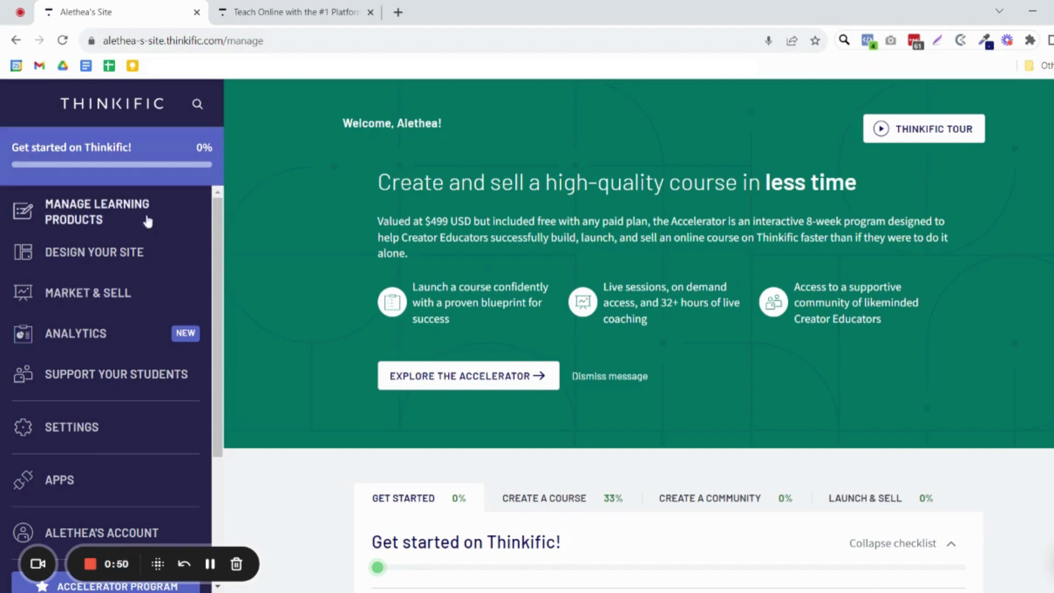
Step: Look through the dashboard's getting-started checklist, site statistics, educational videos and help articles
{"action": "scroll", "coordinate": [696, 384], "scroll_direction": "down", "scroll_amount": 4}
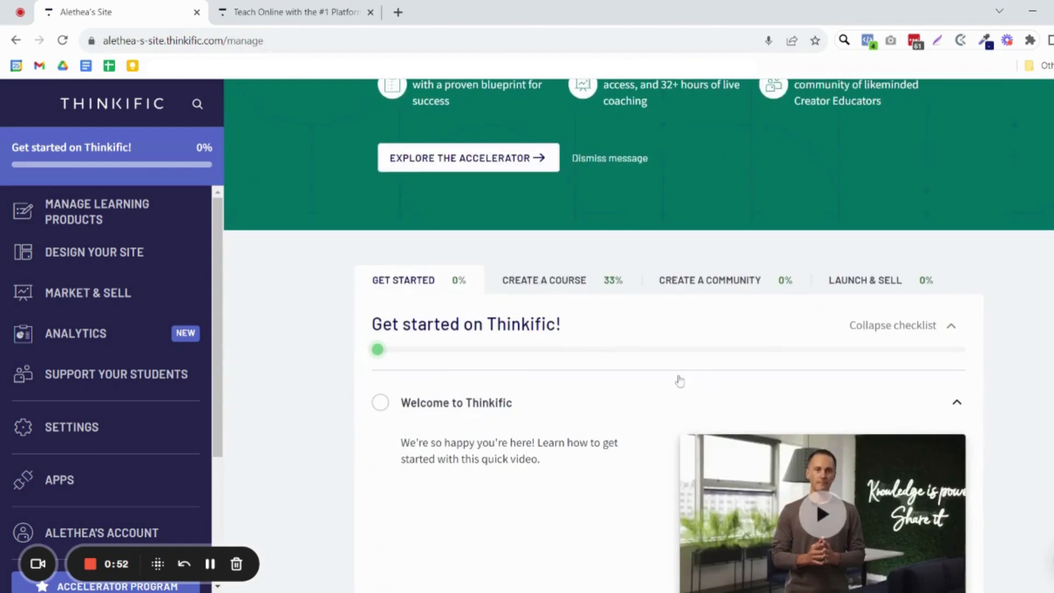
{"action": "scroll", "coordinate": [680, 380], "scroll_direction": "down", "scroll_amount": 13}
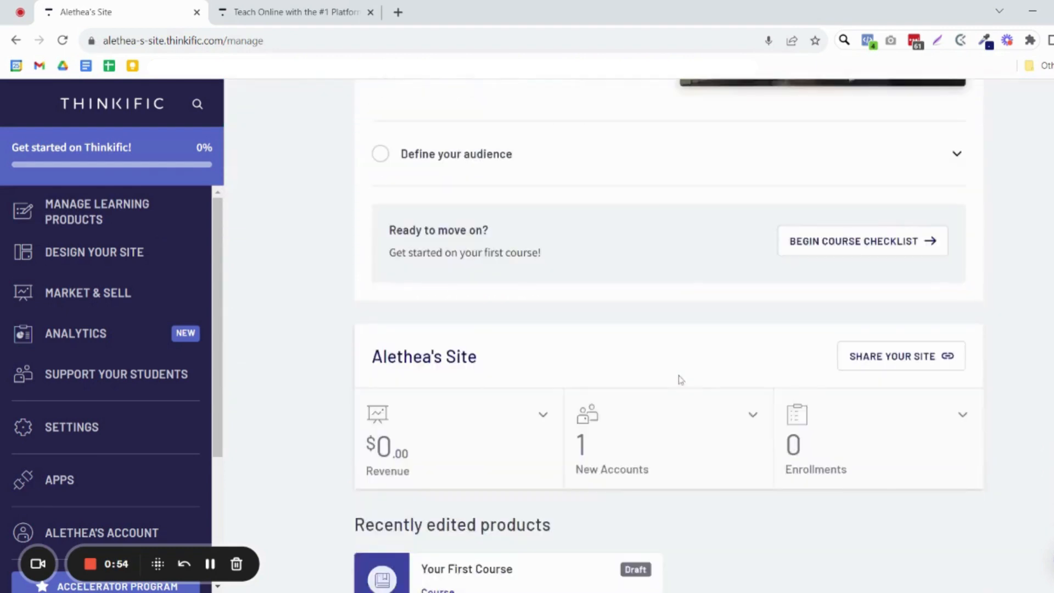
{"action": "scroll", "coordinate": [780, 423], "scroll_direction": "down", "scroll_amount": 12}
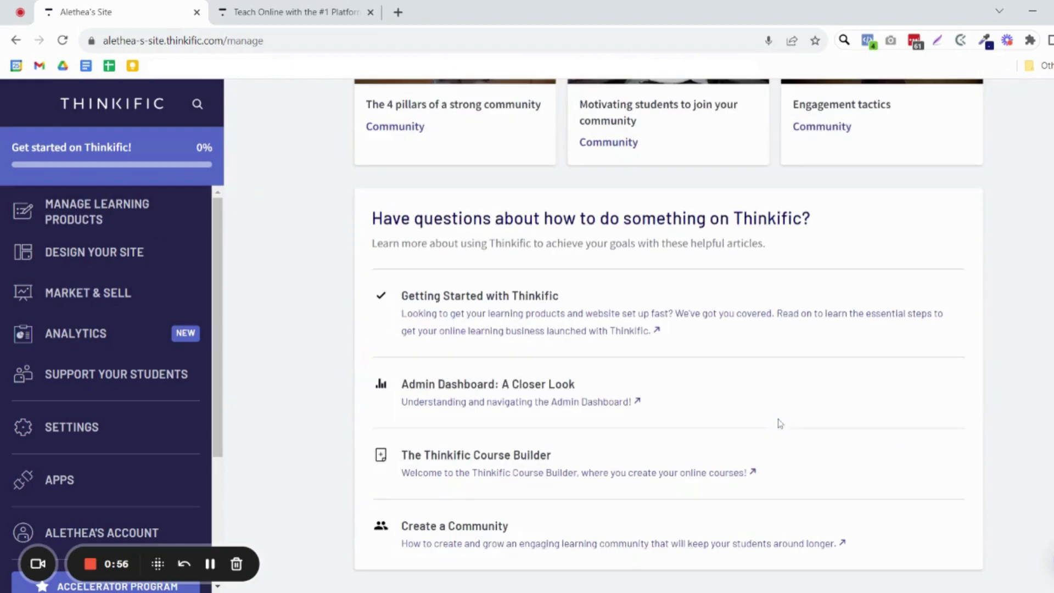
{"action": "scroll", "coordinate": [788, 442], "scroll_direction": "up", "scroll_amount": 10}
{"action": "scroll", "coordinate": [789, 443], "scroll_direction": "down", "scroll_amount": 4}
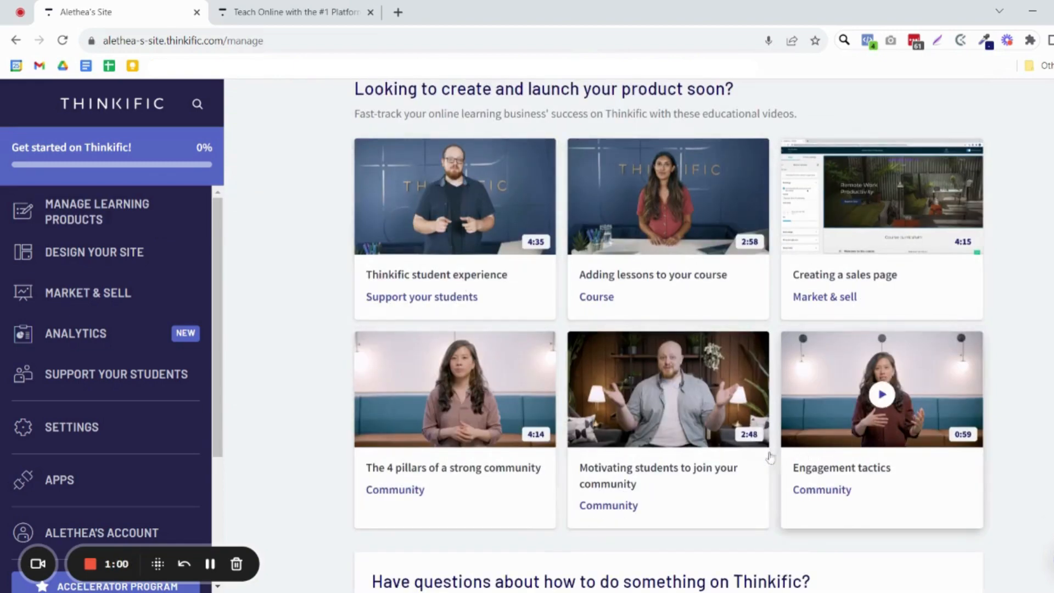
{"action": "scroll", "coordinate": [969, 399], "scroll_direction": "down", "scroll_amount": 6}
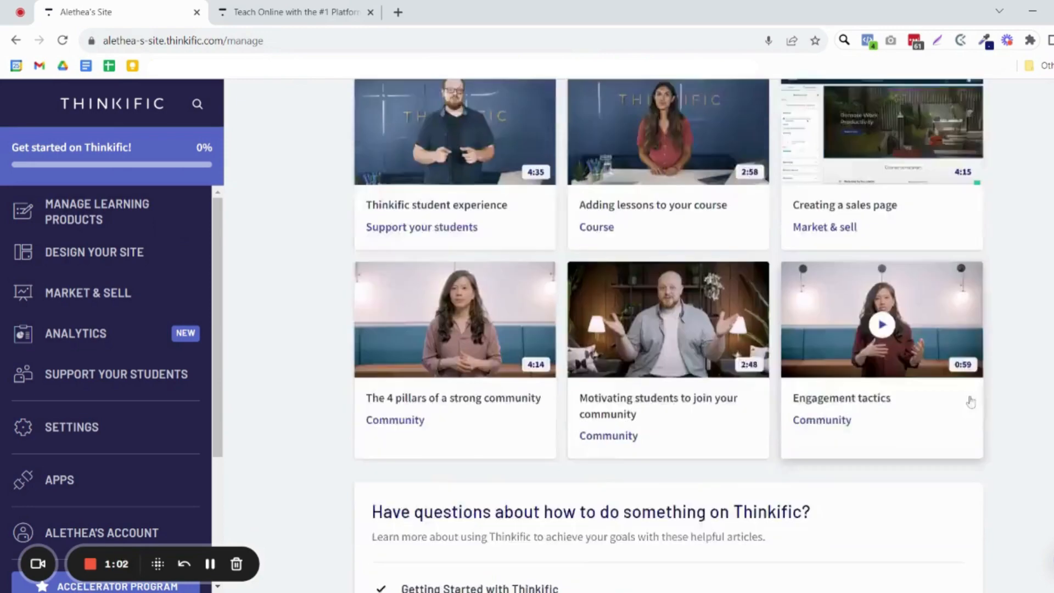
{"action": "scroll", "coordinate": [971, 402], "scroll_direction": "up", "scroll_amount": 15}
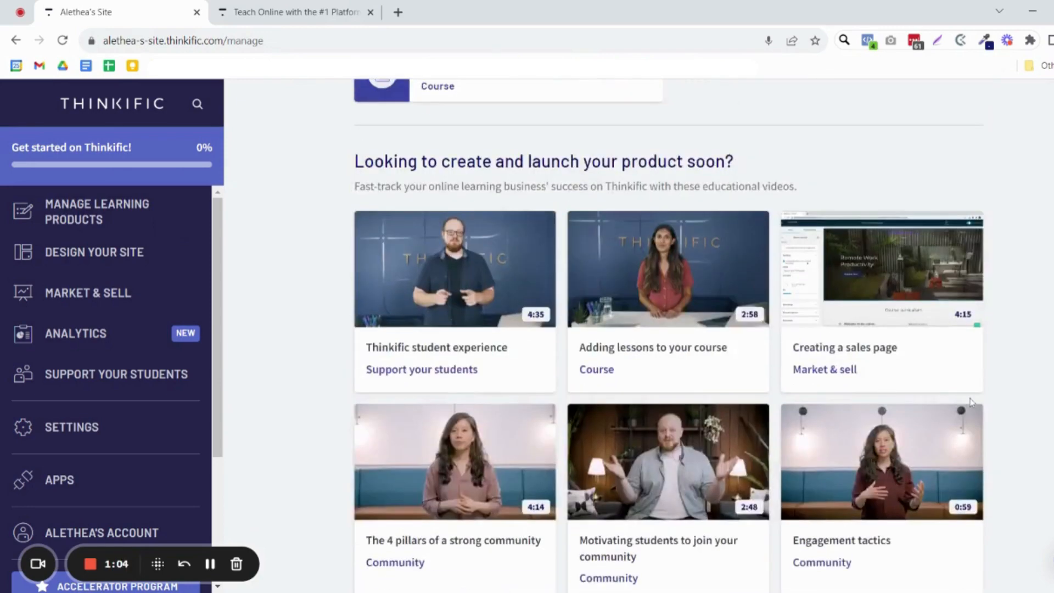
{"action": "scroll", "coordinate": [972, 394], "scroll_direction": "up", "scroll_amount": 4}
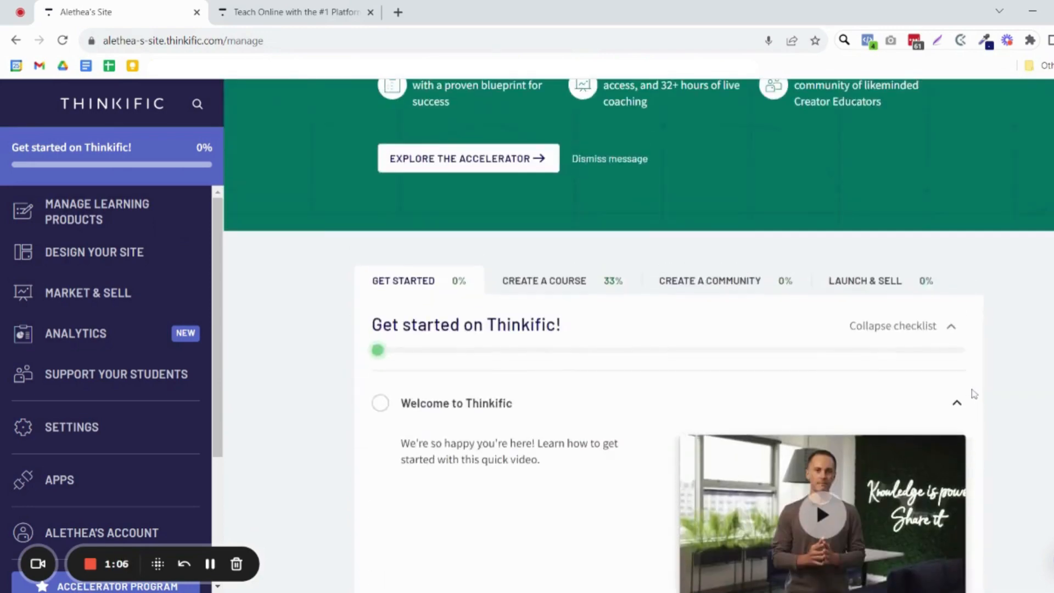
{"action": "scroll", "coordinate": [597, 410], "scroll_direction": "down", "scroll_amount": 2}
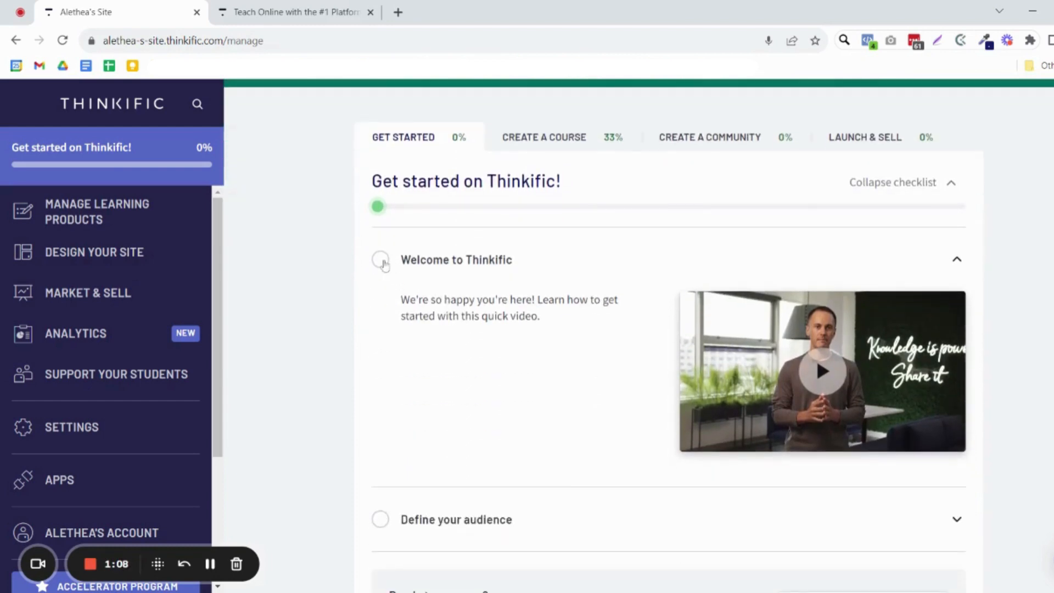
Step: Collapse the Welcome to Thinkific checklist item and review the Define your audience item before collapsing it as well
{"action": "left_click", "coordinate": [384, 263]}
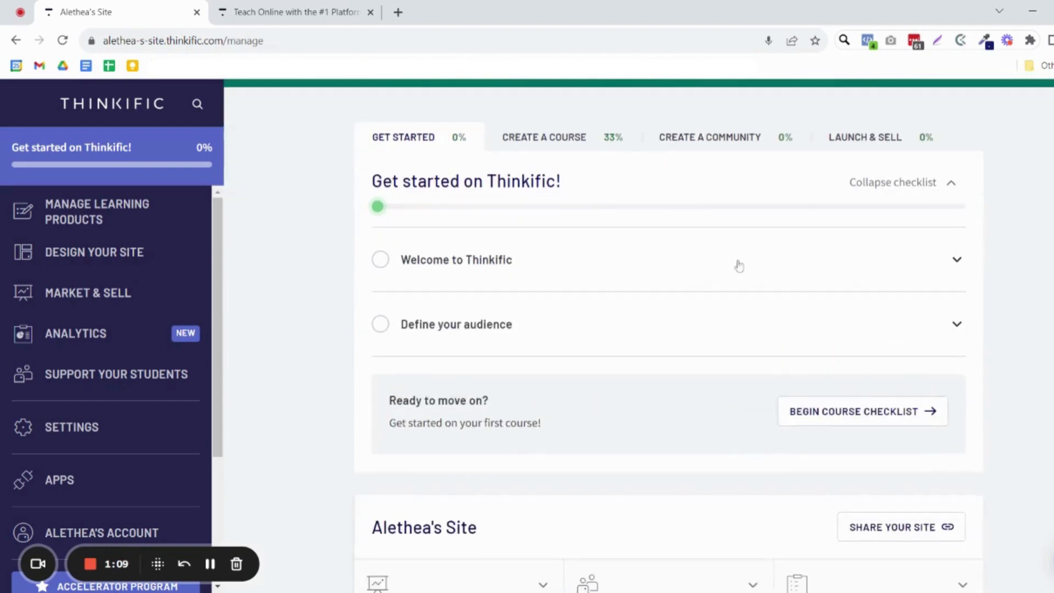
{"action": "left_click", "coordinate": [953, 337]}
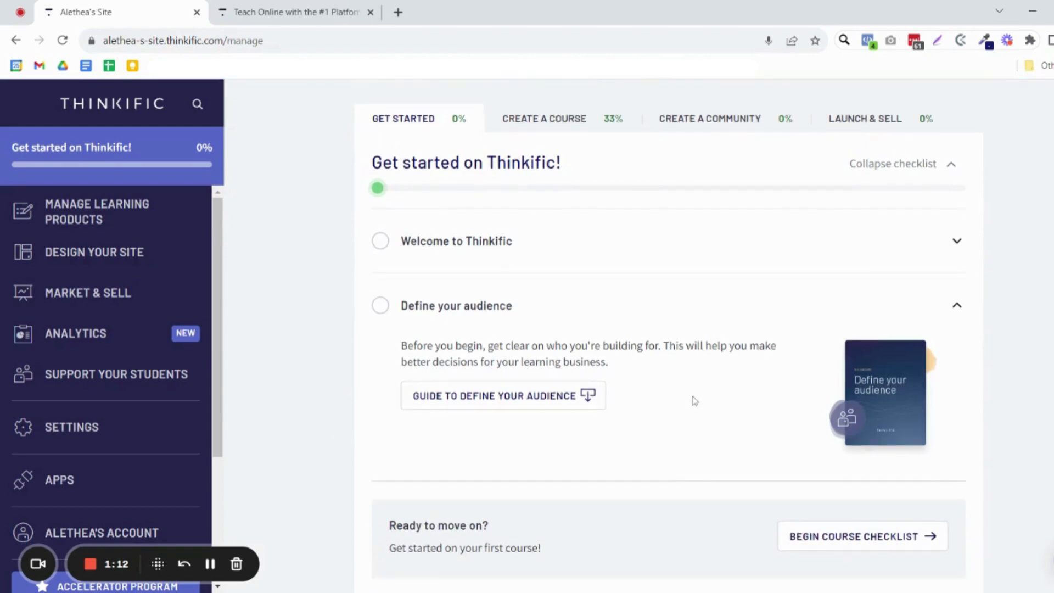
{"action": "scroll", "coordinate": [823, 307], "scroll_direction": "down", "scroll_amount": 5}
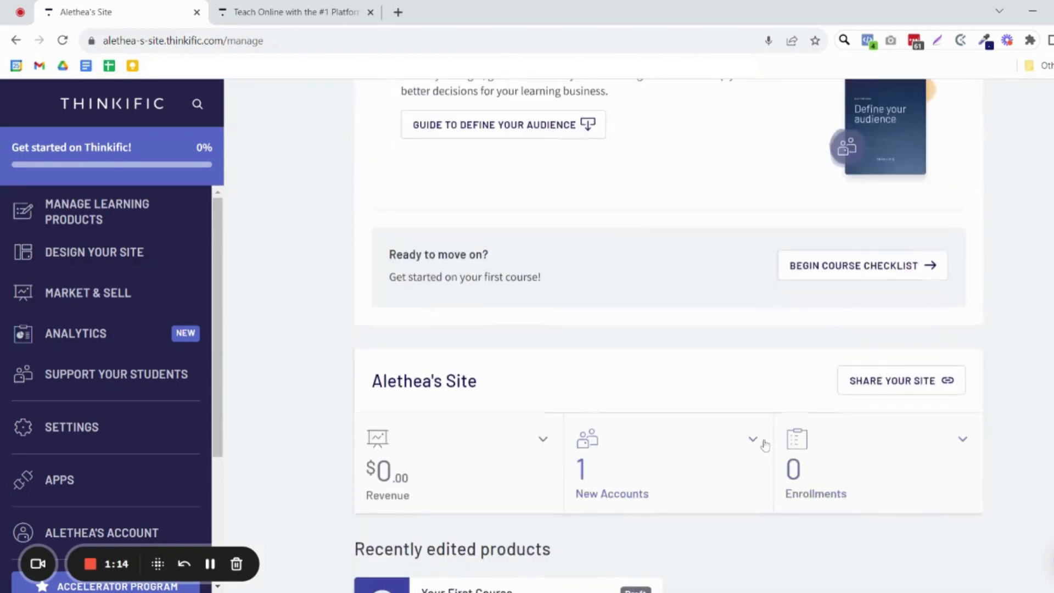
{"action": "scroll", "coordinate": [766, 436], "scroll_direction": "up", "scroll_amount": 4}
{"action": "left_click", "coordinate": [958, 252]}
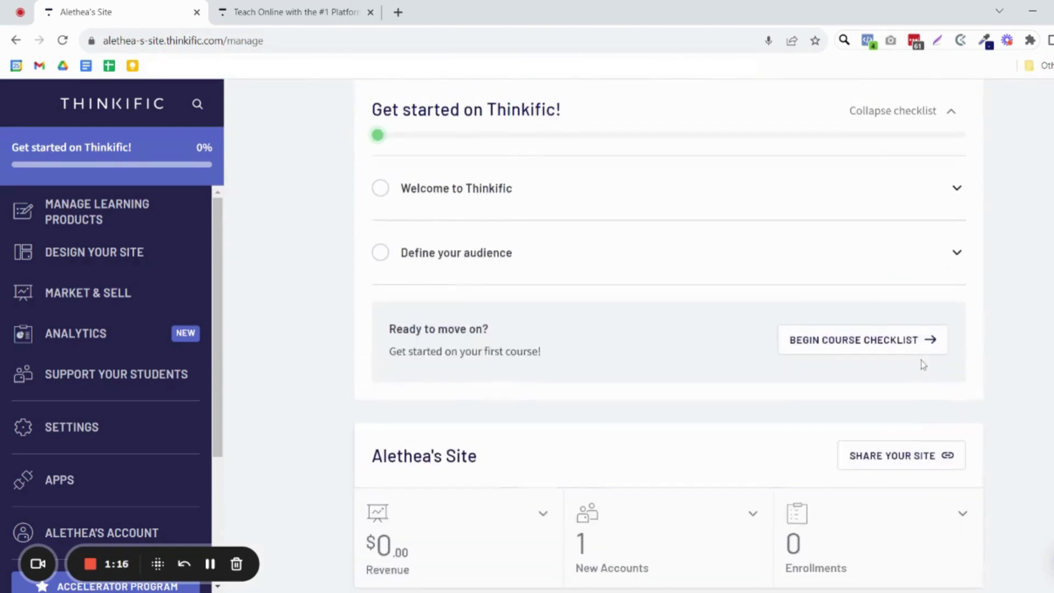
{"action": "scroll", "coordinate": [922, 365], "scroll_direction": "up", "scroll_amount": 8}
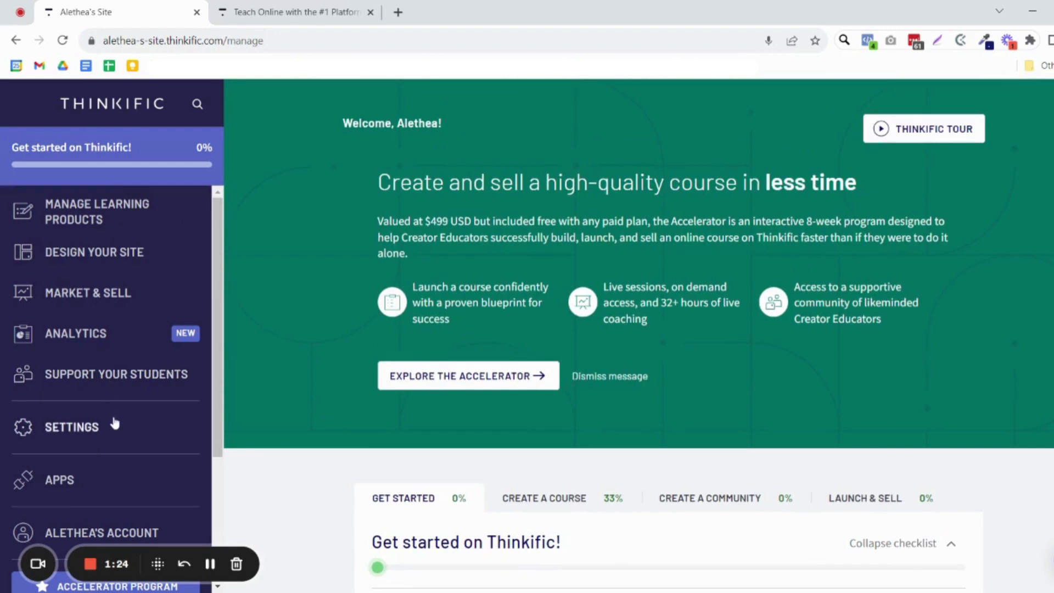
Step: Open the draft course "Your First Course" from the course list for editing and dismiss the course outline video
{"action": "left_click", "coordinate": [95, 219]}
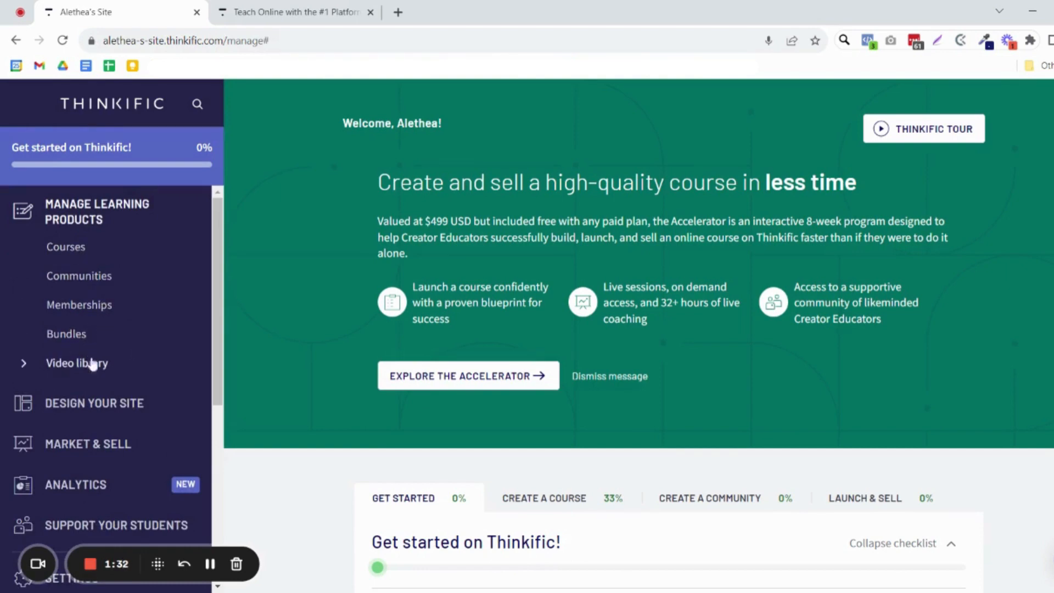
{"action": "left_click", "coordinate": [74, 250]}
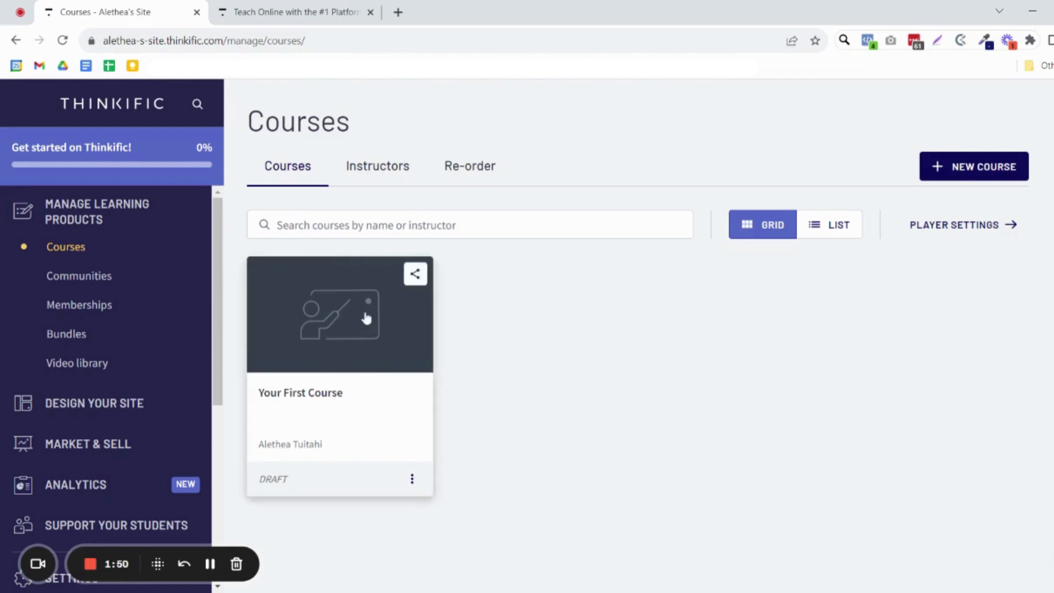
{"action": "left_click", "coordinate": [311, 340]}
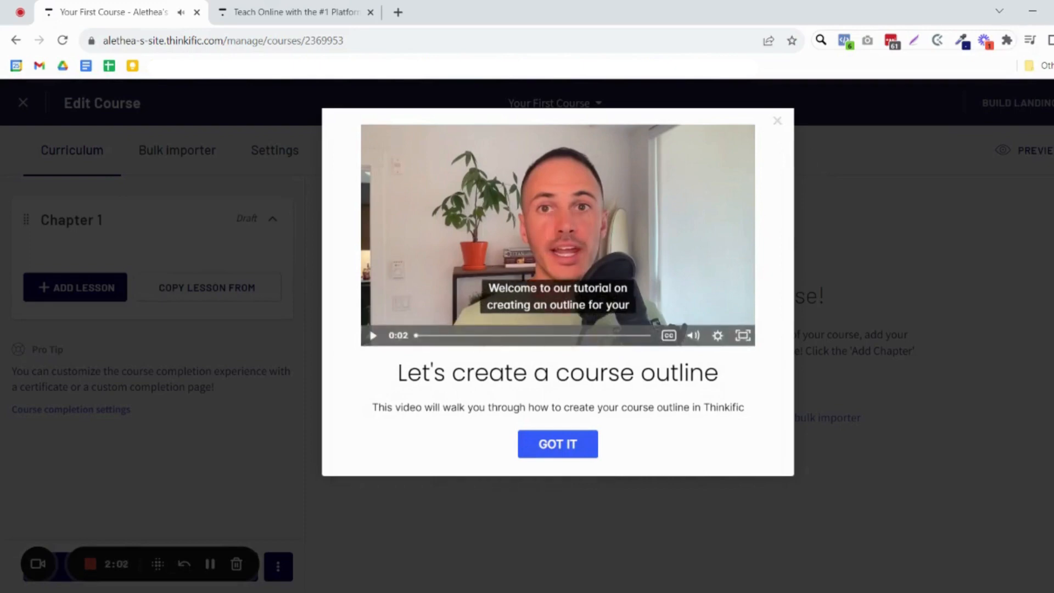
{"action": "left_click", "coordinate": [778, 120]}
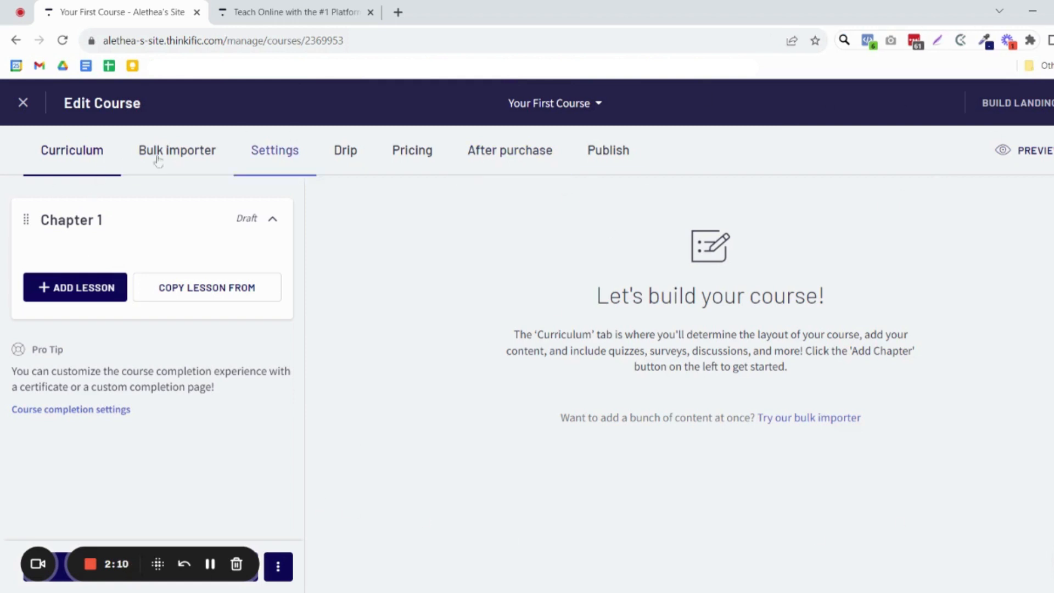
Step: Add a Text lesson to Chapter 1 after reviewing the lesson types, dismissing the course outline video each time
{"action": "left_click", "coordinate": [82, 298]}
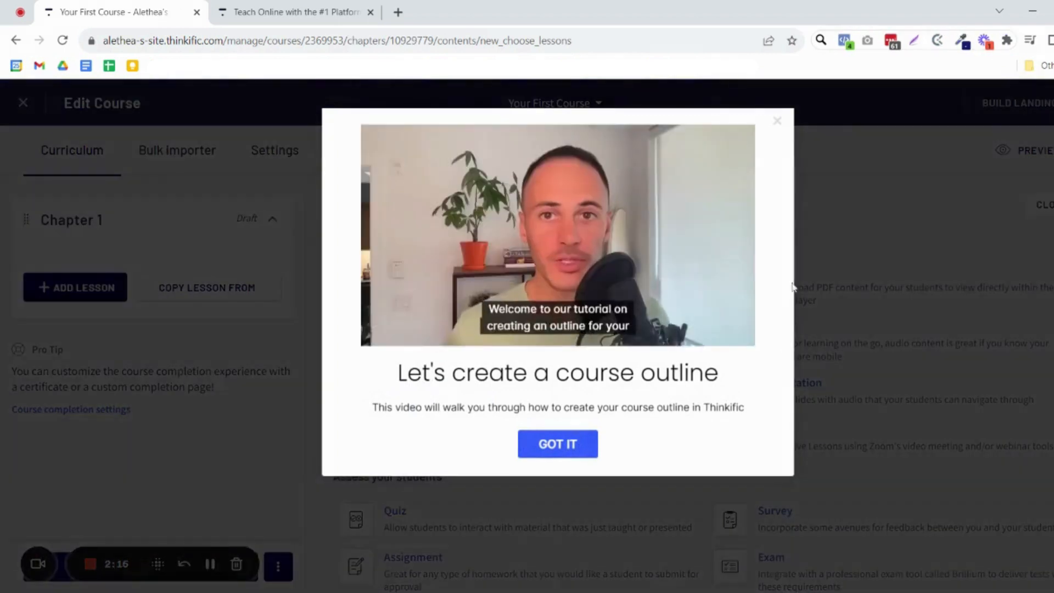
{"action": "left_click", "coordinate": [777, 121]}
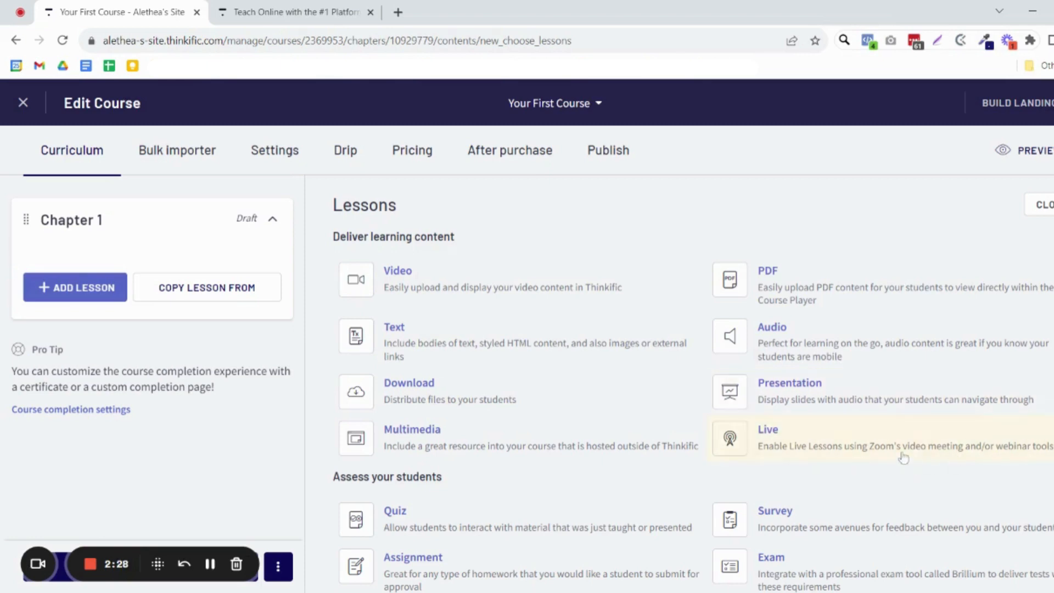
{"action": "scroll", "coordinate": [846, 384], "scroll_direction": "down", "scroll_amount": 3}
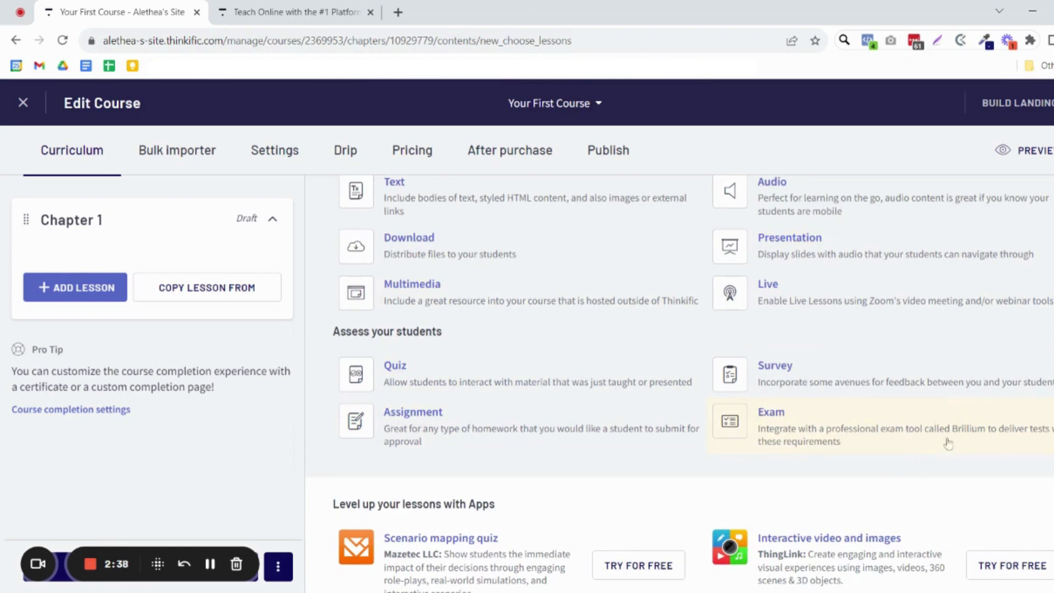
{"action": "scroll", "coordinate": [577, 368], "scroll_direction": "up", "scroll_amount": 3}
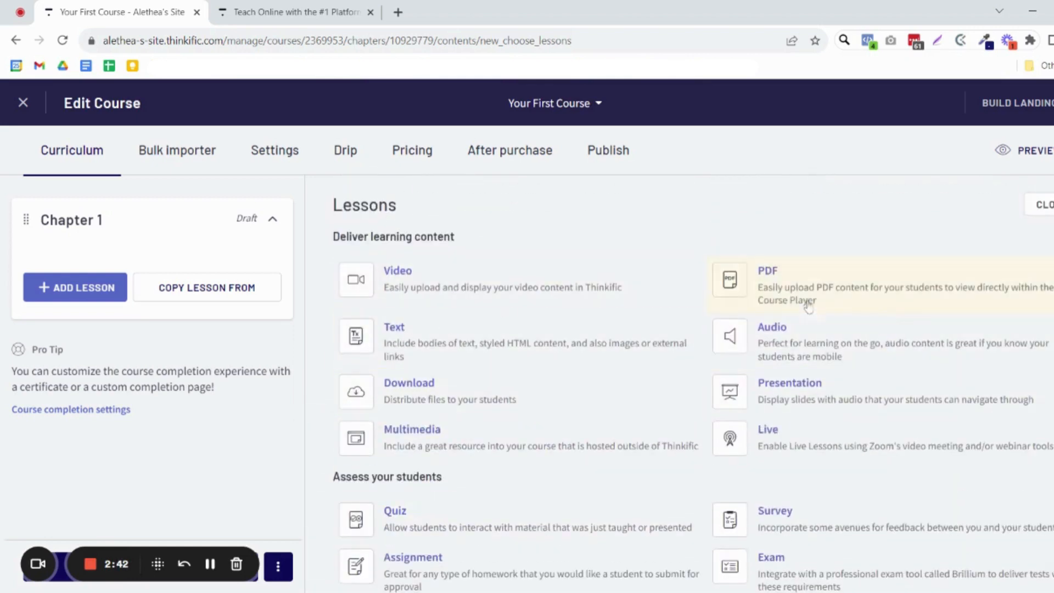
{"action": "left_click", "coordinate": [525, 341]}
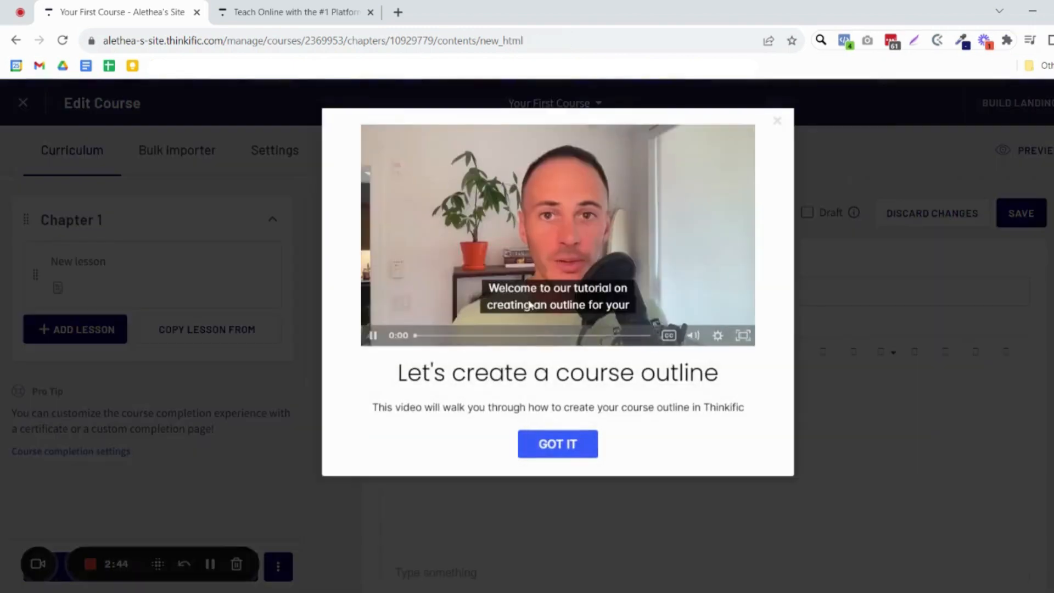
{"action": "left_click", "coordinate": [778, 121]}
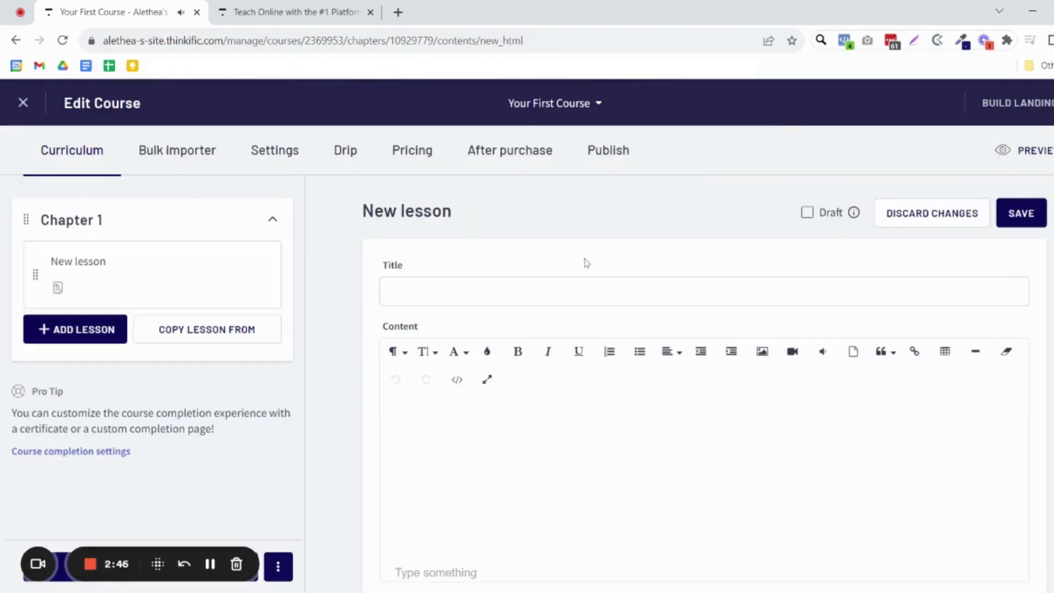
Step: Title the new lesson "Lesson 1" and enter "Lesson content goes here." as its content
{"action": "left_click", "coordinate": [498, 299]}
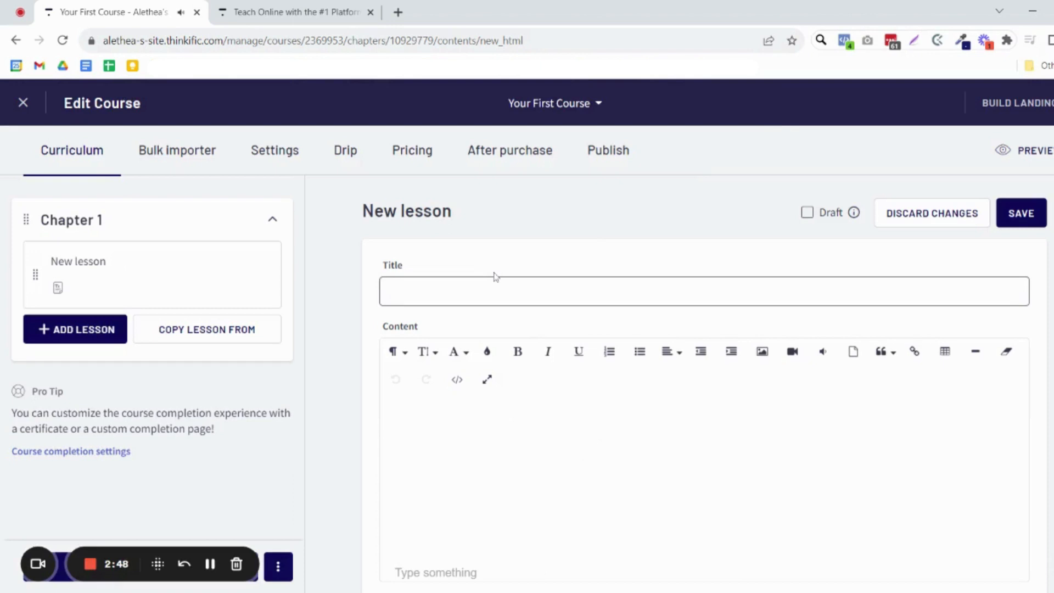
{"action": "type", "text": "Lesson 1"}
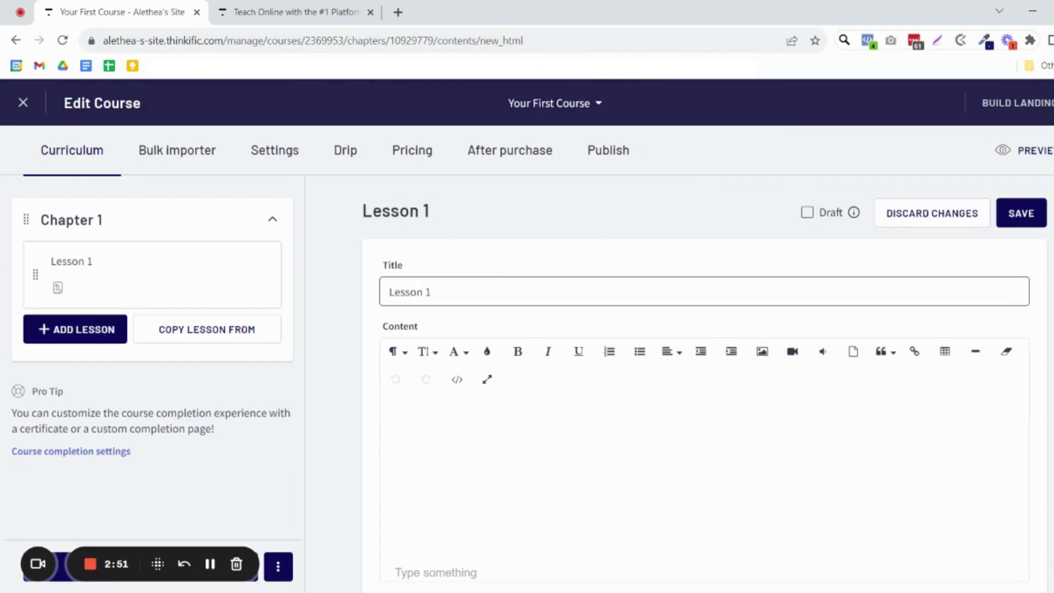
{"action": "left_click", "coordinate": [396, 427]}
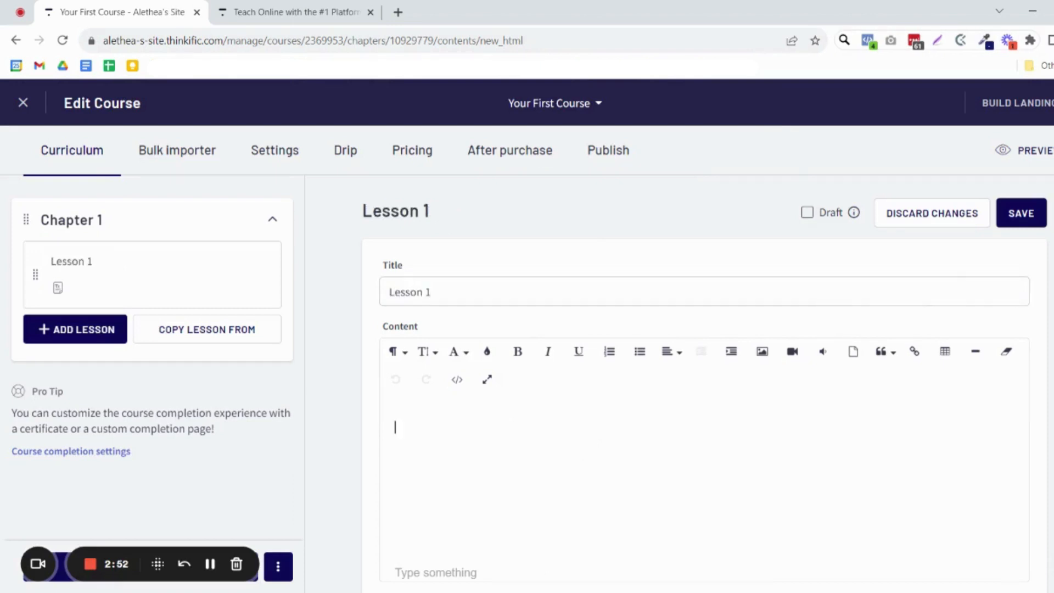
{"action": "type", "text": "Le"}
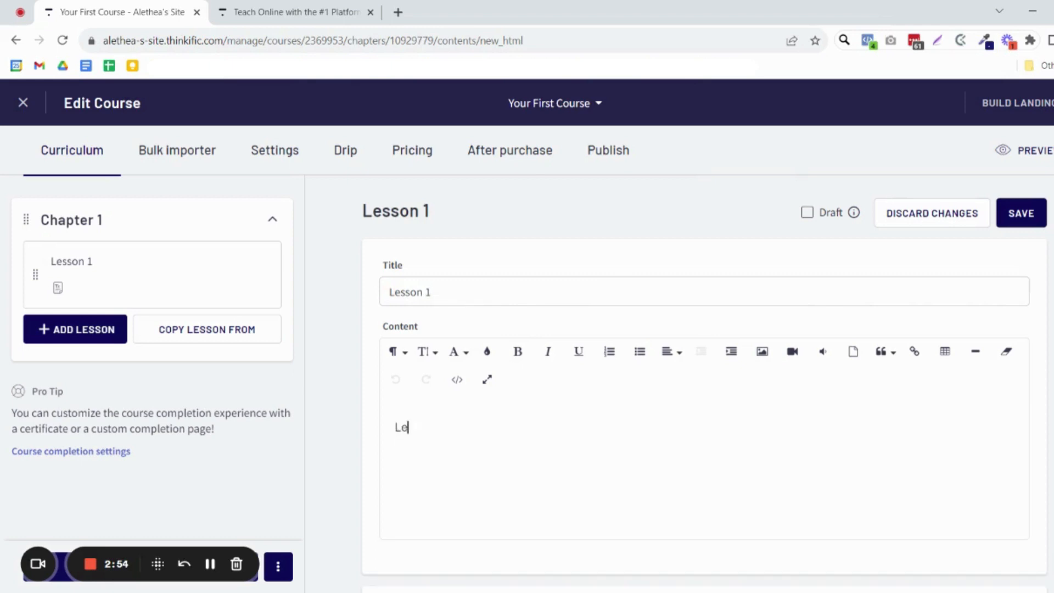
{"action": "type", "text": "sson content goes here."}
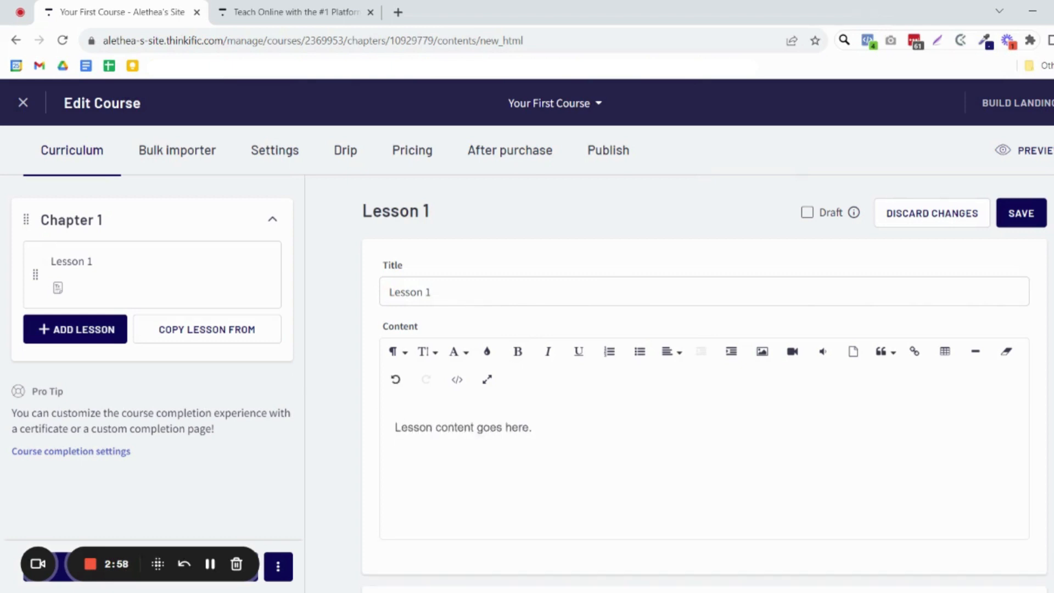
Step: Examine the content editor's insert options and the lesson settings, including the free preview and prerequisite explanations
{"action": "scroll", "coordinate": [769, 329], "scroll_direction": "down", "scroll_amount": 1}
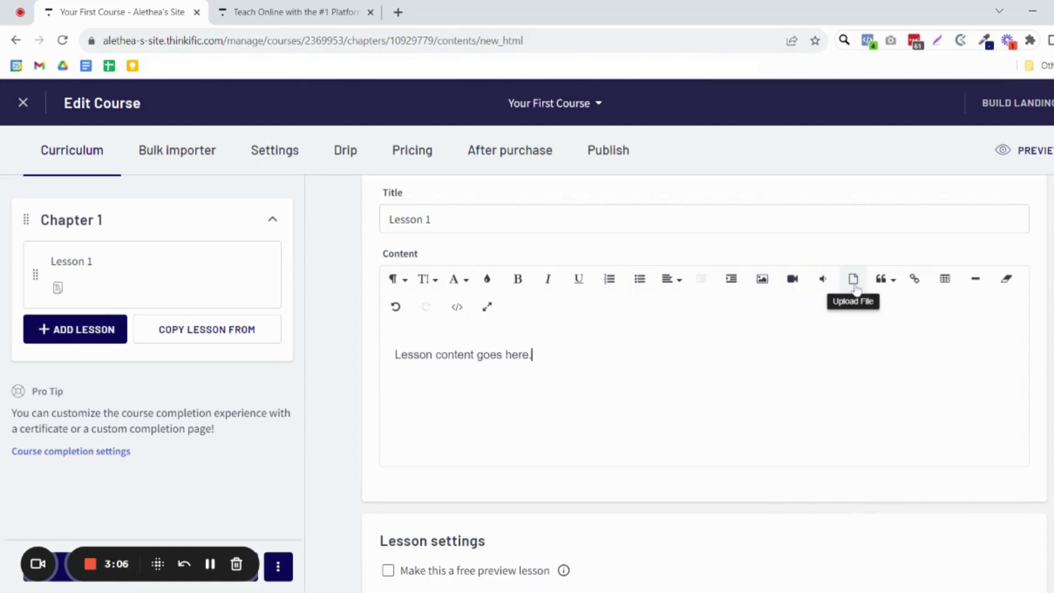
{"action": "scroll", "coordinate": [505, 423], "scroll_direction": "down", "scroll_amount": 4}
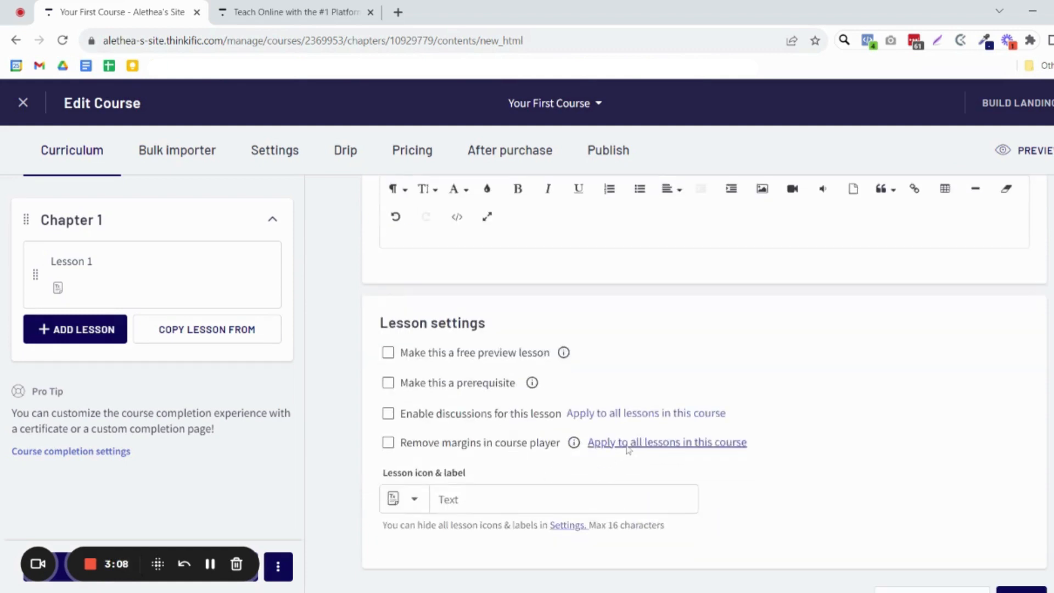
{"action": "scroll", "coordinate": [630, 447], "scroll_direction": "up", "scroll_amount": 5}
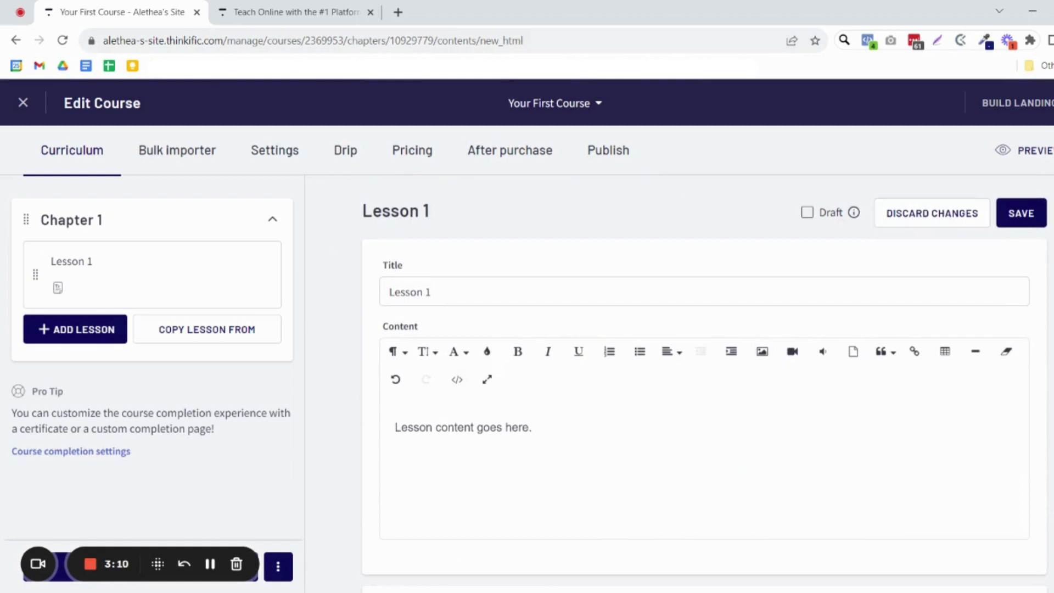
{"action": "scroll", "coordinate": [654, 329], "scroll_direction": "down", "scroll_amount": 1}
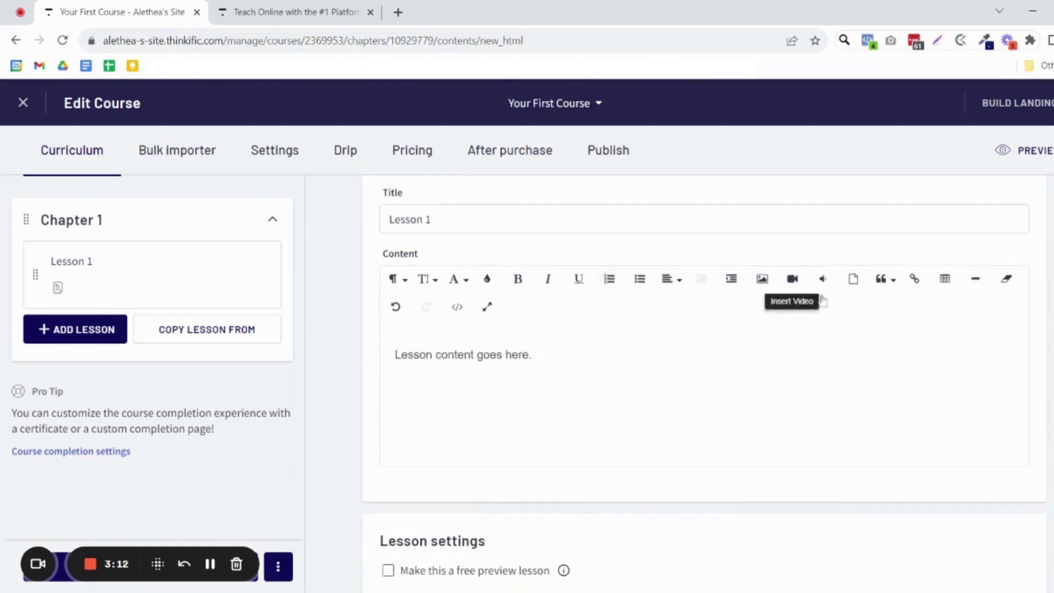
{"action": "scroll", "coordinate": [868, 322], "scroll_direction": "down", "scroll_amount": 5}
{"action": "scroll", "coordinate": [861, 344], "scroll_direction": "up", "scroll_amount": 2}
{"action": "scroll", "coordinate": [861, 343], "scroll_direction": "down", "scroll_amount": 2}
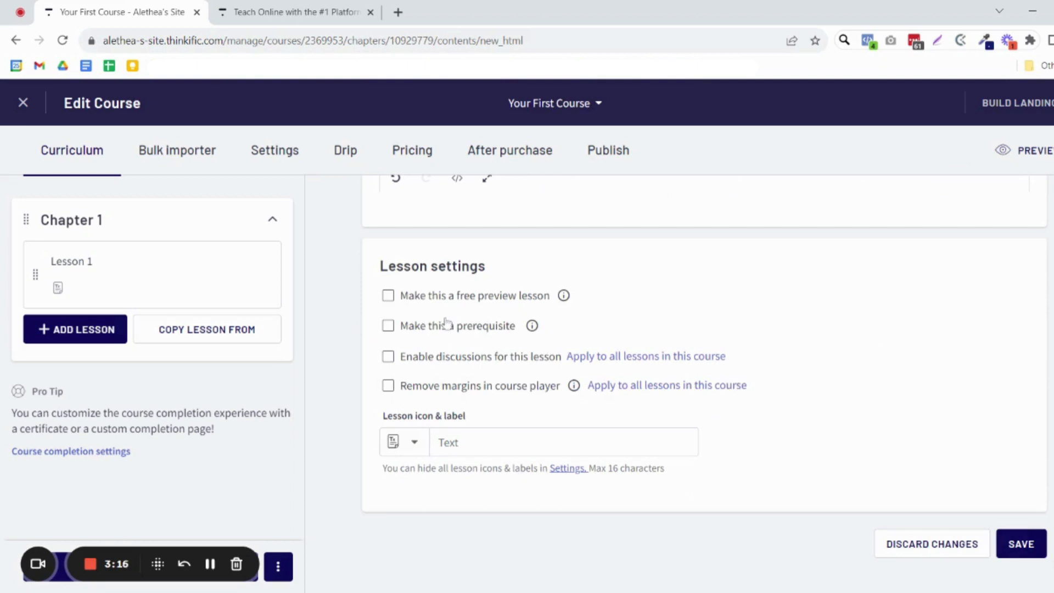
{"action": "mouse_move", "coordinate": [563, 299]}
{"action": "mouse_move", "coordinate": [532, 327]}
Step: Save the new text lesson in Chapter 1
{"action": "left_click", "coordinate": [1011, 546]}
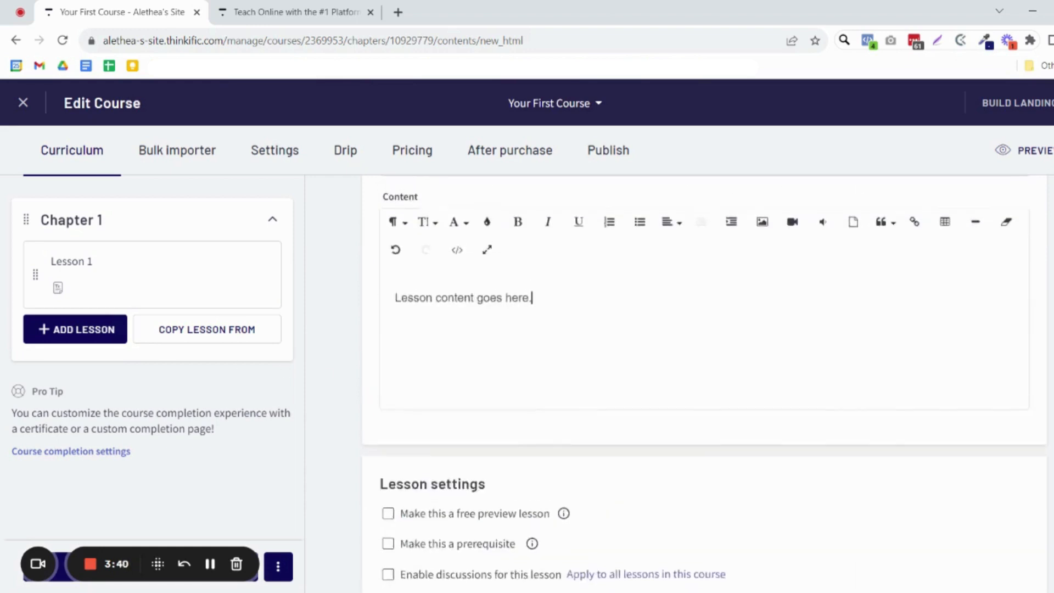
{"action": "left_click", "coordinate": [1020, 215]}
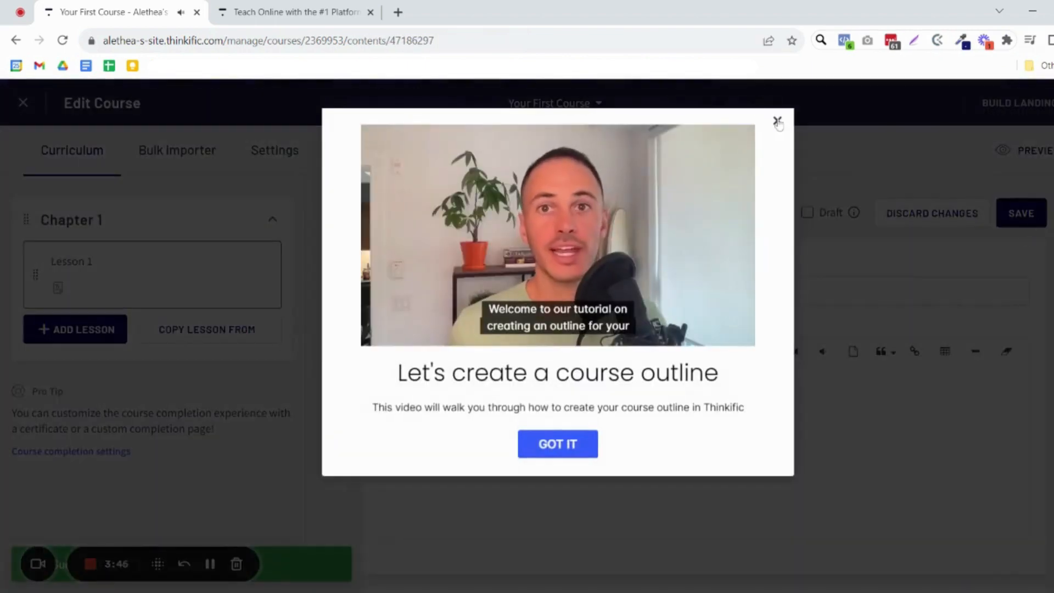
Step: Dismiss the course outline video, preview all course lessons with Lesson 1 shown, and return to the course editor
{"action": "left_click", "coordinate": [776, 121]}
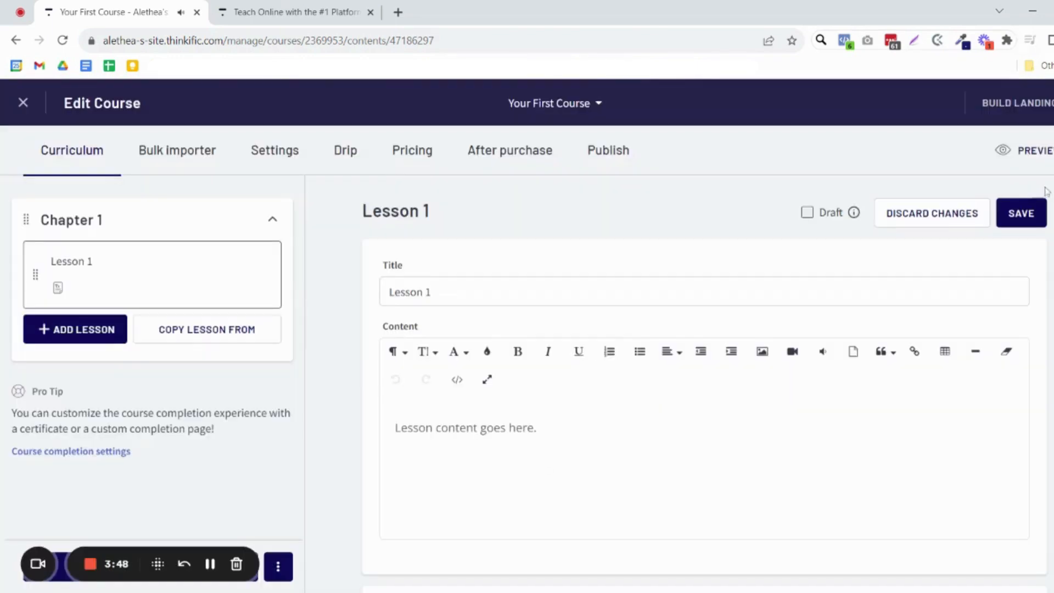
{"action": "left_click", "coordinate": [1031, 149]}
{"action": "left_click", "coordinate": [962, 190]}
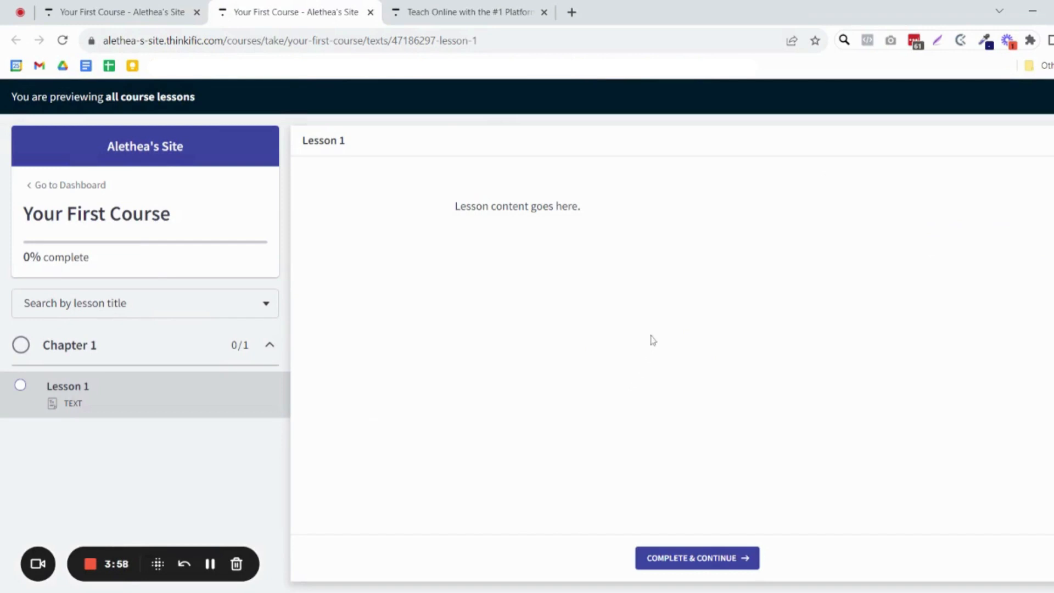
{"action": "left_click", "coordinate": [94, 6]}
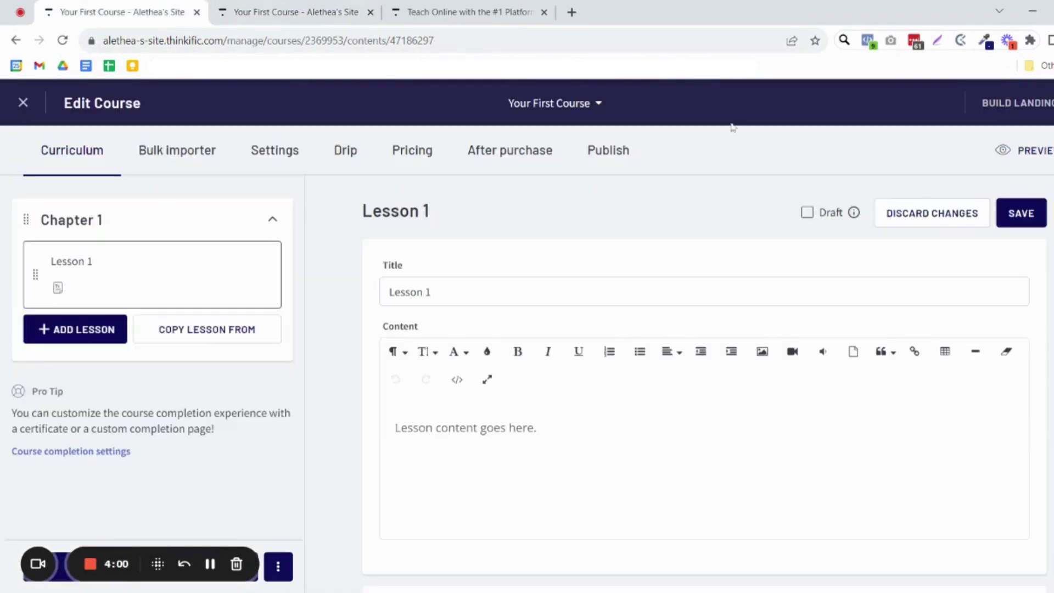
Step: Examine the bulk importer's file upload area for Chapter 1 and its file selection, dismissing the course outline video
{"action": "left_click", "coordinate": [186, 159]}
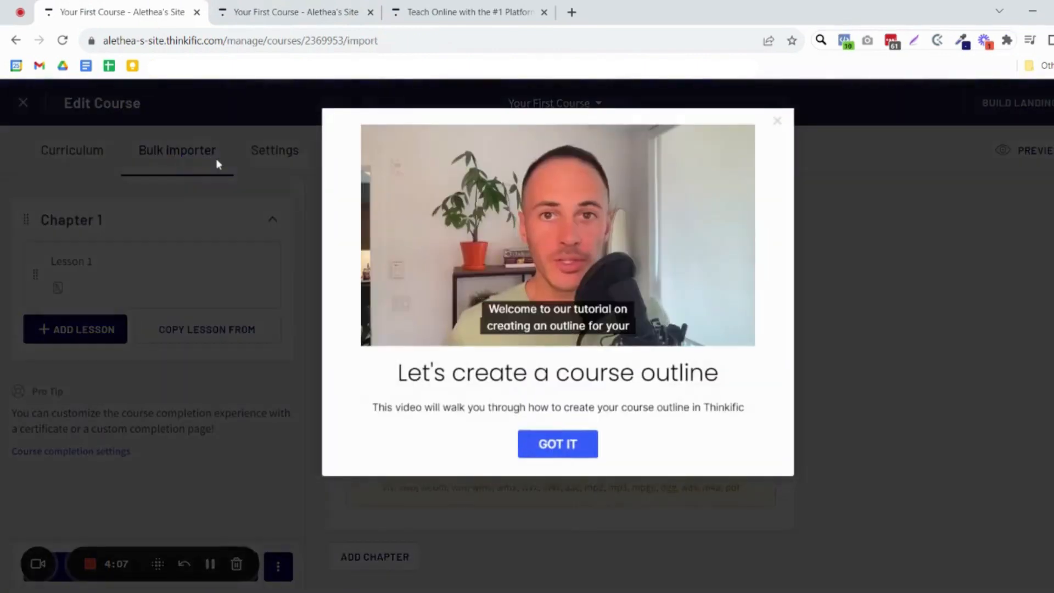
{"action": "left_click", "coordinate": [558, 443]}
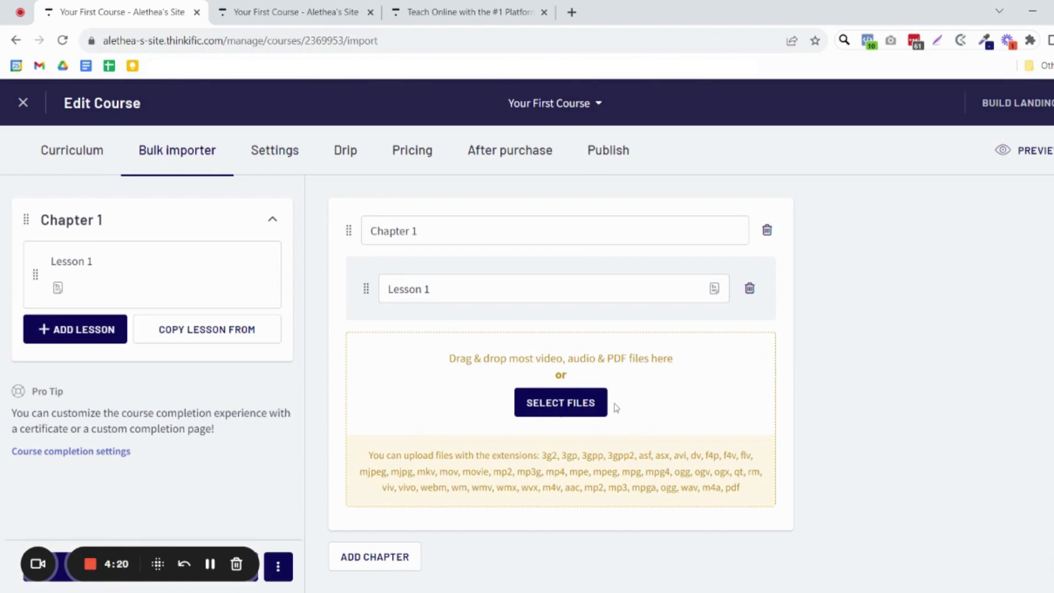
{"action": "left_click", "coordinate": [570, 416]}
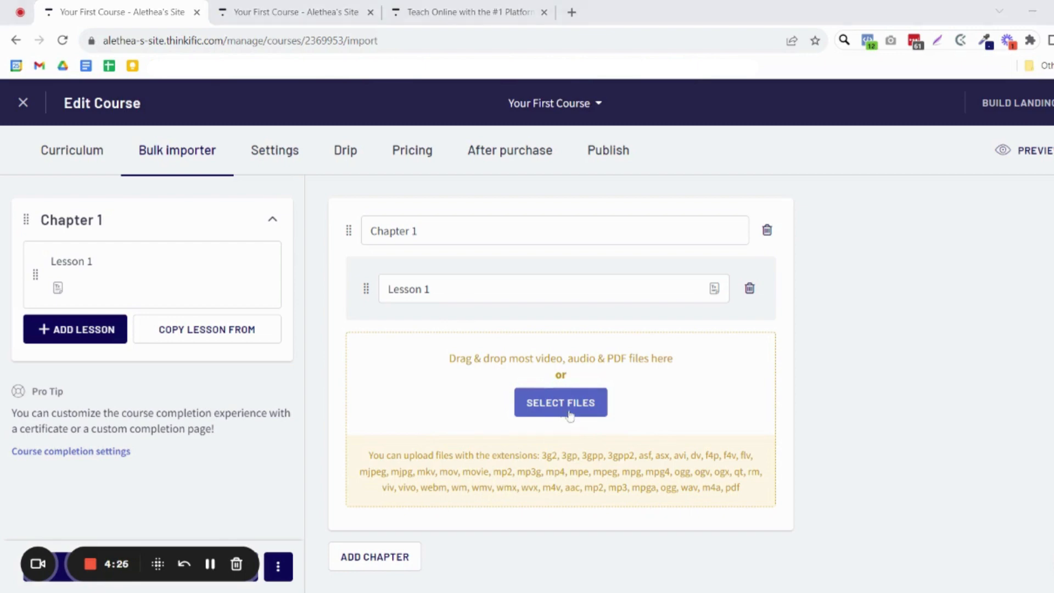
{"action": "left_click", "coordinate": [736, 489]}
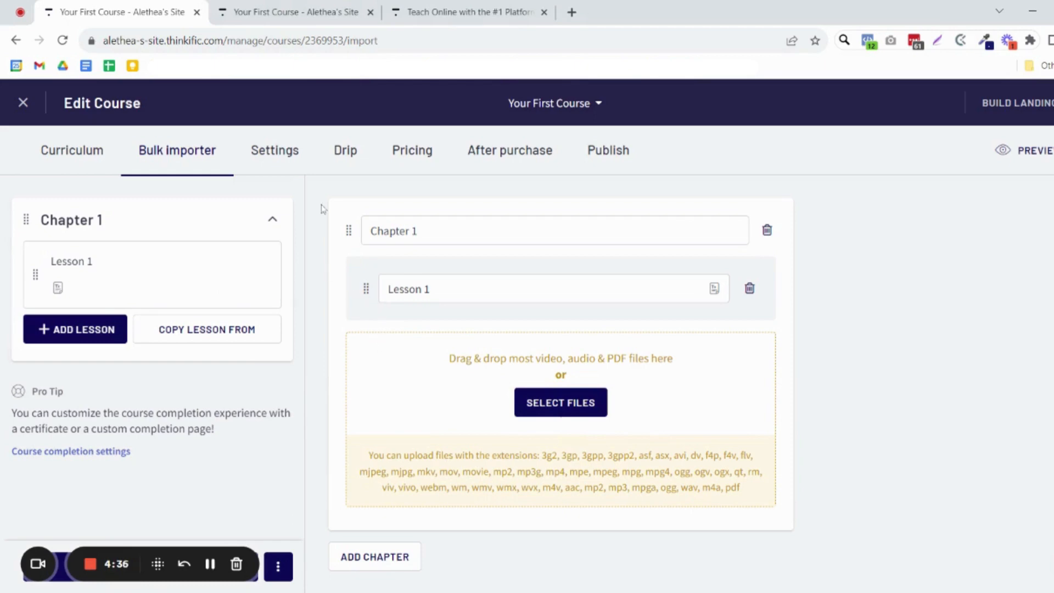
Step: Examine the course's basic settings: course name, course URL, instructor, and the private and hidden course explanations
{"action": "left_click", "coordinate": [288, 166]}
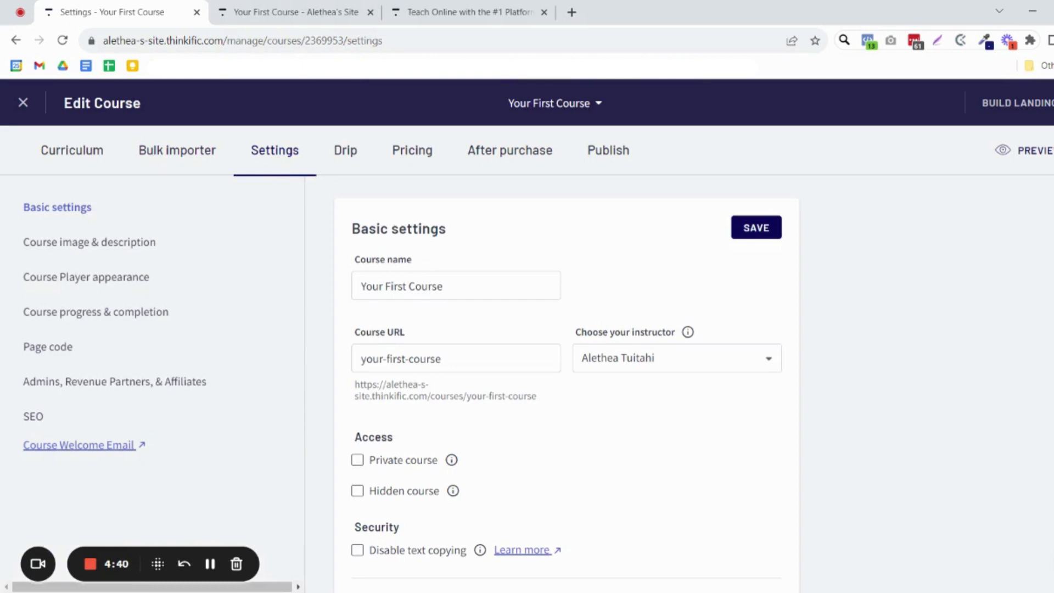
{"action": "left_click_drag", "start_coordinate": [446, 286], "coordinate": [144, 279]}
{"action": "left_click", "coordinate": [329, 310]}
{"action": "left_click_drag", "start_coordinate": [446, 359], "coordinate": [200, 380]}
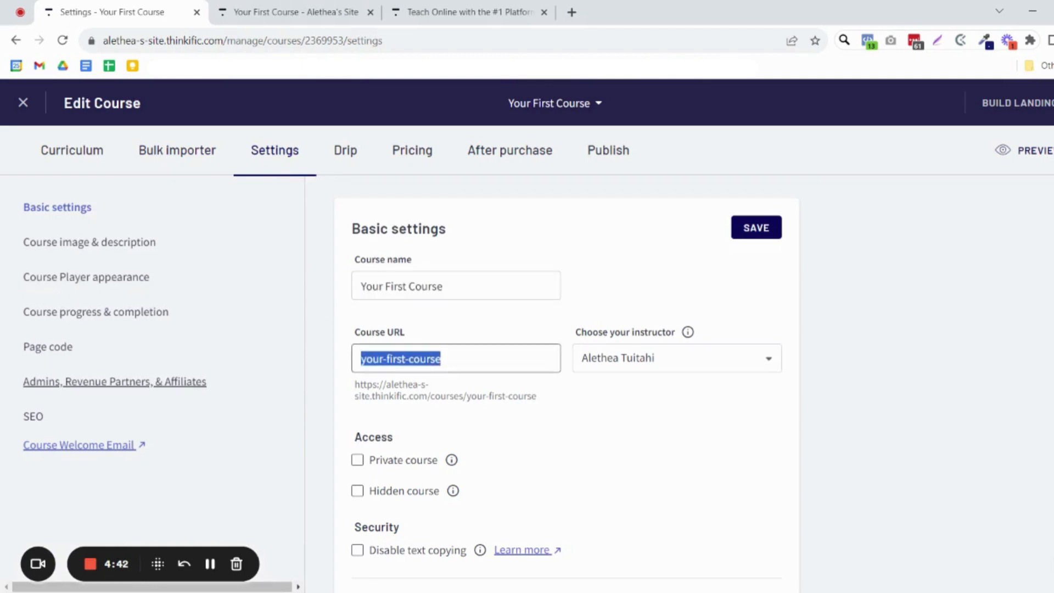
{"action": "left_click", "coordinate": [574, 382]}
{"action": "scroll", "coordinate": [652, 383], "scroll_direction": "down", "scroll_amount": 1}
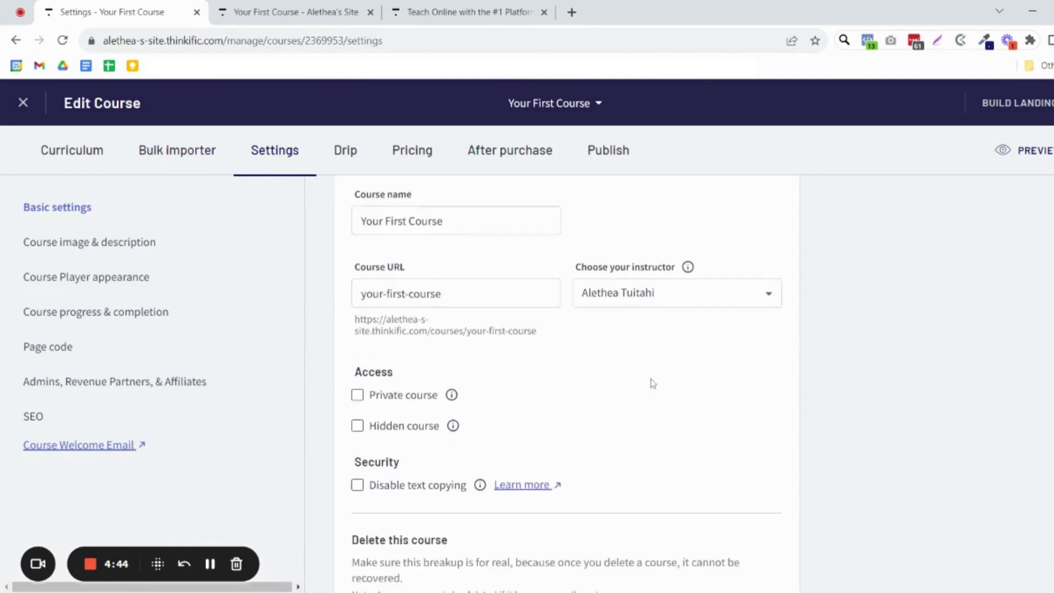
{"action": "scroll", "coordinate": [652, 383], "scroll_direction": "down", "scroll_amount": 1}
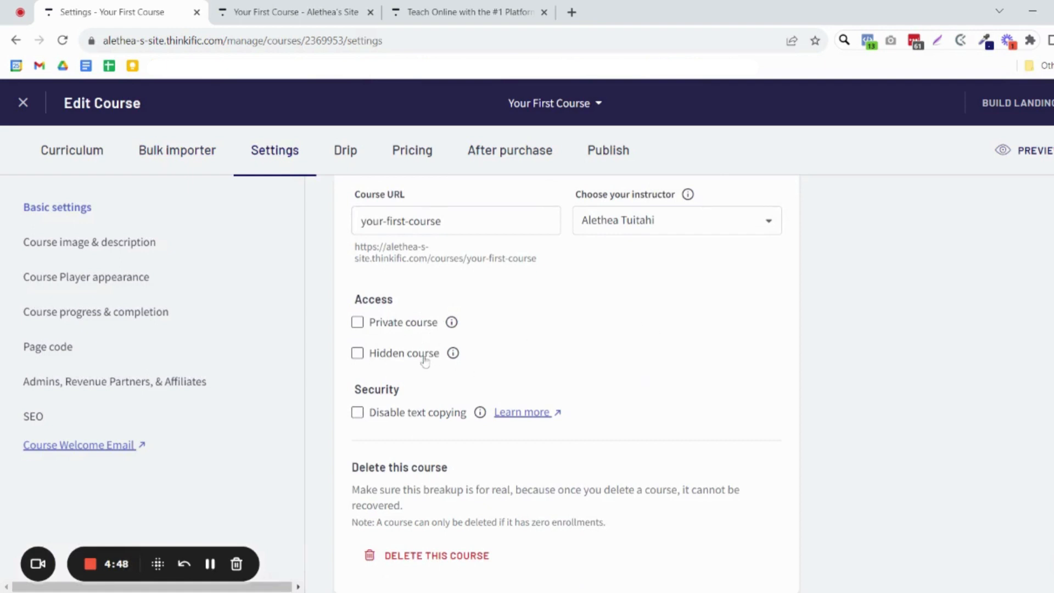
{"action": "mouse_move", "coordinate": [453, 330]}
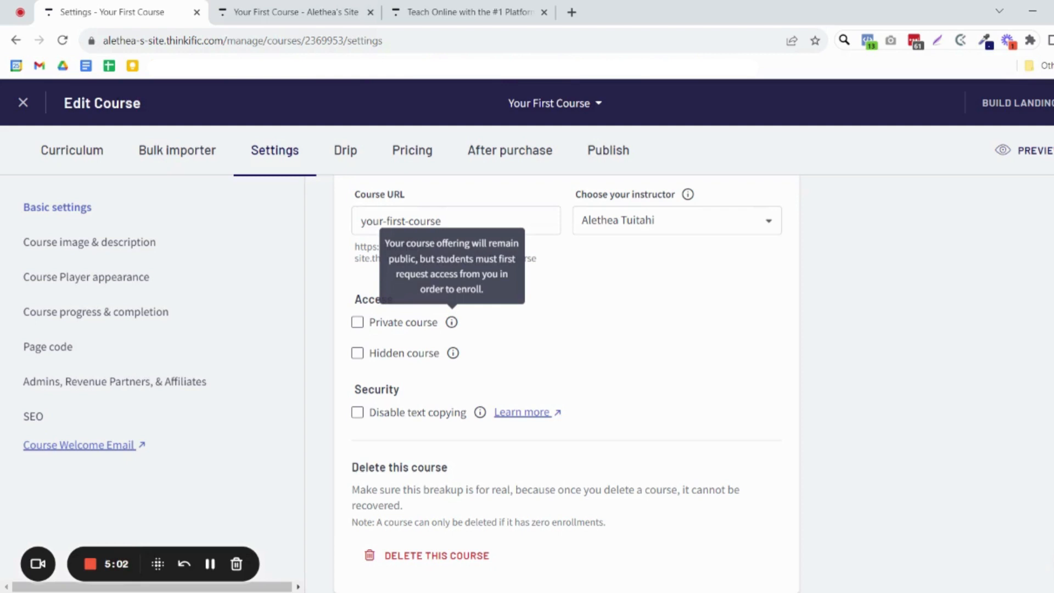
{"action": "mouse_move", "coordinate": [452, 356]}
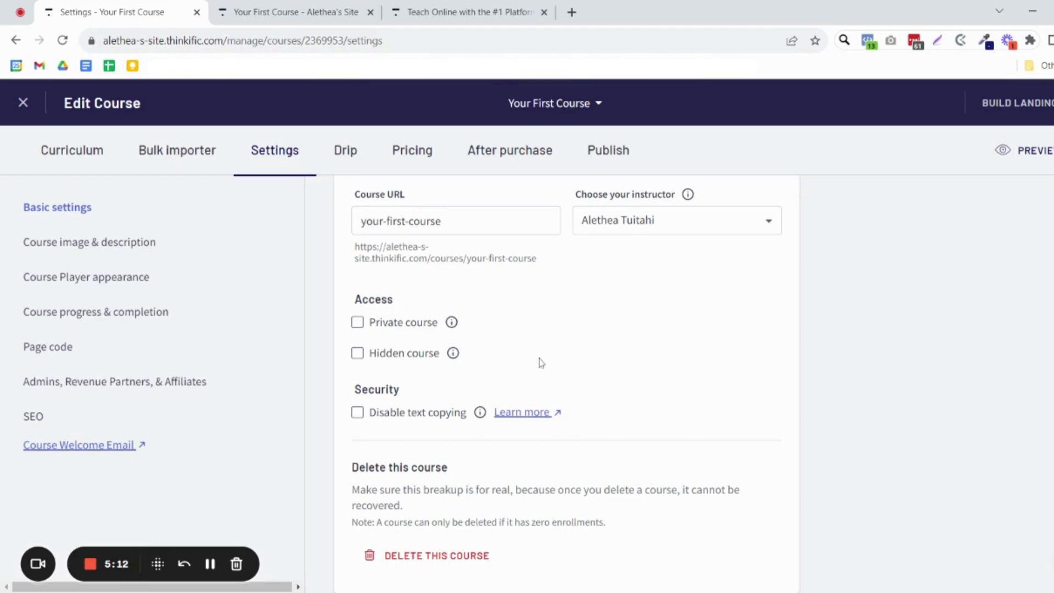
{"action": "scroll", "coordinate": [531, 365], "scroll_direction": "up", "scroll_amount": 1}
{"action": "scroll", "coordinate": [487, 383], "scroll_direction": "down", "scroll_amount": 1}
Step: Enable Disable text copying for the course, check text selection in the Lesson 1 preview, and save the basic settings
{"action": "left_click", "coordinate": [358, 413]}
{"action": "left_click", "coordinate": [284, 11]}
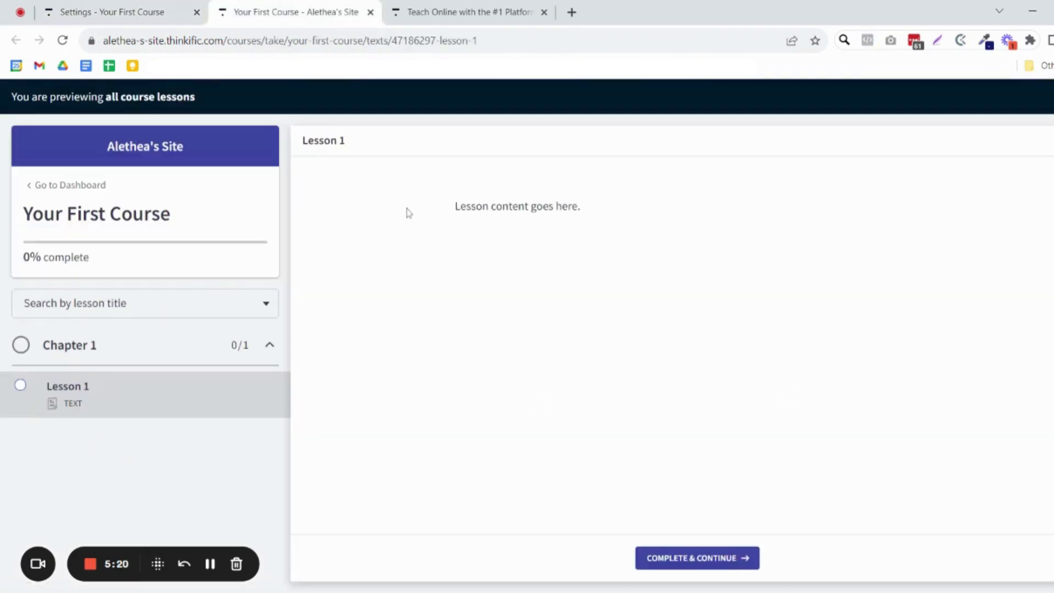
{"action": "left_click_drag", "start_coordinate": [408, 213], "coordinate": [593, 204]}
{"action": "left_click", "coordinate": [450, 213]}
{"action": "left_click_drag", "start_coordinate": [450, 213], "coordinate": [712, 218]}
{"action": "left_click", "coordinate": [698, 240]}
{"action": "left_click", "coordinate": [180, 17]}
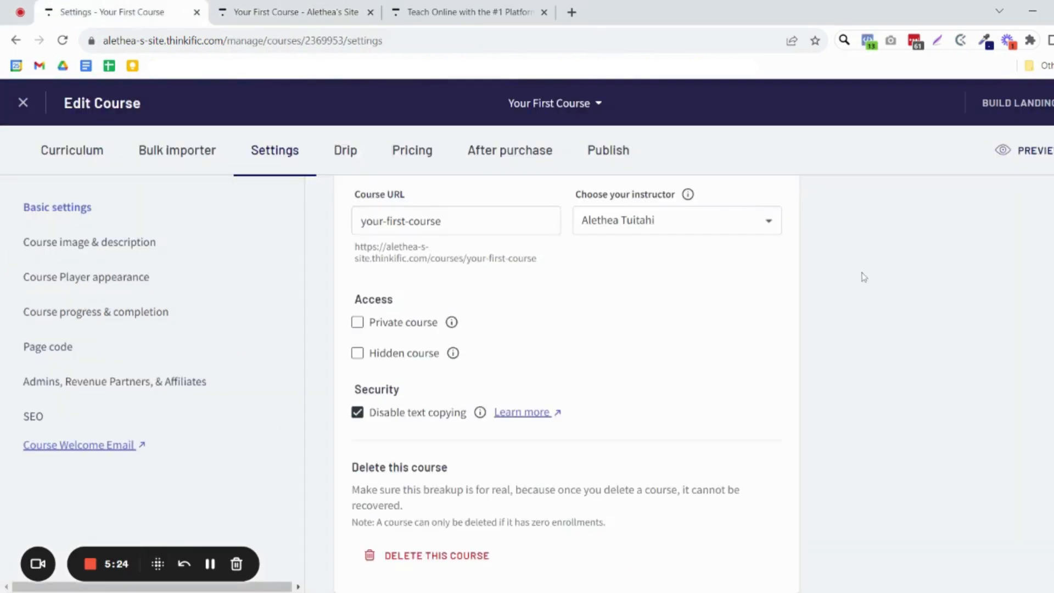
{"action": "scroll", "coordinate": [823, 231], "scroll_direction": "up", "scroll_amount": 3}
{"action": "left_click", "coordinate": [774, 230]}
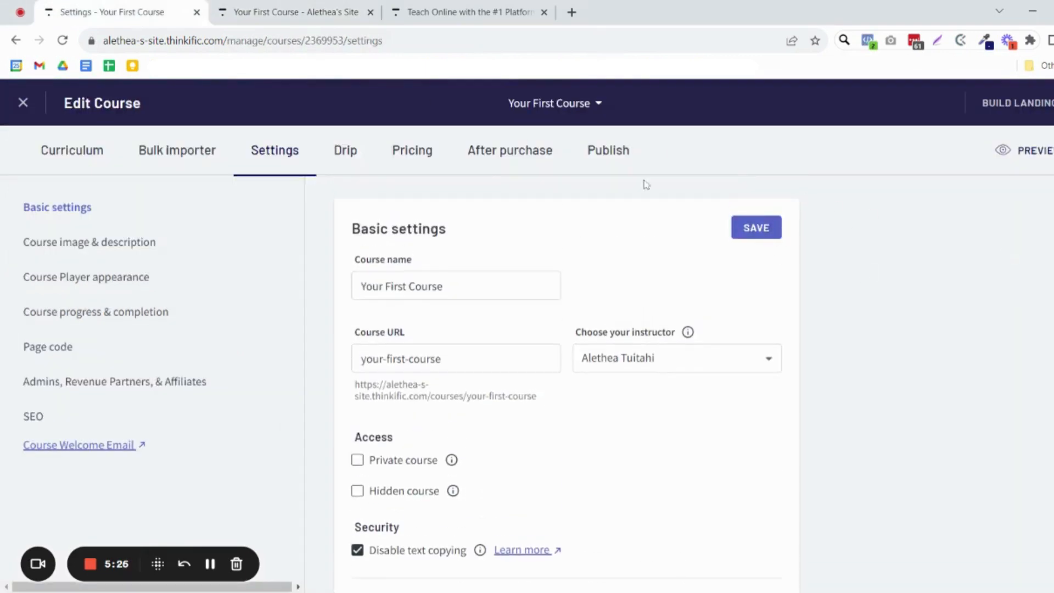
Step: Reload the lesson preview and try to copy the Lesson 1 text, then return to the course settings
{"action": "left_click", "coordinate": [307, 7]}
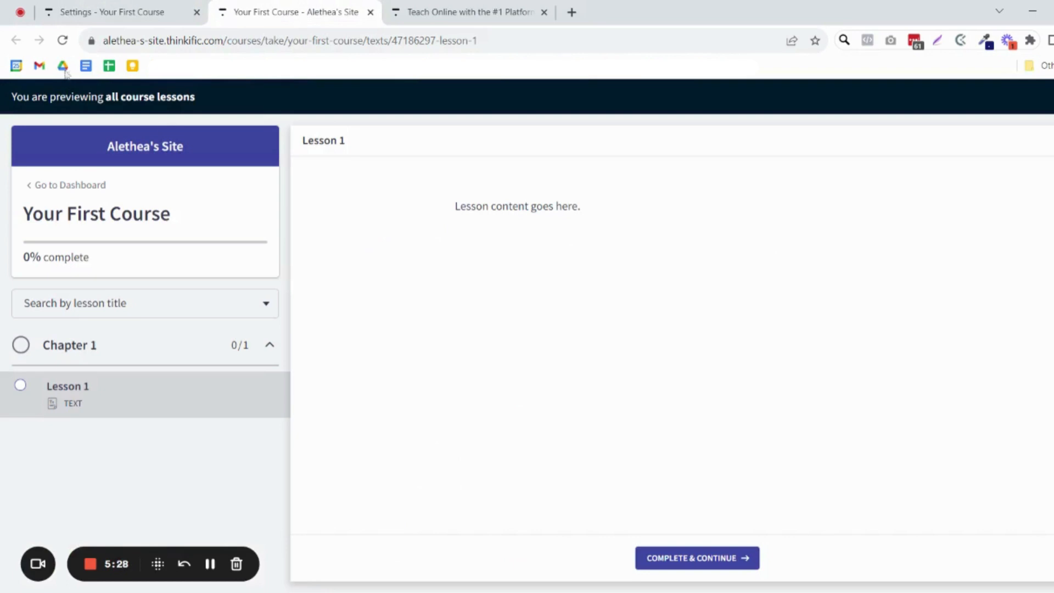
{"action": "left_click", "coordinate": [64, 42]}
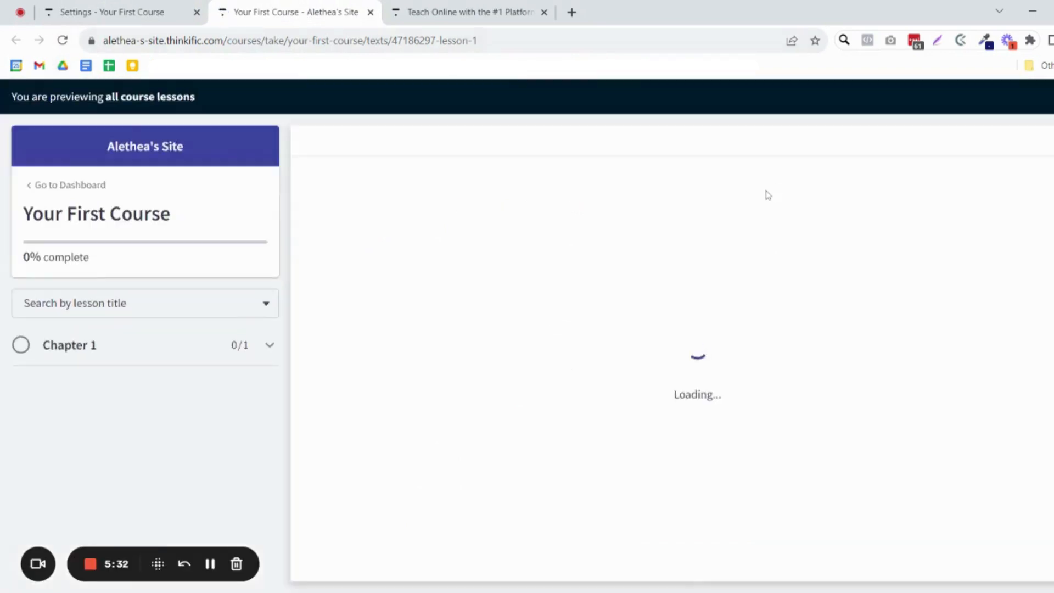
{"action": "left_click_drag", "start_coordinate": [442, 206], "coordinate": [624, 207]}
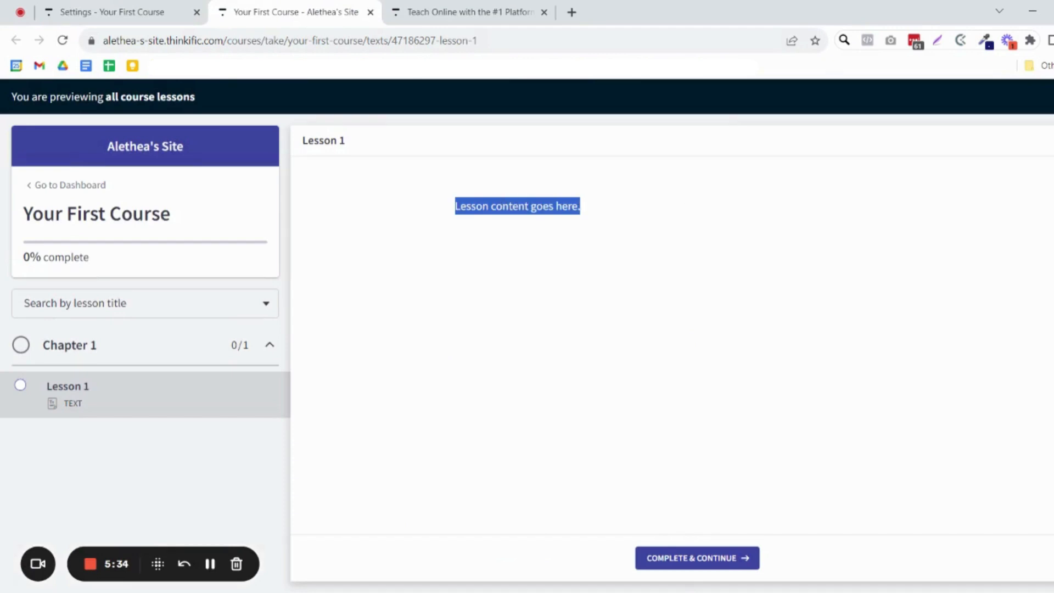
{"action": "key", "text": "ctrl+c"}
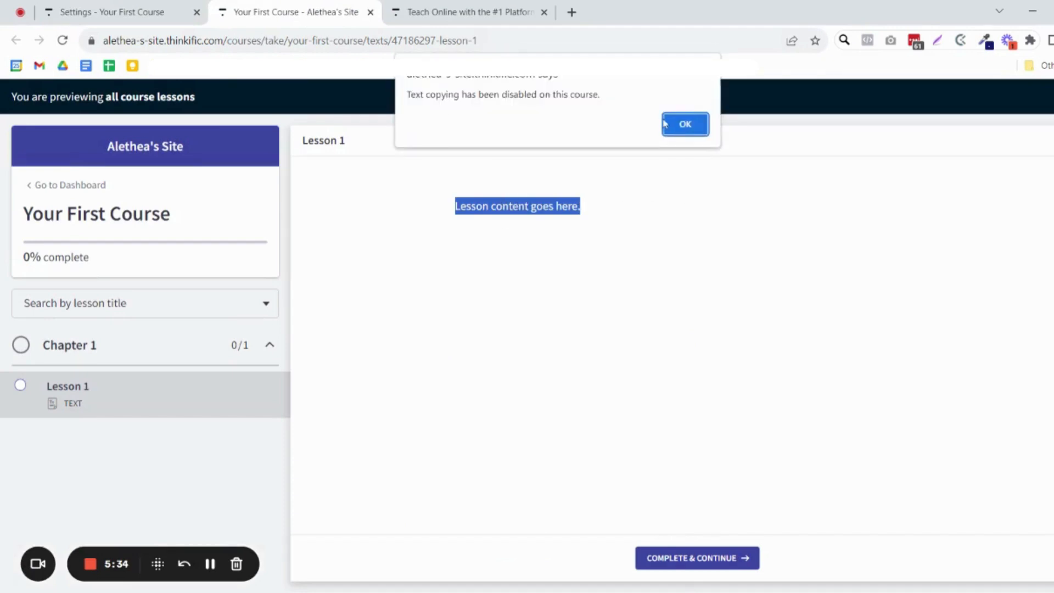
{"action": "left_click", "coordinate": [684, 124]}
{"action": "left_click", "coordinate": [137, 11]}
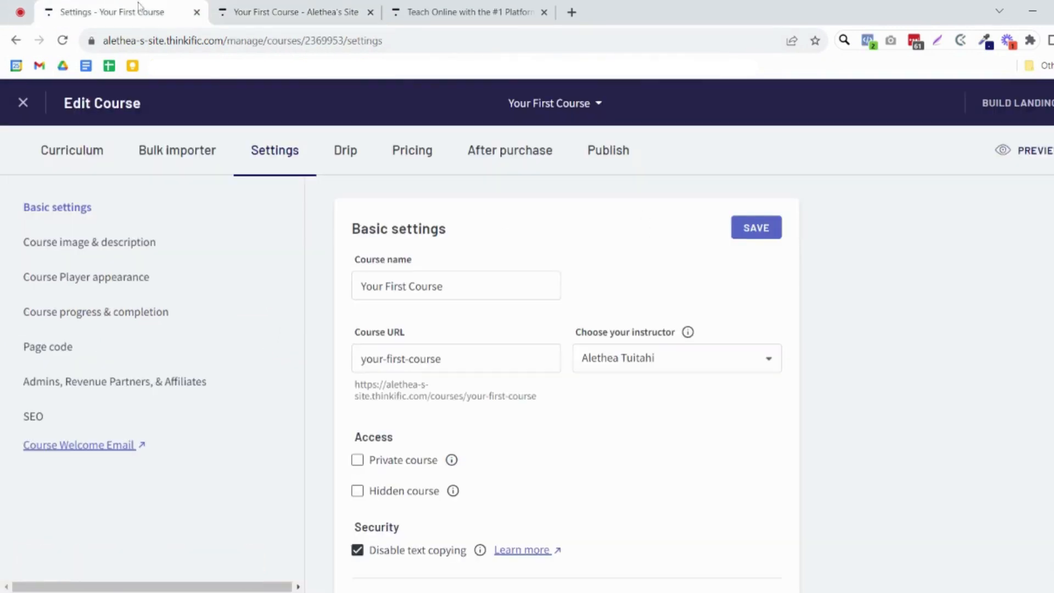
Step: Examine the course image and description settings, including the suggested image dimensions and the description field
{"action": "scroll", "coordinate": [542, 439], "scroll_direction": "down", "scroll_amount": 3}
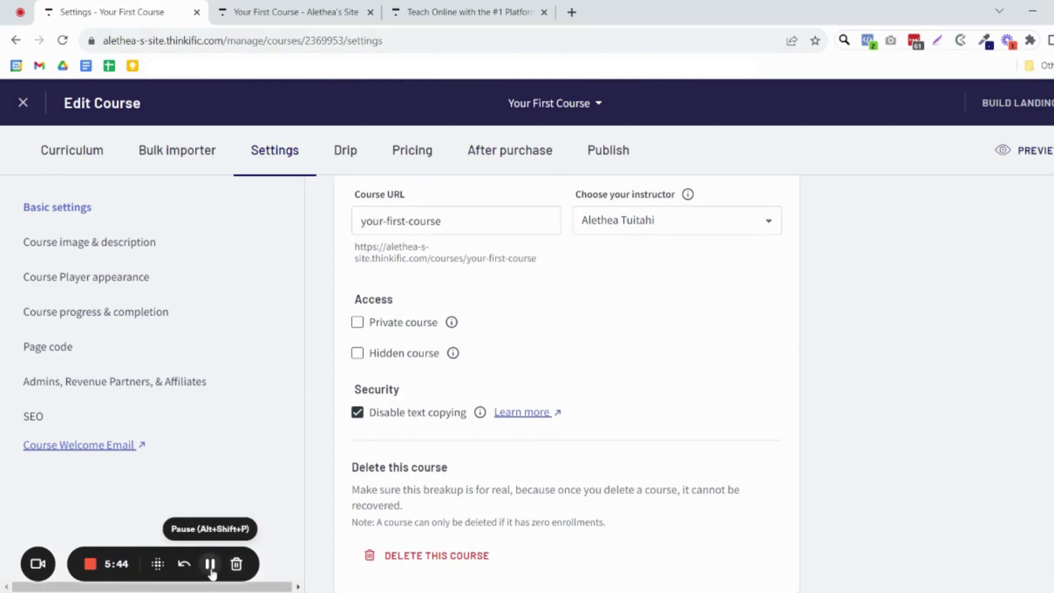
{"action": "left_click", "coordinate": [122, 247]}
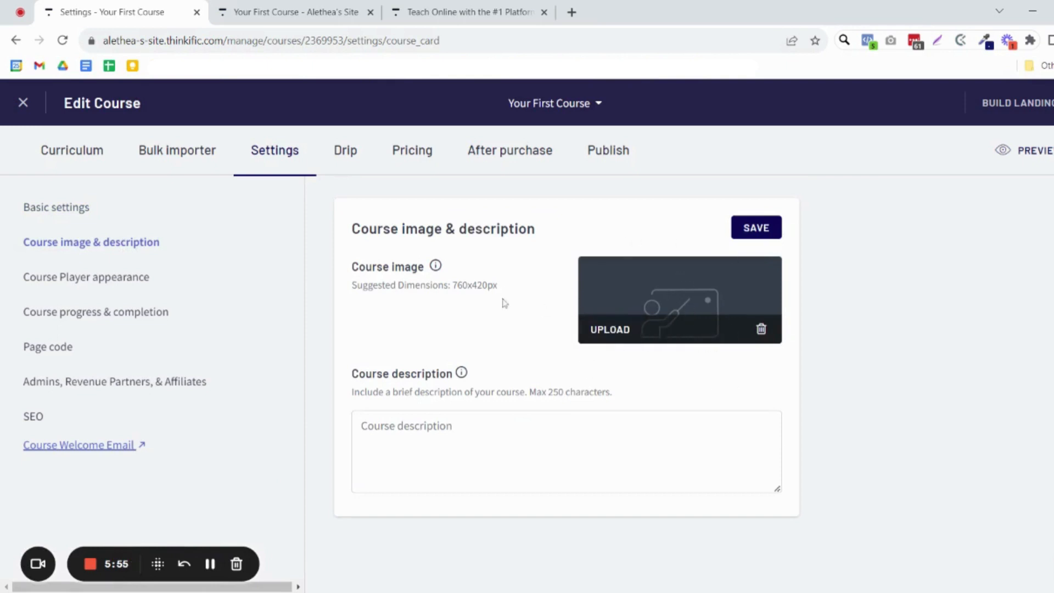
{"action": "left_click_drag", "start_coordinate": [497, 290], "coordinate": [452, 285]}
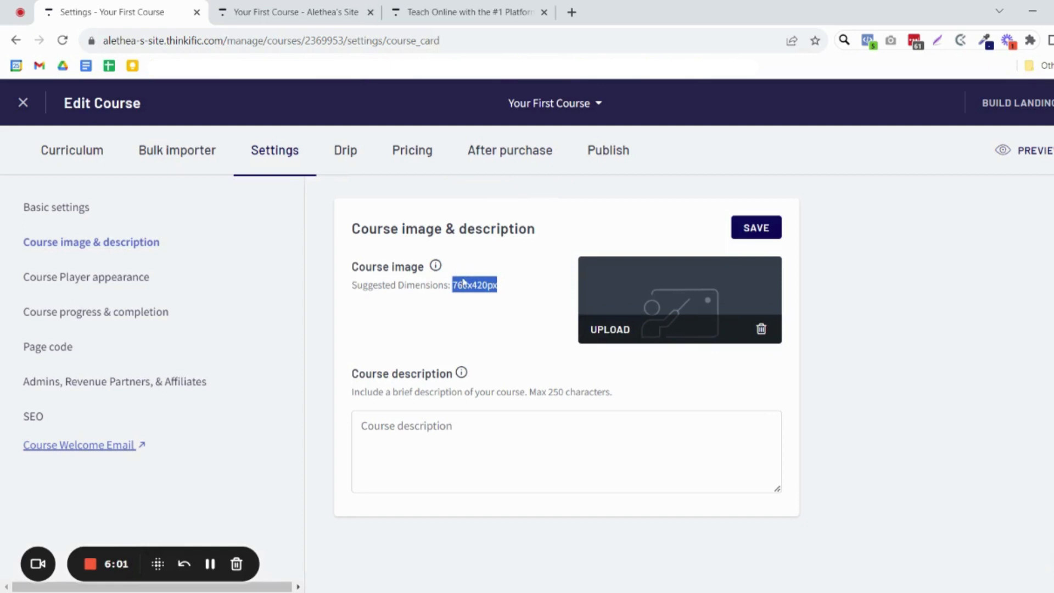
{"action": "left_click", "coordinate": [406, 431]}
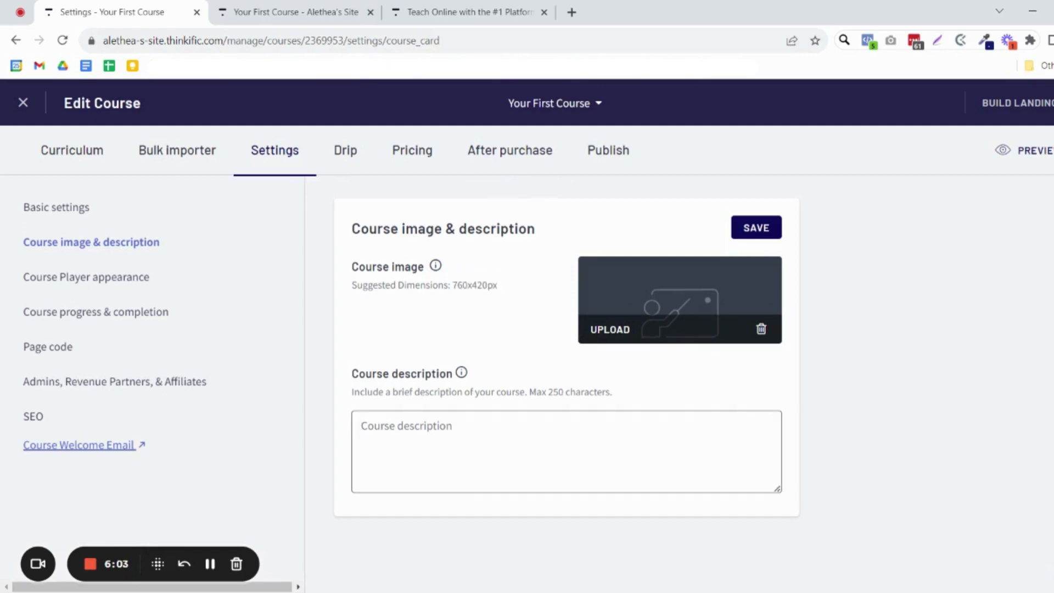
Step: Examine the Course Player appearance settings, including the primary color palette and the available fonts, discarding unsaved changes on the previous page
{"action": "left_click", "coordinate": [49, 281]}
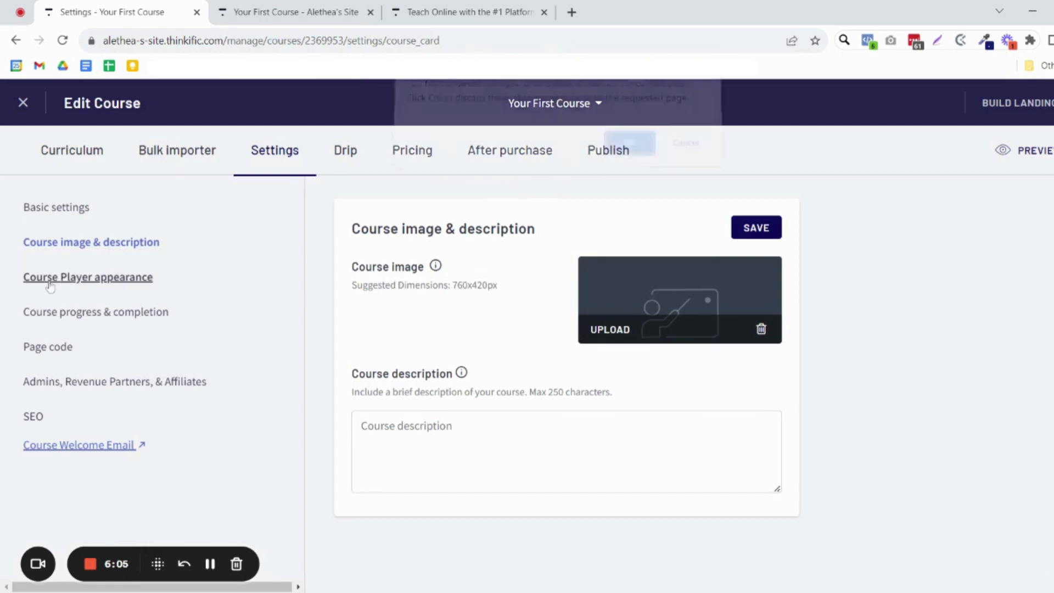
{"action": "left_click", "coordinate": [629, 153]}
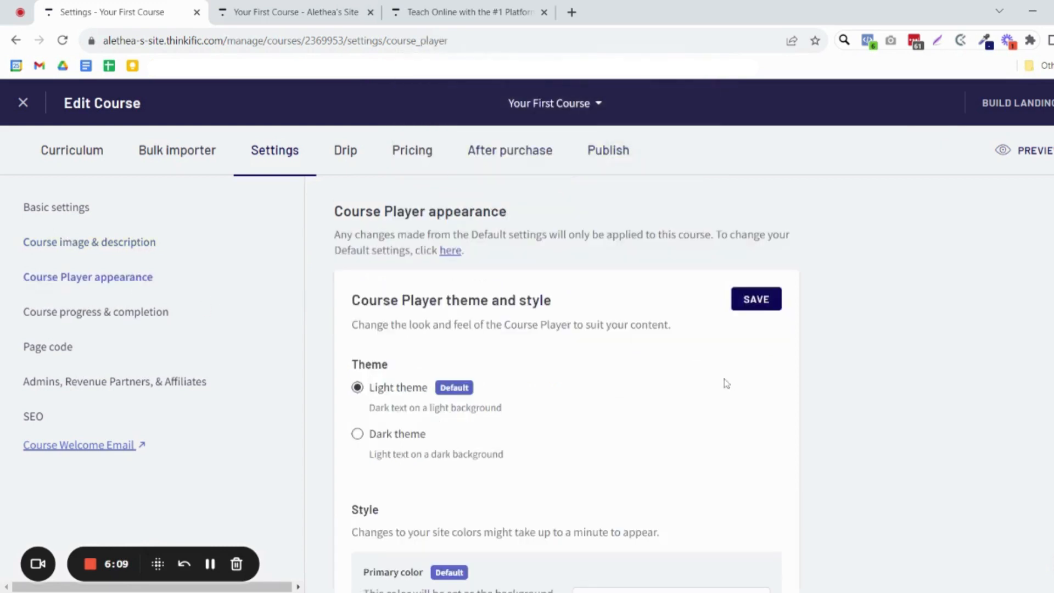
{"action": "scroll", "coordinate": [722, 381], "scroll_direction": "down", "scroll_amount": 4}
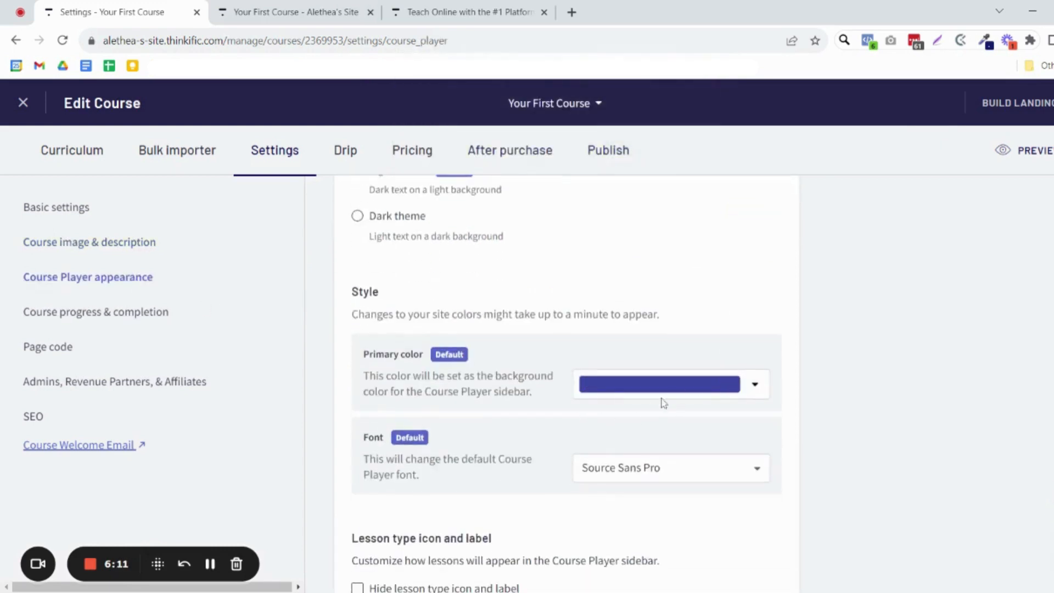
{"action": "left_click", "coordinate": [680, 396]}
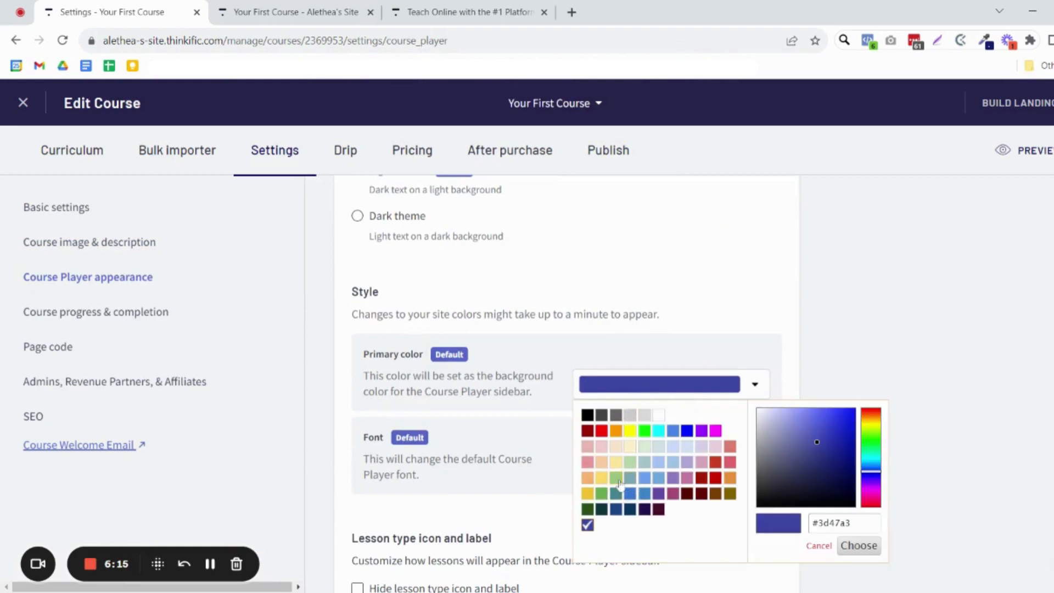
{"action": "left_click", "coordinate": [774, 333]}
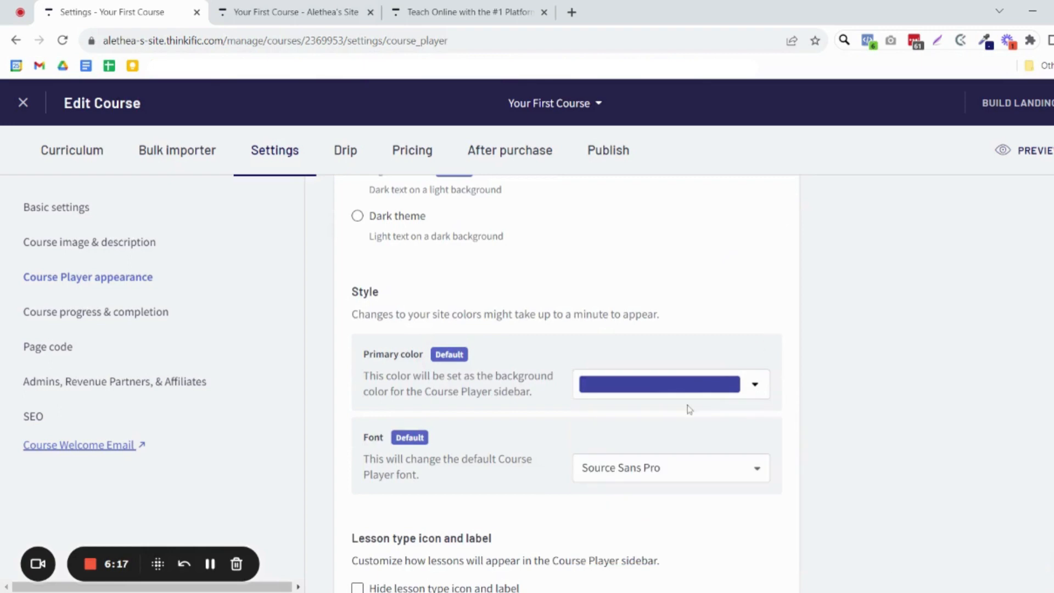
{"action": "scroll", "coordinate": [689, 408], "scroll_direction": "down", "scroll_amount": 3}
{"action": "left_click", "coordinate": [666, 322]}
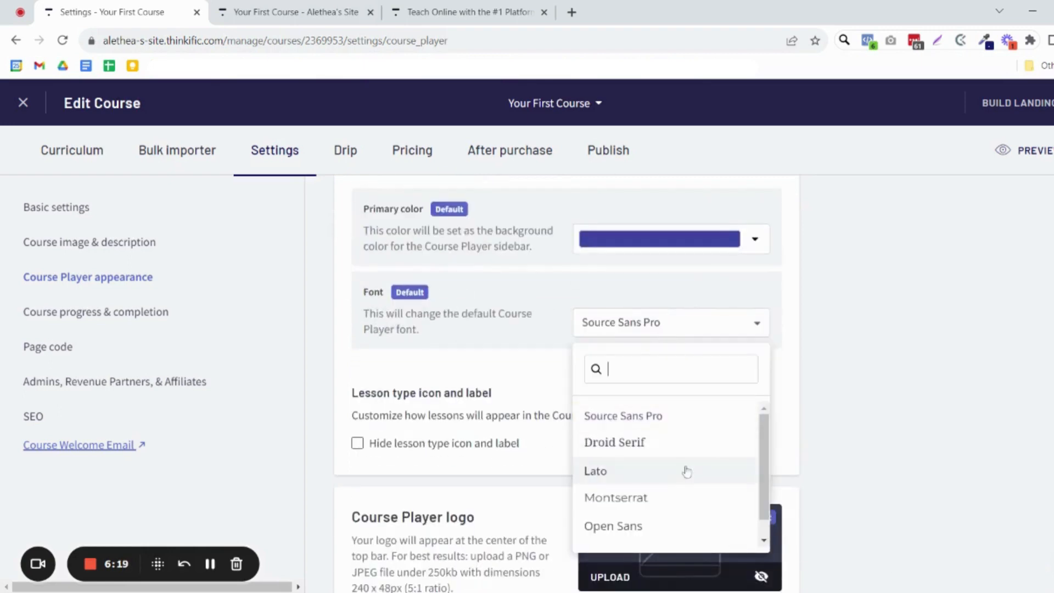
{"action": "left_click", "coordinate": [733, 247]}
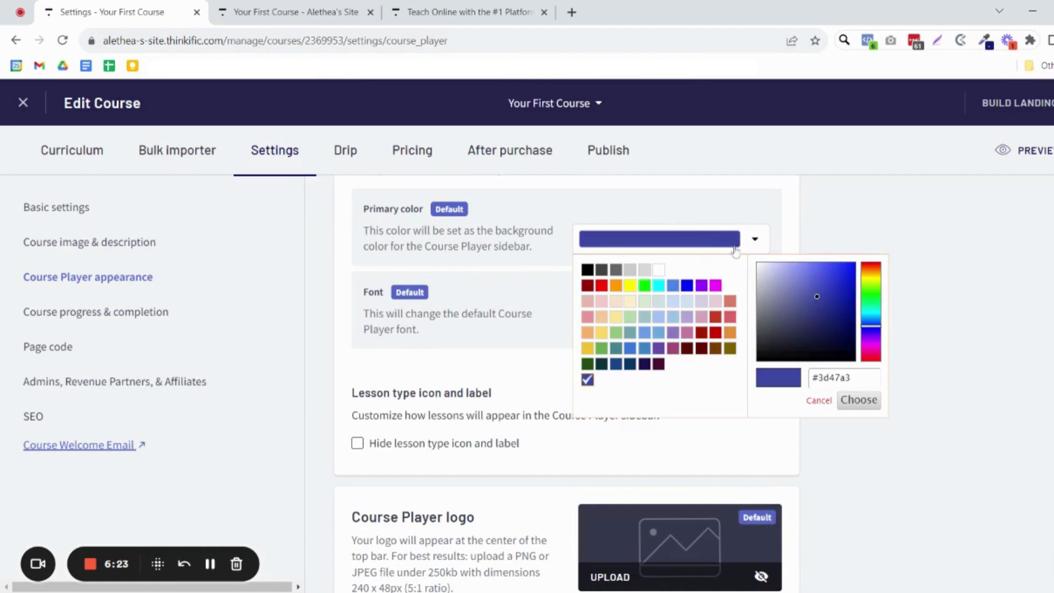
{"action": "left_click", "coordinate": [766, 242]}
Step: Set the Course Player font to Montserrat
{"action": "left_click", "coordinate": [727, 332]}
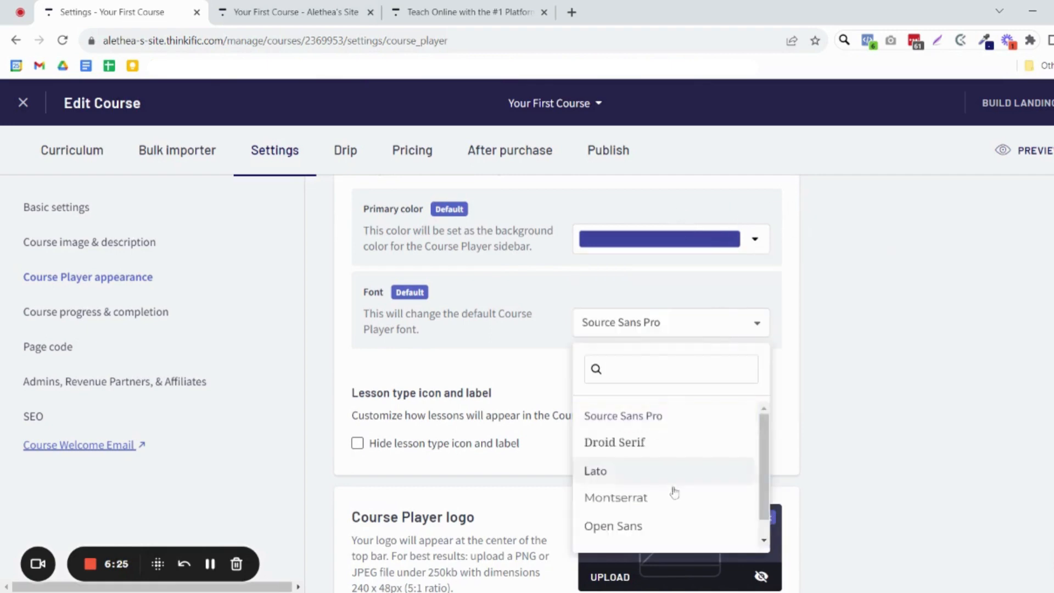
{"action": "scroll", "coordinate": [676, 488], "scroll_direction": "down", "scroll_amount": 1}
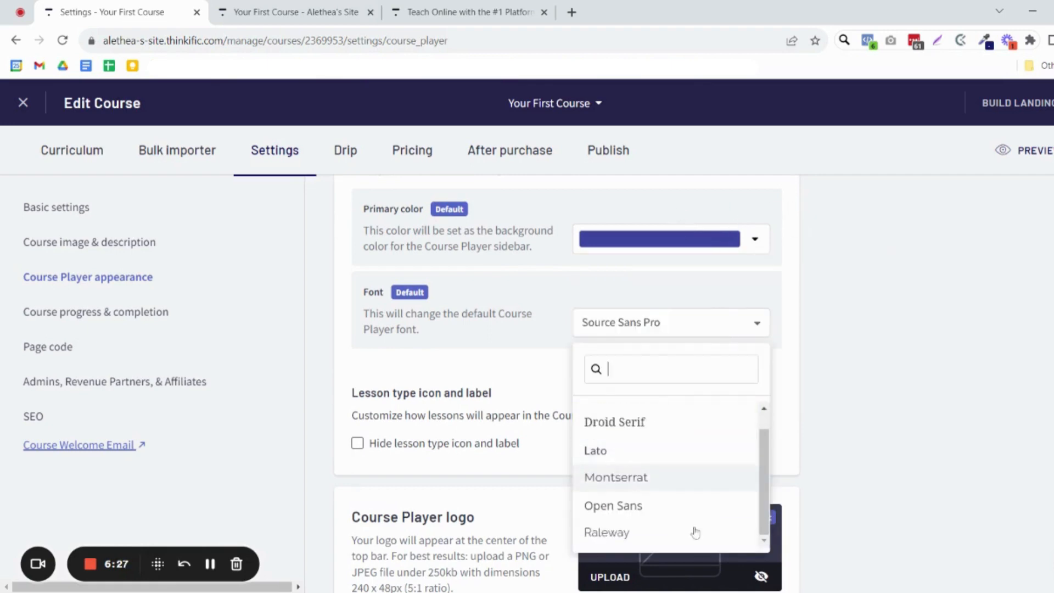
{"action": "left_click", "coordinate": [710, 480]}
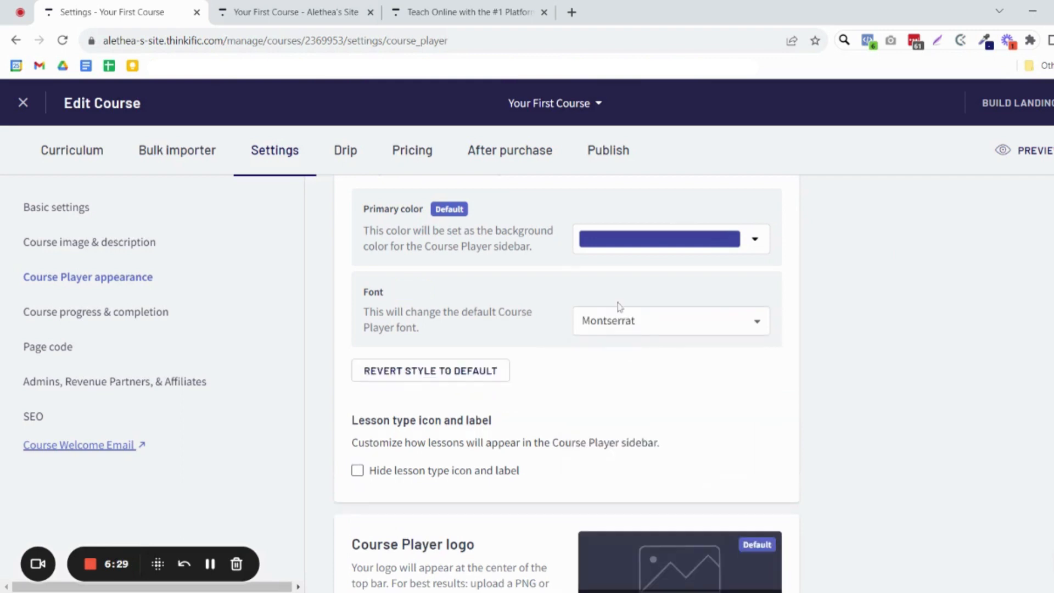
Step: Check the Lesson 1 icon and label in the lesson preview, and hide the lesson type icon and label in the Course Player settings
{"action": "scroll", "coordinate": [506, 396], "scroll_direction": "down", "scroll_amount": 1}
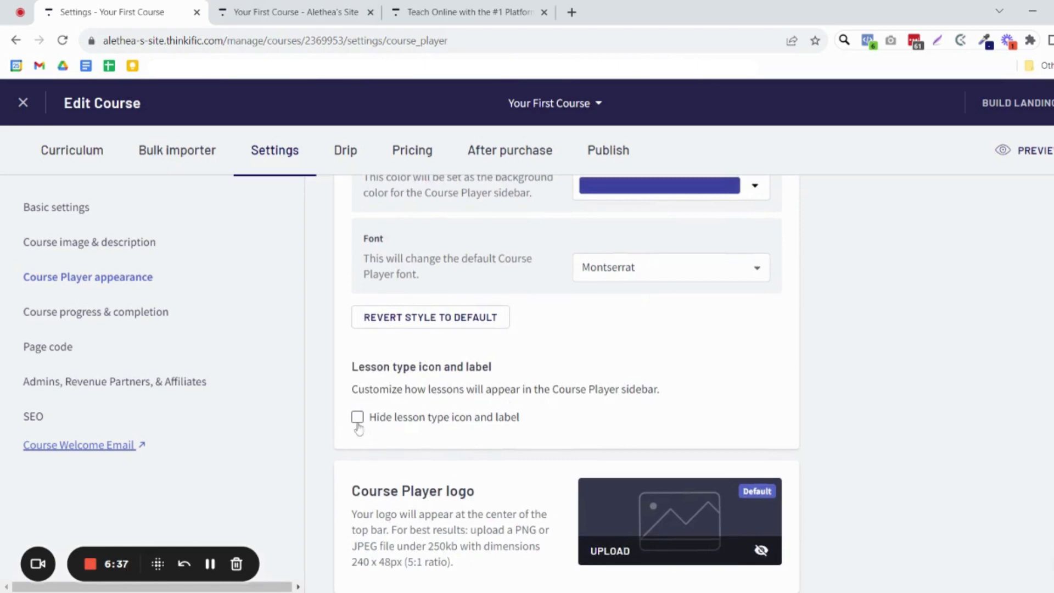
{"action": "key", "text": "ctrl+Tab"}
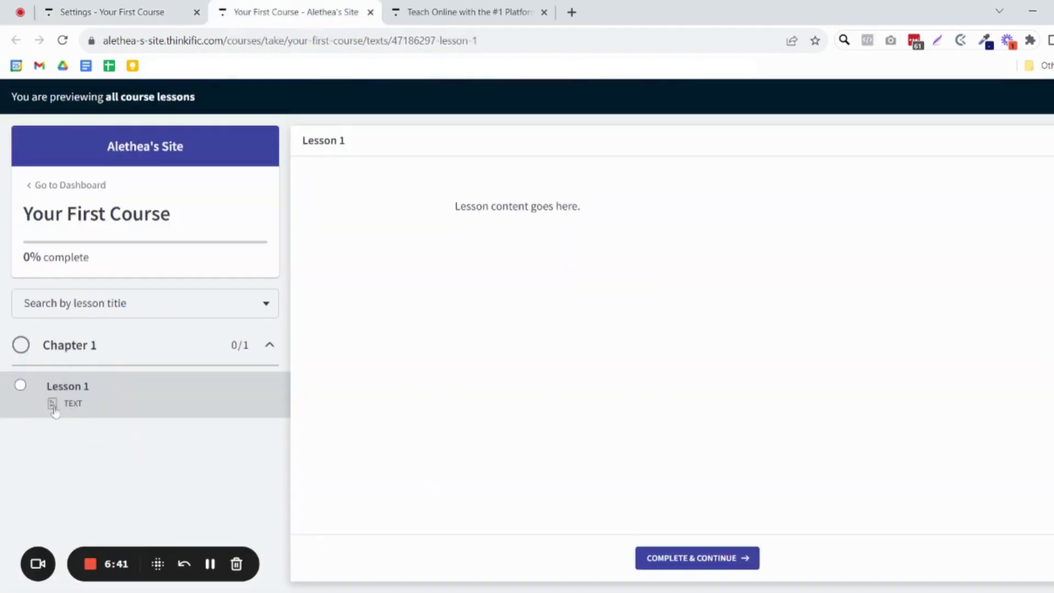
{"action": "left_click", "coordinate": [186, 9]}
{"action": "left_click", "coordinate": [387, 423]}
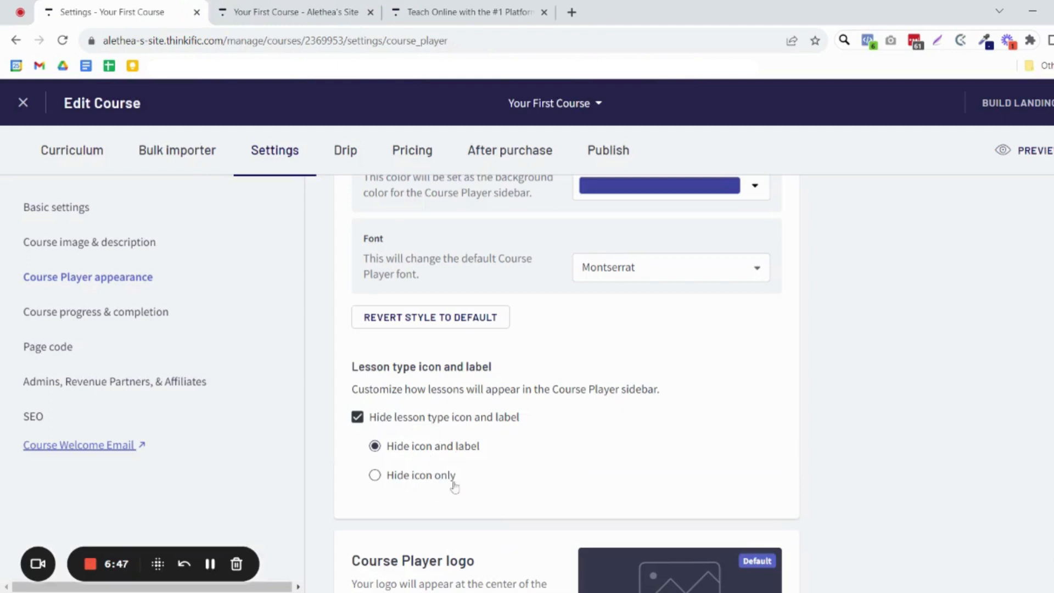
Step: Examine the Course Player logo requirements and find where the logo would replace the site name in the lesson preview
{"action": "scroll", "coordinate": [478, 480], "scroll_direction": "down", "scroll_amount": 1}
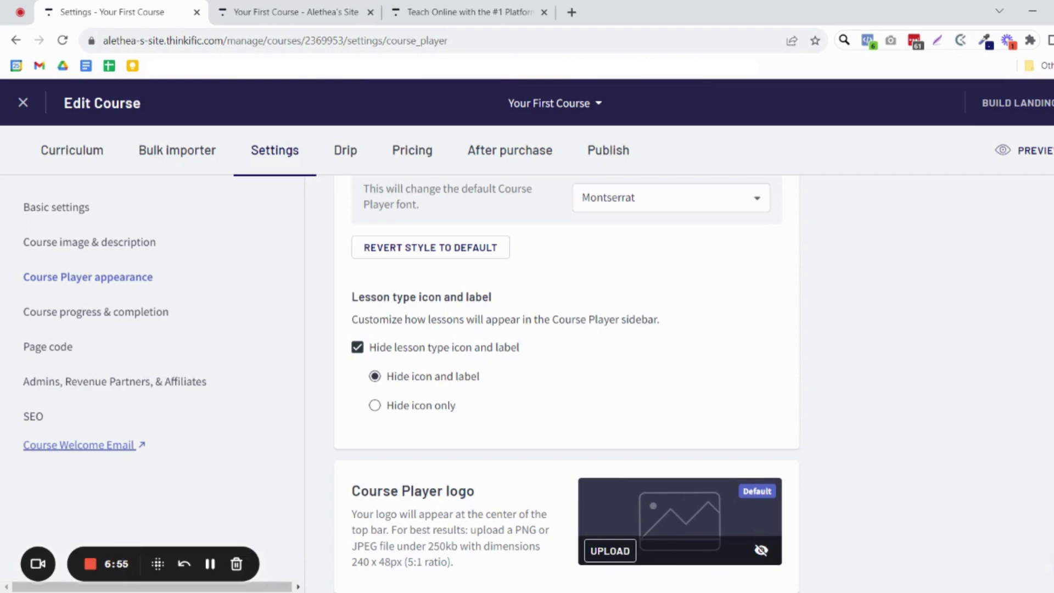
{"action": "left_click", "coordinate": [237, 13]}
{"action": "left_click_drag", "start_coordinate": [111, 141], "coordinate": [199, 148]}
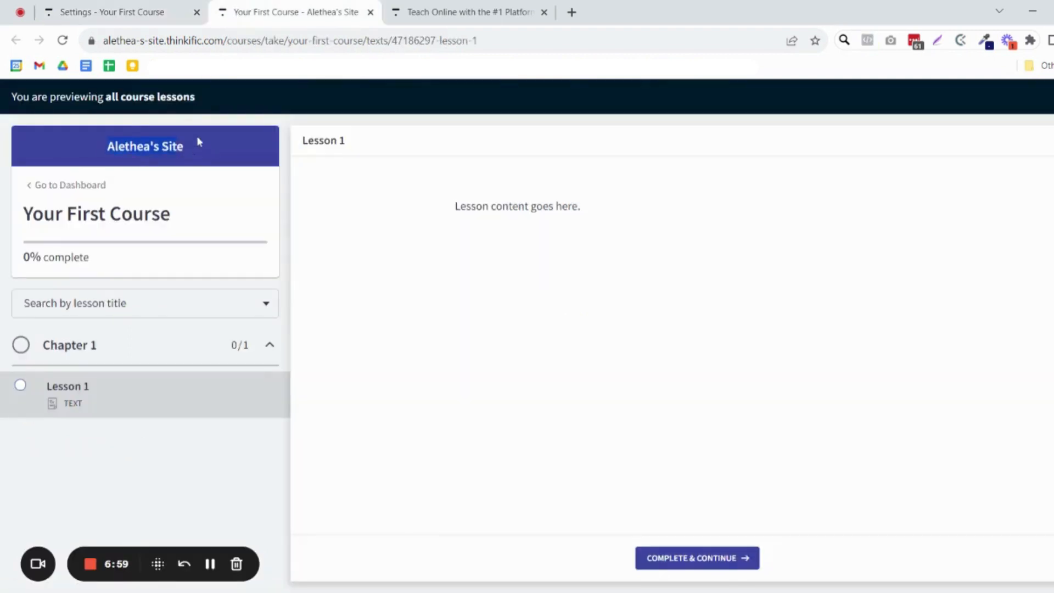
{"action": "left_click", "coordinate": [119, 10]}
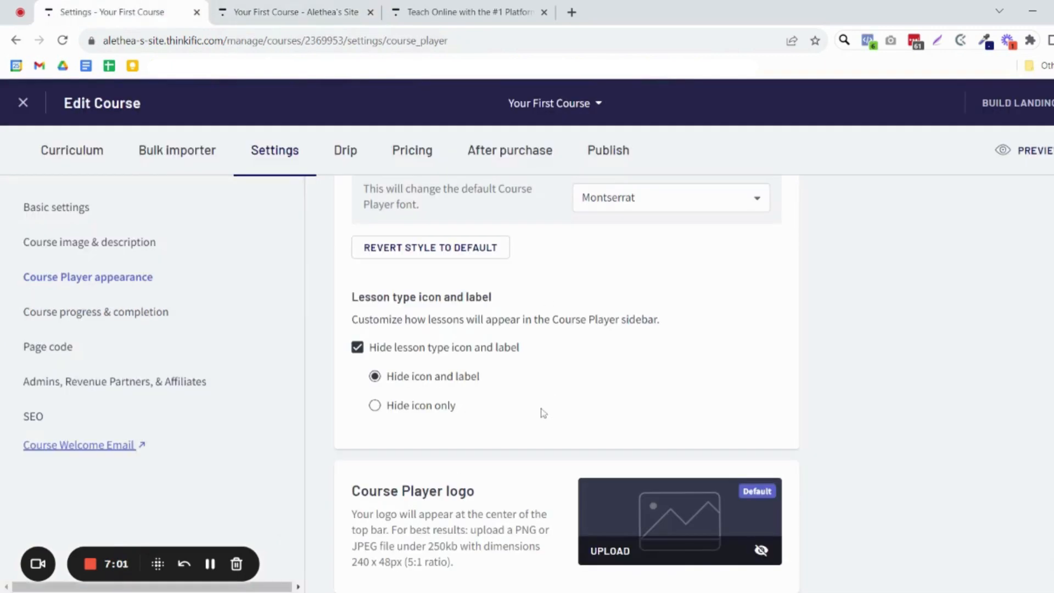
Step: View the course progress and completion settings, discarding the unsaved appearance changes, and the page footer code settings
{"action": "scroll", "coordinate": [542, 412], "scroll_direction": "up", "scroll_amount": 8}
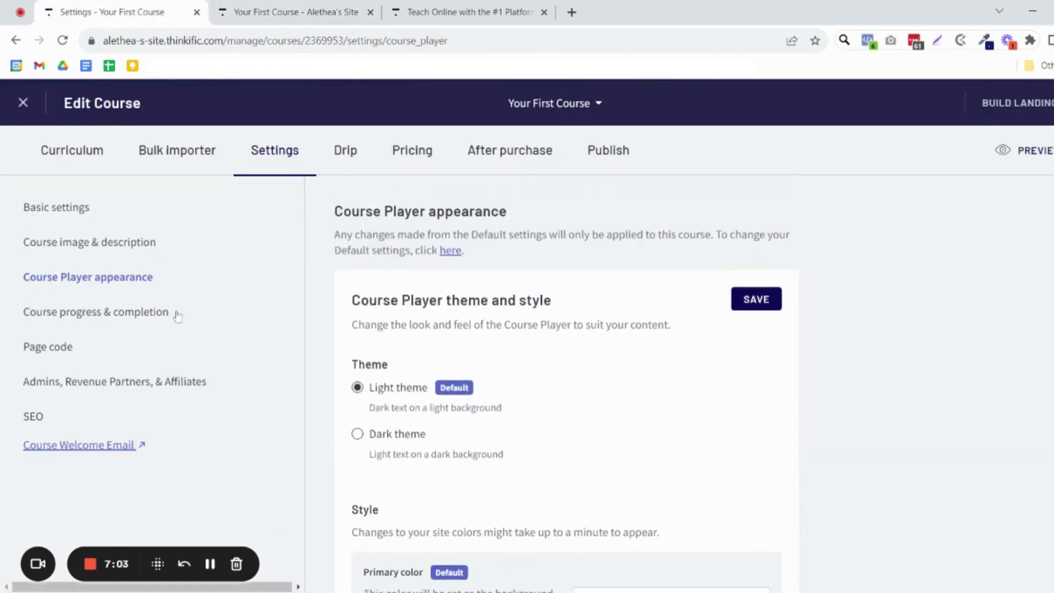
{"action": "left_click", "coordinate": [168, 314]}
{"action": "left_click", "coordinate": [626, 154]}
{"action": "left_click", "coordinate": [57, 347]}
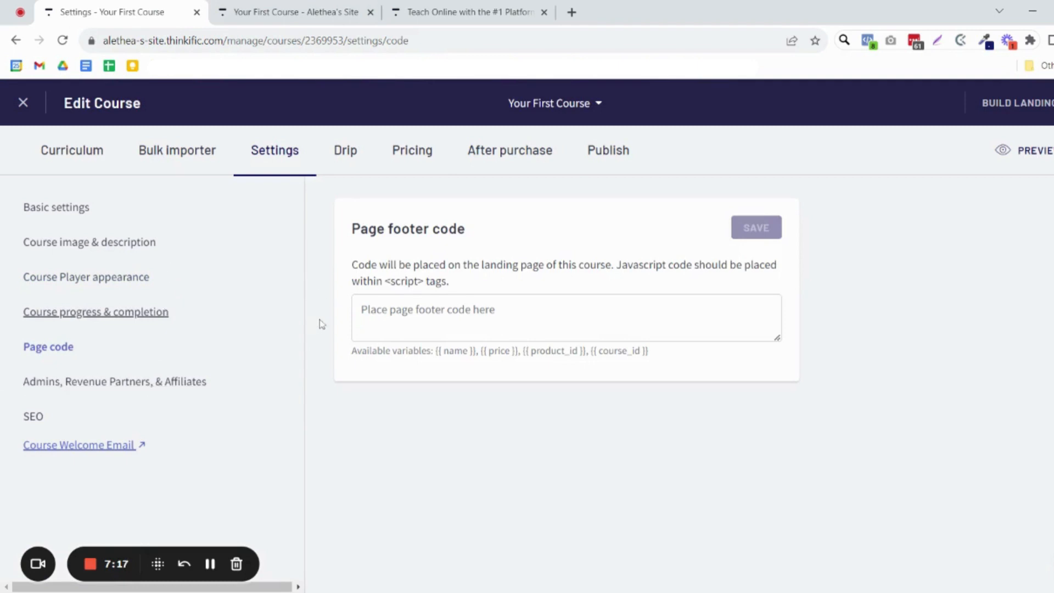
Step: Create a drip schedule that begins releasing content on a specific date, Jul 30, 2023, and save it
{"action": "left_click", "coordinate": [344, 166]}
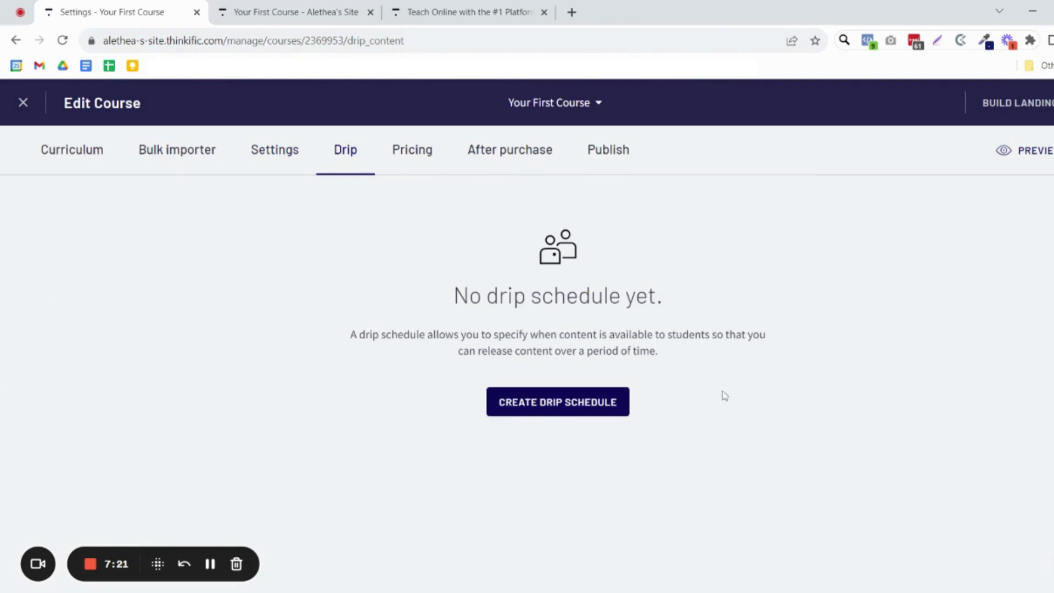
{"action": "left_click", "coordinate": [592, 409]}
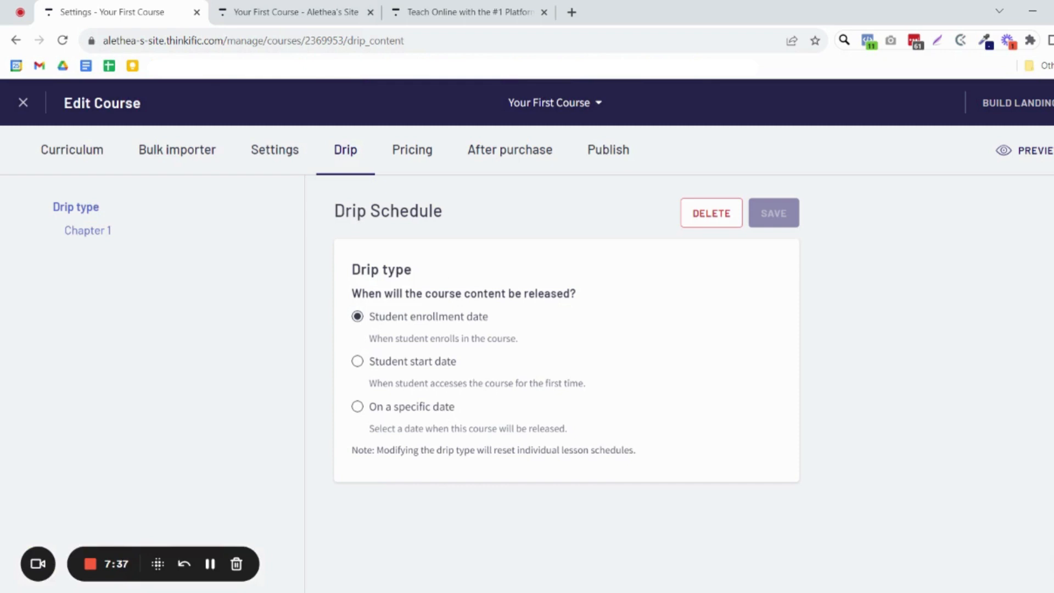
{"action": "left_click", "coordinate": [433, 417]}
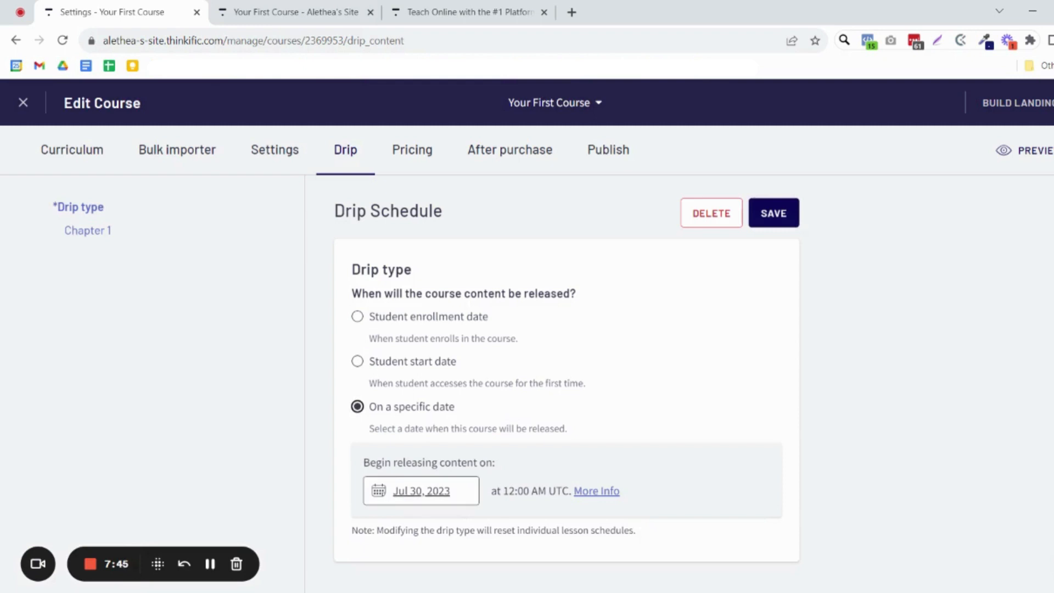
{"action": "left_click", "coordinate": [773, 213]}
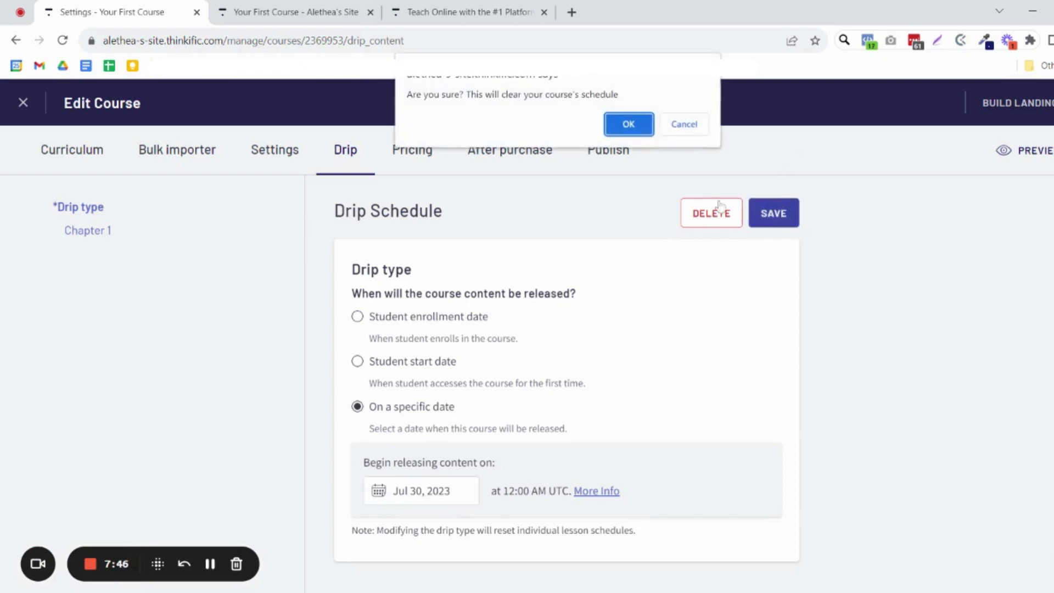
{"action": "left_click", "coordinate": [623, 125]}
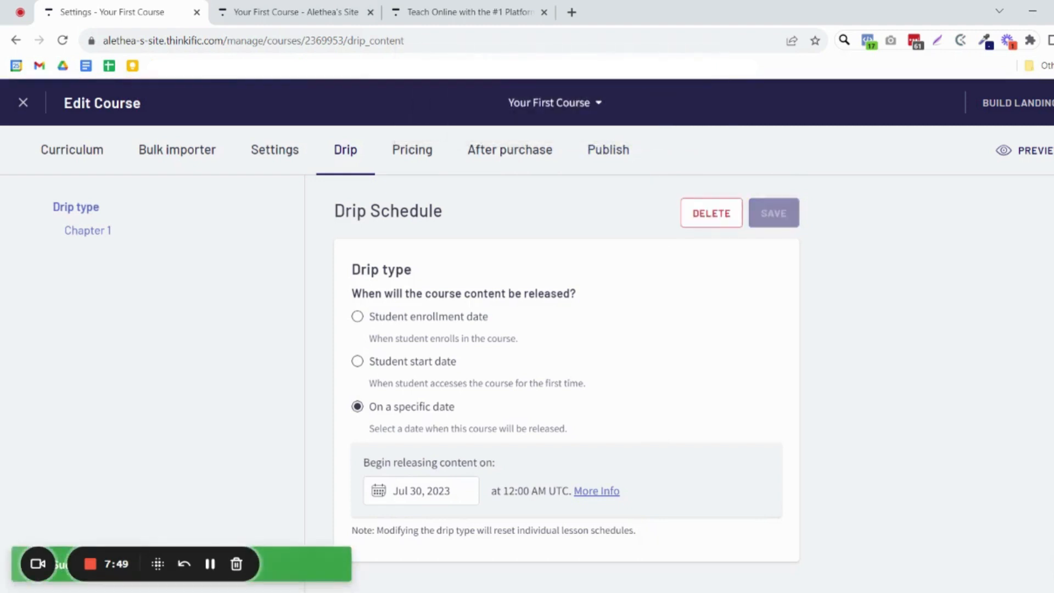
Step: Examine the course's primary and additional pricing options, selecting One-time payment to see its setup requirements
{"action": "left_click", "coordinate": [420, 154]}
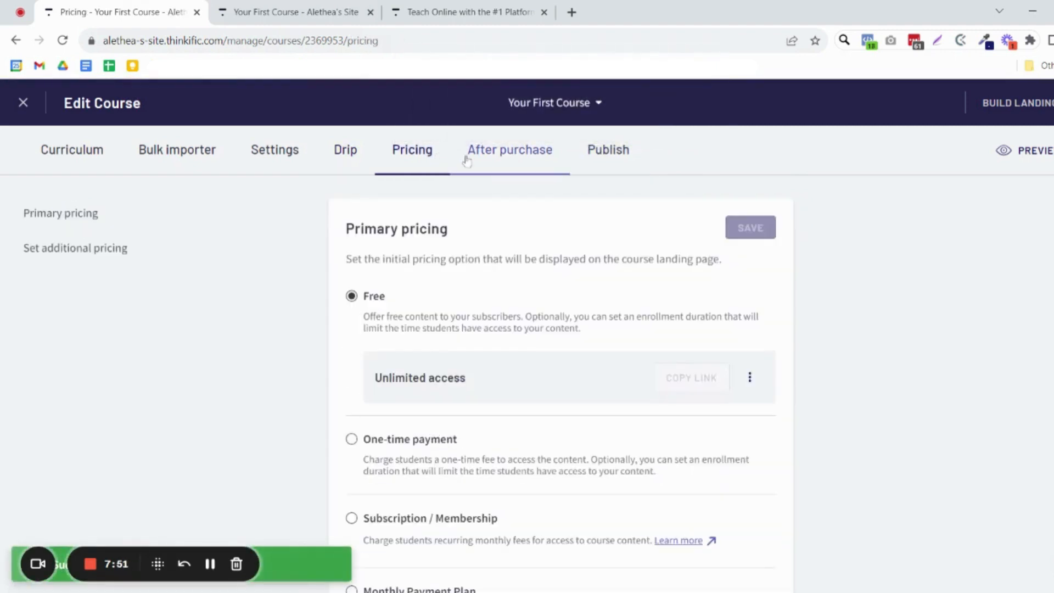
{"action": "scroll", "coordinate": [523, 394], "scroll_direction": "down", "scroll_amount": 3}
{"action": "scroll", "coordinate": [503, 423], "scroll_direction": "up", "scroll_amount": 3}
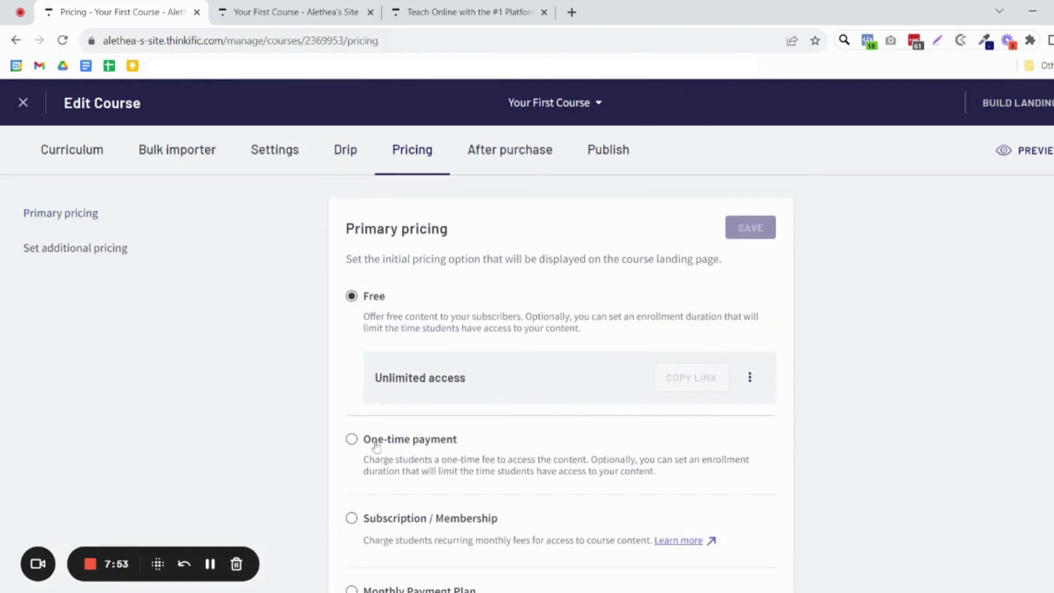
{"action": "left_click", "coordinate": [371, 438]}
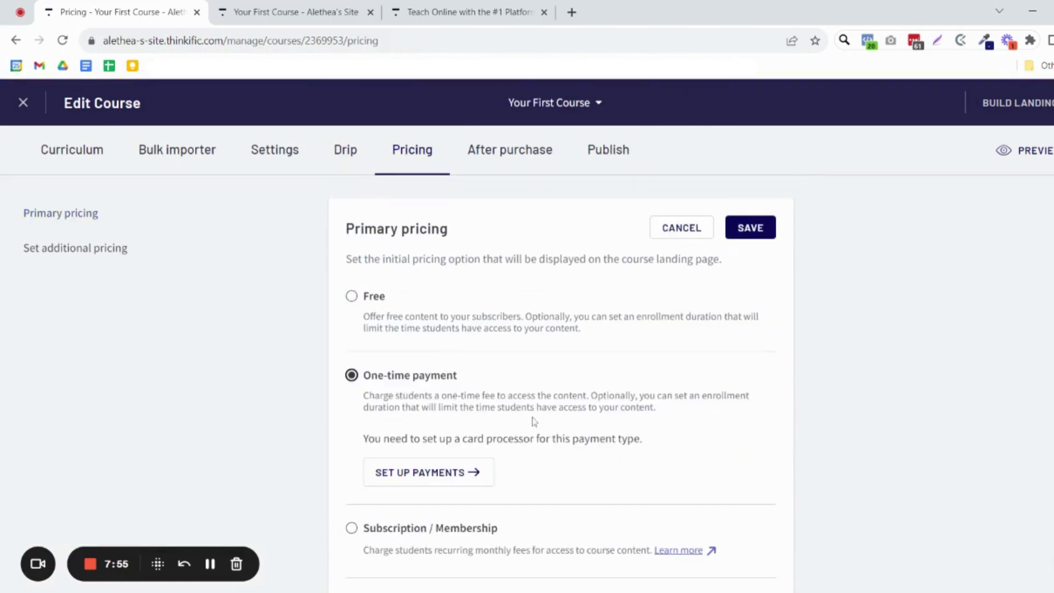
{"action": "scroll", "coordinate": [523, 418], "scroll_direction": "down", "scroll_amount": 4}
{"action": "scroll", "coordinate": [555, 476], "scroll_direction": "down", "scroll_amount": 1}
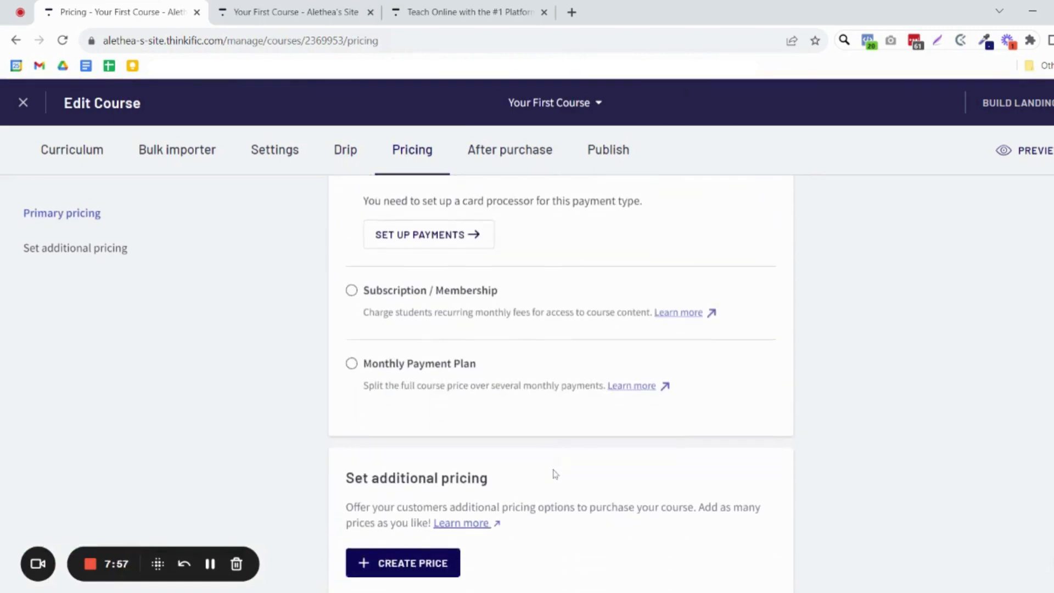
{"action": "scroll", "coordinate": [95, 257], "scroll_direction": "up", "scroll_amount": 4}
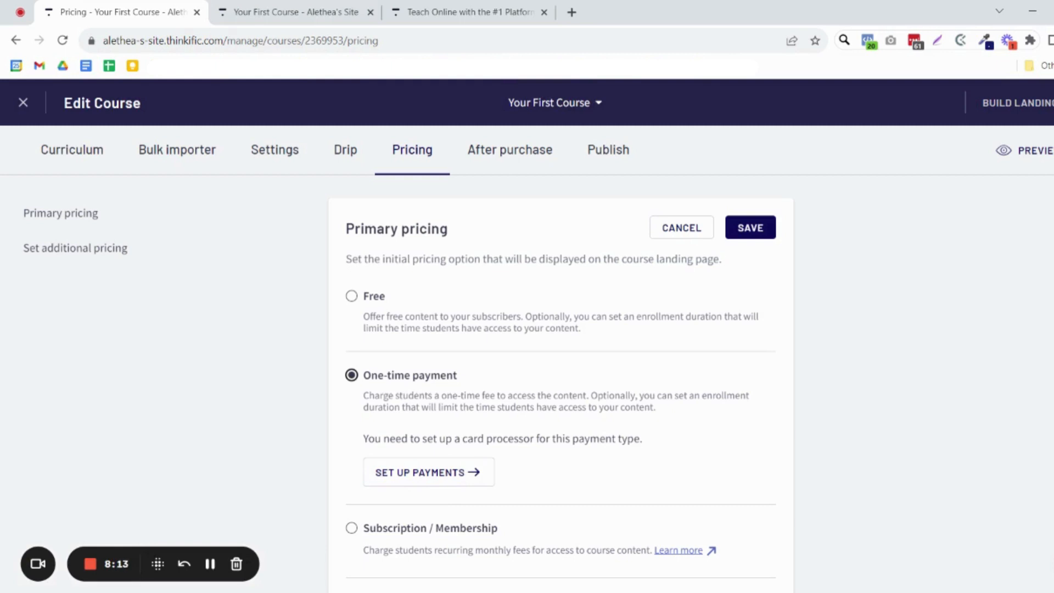
{"action": "scroll", "coordinate": [546, 432], "scroll_direction": "down", "scroll_amount": 1}
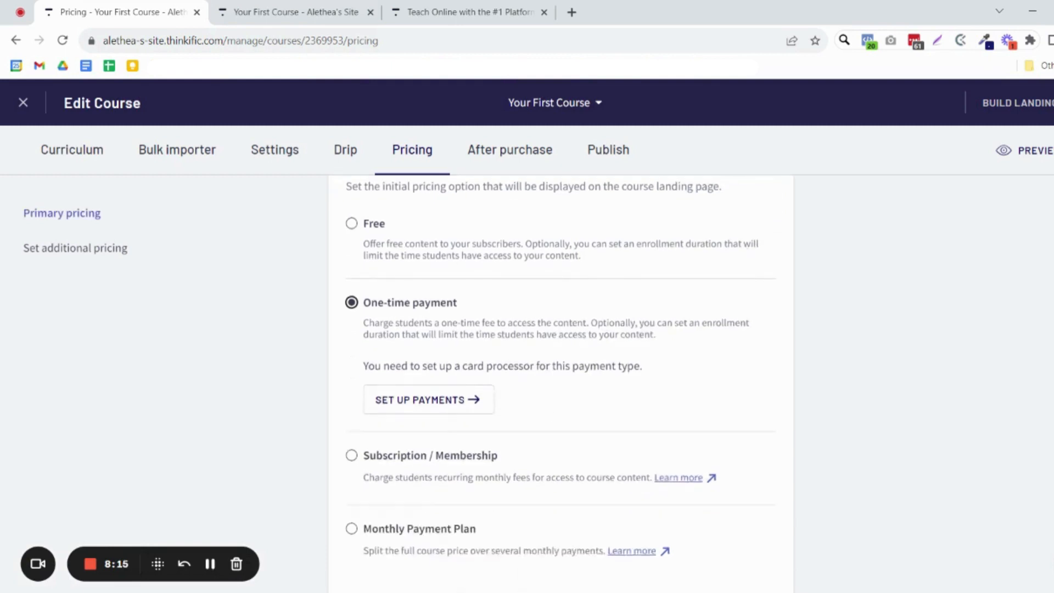
Step: Set the primary pricing to Free with the days until expiry left blank for unlimited access, and save it
{"action": "left_click", "coordinate": [353, 225]}
{"action": "scroll", "coordinate": [450, 487], "scroll_direction": "down", "scroll_amount": 2}
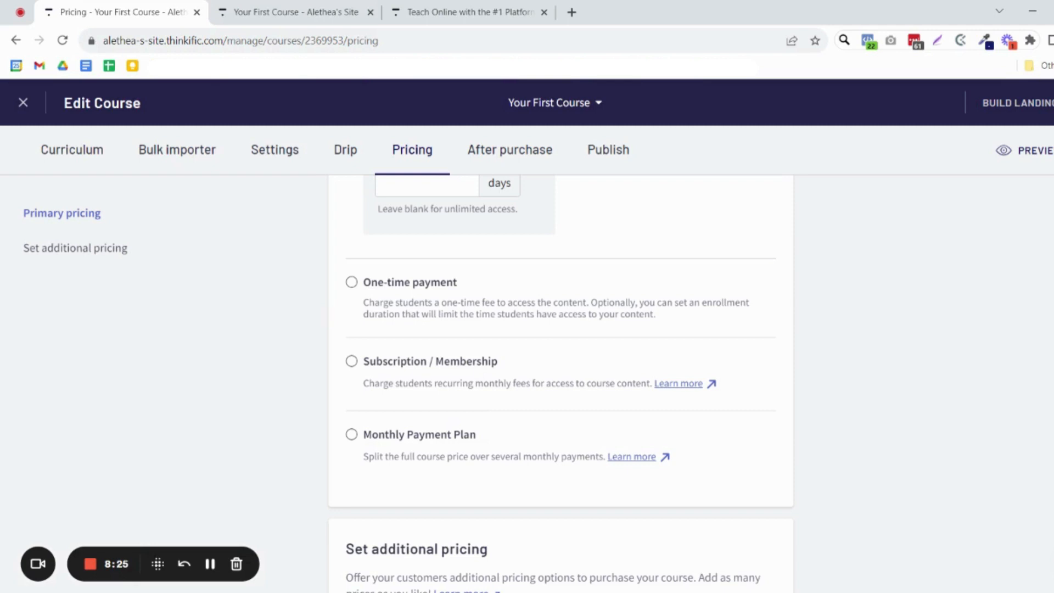
{"action": "scroll", "coordinate": [442, 502], "scroll_direction": "down", "scroll_amount": 2}
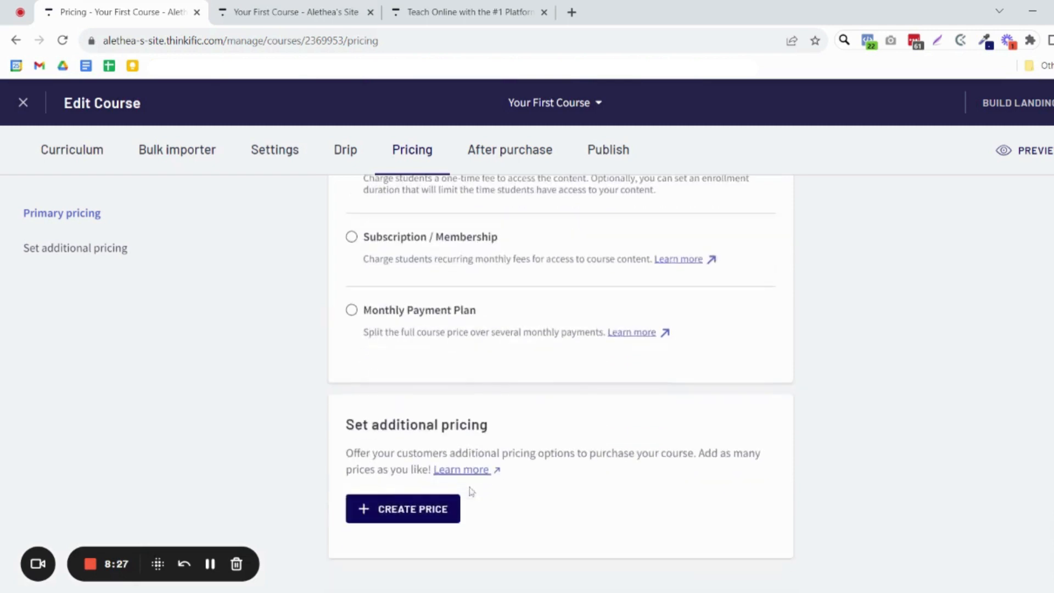
{"action": "scroll", "coordinate": [483, 488], "scroll_direction": "up", "scroll_amount": 6}
{"action": "scroll", "coordinate": [505, 483], "scroll_direction": "down", "scroll_amount": 2}
{"action": "scroll", "coordinate": [549, 439], "scroll_direction": "up", "scroll_amount": 3}
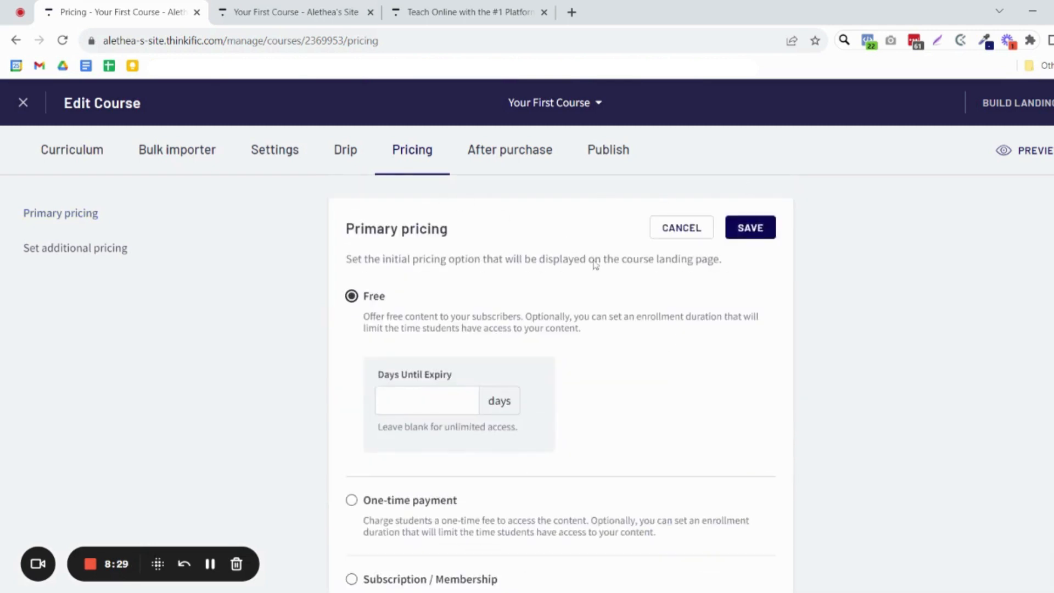
{"action": "left_click", "coordinate": [746, 239]}
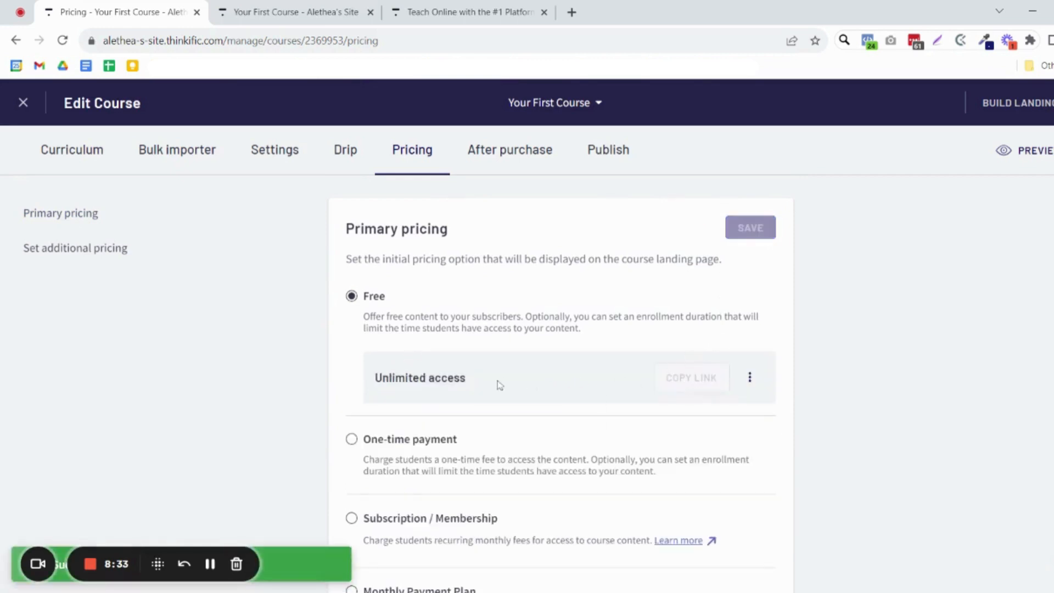
{"action": "mouse_move", "coordinate": [693, 372]}
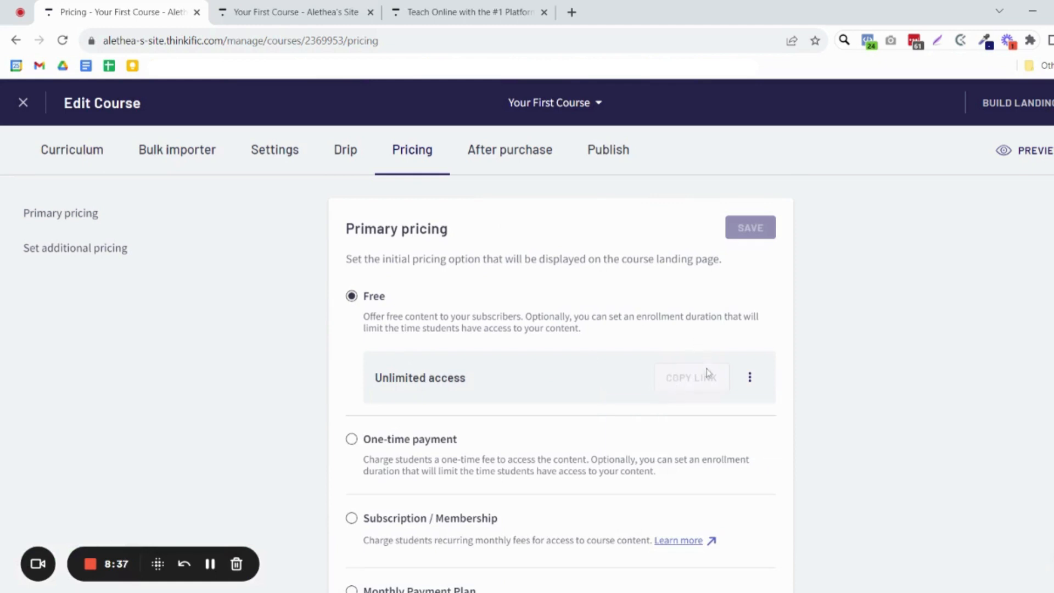
Step: Examine the after purchase flow options and look at the lesson preview that students reach
{"action": "left_click", "coordinate": [490, 175]}
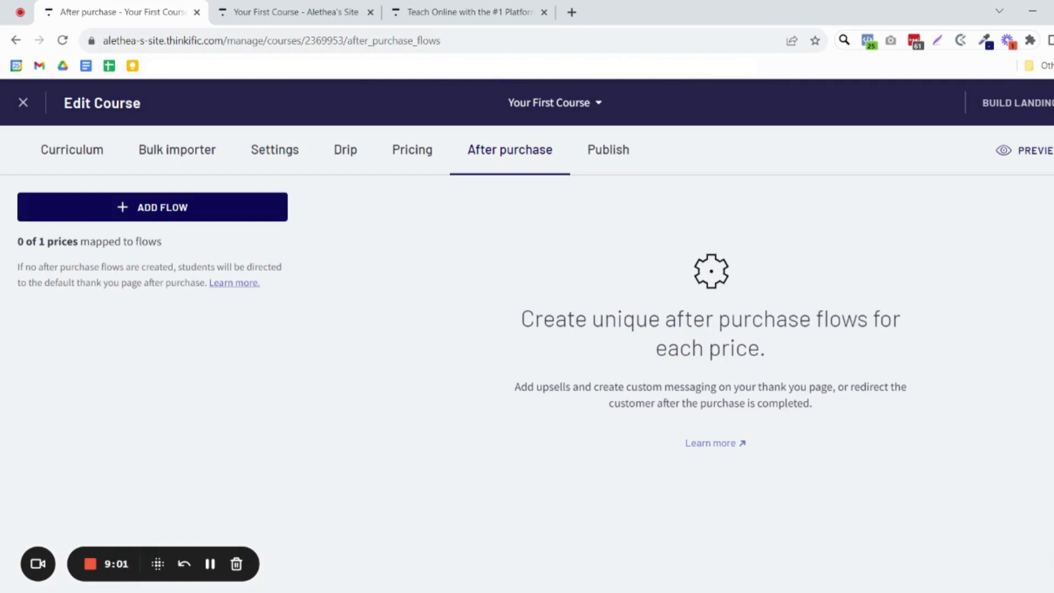
{"action": "left_click", "coordinate": [322, 8]}
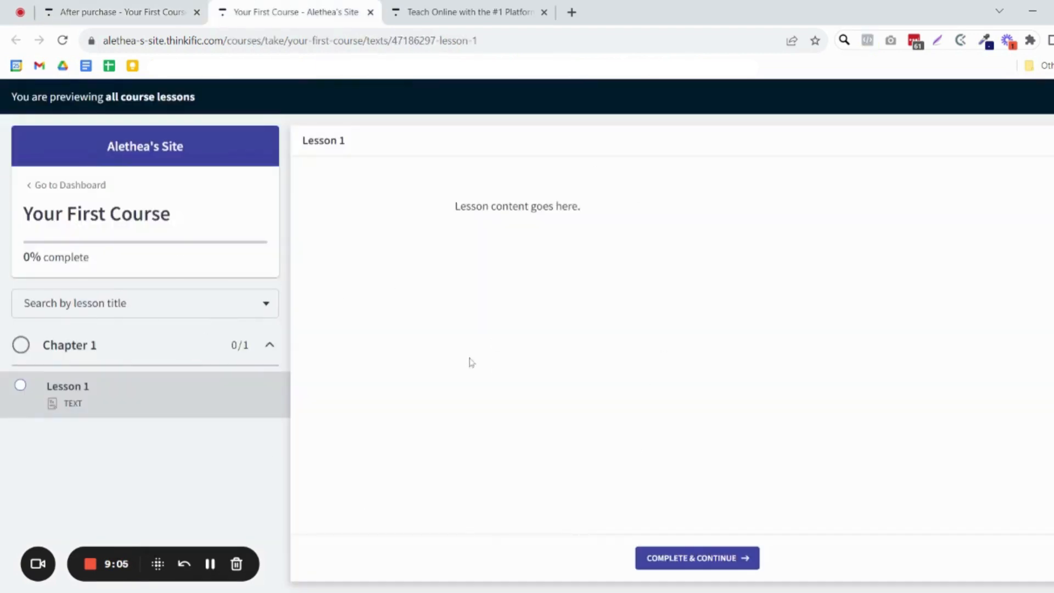
{"action": "left_click", "coordinate": [185, 6]}
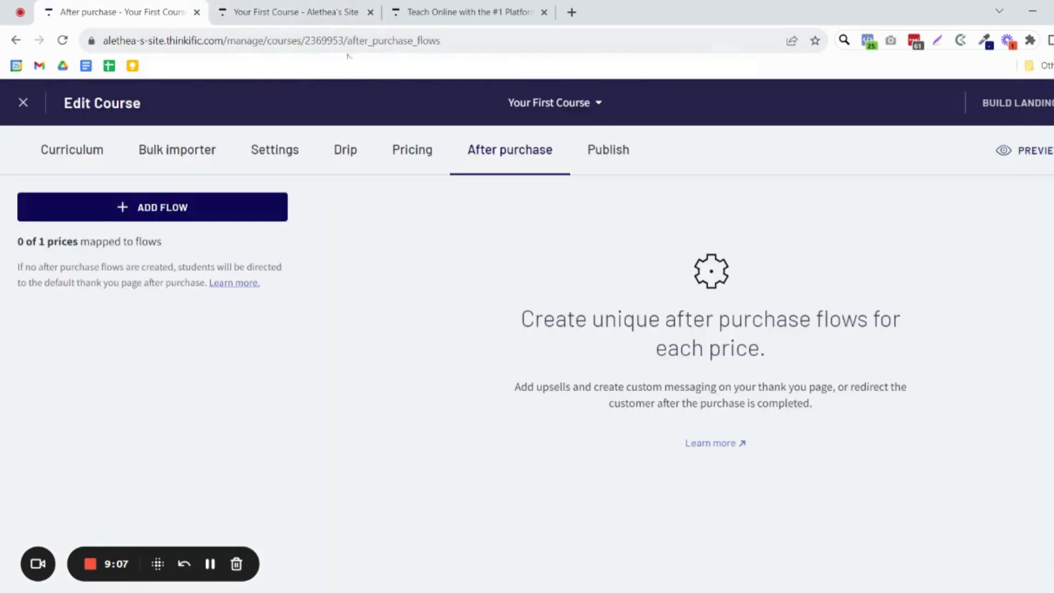
Step: Set the course publish status to Published and save it
{"action": "left_click", "coordinate": [637, 168]}
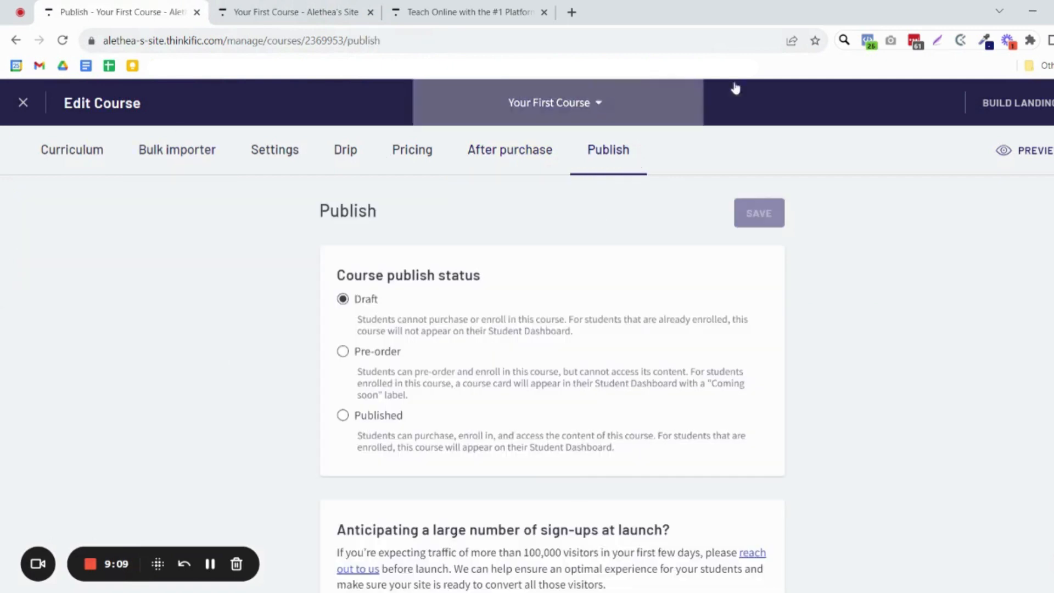
{"action": "left_click", "coordinate": [392, 419]}
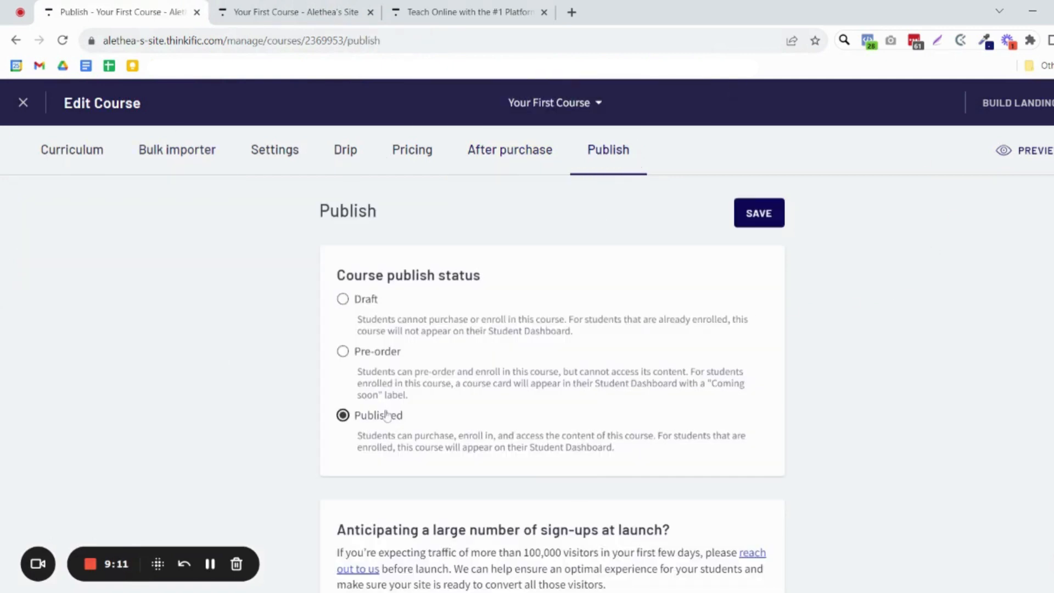
{"action": "left_click", "coordinate": [770, 223]}
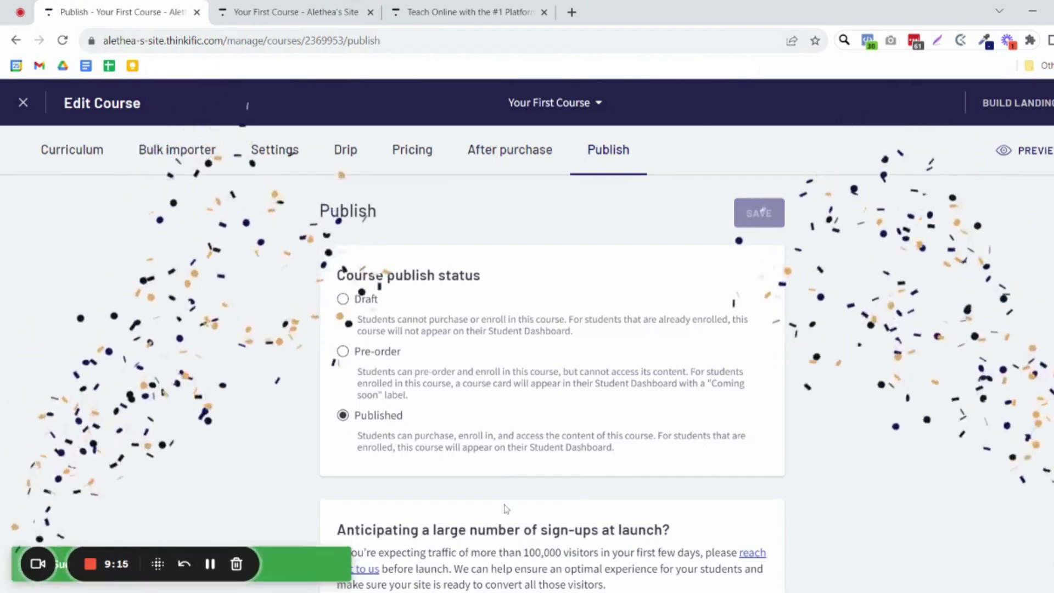
{"action": "scroll", "coordinate": [603, 543], "scroll_direction": "down", "scroll_amount": 4}
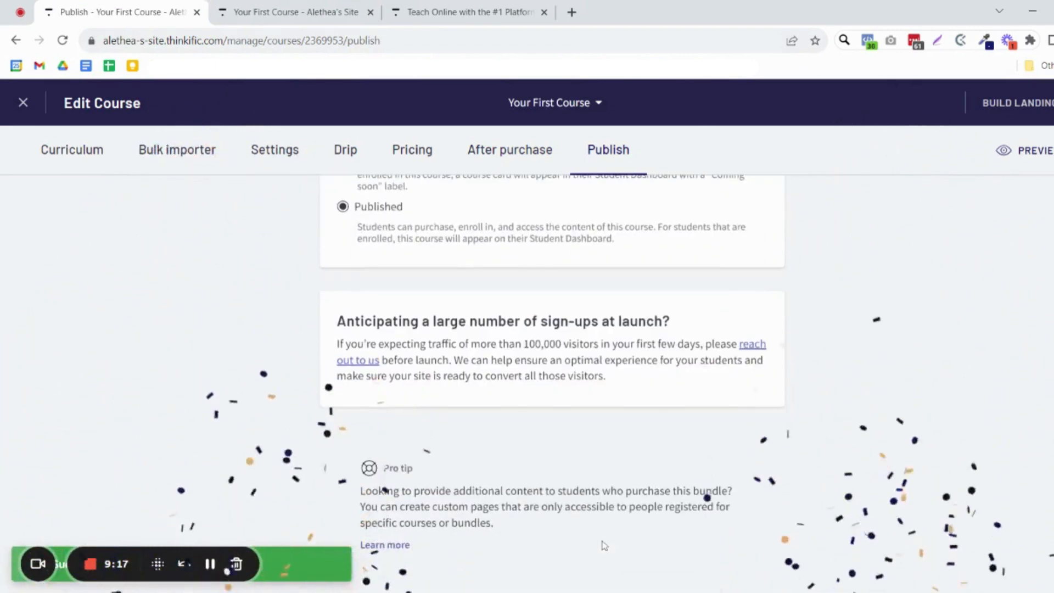
{"action": "scroll", "coordinate": [604, 544], "scroll_direction": "up", "scroll_amount": 4}
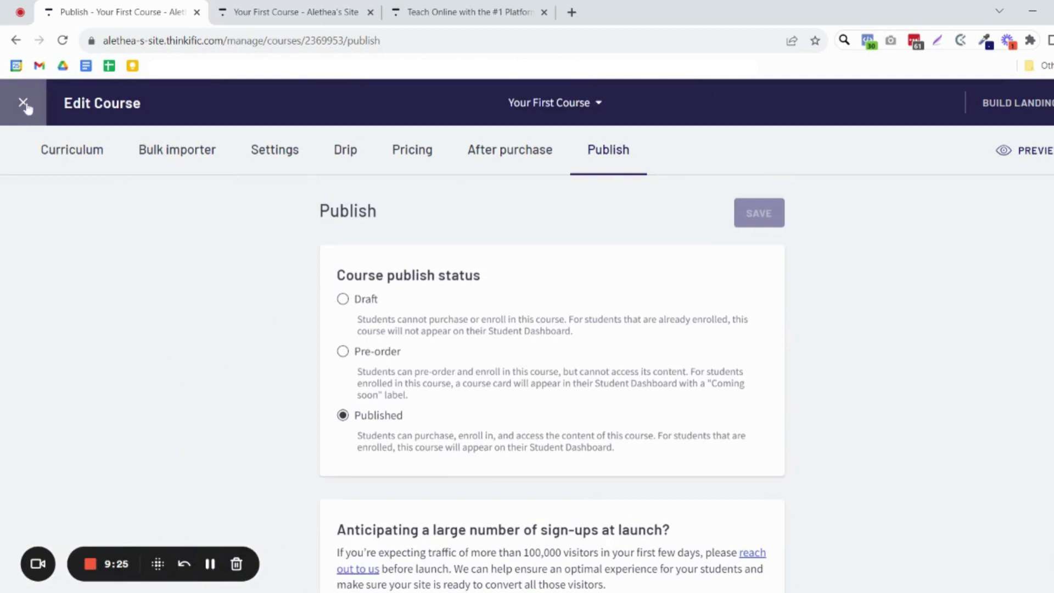
Step: Open the course landing page in the Site Builder and examine its banner and curriculum sections
{"action": "left_click", "coordinate": [1023, 116]}
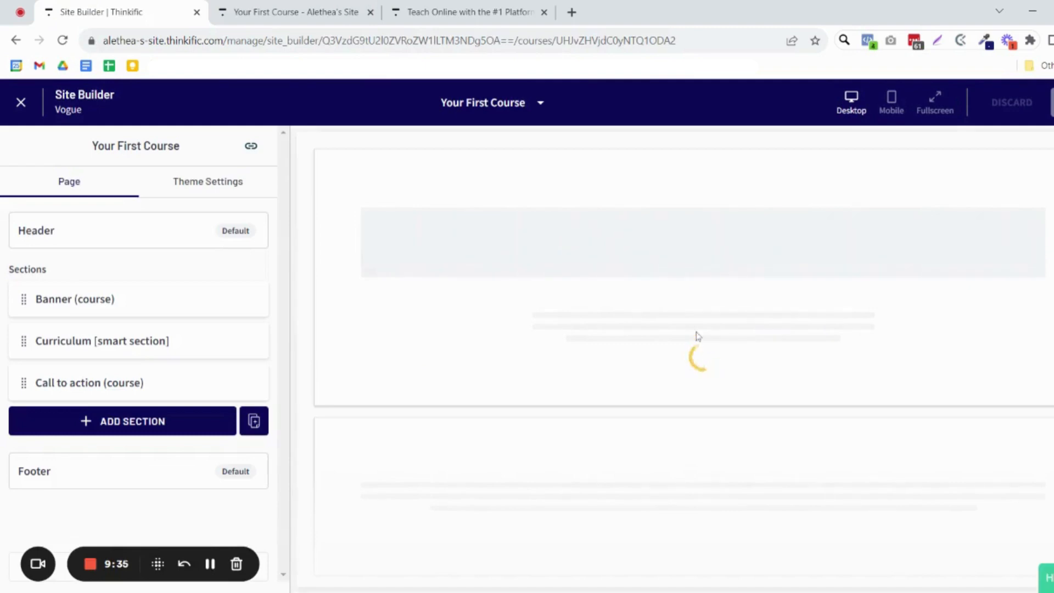
{"action": "scroll", "coordinate": [751, 359], "scroll_direction": "down", "scroll_amount": 10}
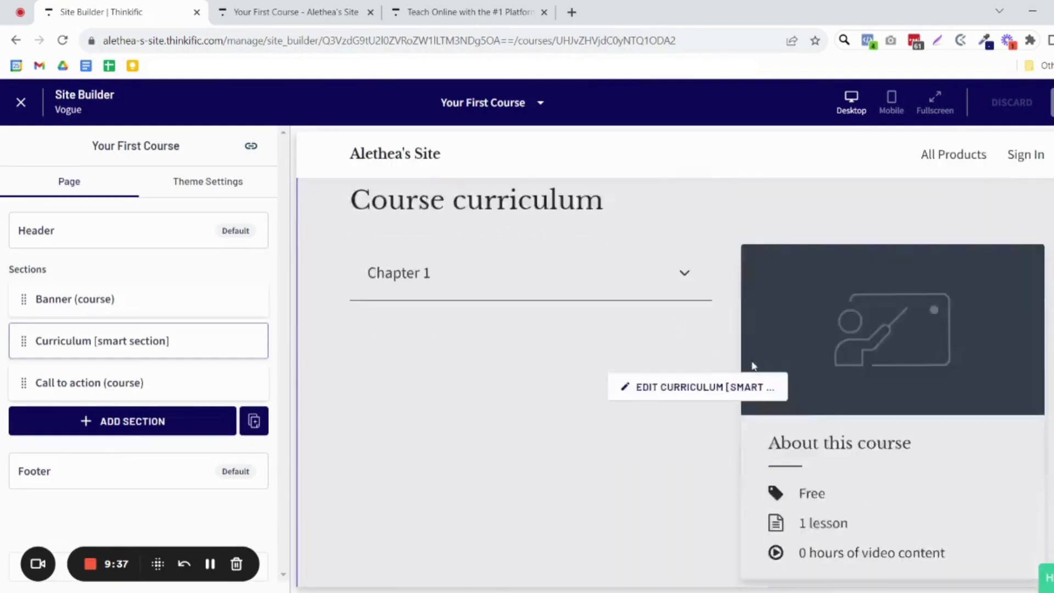
{"action": "scroll", "coordinate": [753, 367], "scroll_direction": "up", "scroll_amount": 10}
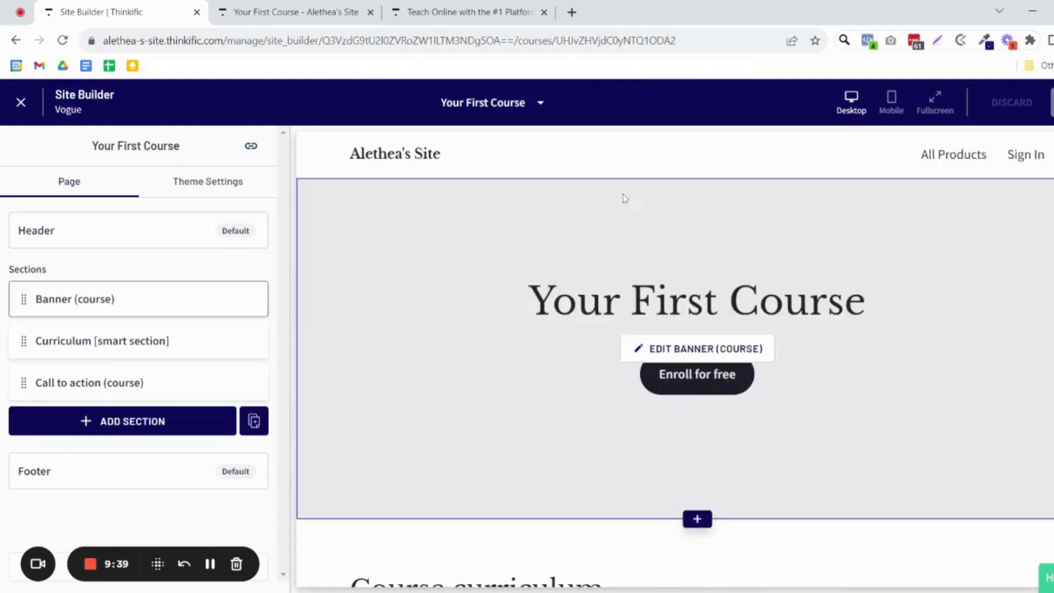
Step: Open the course banner section for editing and examine its background color, recommended image size and focal point options
{"action": "scroll", "coordinate": [664, 459], "scroll_direction": "down", "scroll_amount": 8}
{"action": "scroll", "coordinate": [681, 453], "scroll_direction": "up", "scroll_amount": 8}
{"action": "left_click", "coordinate": [693, 361]}
{"action": "left_click", "coordinate": [185, 321]}
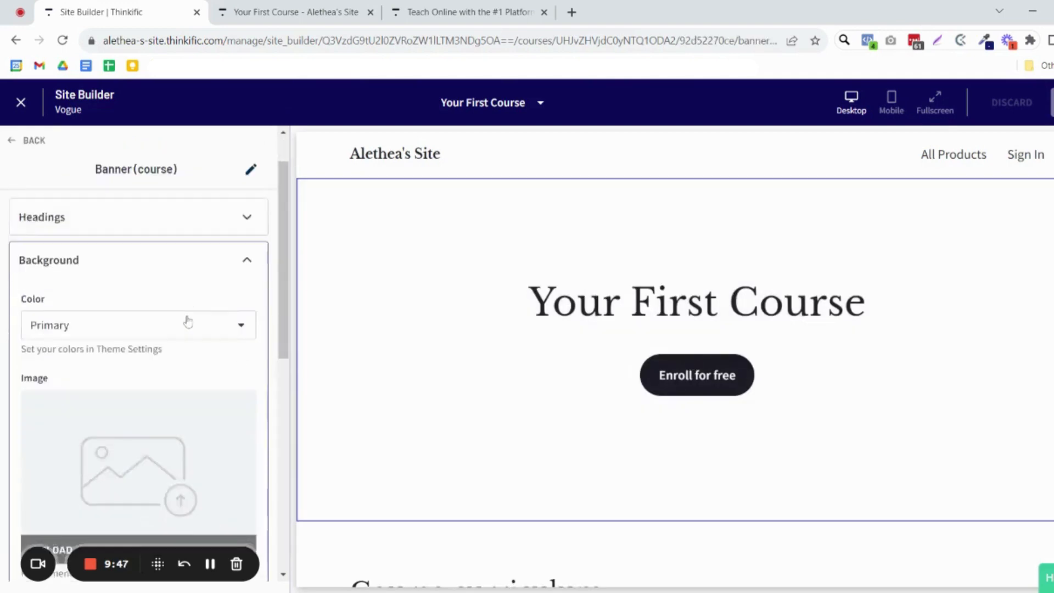
{"action": "scroll", "coordinate": [188, 321], "scroll_direction": "down", "scroll_amount": 1}
{"action": "scroll", "coordinate": [153, 435], "scroll_direction": "down", "scroll_amount": 3}
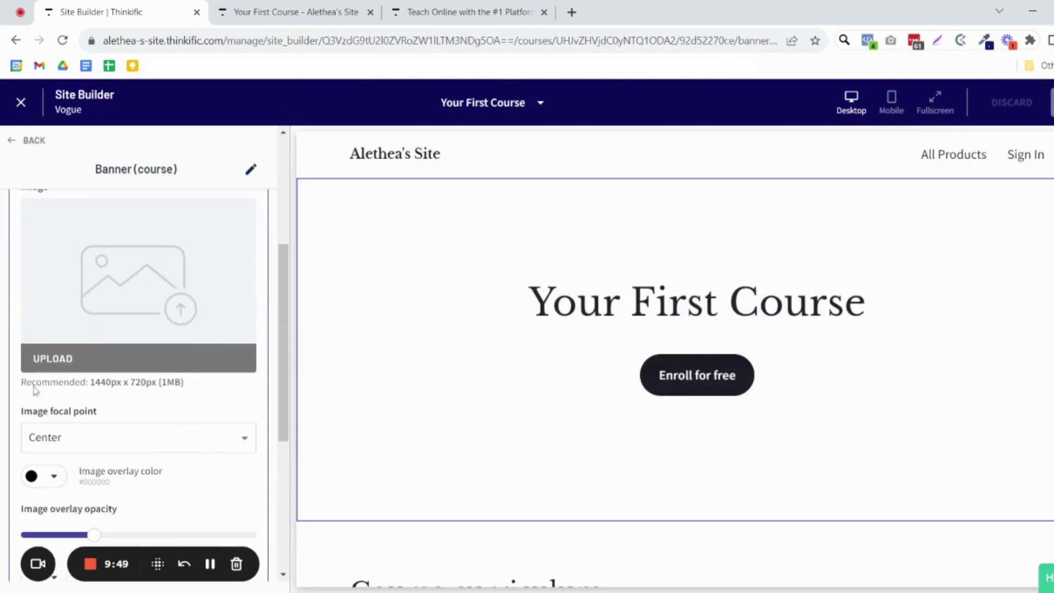
{"action": "left_click_drag", "start_coordinate": [90, 382], "coordinate": [156, 391]}
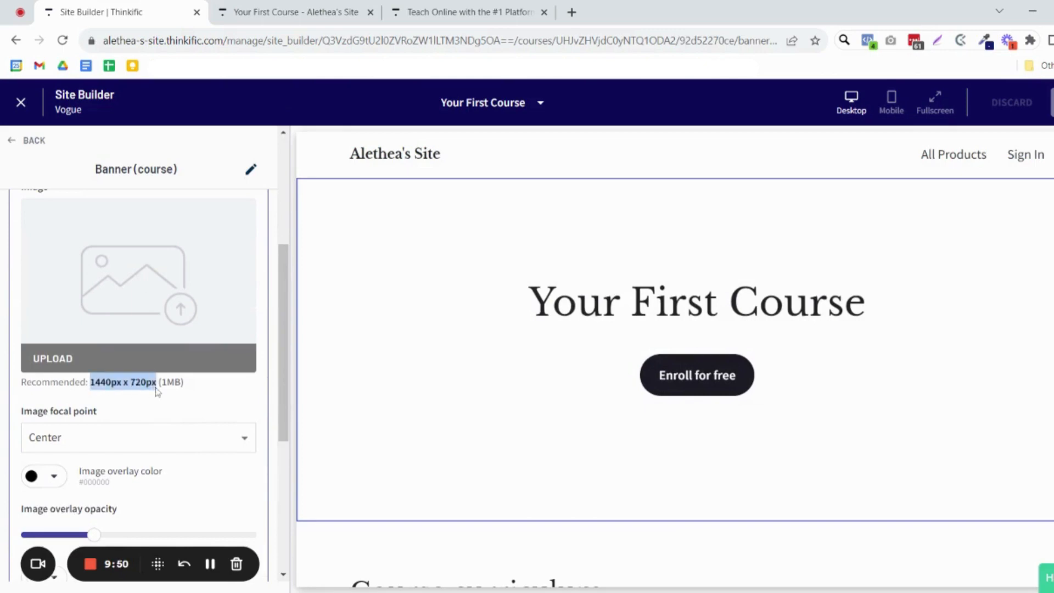
{"action": "left_click", "coordinate": [197, 391]}
{"action": "scroll", "coordinate": [195, 395], "scroll_direction": "up", "scroll_amount": 4}
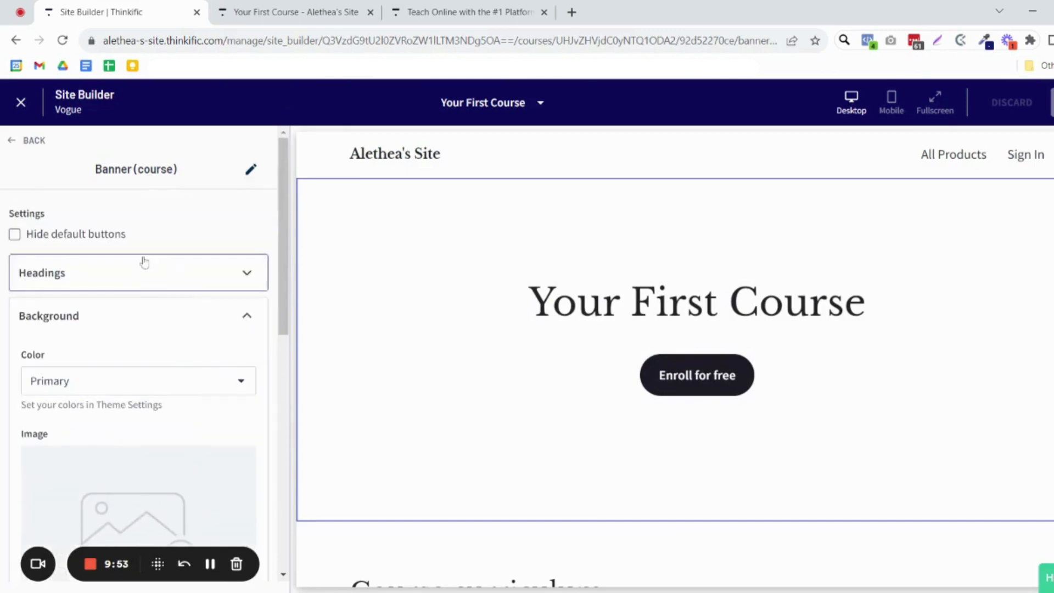
{"action": "left_click", "coordinate": [247, 315]}
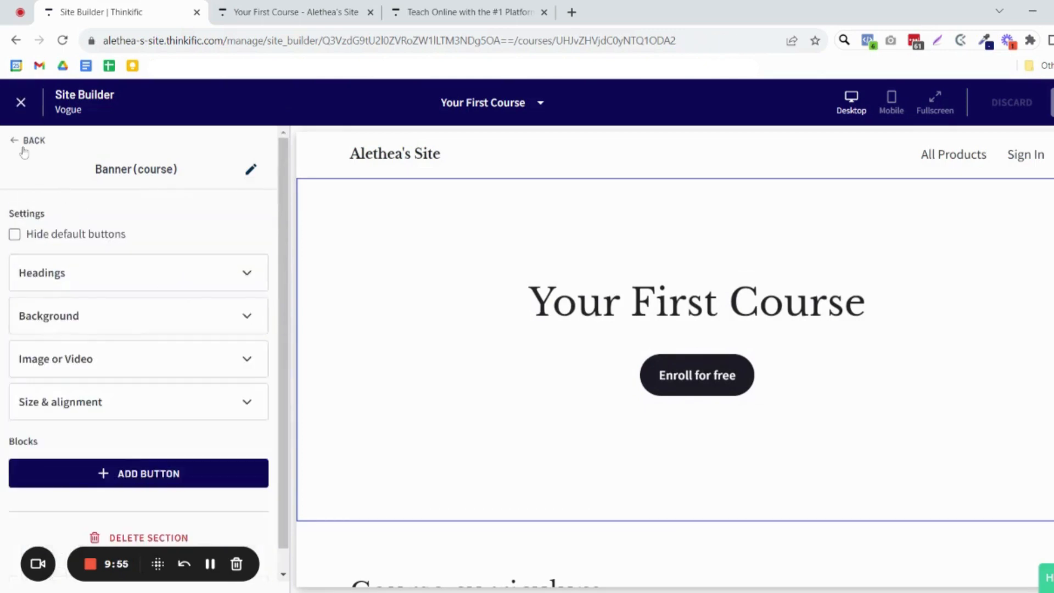
Step: Return to the landing page's section list and look over the call to action and curriculum sections in the preview
{"action": "left_click", "coordinate": [24, 147]}
{"action": "scroll", "coordinate": [532, 430], "scroll_direction": "down", "scroll_amount": 10}
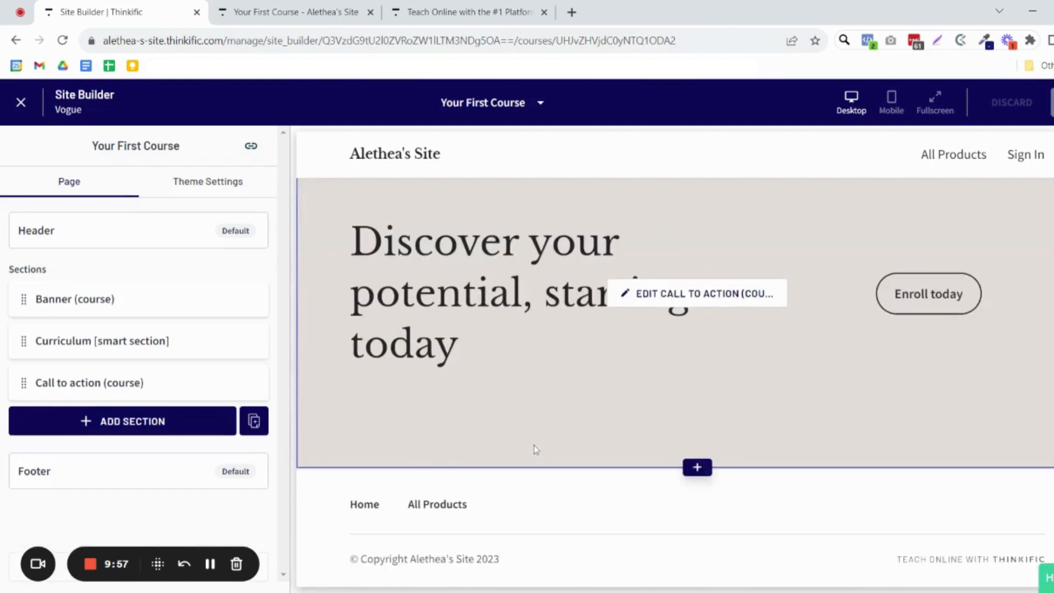
{"action": "scroll", "coordinate": [486, 460], "scroll_direction": "up", "scroll_amount": 3}
{"action": "scroll", "coordinate": [486, 460], "scroll_direction": "up", "scroll_amount": 3}
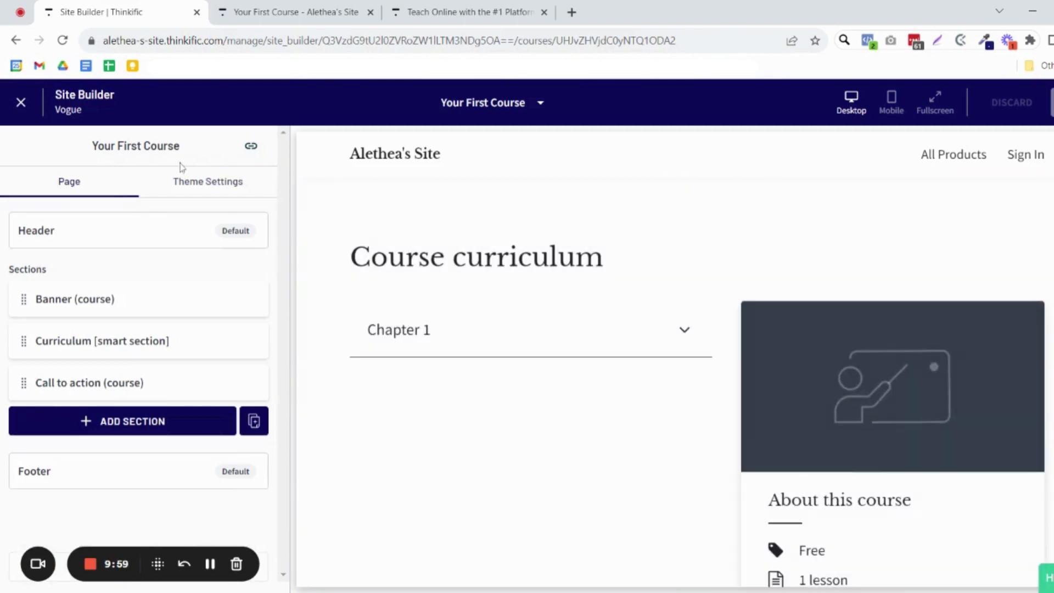
Step: Open the theme's color settings and examine the header, background, text, button and accent color options
{"action": "left_click", "coordinate": [187, 181]}
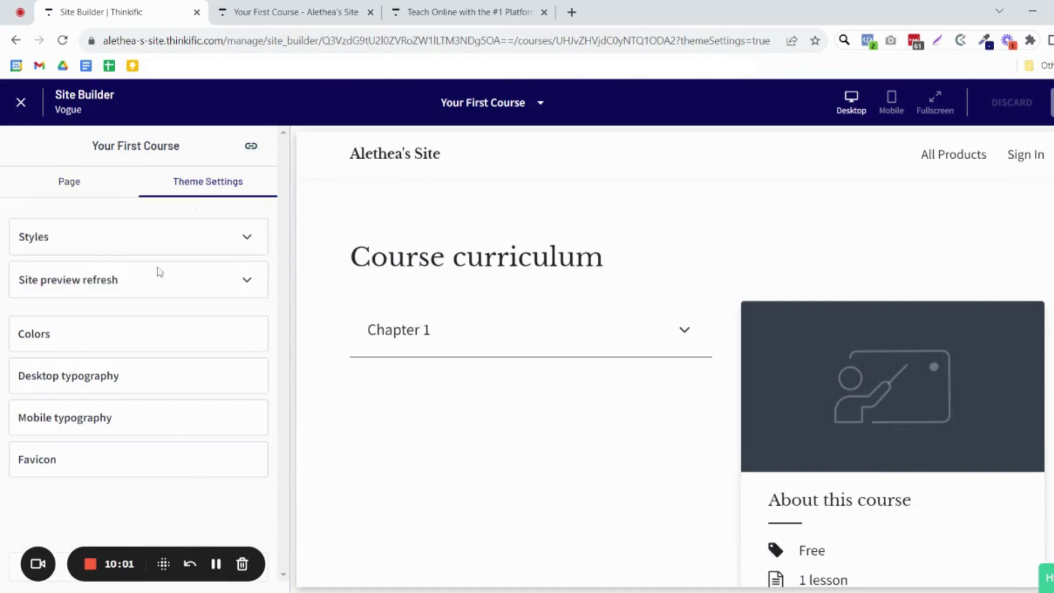
{"action": "left_click", "coordinate": [143, 336]}
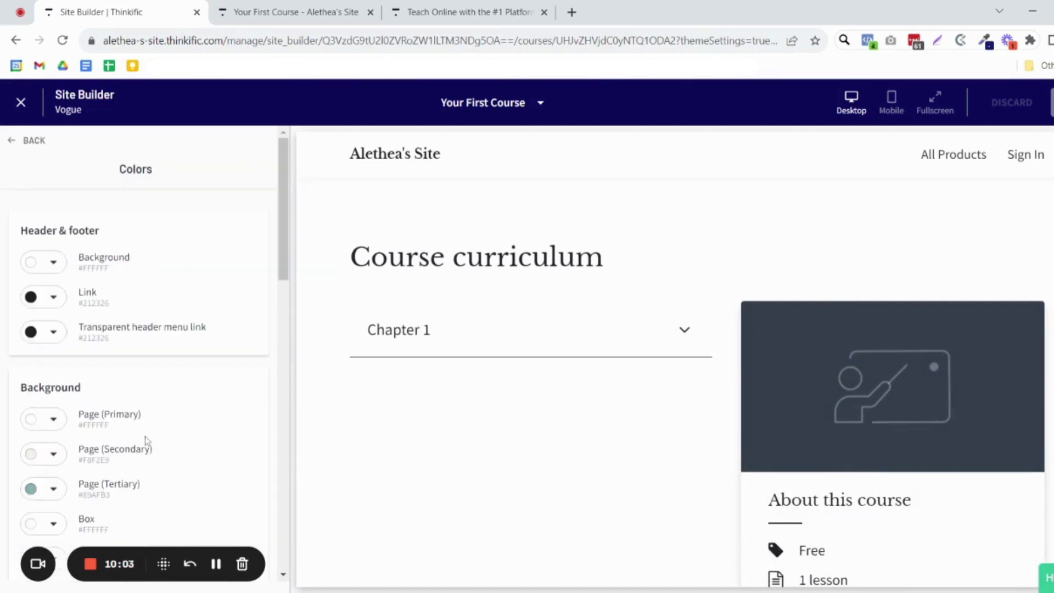
{"action": "scroll", "coordinate": [146, 440], "scroll_direction": "down", "scroll_amount": 2}
{"action": "scroll", "coordinate": [57, 299], "scroll_direction": "up", "scroll_amount": 2}
{"action": "scroll", "coordinate": [226, 296], "scroll_direction": "down", "scroll_amount": 4}
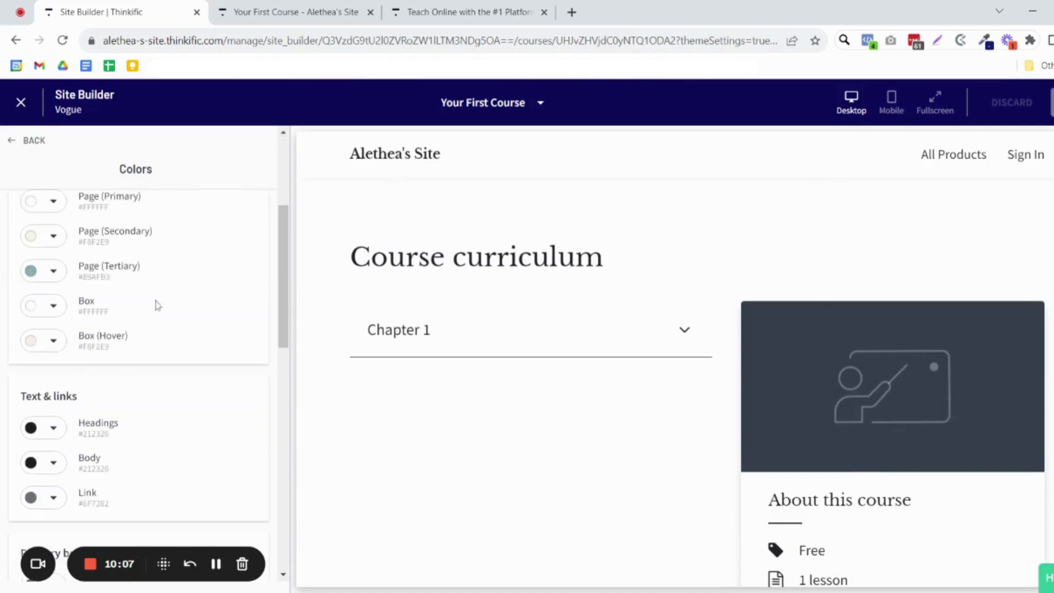
{"action": "scroll", "coordinate": [175, 312], "scroll_direction": "down", "scroll_amount": 3}
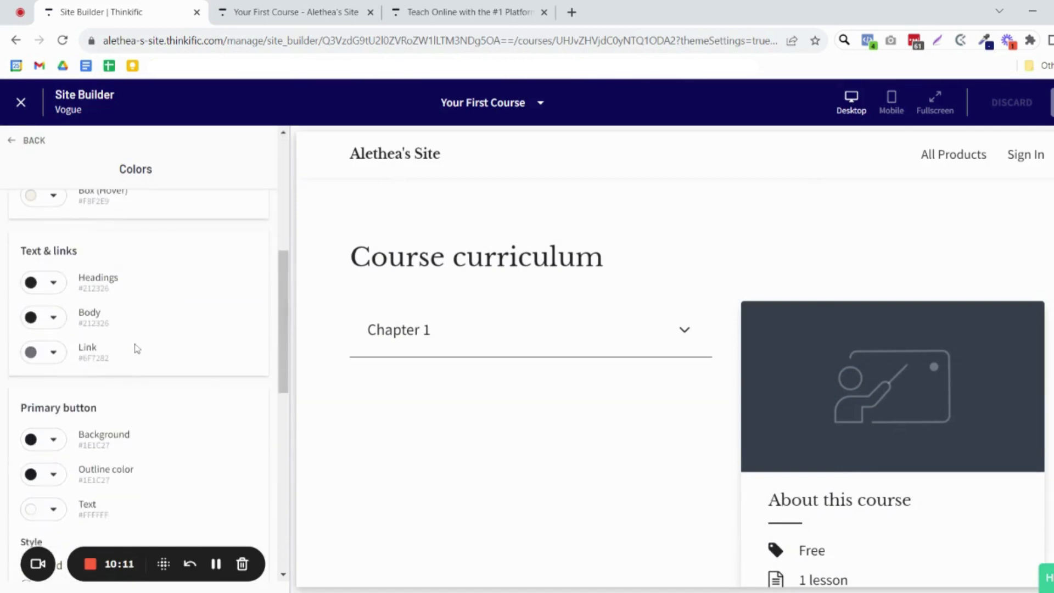
{"action": "scroll", "coordinate": [136, 348], "scroll_direction": "down", "scroll_amount": 5}
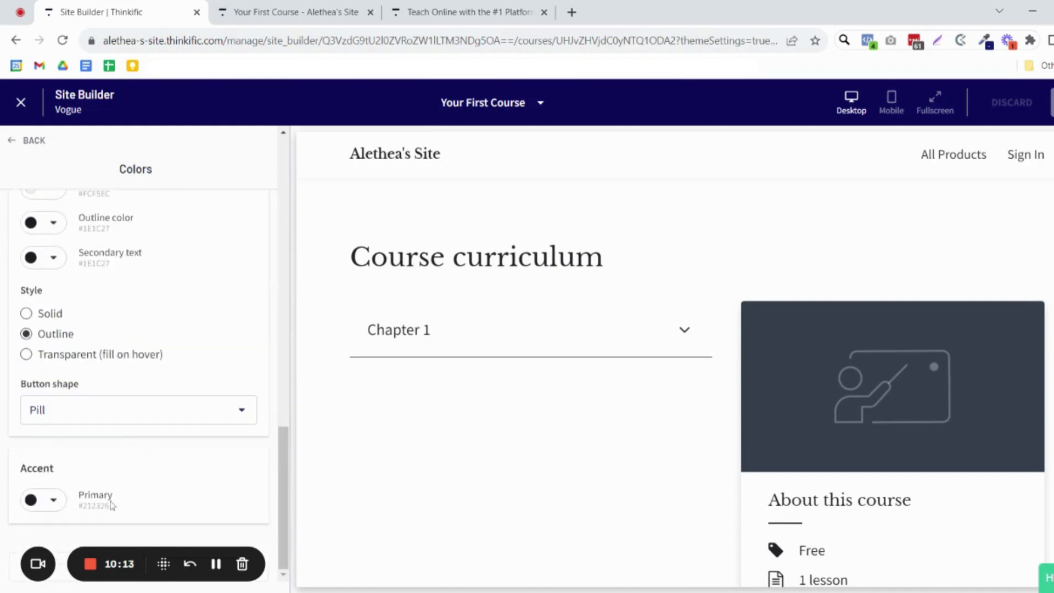
{"action": "scroll", "coordinate": [146, 494], "scroll_direction": "up", "scroll_amount": 10}
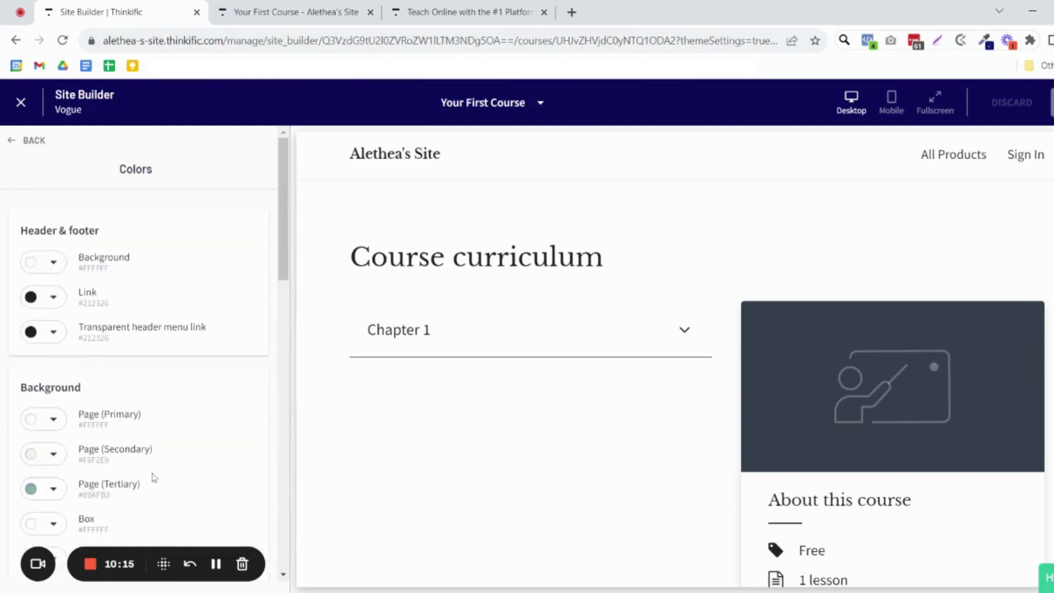
{"action": "left_click", "coordinate": [31, 140]}
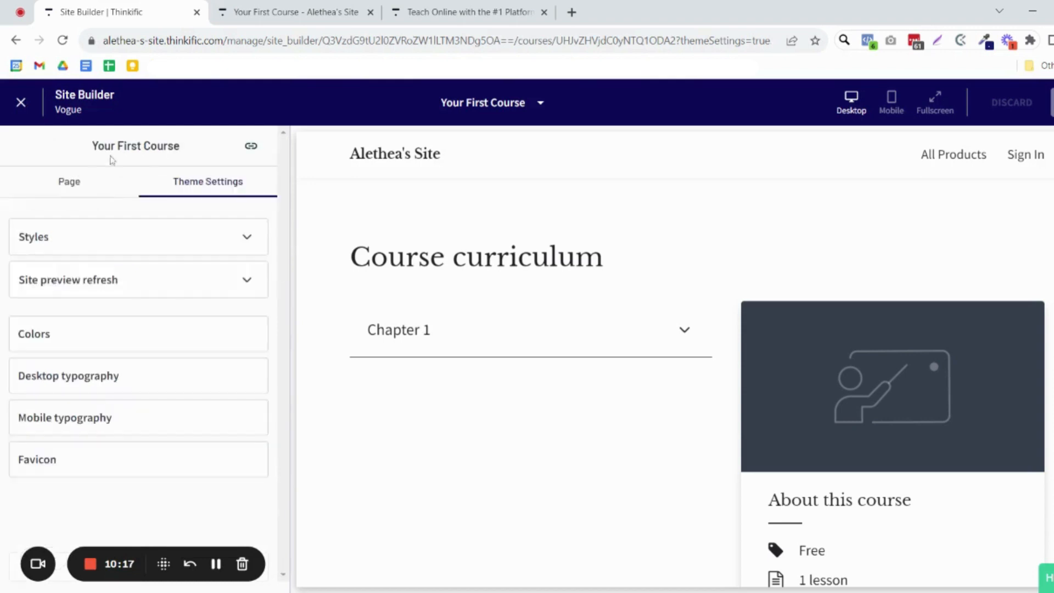
Step: Open the desktop typography settings and browse the fonts available for the banner
{"action": "left_click", "coordinate": [118, 384]}
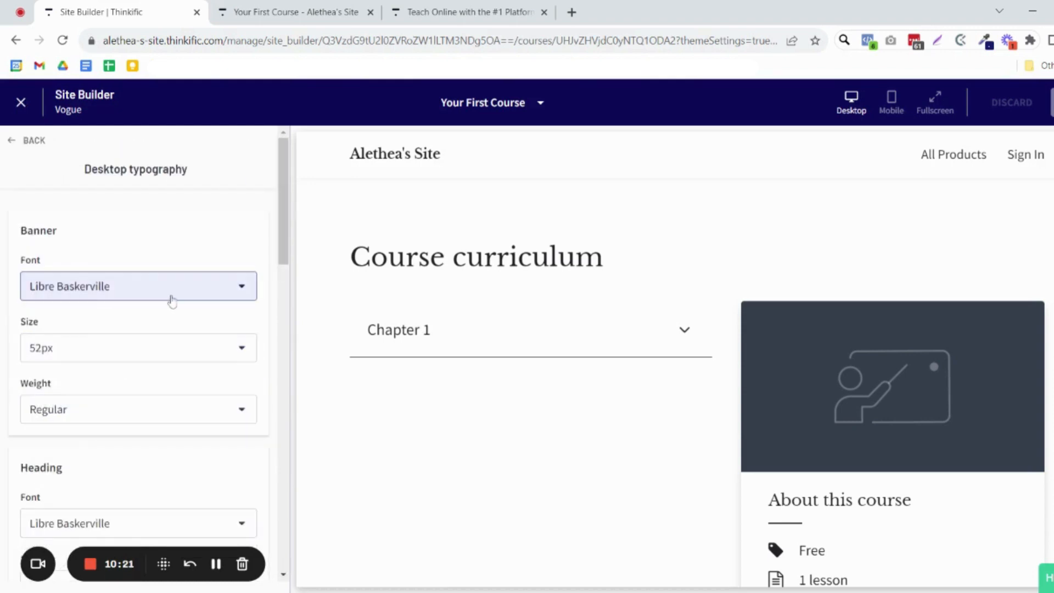
{"action": "left_click", "coordinate": [174, 297]}
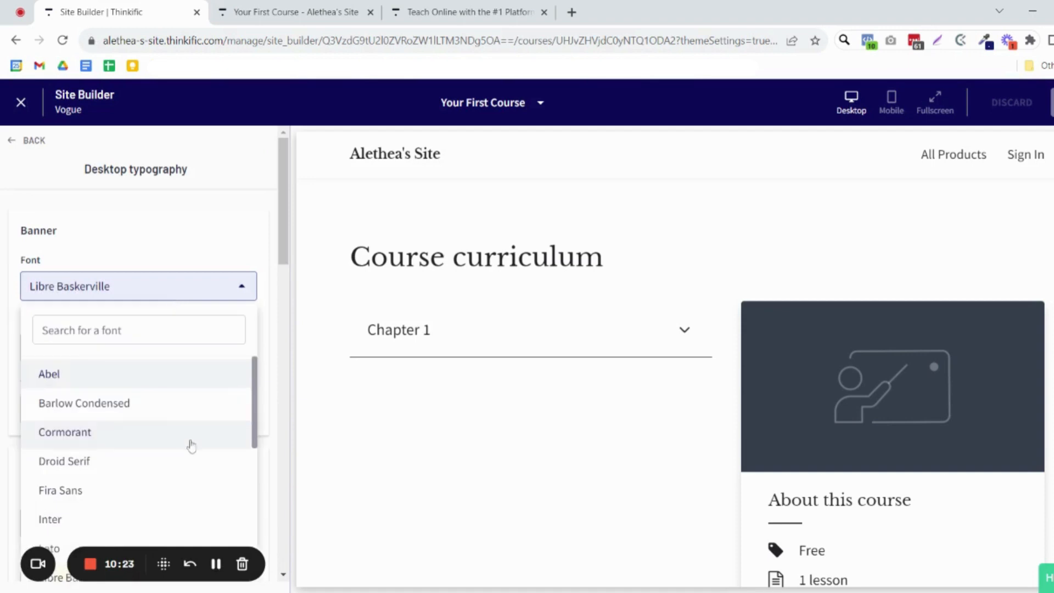
{"action": "scroll", "coordinate": [191, 446], "scroll_direction": "down", "scroll_amount": 8}
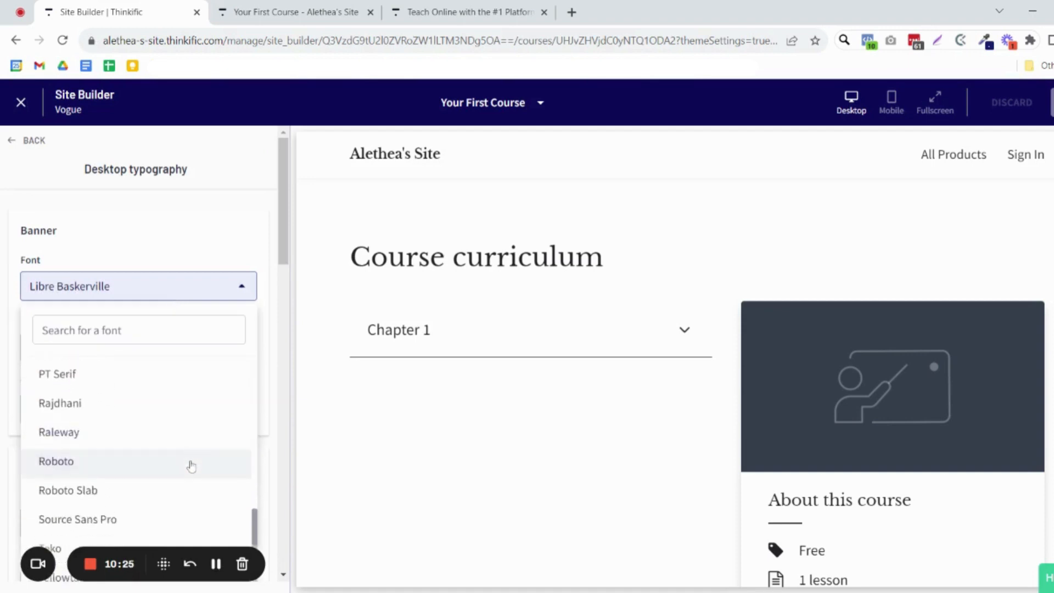
{"action": "scroll", "coordinate": [189, 464], "scroll_direction": "up", "scroll_amount": 8}
{"action": "left_click", "coordinate": [200, 245]}
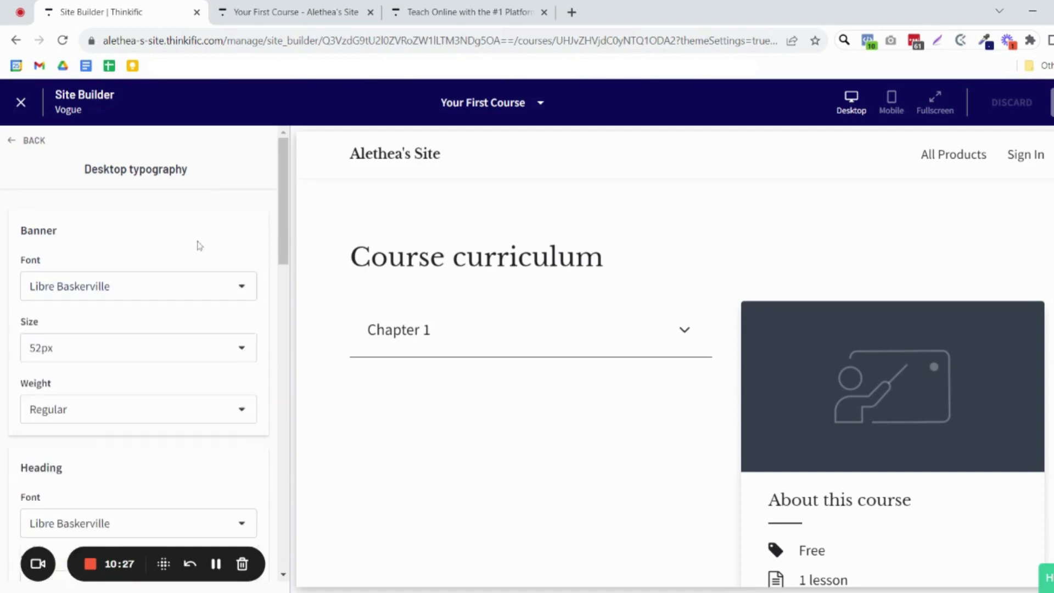
Step: Review the desktop font, size and weight options for the headings, body copy and button text
{"action": "scroll", "coordinate": [200, 245], "scroll_direction": "down", "scroll_amount": 9}
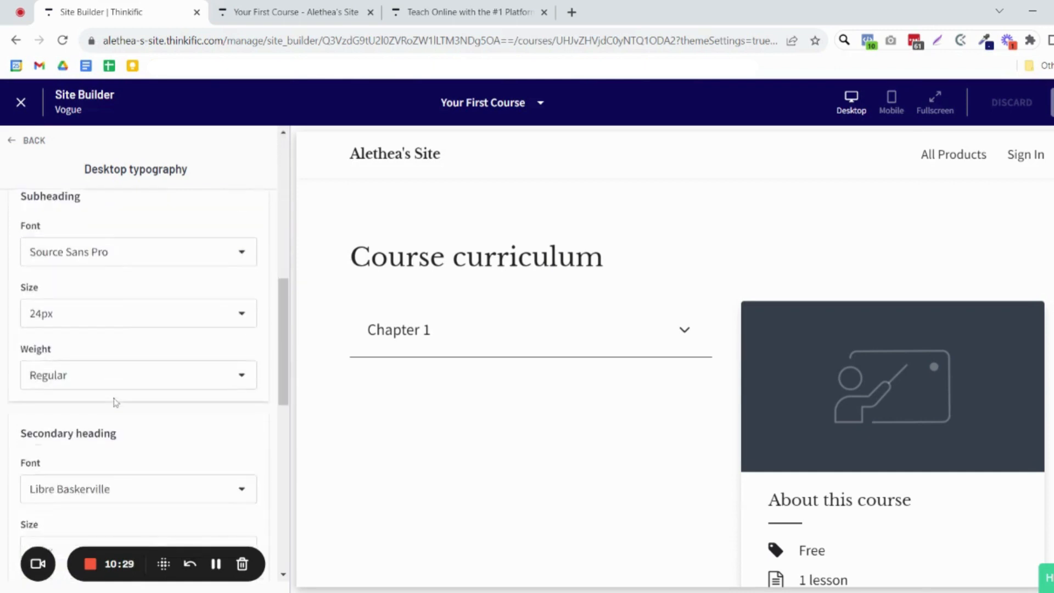
{"action": "scroll", "coordinate": [113, 402], "scroll_direction": "down", "scroll_amount": 9}
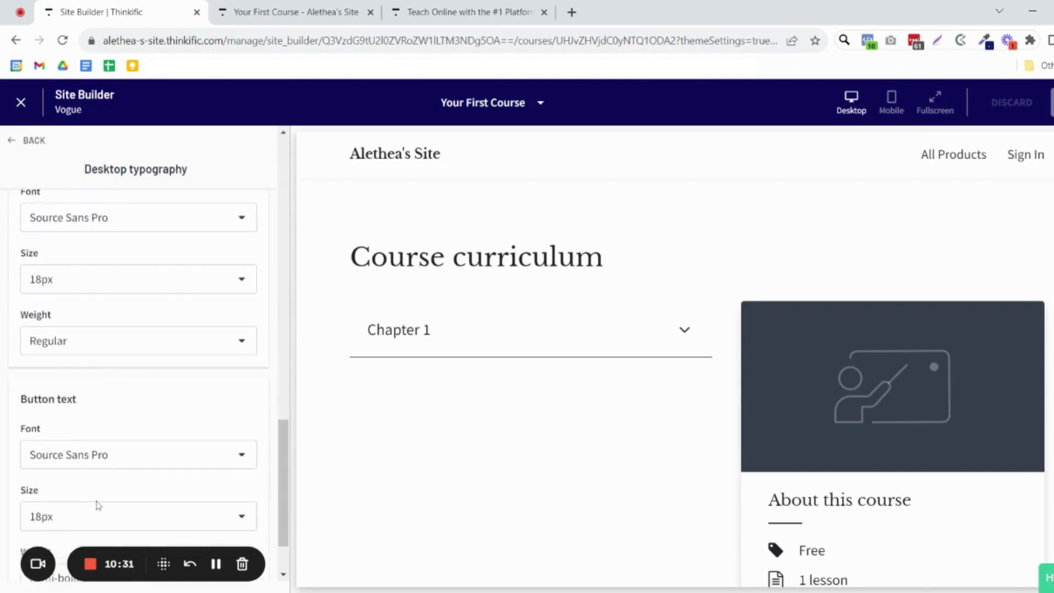
{"action": "scroll", "coordinate": [106, 478], "scroll_direction": "up", "scroll_amount": 5}
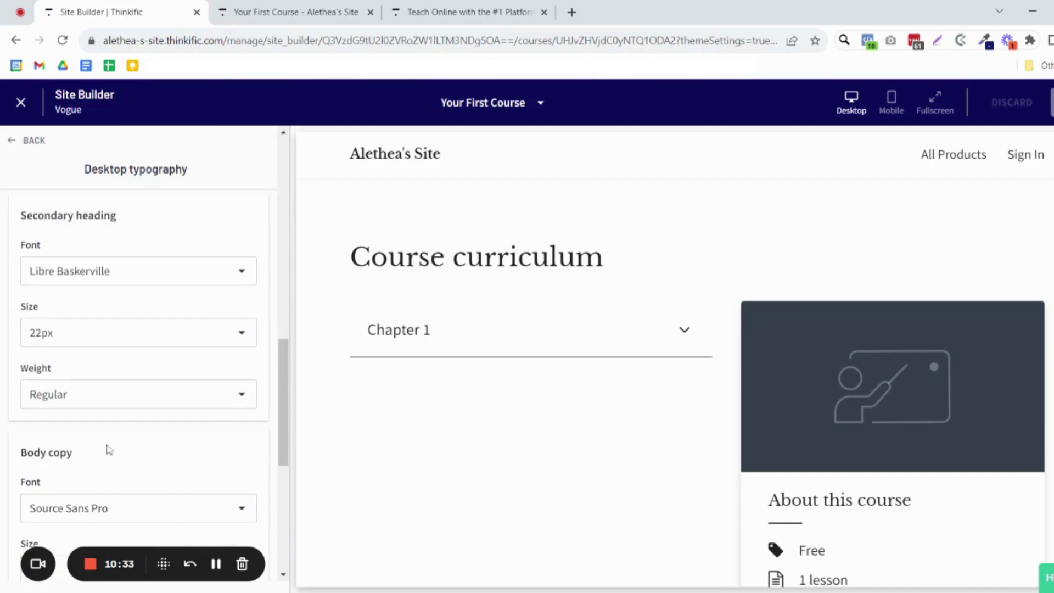
{"action": "left_click", "coordinate": [94, 407]}
{"action": "left_click", "coordinate": [95, 407]}
{"action": "scroll", "coordinate": [189, 447], "scroll_direction": "up", "scroll_amount": 8}
{"action": "scroll", "coordinate": [193, 439], "scroll_direction": "up", "scroll_amount": 2}
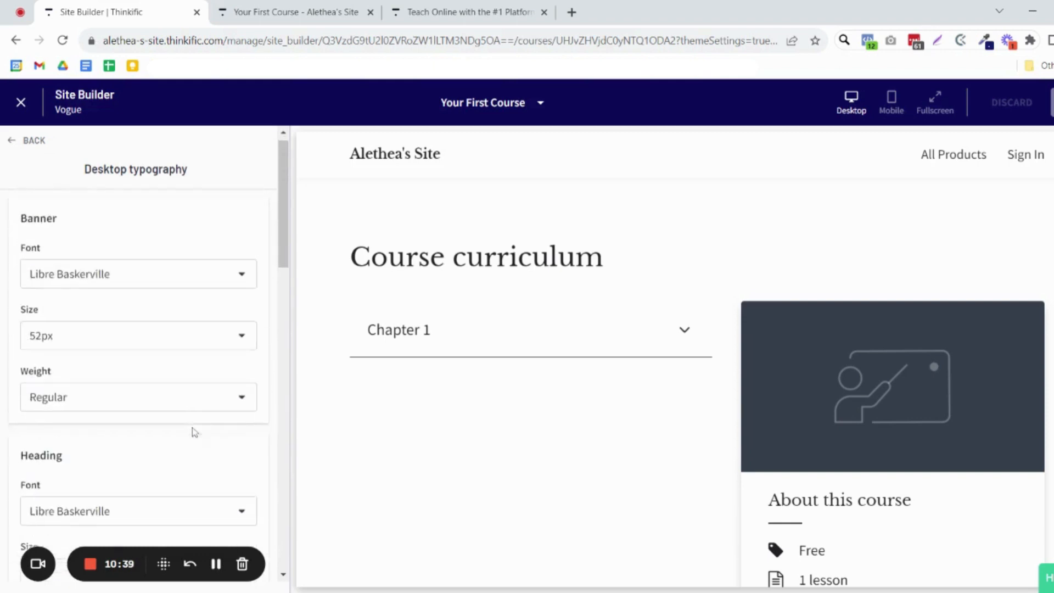
{"action": "left_click", "coordinate": [34, 140]}
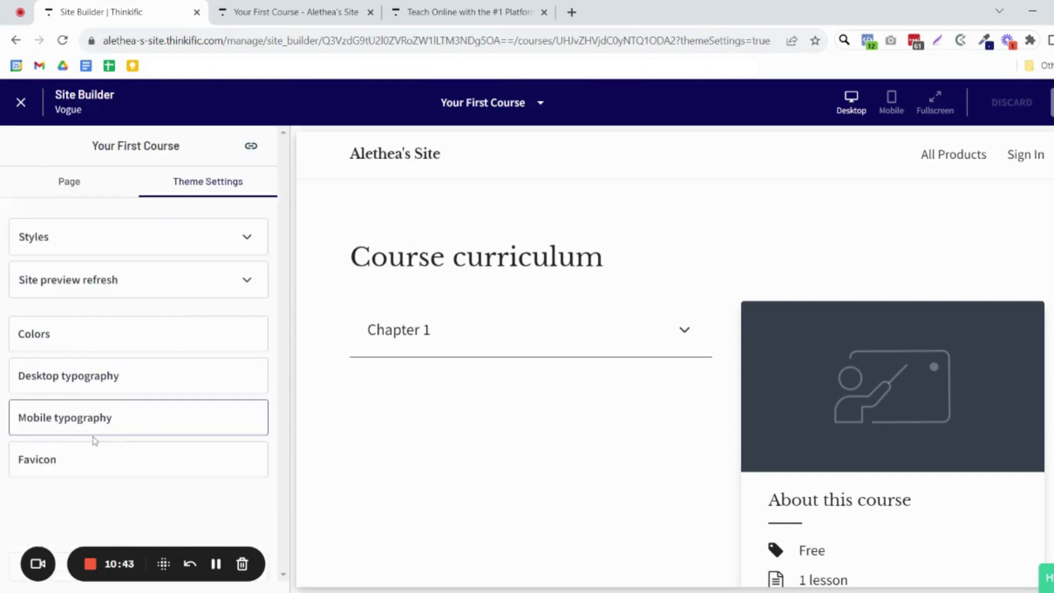
Step: Examine the mobile typography sizes for the banner, headings, body and buttons, and return to the theme settings
{"action": "left_click", "coordinate": [107, 427]}
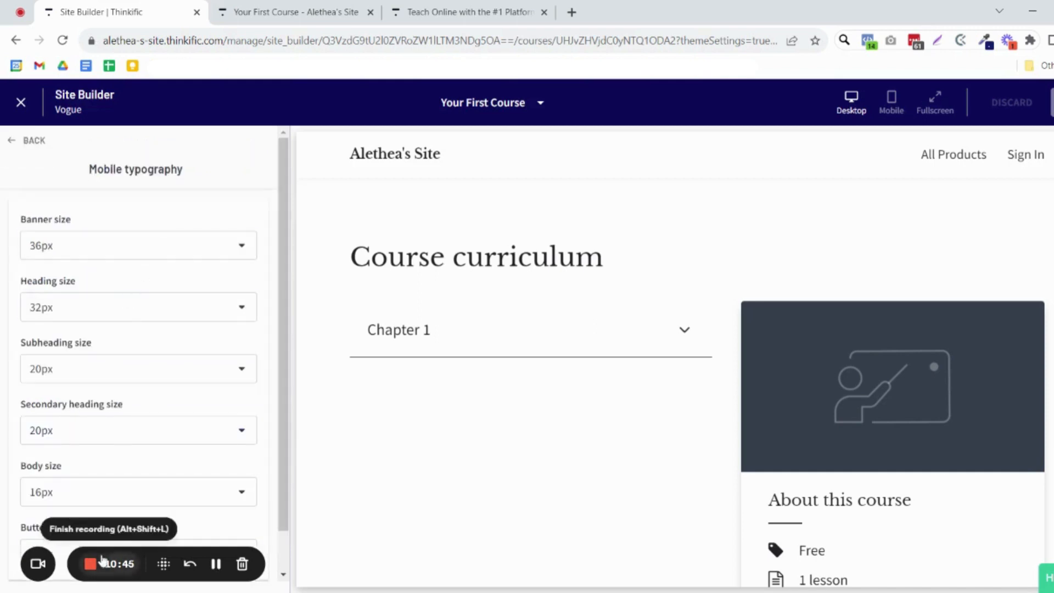
{"action": "scroll", "coordinate": [110, 447], "scroll_direction": "down", "scroll_amount": 1}
{"action": "scroll", "coordinate": [114, 460], "scroll_direction": "up", "scroll_amount": 1}
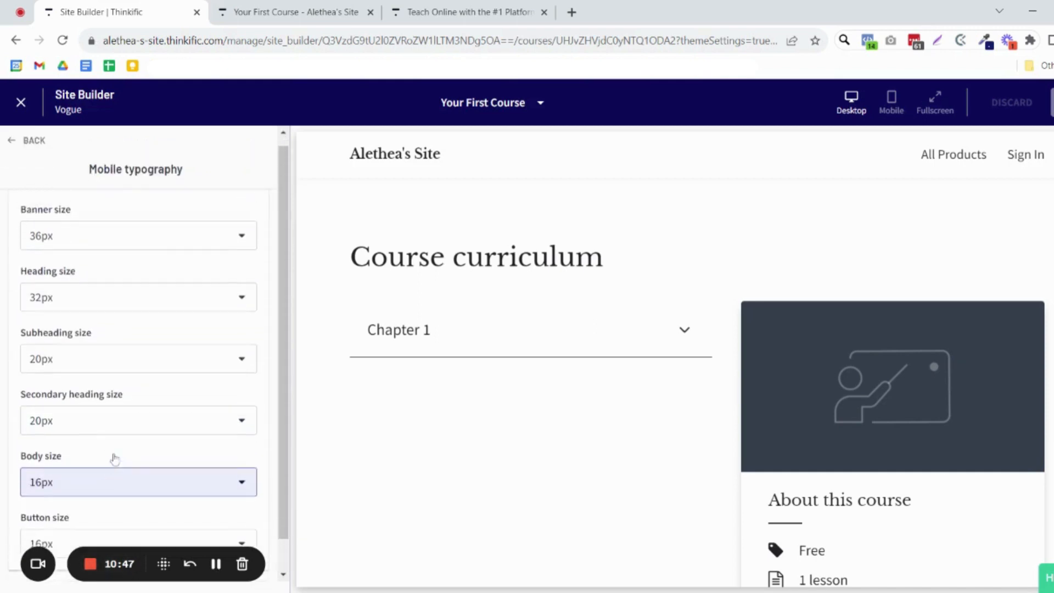
{"action": "left_click", "coordinate": [34, 141]}
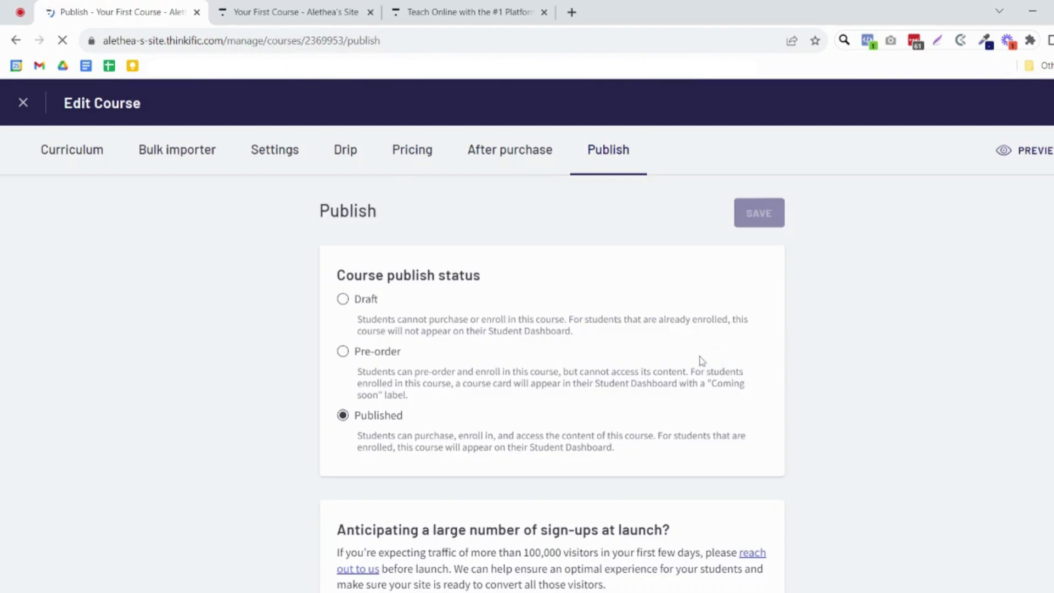
Step: Leave the course editor and return to the Courses list
{"action": "left_click", "coordinate": [23, 103]}
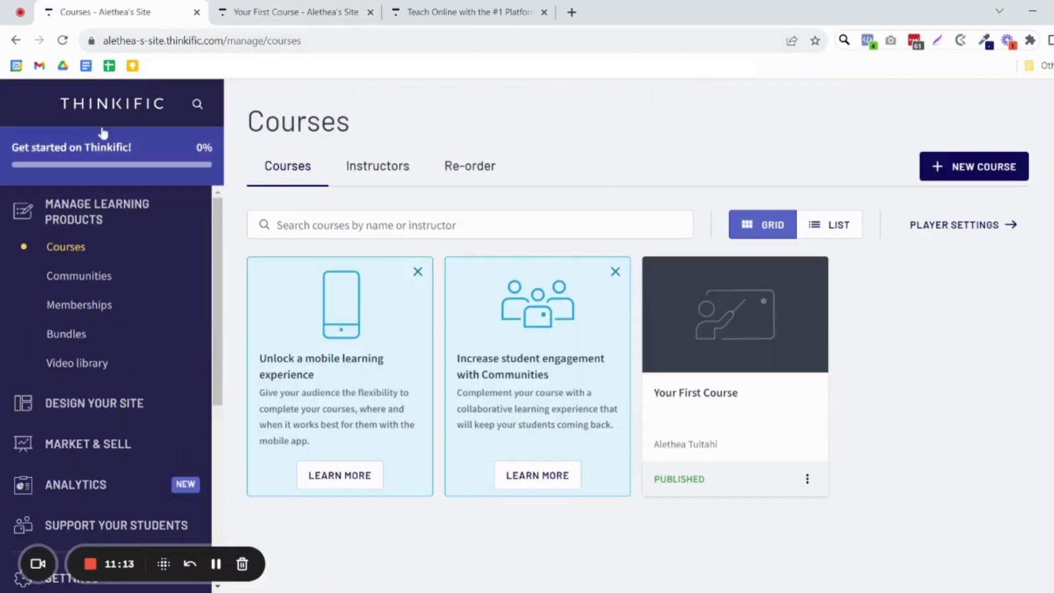
{"action": "scroll", "coordinate": [190, 301], "scroll_direction": "down", "scroll_amount": 5}
{"action": "scroll", "coordinate": [191, 302], "scroll_direction": "up", "scroll_amount": 5}
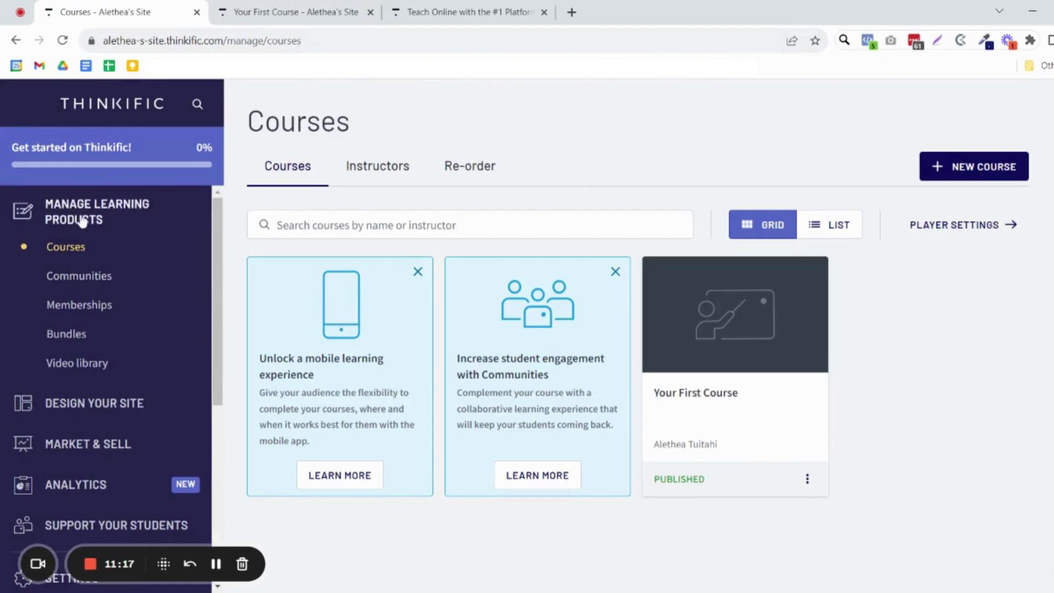
Step: Look over the Communities and Memberships pages among the learning products
{"action": "left_click", "coordinate": [86, 281]}
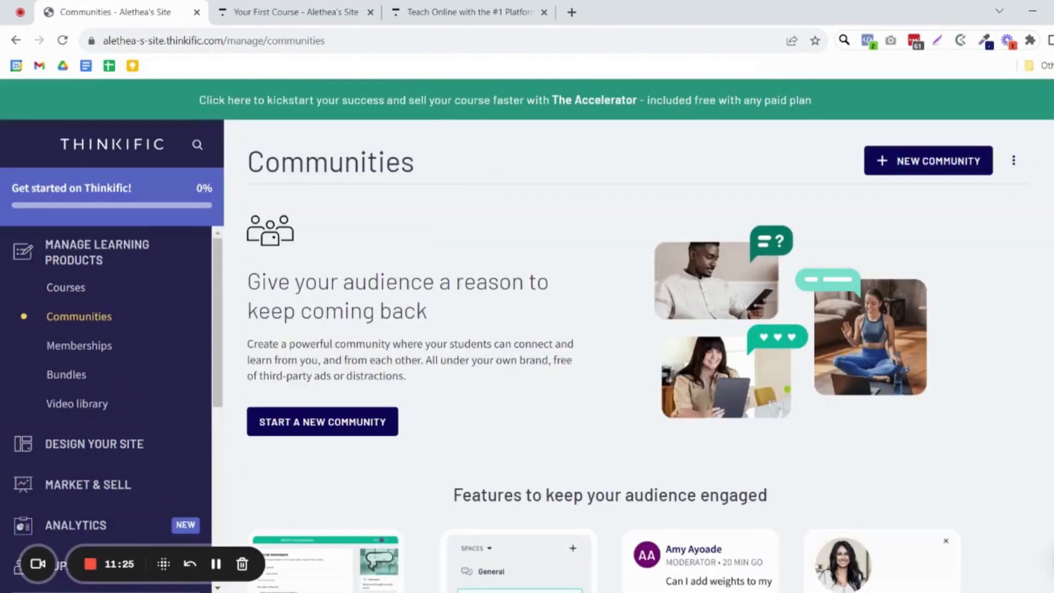
{"action": "left_click", "coordinate": [103, 351]}
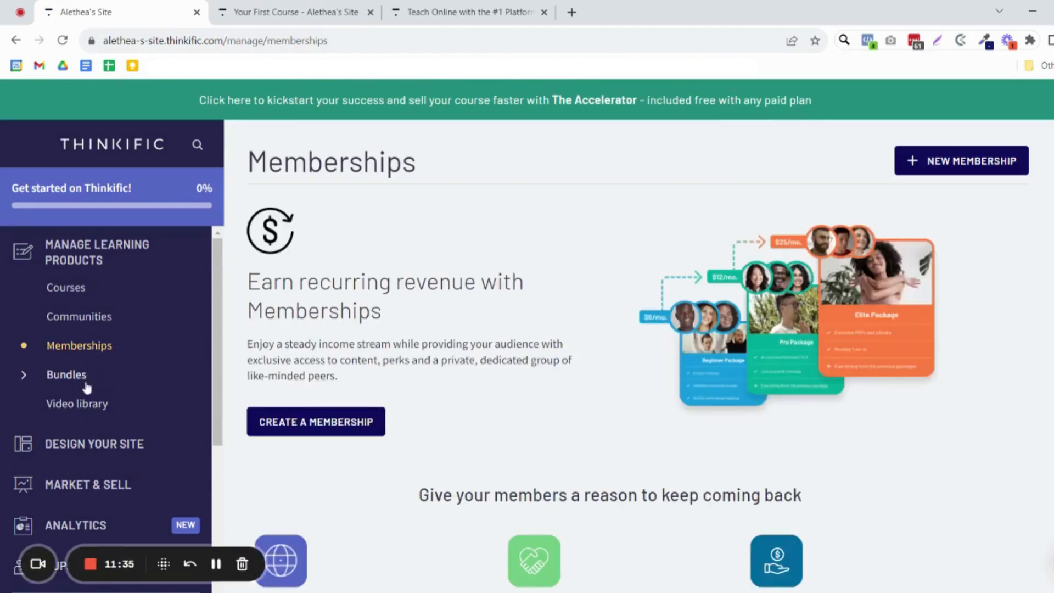
{"action": "scroll", "coordinate": [556, 393], "scroll_direction": "down", "scroll_amount": 4}
{"action": "scroll", "coordinate": [556, 393], "scroll_direction": "up", "scroll_amount": 4}
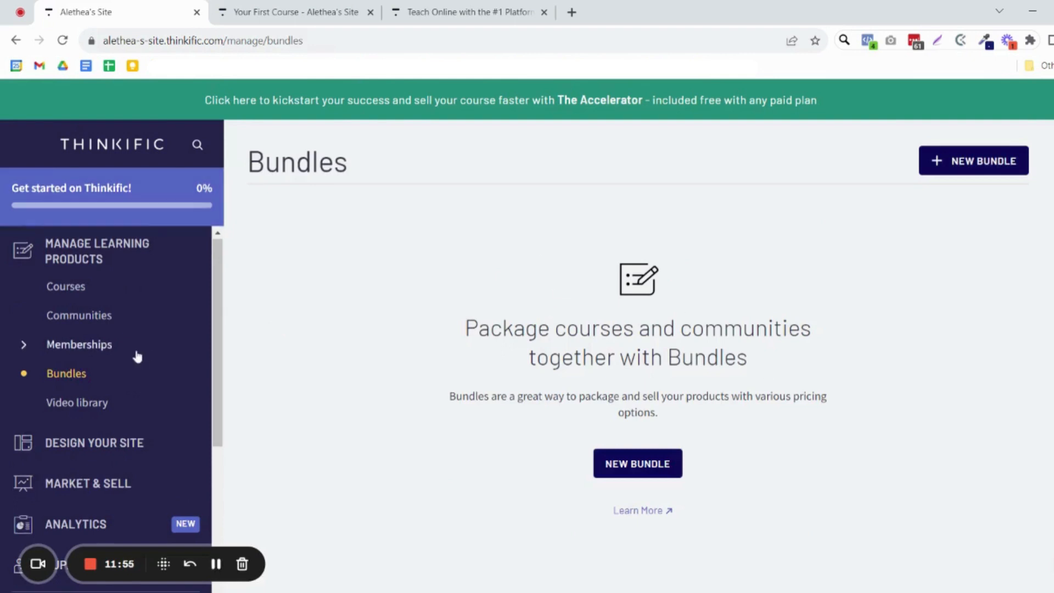
Step: Look over the Bundles page and open the Video library
{"action": "scroll", "coordinate": [136, 357], "scroll_direction": "down", "scroll_amount": 4}
{"action": "scroll", "coordinate": [122, 357], "scroll_direction": "up", "scroll_amount": 4}
{"action": "left_click", "coordinate": [77, 413]}
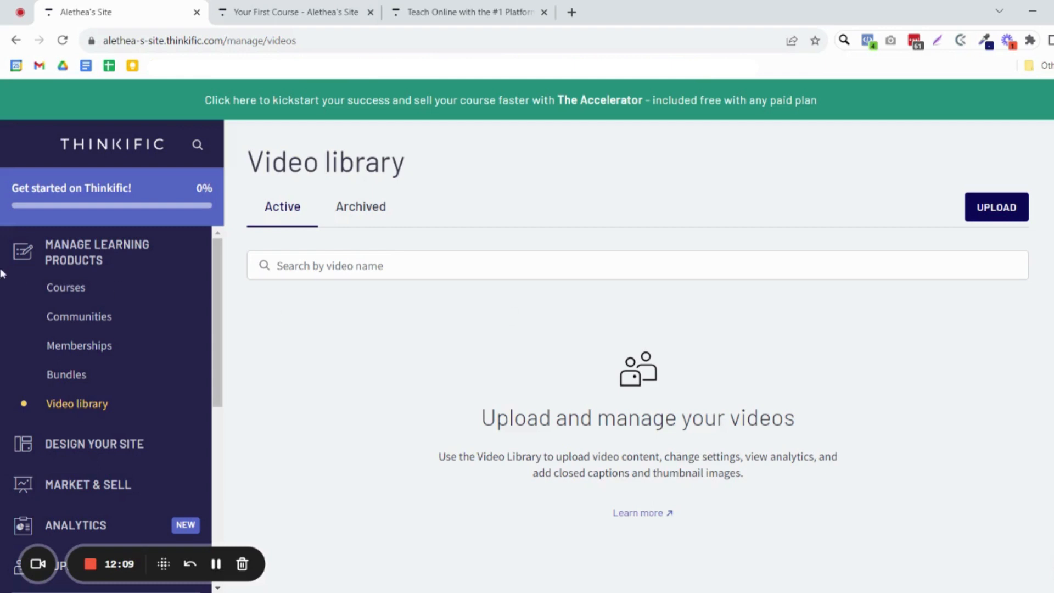
Step: Expand the Design Your Site group and look at its site pages, theme library, categories and website preview options
{"action": "scroll", "coordinate": [24, 404], "scroll_direction": "down", "scroll_amount": 3}
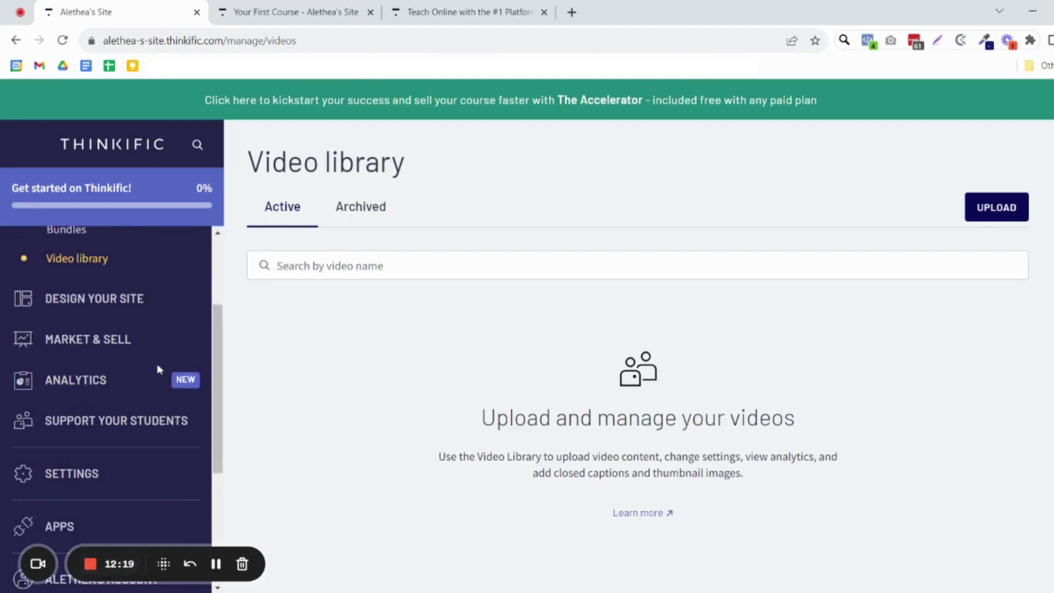
{"action": "scroll", "coordinate": [159, 369], "scroll_direction": "up", "scroll_amount": 3}
{"action": "scroll", "coordinate": [158, 371], "scroll_direction": "down", "scroll_amount": 1}
{"action": "left_click", "coordinate": [103, 378]}
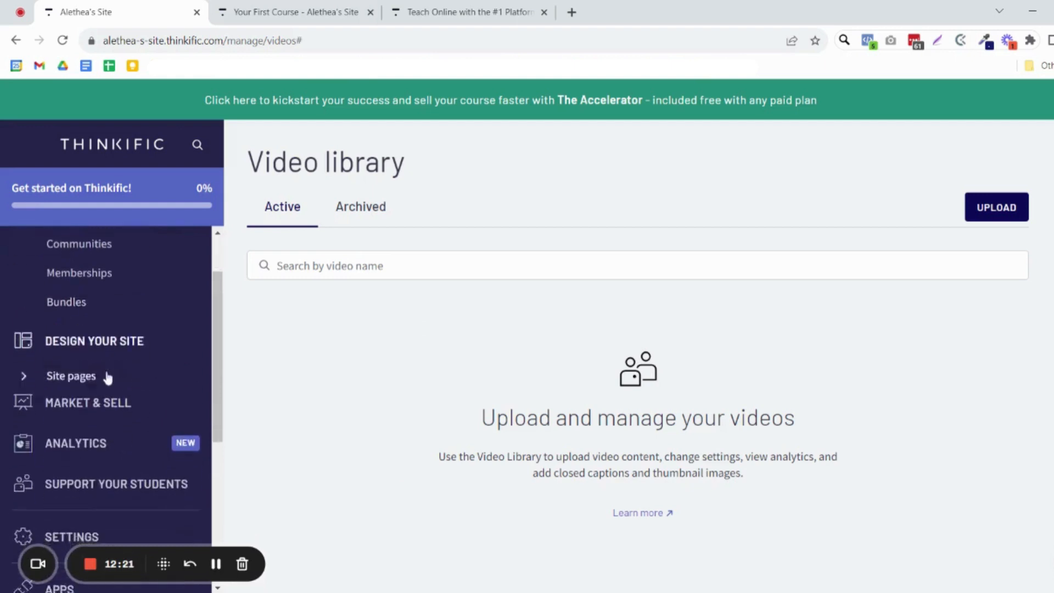
{"action": "scroll", "coordinate": [153, 409], "scroll_direction": "up", "scroll_amount": 1}
{"action": "scroll", "coordinate": [152, 409], "scroll_direction": "up", "scroll_amount": 1}
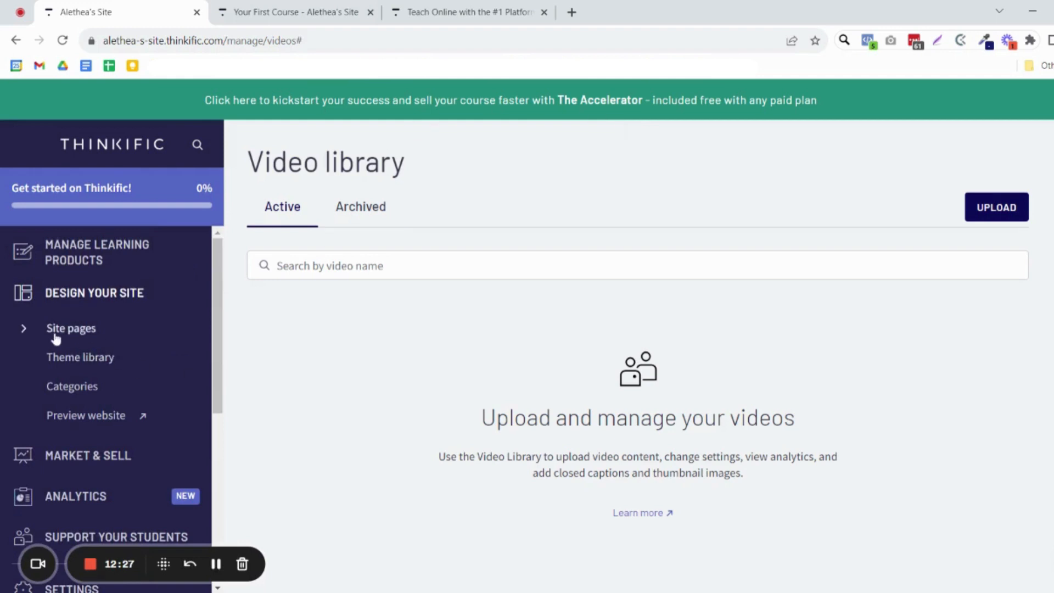
Step: Open the Site pages list, show the default pages and look through them from Checkout - thank you to Sign in
{"action": "left_click", "coordinate": [112, 340]}
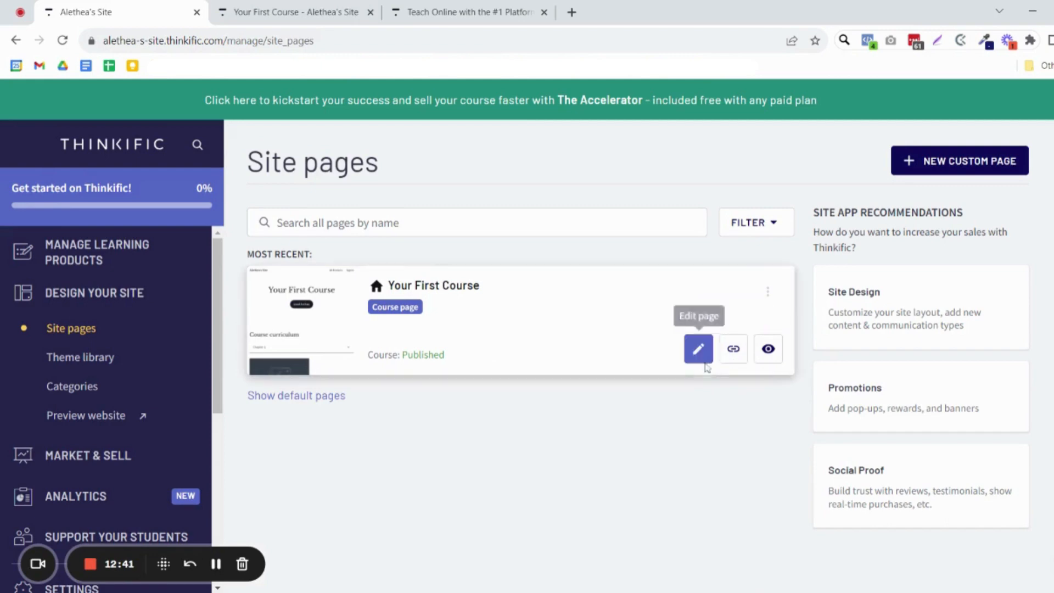
{"action": "left_click", "coordinate": [306, 409]}
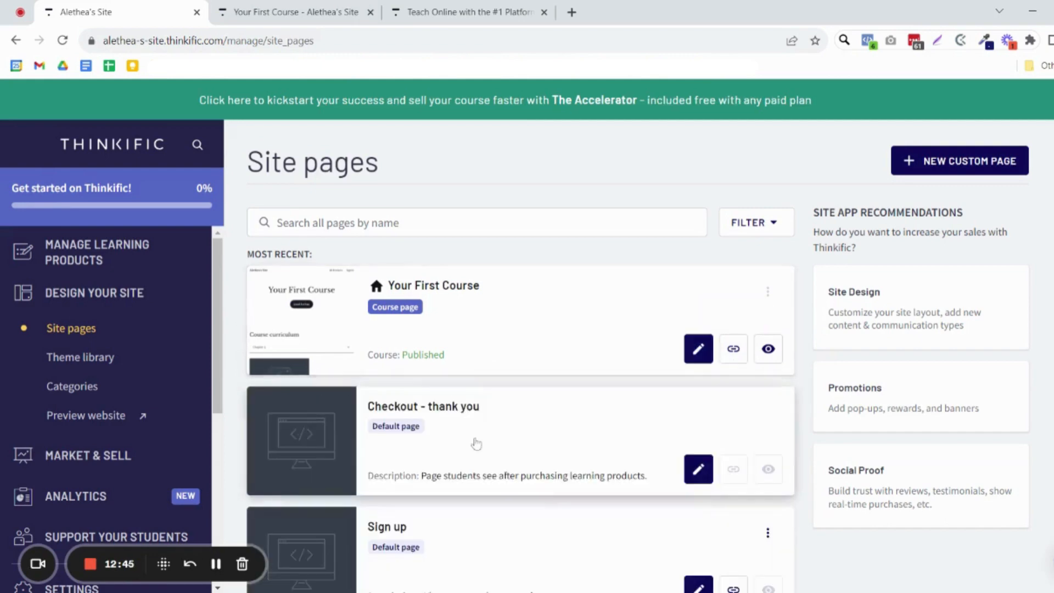
{"action": "scroll", "coordinate": [474, 443], "scroll_direction": "down", "scroll_amount": 4}
{"action": "scroll", "coordinate": [476, 444], "scroll_direction": "down", "scroll_amount": 4}
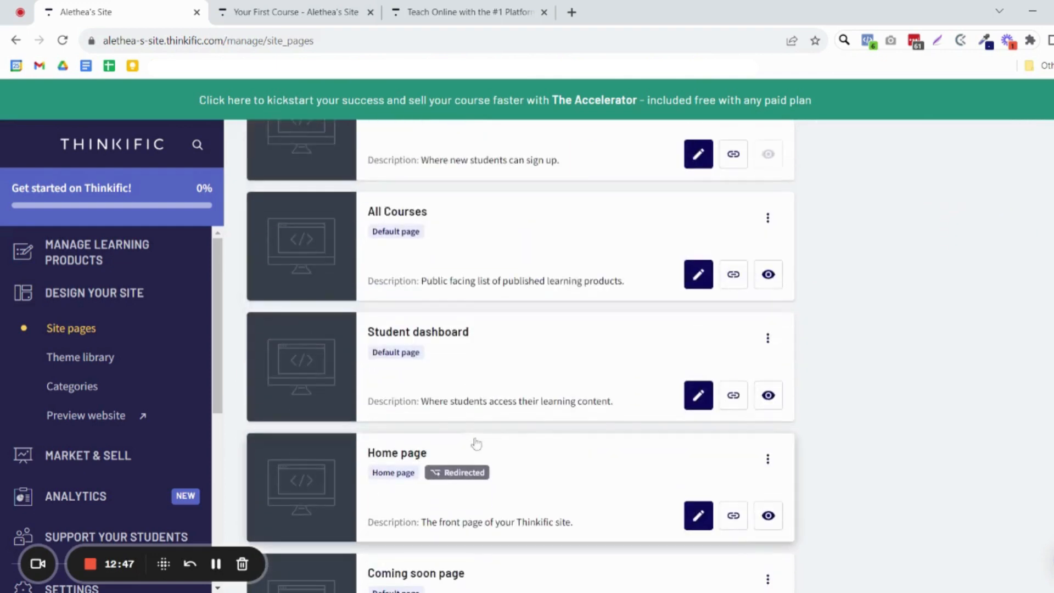
{"action": "scroll", "coordinate": [577, 468], "scroll_direction": "down", "scroll_amount": 4}
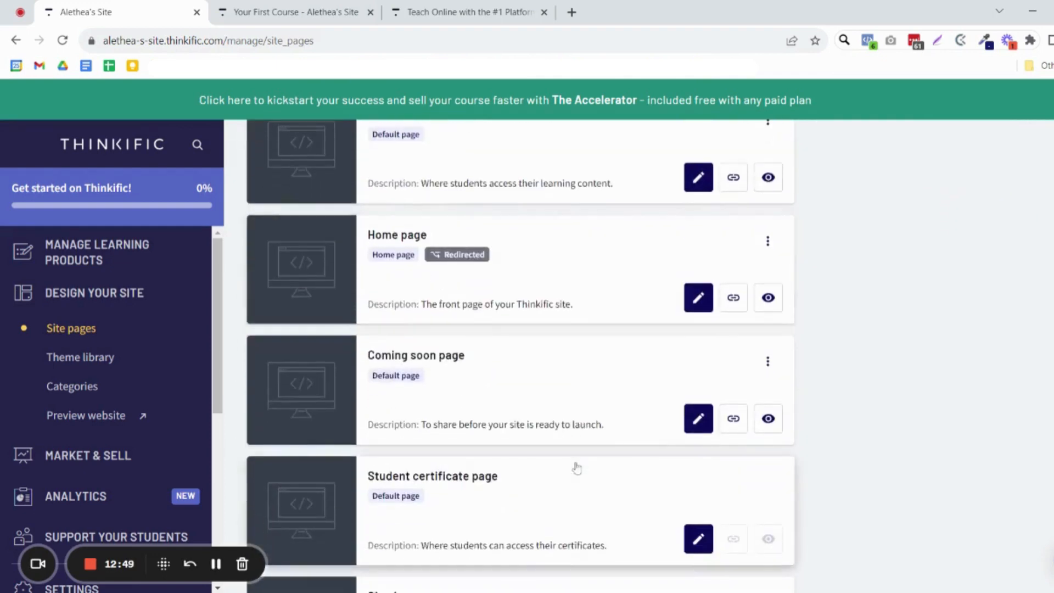
{"action": "scroll", "coordinate": [577, 468], "scroll_direction": "down", "scroll_amount": 3}
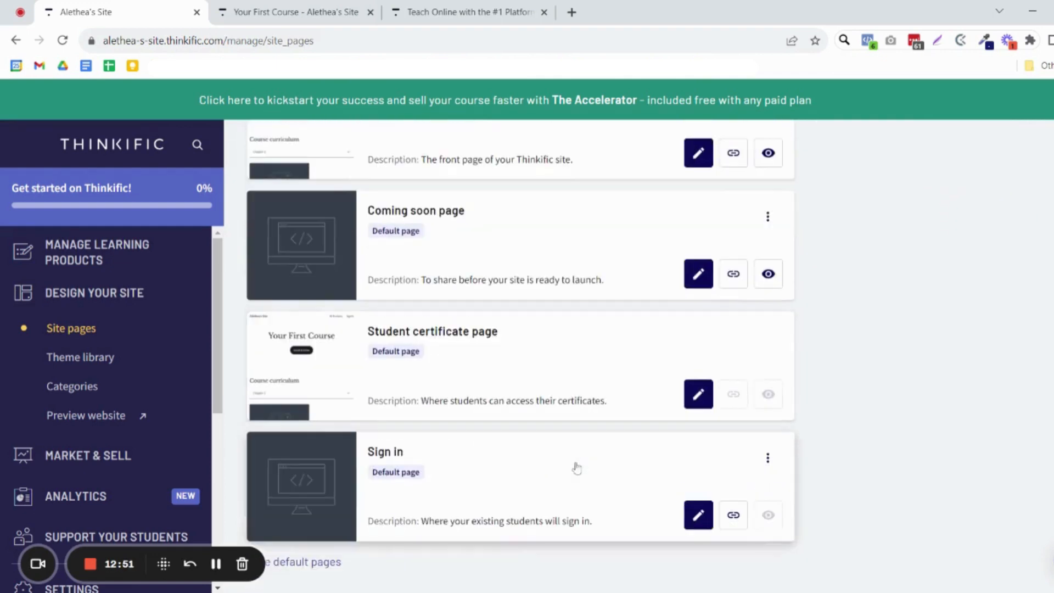
{"action": "scroll", "coordinate": [576, 468], "scroll_direction": "up", "scroll_amount": 4}
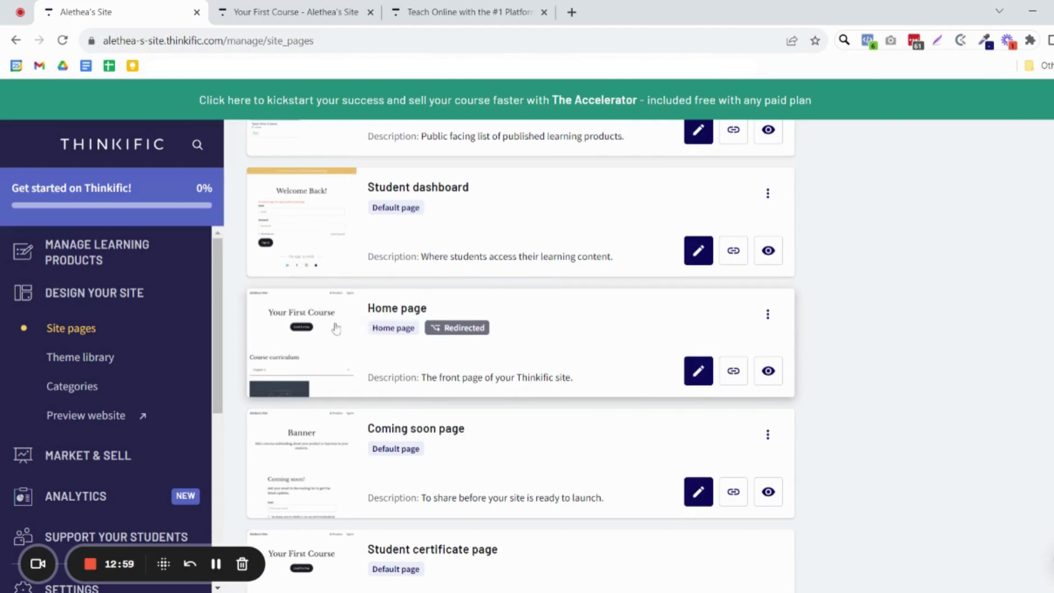
{"action": "scroll", "coordinate": [543, 419], "scroll_direction": "up", "scroll_amount": 4}
{"action": "scroll", "coordinate": [543, 419], "scroll_direction": "up", "scroll_amount": 6}
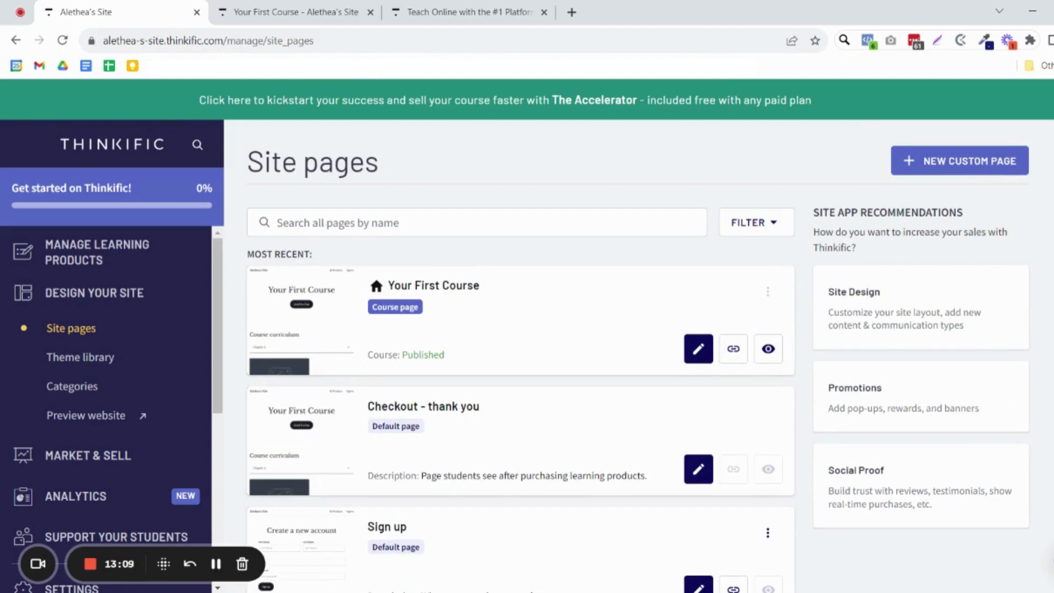
Step: View the form for naming a new custom page and close it without creating a page
{"action": "left_click", "coordinate": [937, 175]}
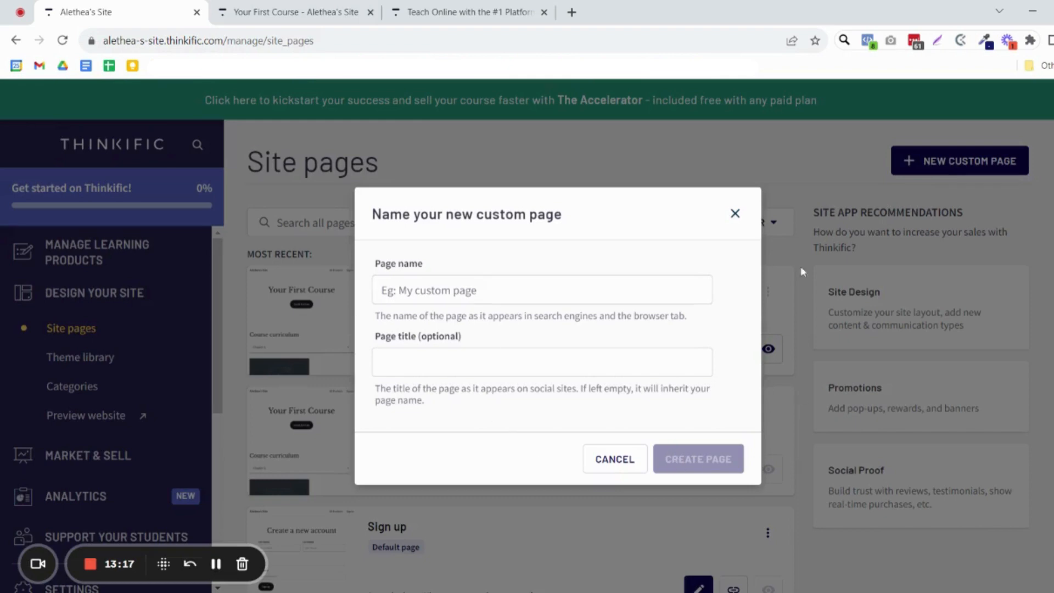
{"action": "left_click", "coordinate": [732, 225]}
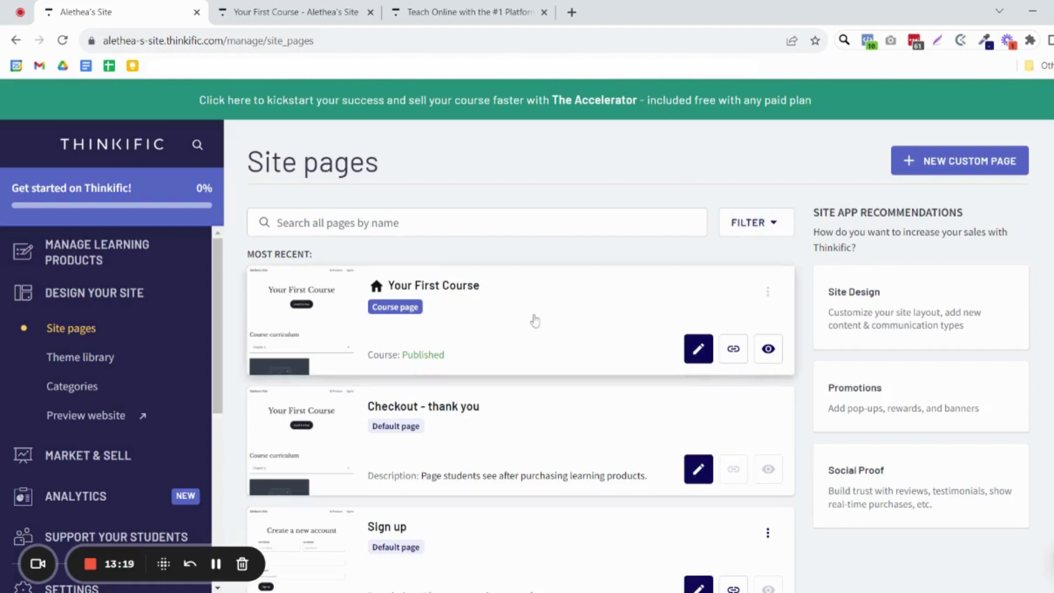
Step: Open the Theme library, look over the site's own published theme and bring up the themes available to explore
{"action": "scroll", "coordinate": [203, 291], "scroll_direction": "down", "scroll_amount": 2}
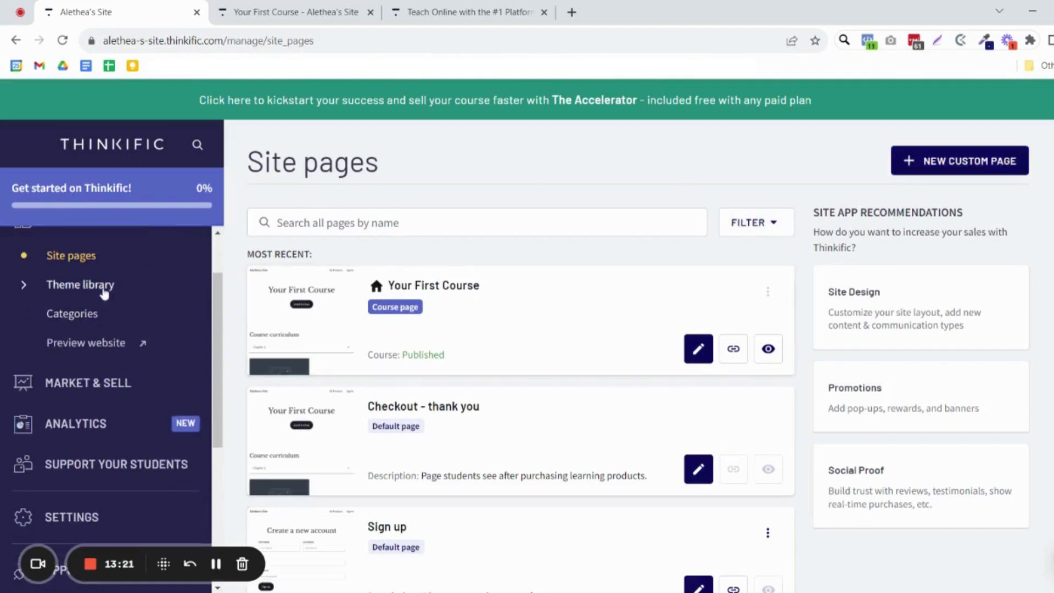
{"action": "left_click", "coordinate": [106, 294]}
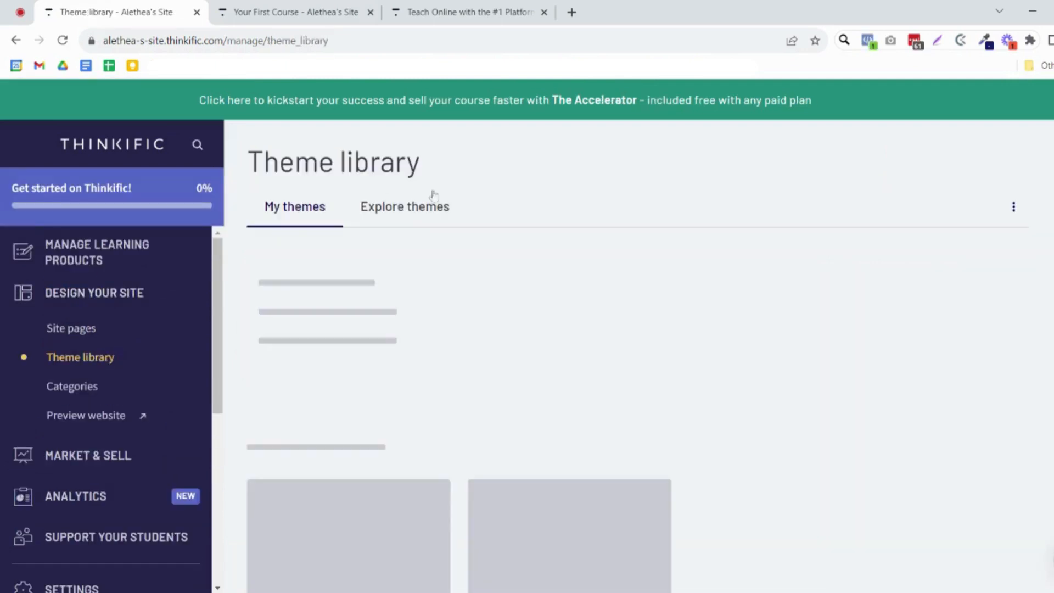
{"action": "scroll", "coordinate": [569, 390], "scroll_direction": "down", "scroll_amount": 6}
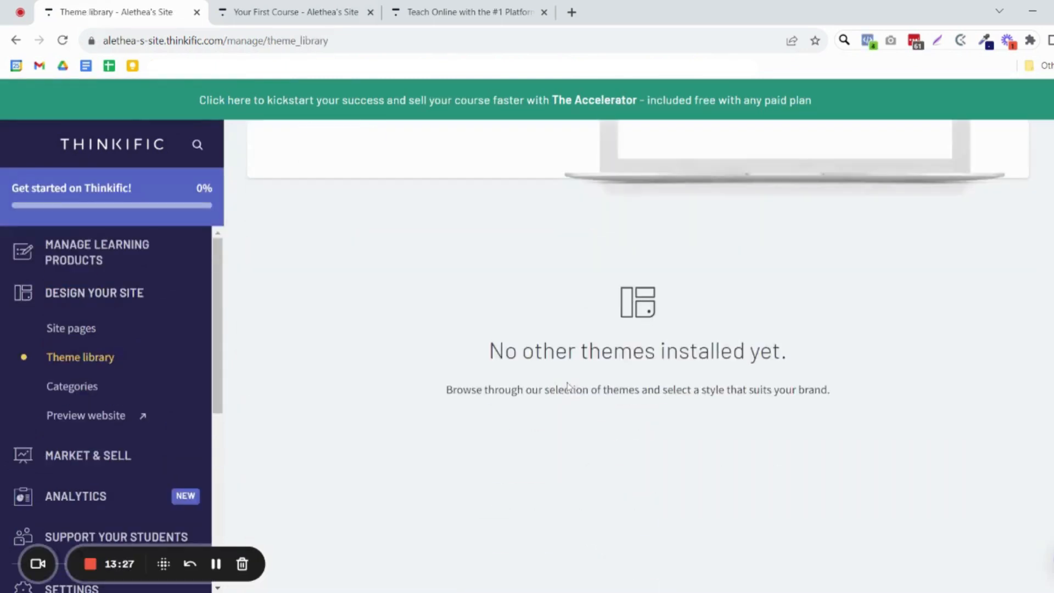
{"action": "scroll", "coordinate": [569, 387], "scroll_direction": "up", "scroll_amount": 6}
{"action": "left_click", "coordinate": [406, 208]}
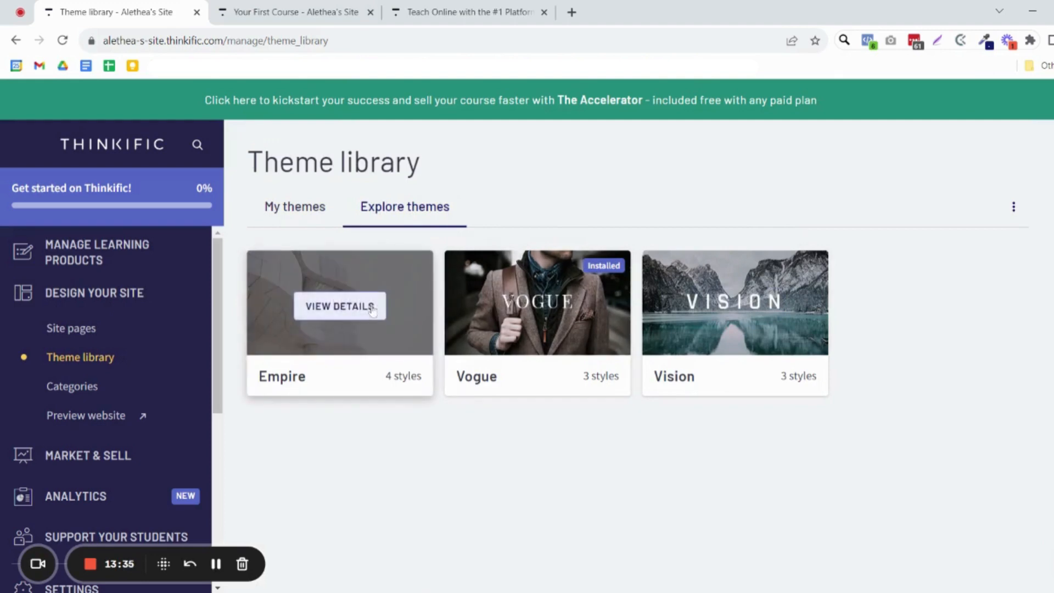
Step: View the Empire theme's details, look through its full desktop screenshot and close the details
{"action": "left_click", "coordinate": [371, 309]}
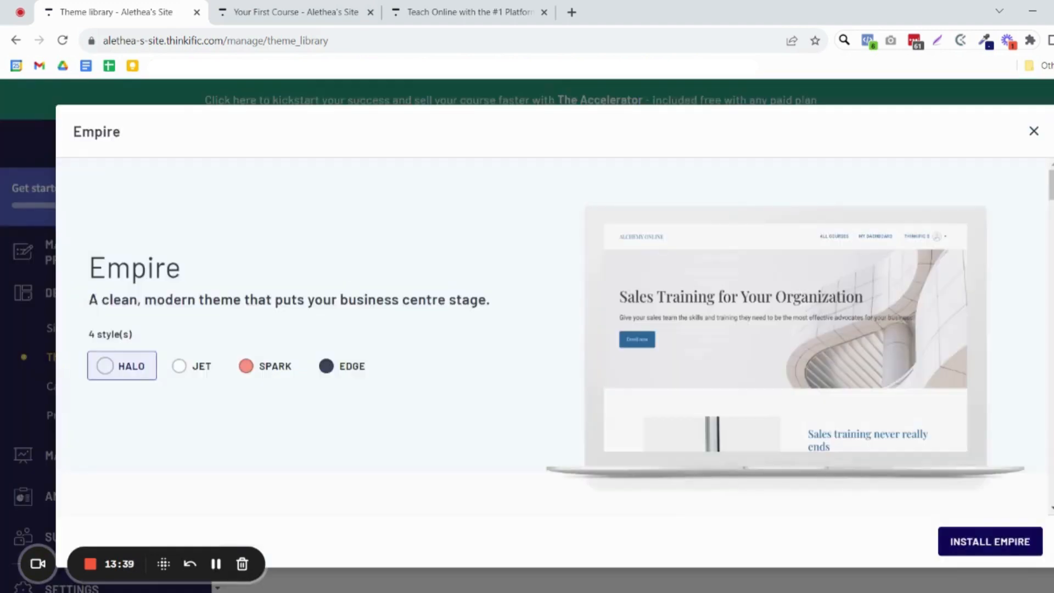
{"action": "scroll", "coordinate": [349, 273], "scroll_direction": "down", "scroll_amount": 12}
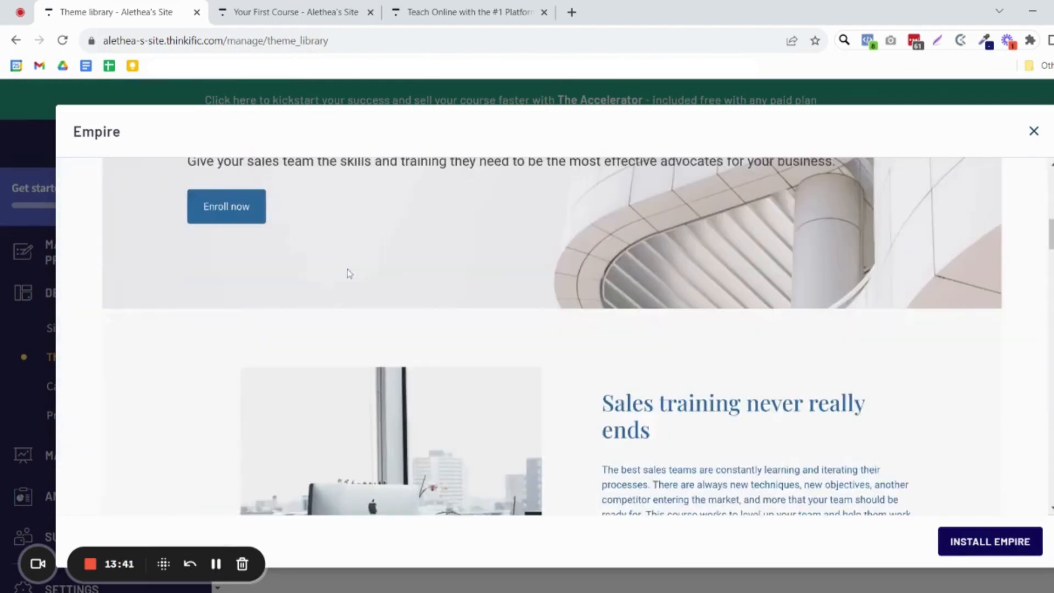
{"action": "scroll", "coordinate": [349, 273], "scroll_direction": "down", "scroll_amount": 15}
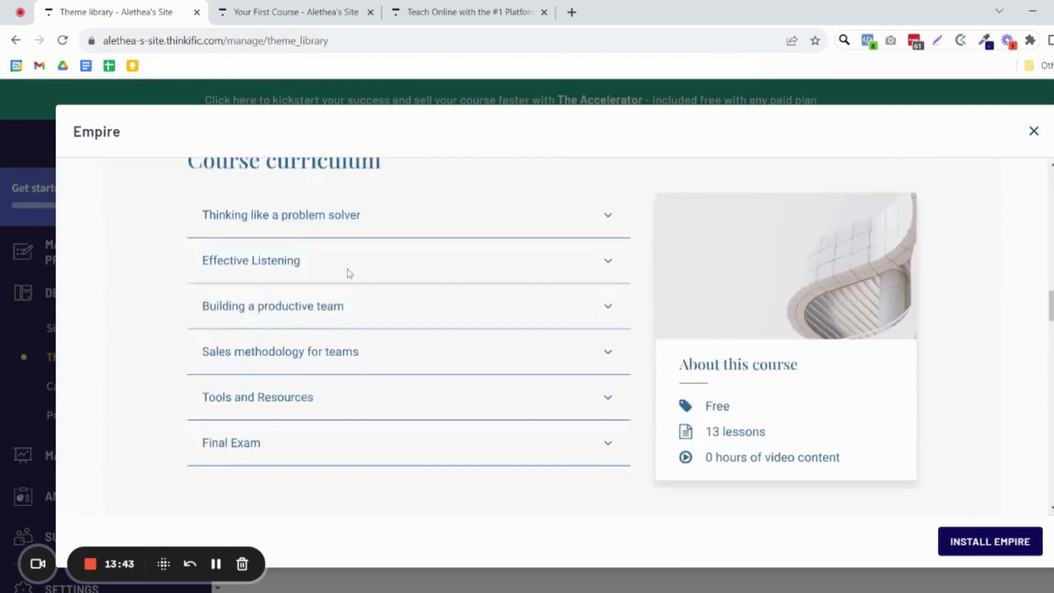
{"action": "scroll", "coordinate": [396, 308], "scroll_direction": "down", "scroll_amount": 15}
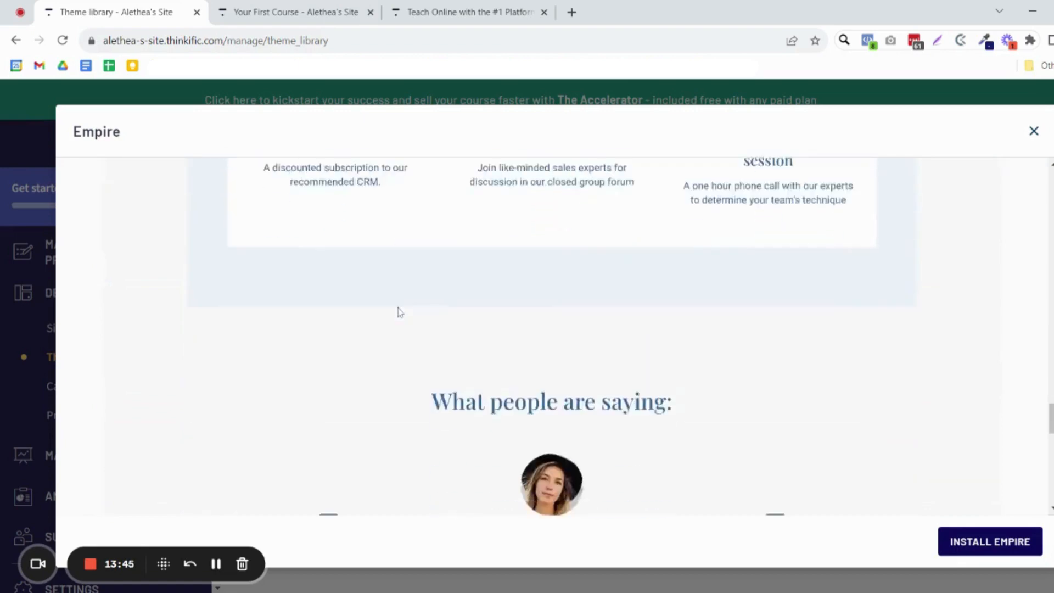
{"action": "scroll", "coordinate": [399, 312], "scroll_direction": "down", "scroll_amount": 5}
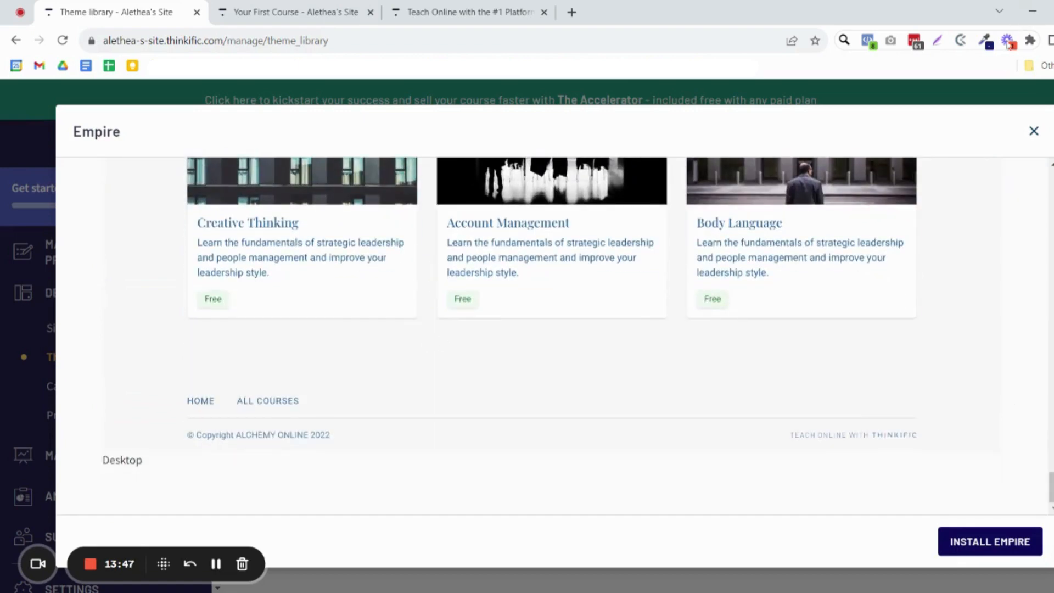
{"action": "left_click", "coordinate": [1033, 130]}
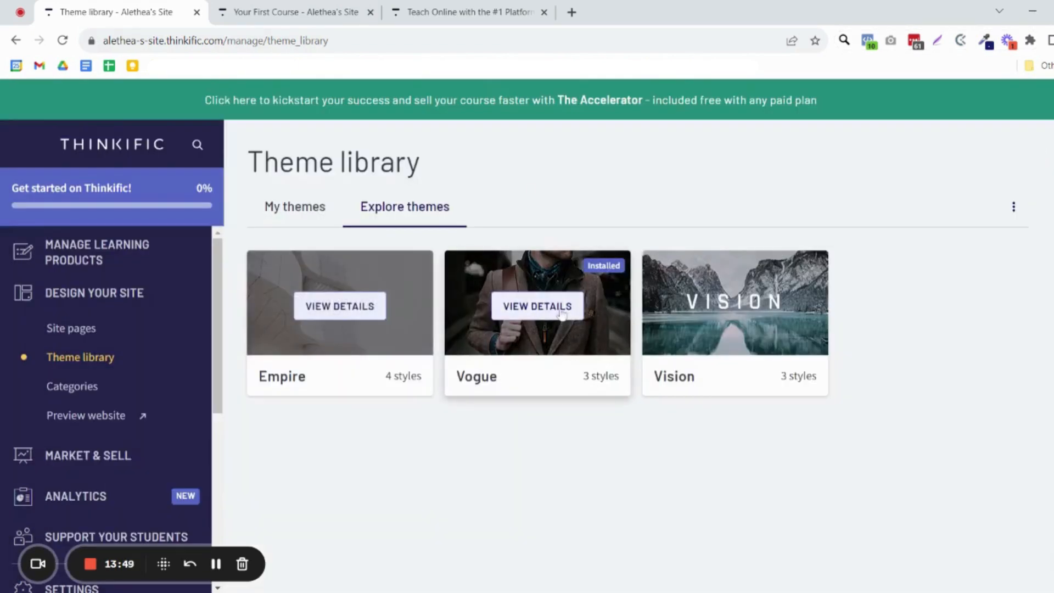
Step: View the Vogue theme's details, look through its sample course page and close the details
{"action": "left_click", "coordinate": [561, 312]}
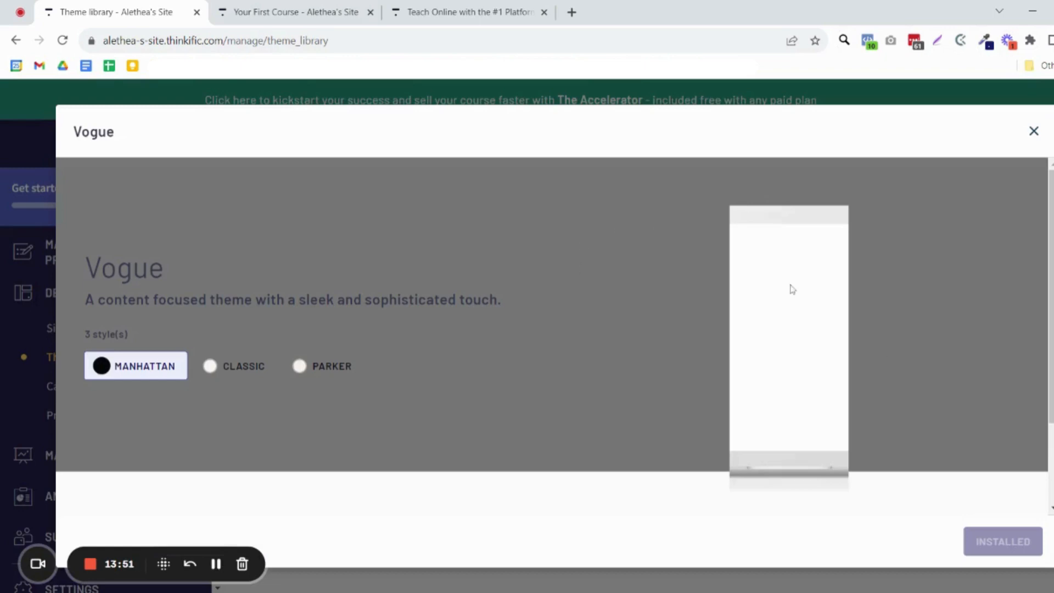
{"action": "scroll", "coordinate": [790, 283], "scroll_direction": "down", "scroll_amount": 5}
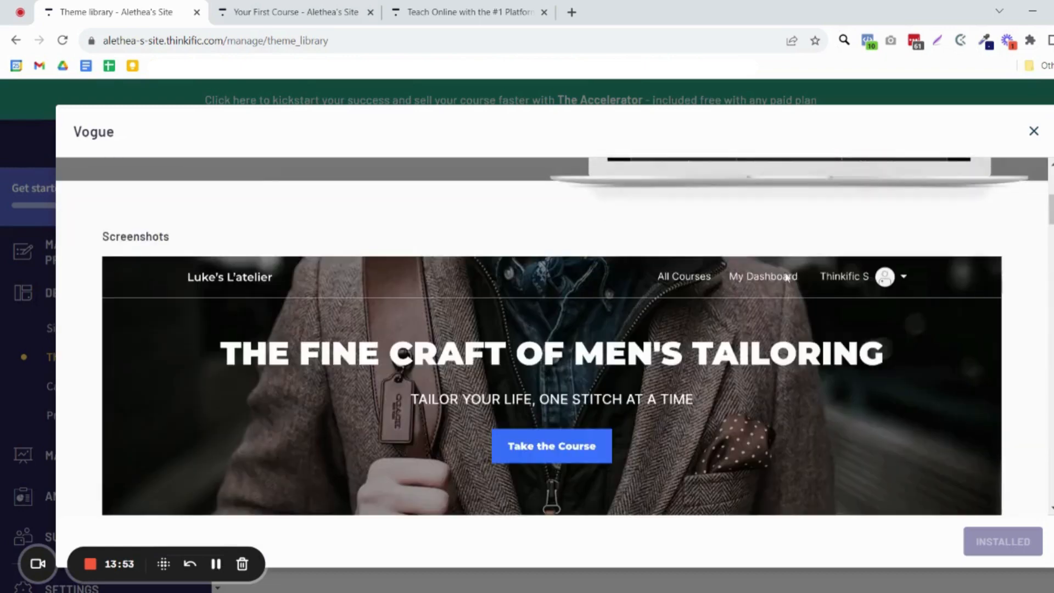
{"action": "scroll", "coordinate": [719, 286], "scroll_direction": "down", "scroll_amount": 9}
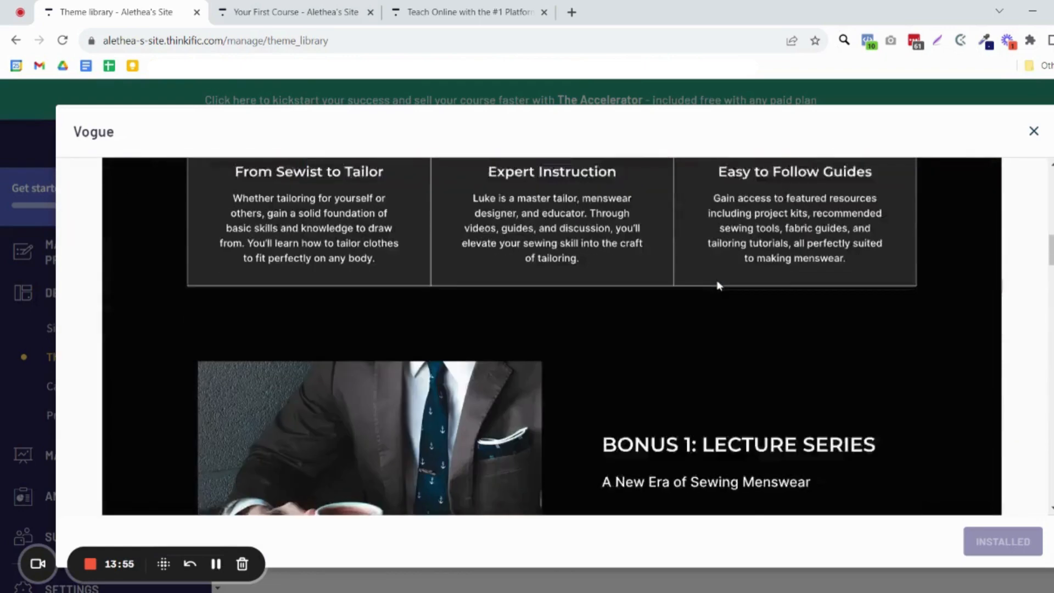
{"action": "scroll", "coordinate": [719, 285], "scroll_direction": "down", "scroll_amount": 12}
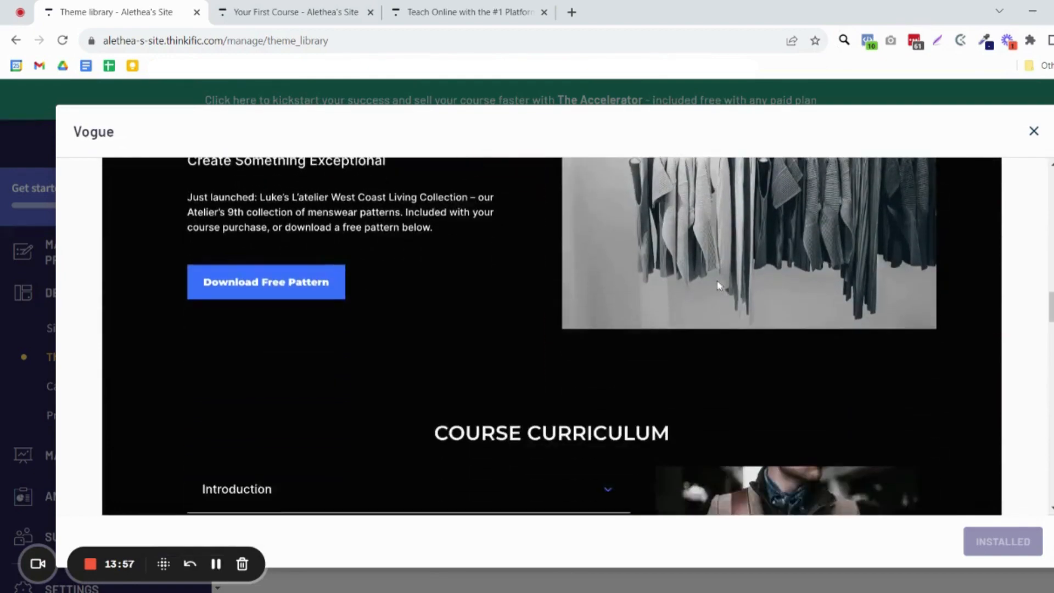
{"action": "scroll", "coordinate": [717, 281], "scroll_direction": "down", "scroll_amount": 12}
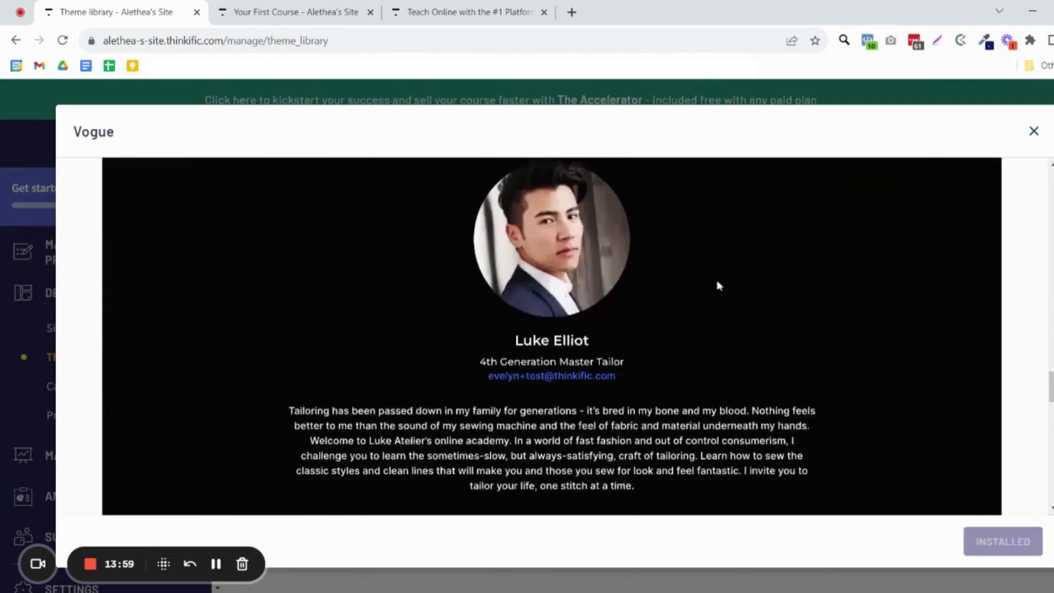
{"action": "scroll", "coordinate": [719, 285], "scroll_direction": "down", "scroll_amount": 12}
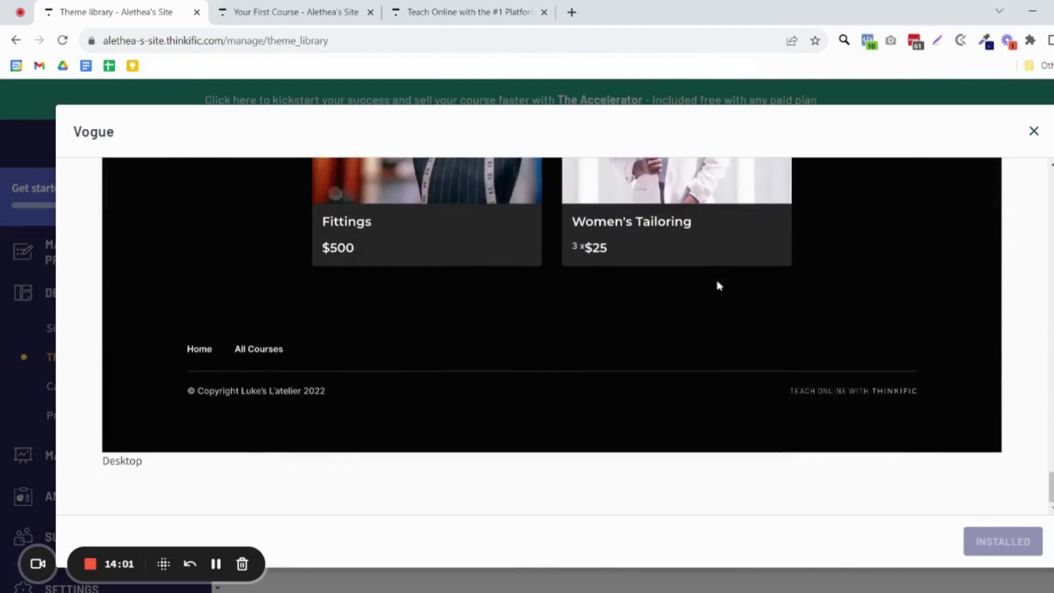
{"action": "left_click", "coordinate": [1033, 131]}
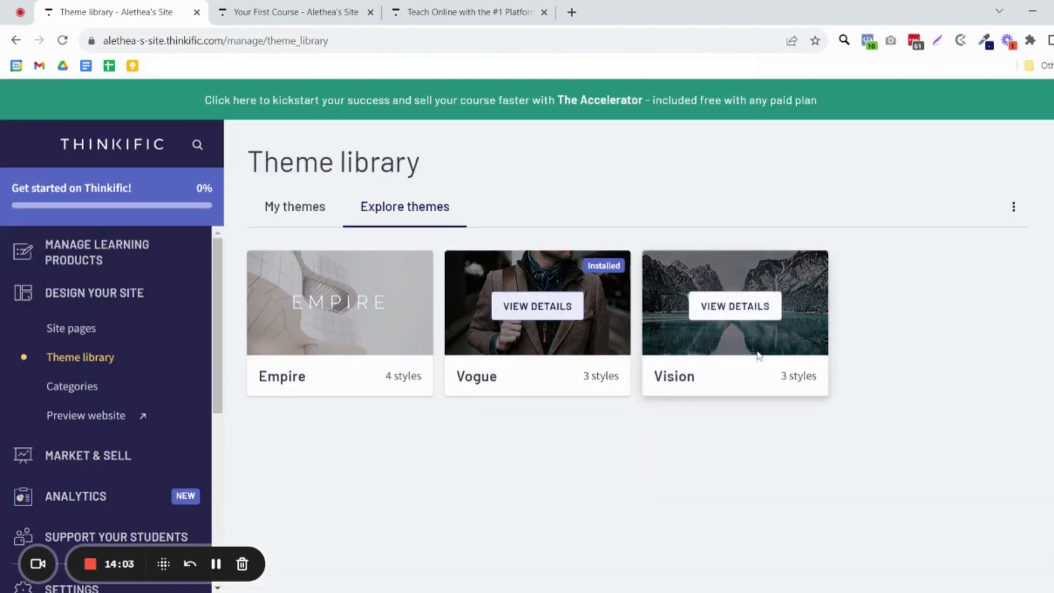
Step: View the Vision theme's details, look through its sample photography course page and close the details
{"action": "left_click", "coordinate": [770, 317]}
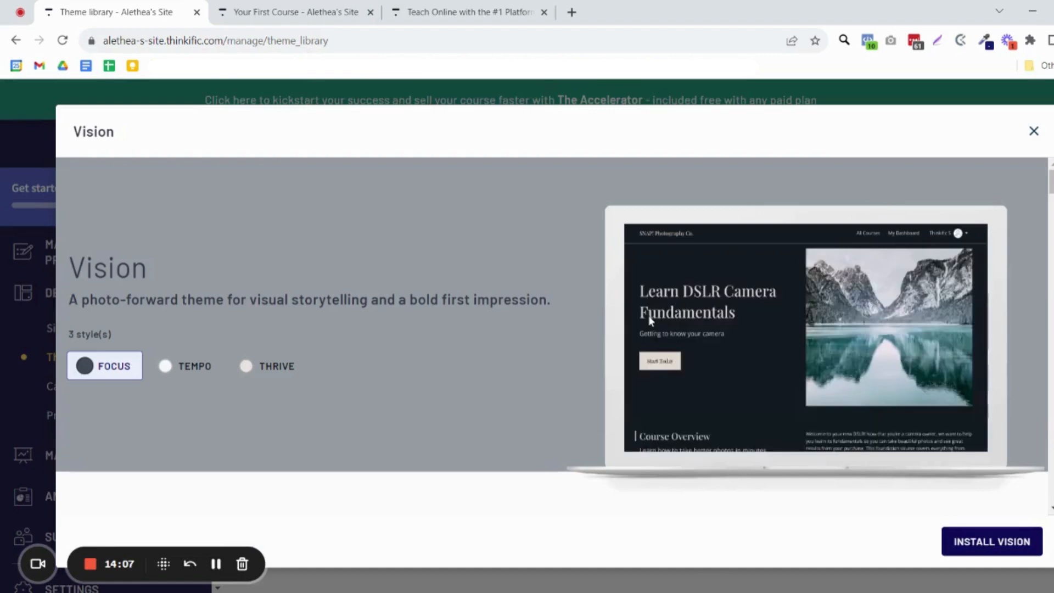
{"action": "scroll", "coordinate": [650, 321], "scroll_direction": "down", "scroll_amount": 5}
{"action": "scroll", "coordinate": [650, 320], "scroll_direction": "up", "scroll_amount": 3}
{"action": "scroll", "coordinate": [649, 321], "scroll_direction": "down", "scroll_amount": 15}
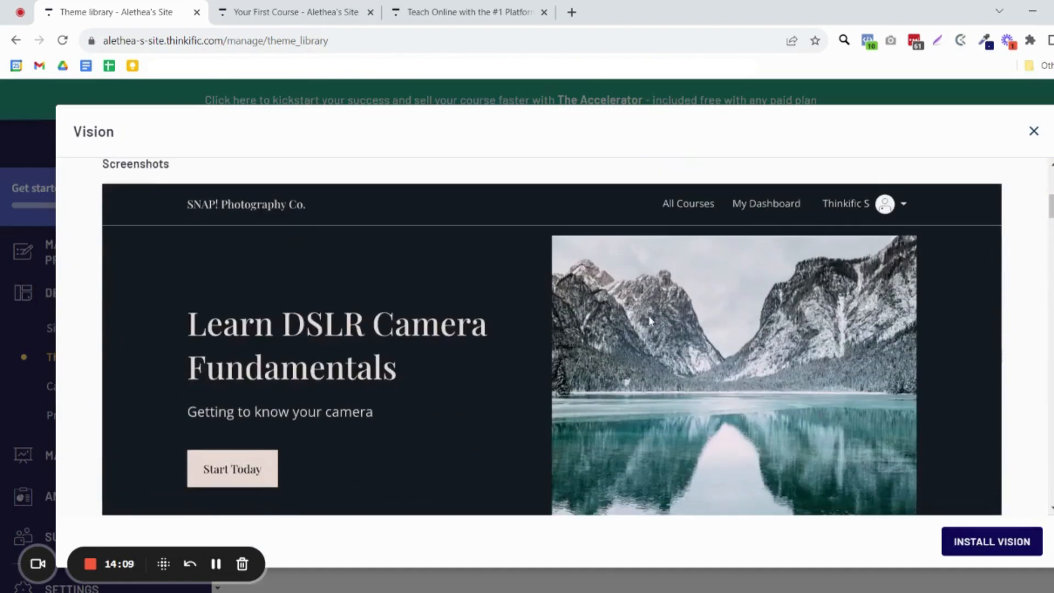
{"action": "scroll", "coordinate": [649, 321], "scroll_direction": "down", "scroll_amount": 15}
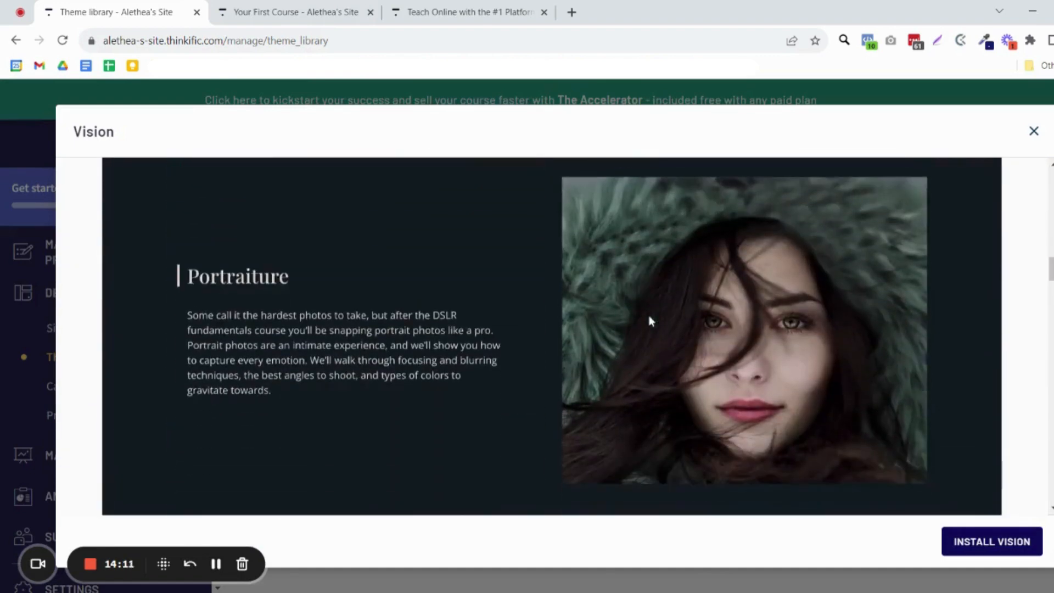
{"action": "scroll", "coordinate": [650, 321], "scroll_direction": "down", "scroll_amount": 15}
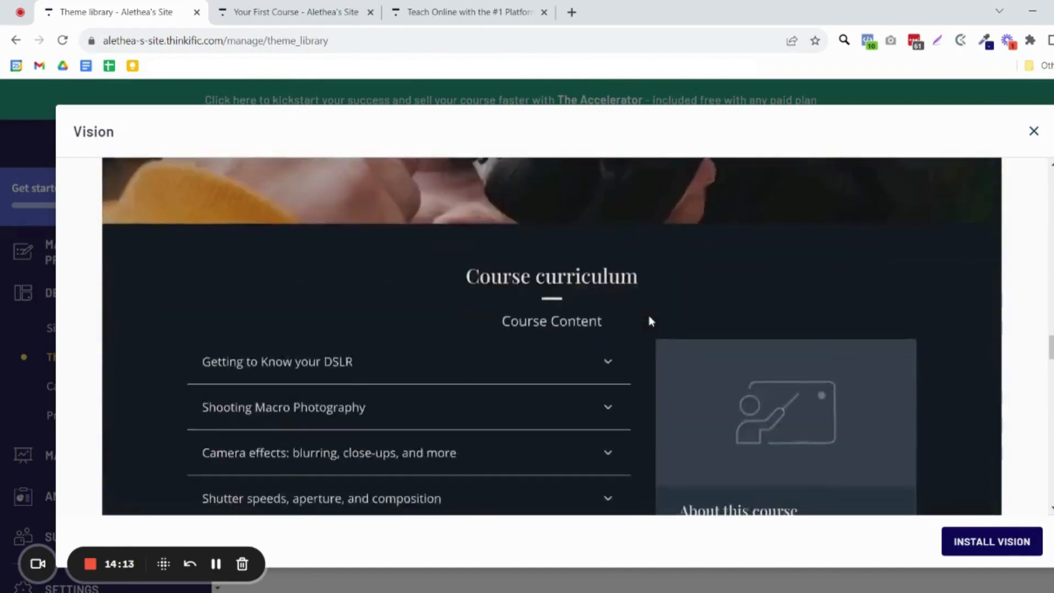
{"action": "scroll", "coordinate": [661, 327], "scroll_direction": "down", "scroll_amount": 15}
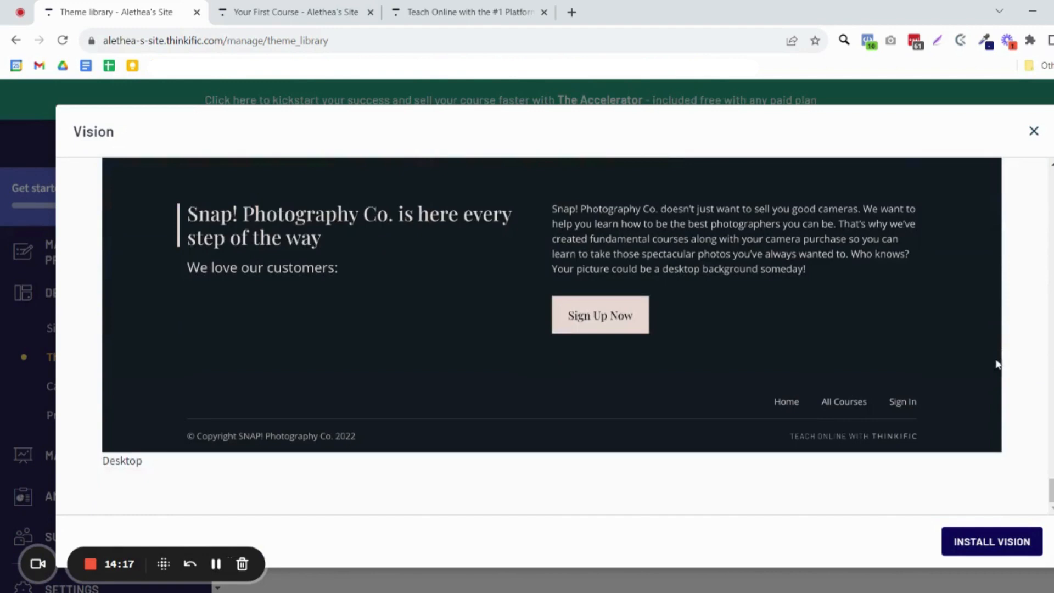
{"action": "left_click", "coordinate": [1033, 131]}
Step: Revisit the site's own theme and the themes available to explore, and open the Categories page
{"action": "left_click", "coordinate": [311, 218]}
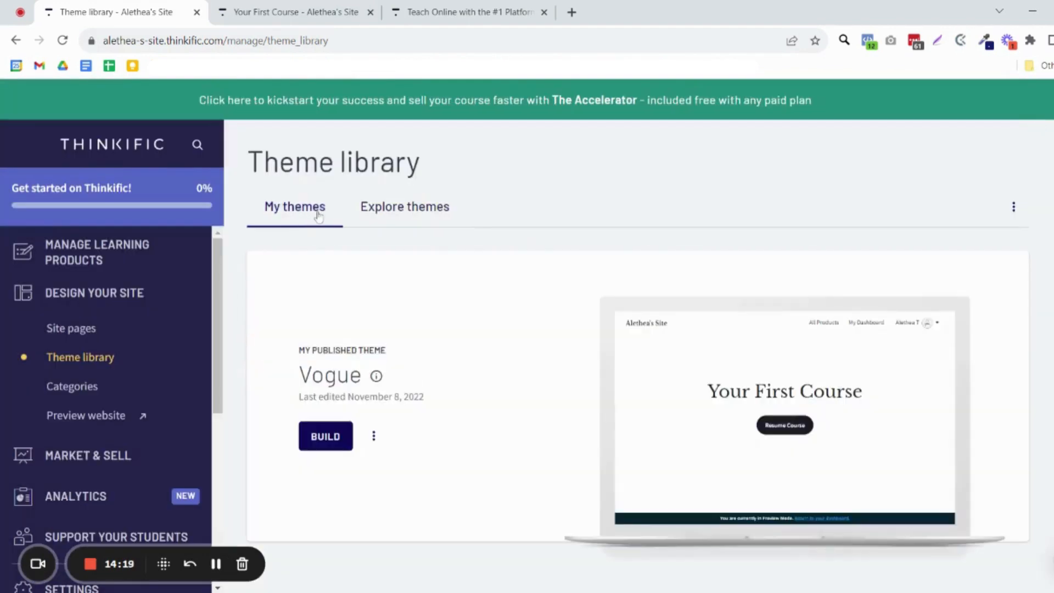
{"action": "left_click", "coordinate": [406, 208]}
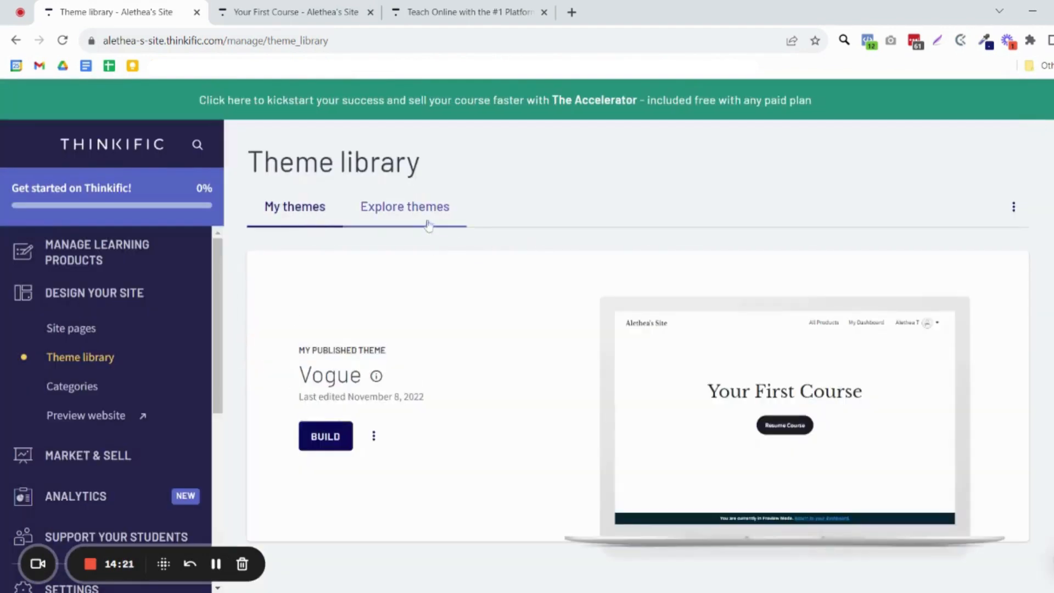
{"action": "mouse_move", "coordinate": [540, 309]}
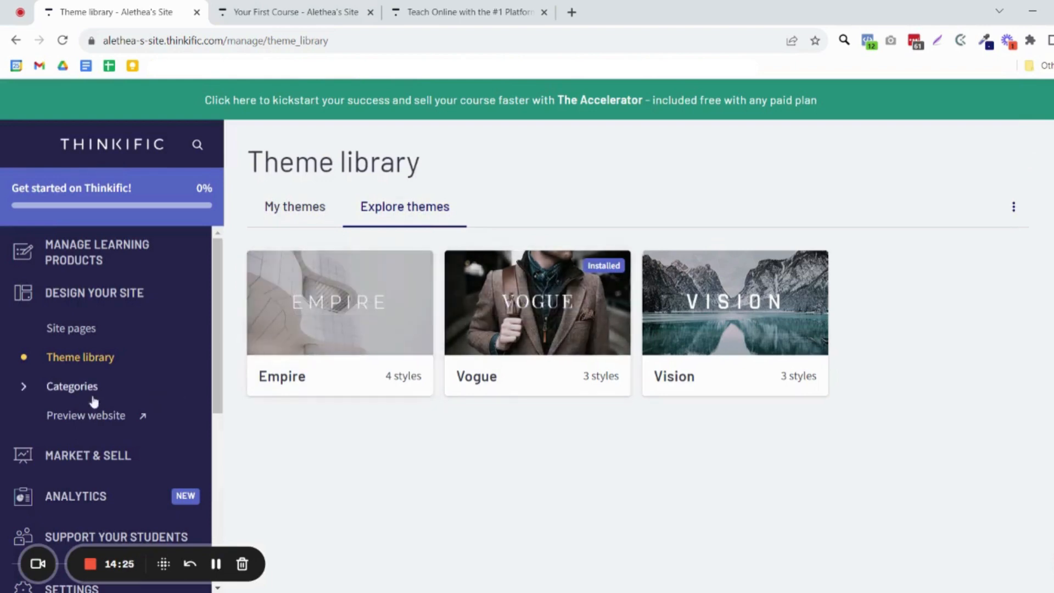
{"action": "left_click", "coordinate": [77, 389]}
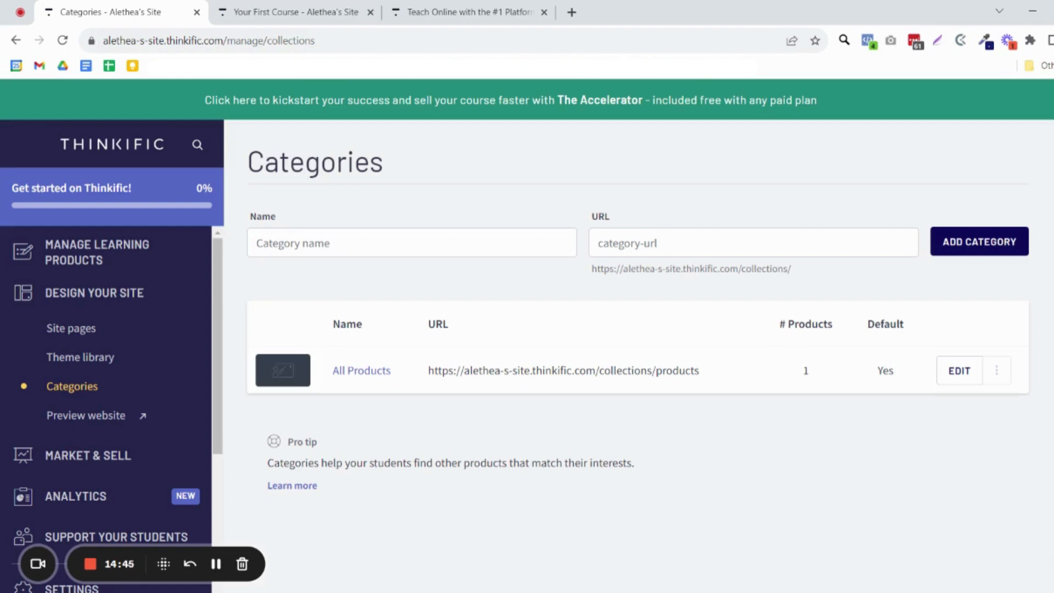
Step: Preview the website in a separate tab, return to the site administration, and open the Coupons page under Market & Sell
{"action": "left_click", "coordinate": [88, 417]}
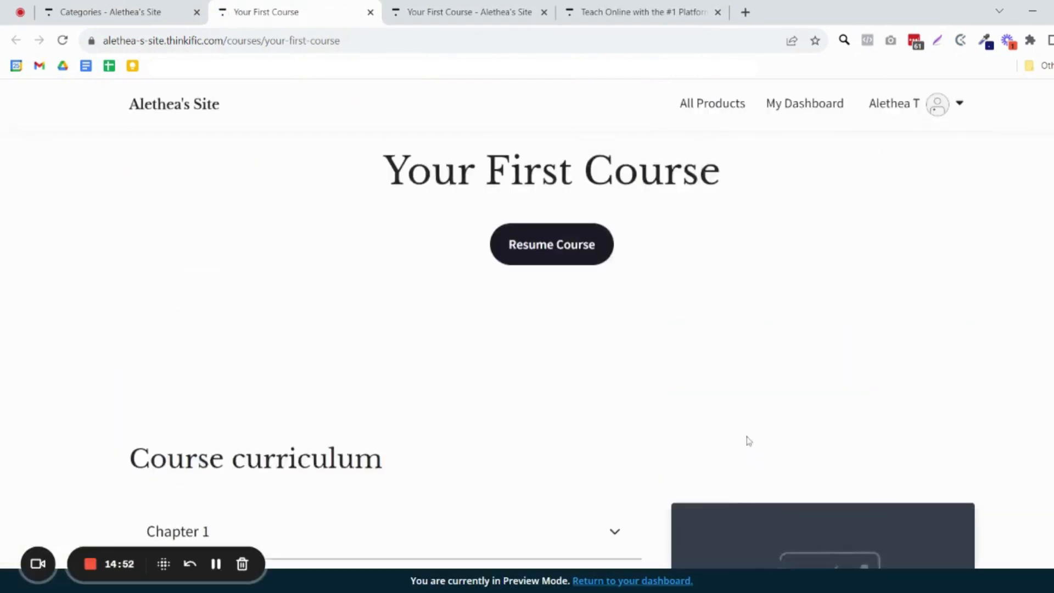
{"action": "left_click", "coordinate": [103, 11]}
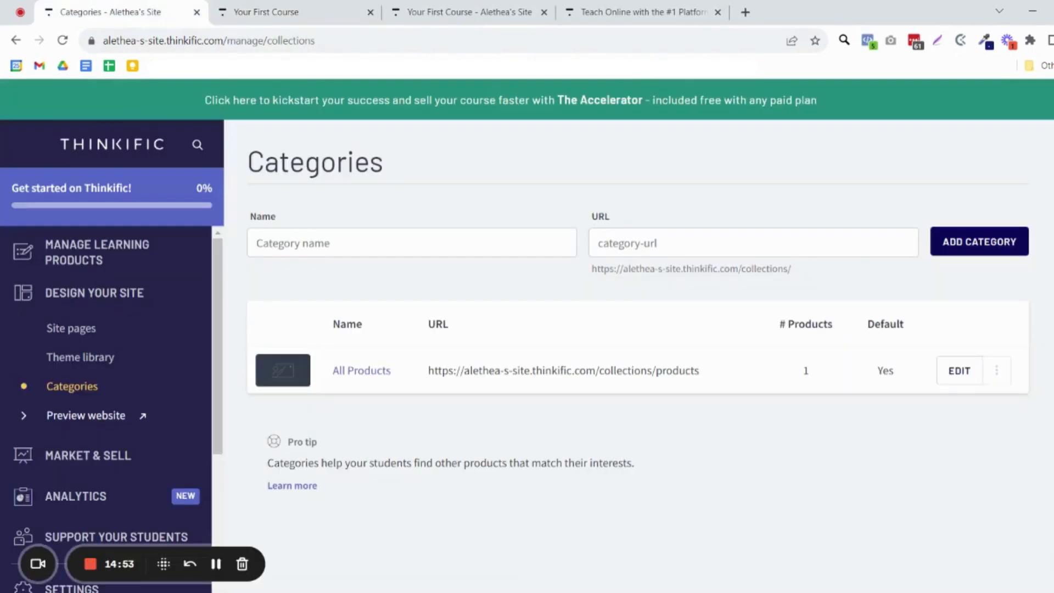
{"action": "scroll", "coordinate": [146, 322], "scroll_direction": "down", "scroll_amount": 4}
{"action": "scroll", "coordinate": [147, 322], "scroll_direction": "up", "scroll_amount": 3}
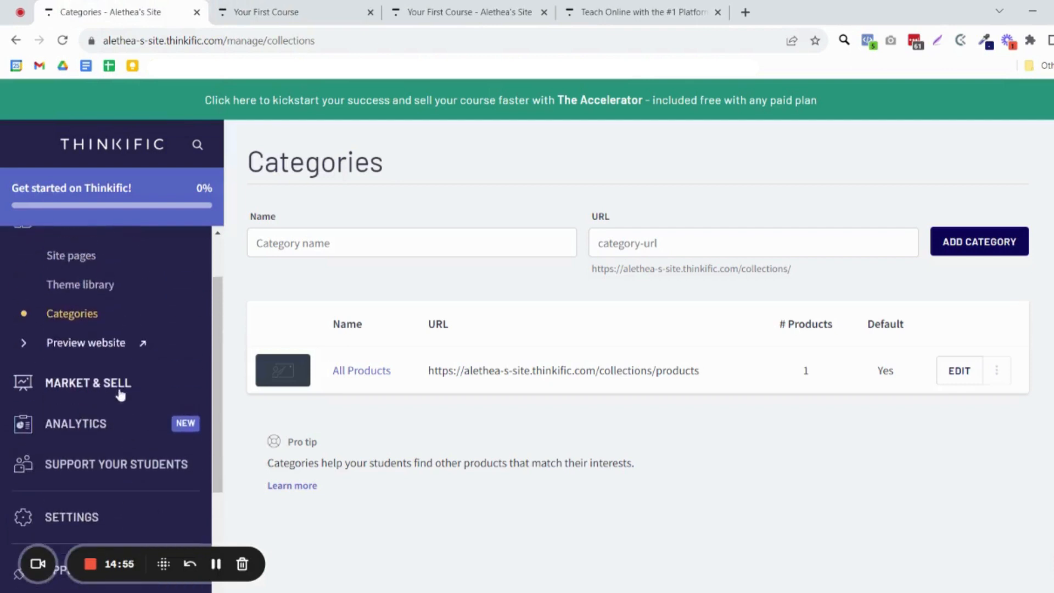
{"action": "left_click", "coordinate": [132, 387]}
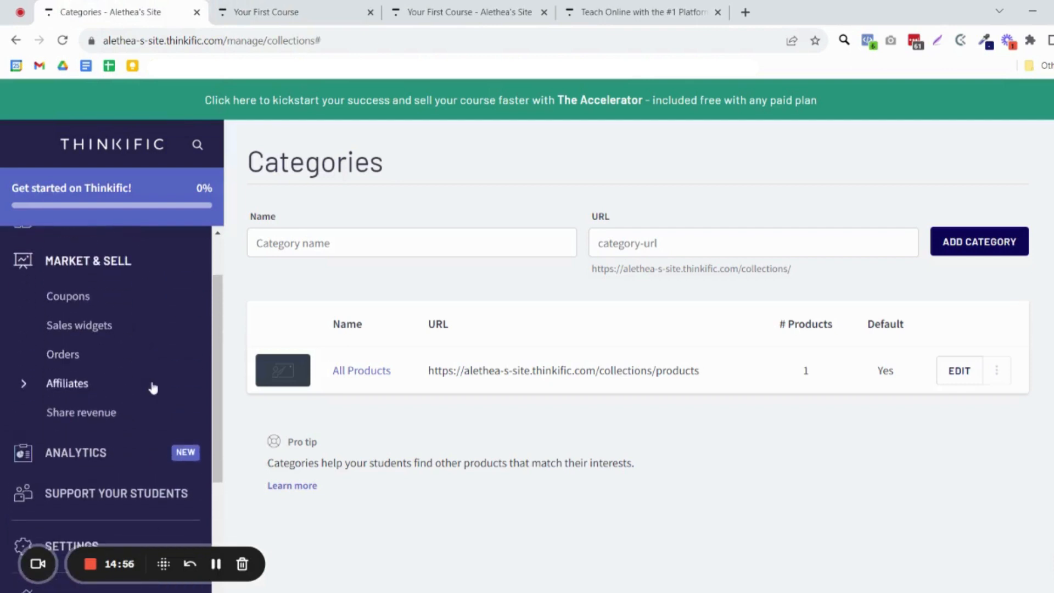
{"action": "left_click", "coordinate": [80, 305]}
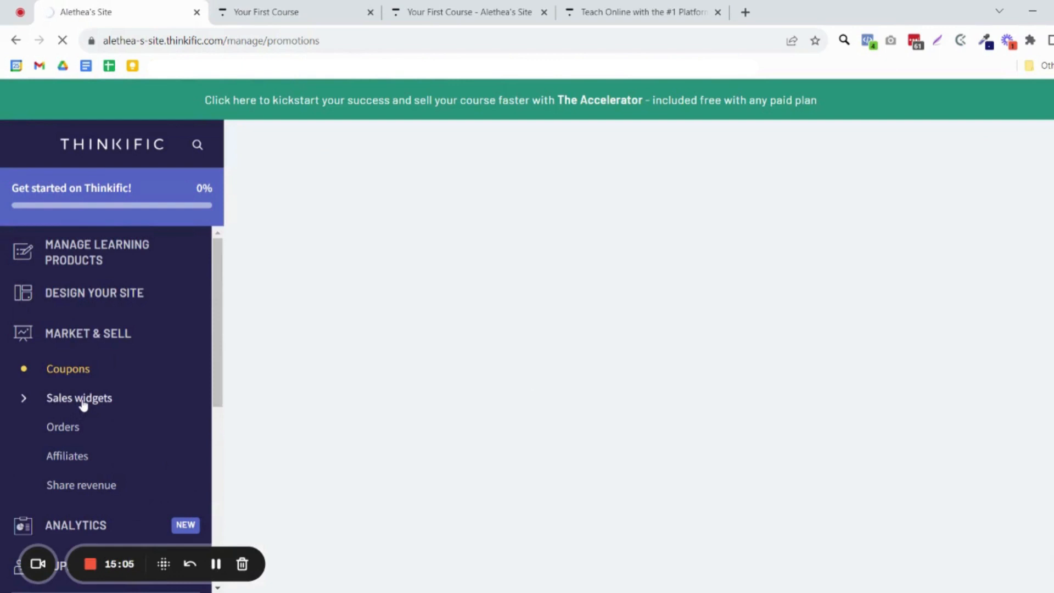
Step: Open the Sales widgets page and review the widget's product, affiliate, style, button and code snippet options
{"action": "left_click", "coordinate": [82, 401]}
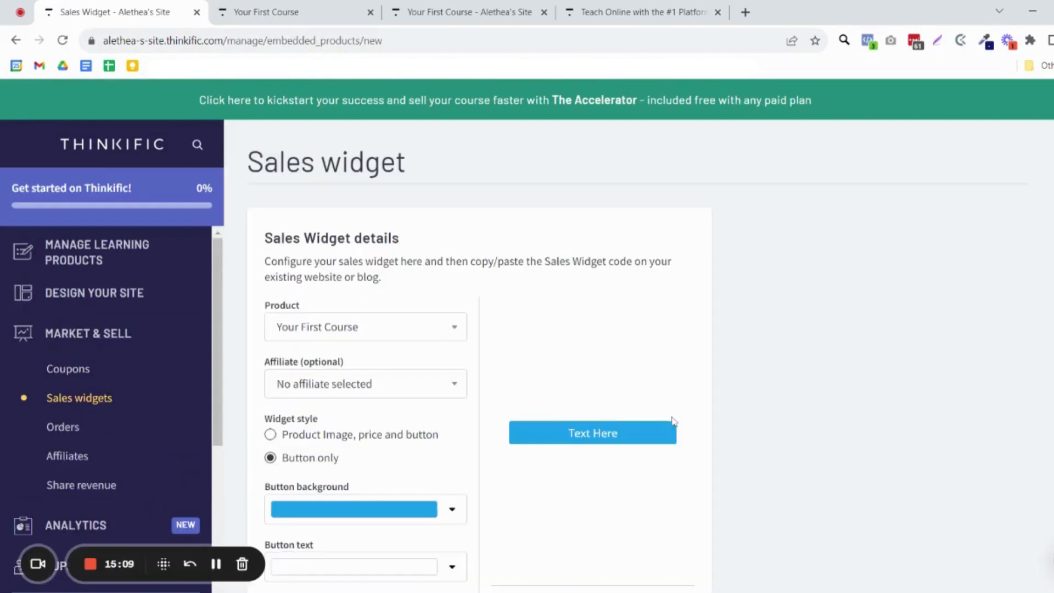
{"action": "scroll", "coordinate": [673, 421], "scroll_direction": "down", "scroll_amount": 1}
{"action": "scroll", "coordinate": [674, 422], "scroll_direction": "down", "scroll_amount": 2}
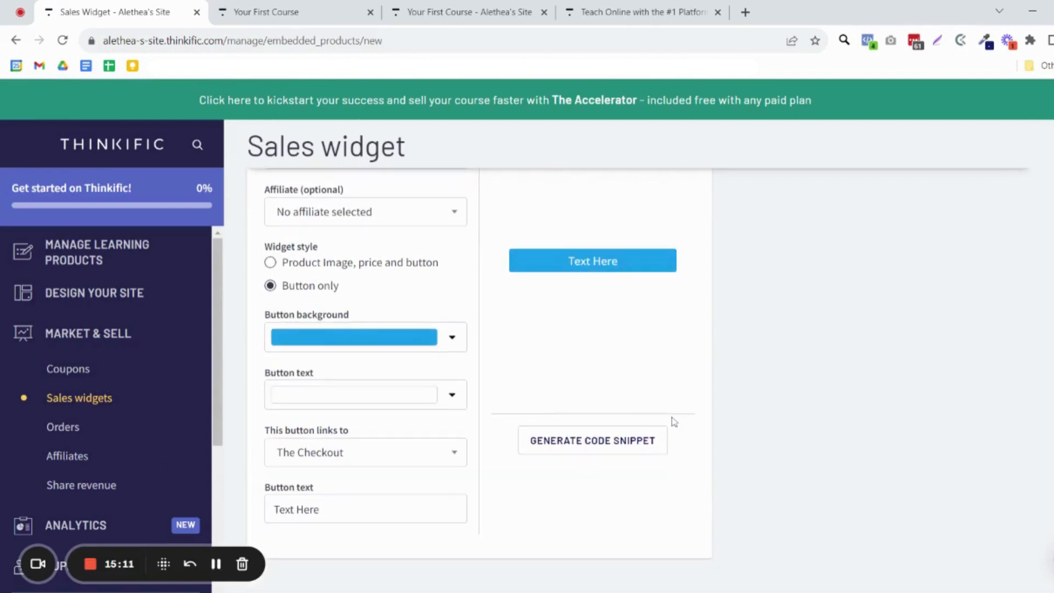
{"action": "scroll", "coordinate": [674, 421], "scroll_direction": "up", "scroll_amount": 3}
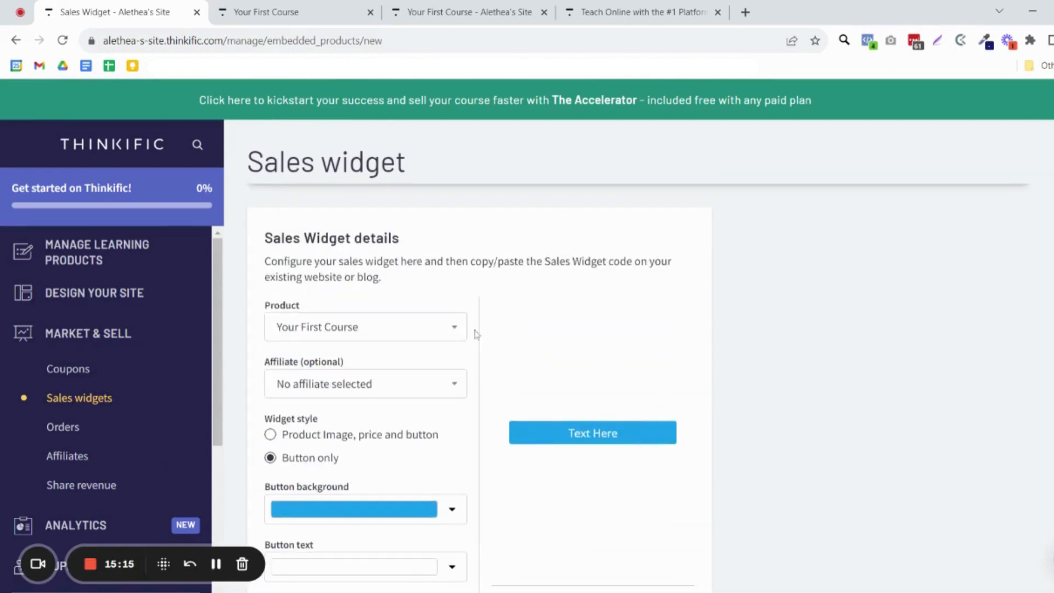
{"action": "scroll", "coordinate": [470, 374], "scroll_direction": "down", "scroll_amount": 1}
{"action": "scroll", "coordinate": [471, 375], "scroll_direction": "down", "scroll_amount": 1}
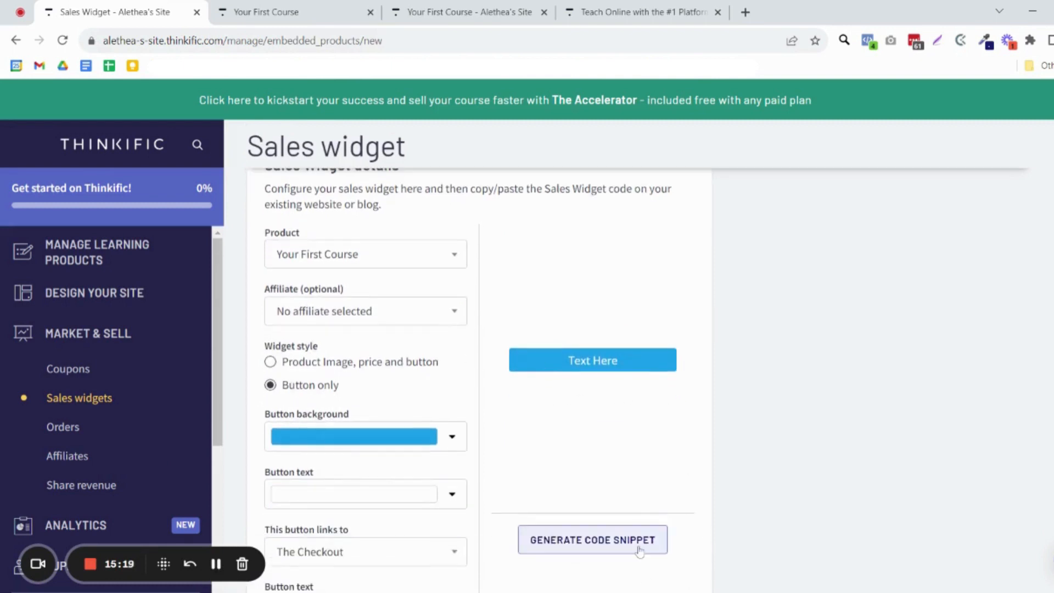
{"action": "scroll", "coordinate": [137, 359], "scroll_direction": "down", "scroll_amount": 3}
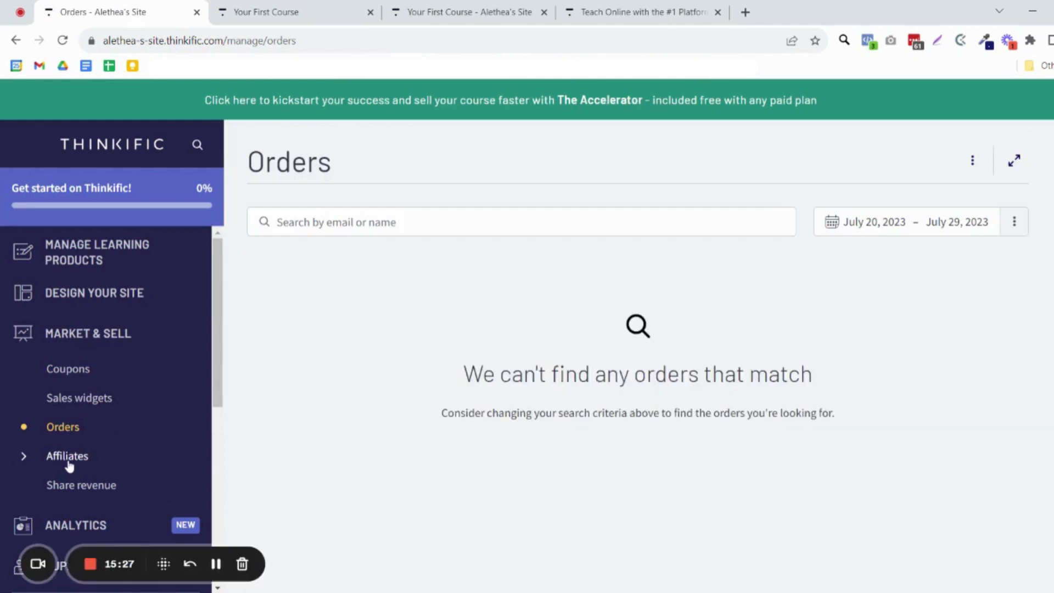
Step: View the Affiliates page and open the Share revenue page under Market & Sell
{"action": "left_click", "coordinate": [67, 456]}
{"action": "scroll", "coordinate": [69, 463], "scroll_direction": "down", "scroll_amount": 1}
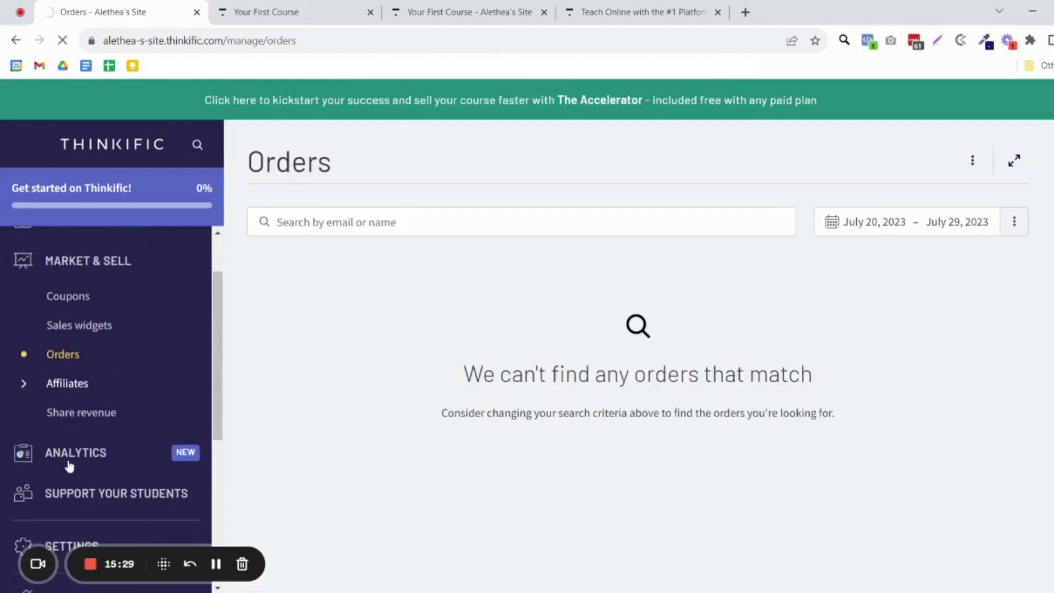
{"action": "scroll", "coordinate": [75, 329], "scroll_direction": "down", "scroll_amount": 2}
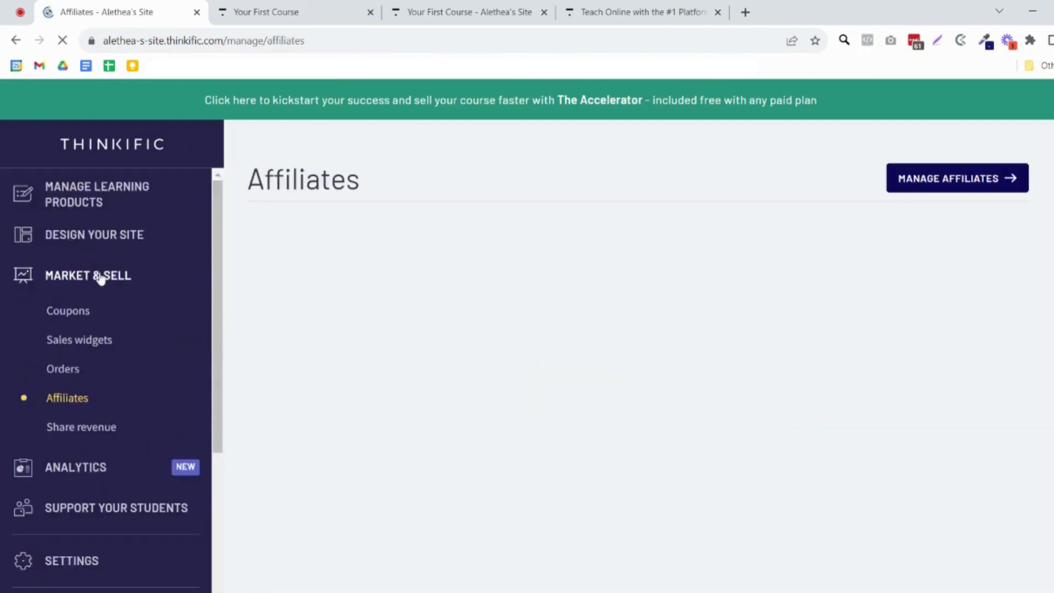
{"action": "left_click", "coordinate": [95, 494]}
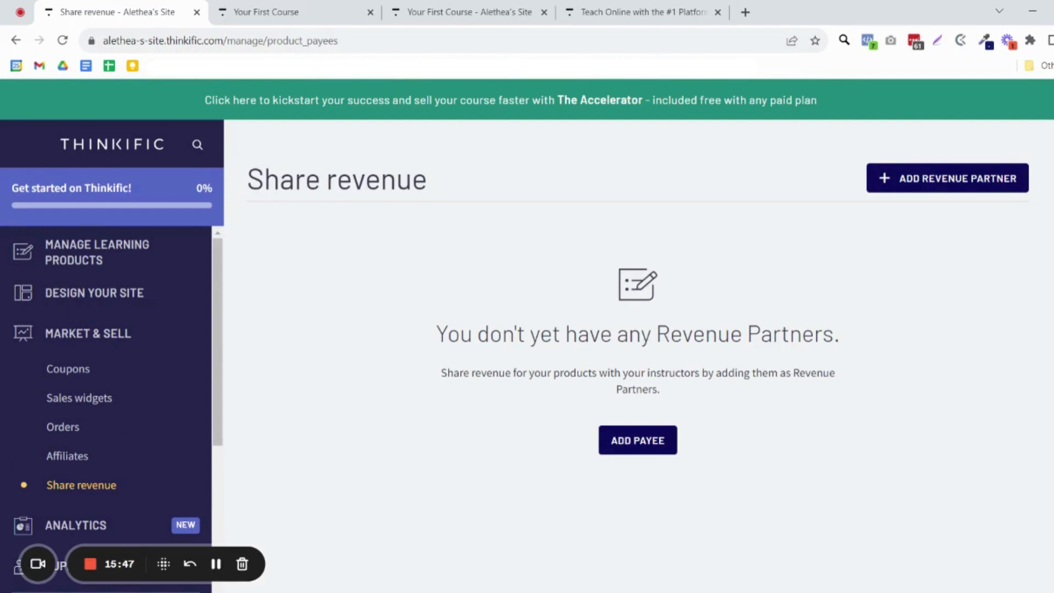
Step: Expand the Analytics section, open its Revenue page and look over the available analytics reports
{"action": "scroll", "coordinate": [109, 316], "scroll_direction": "down", "scroll_amount": 4}
{"action": "scroll", "coordinate": [107, 316], "scroll_direction": "down", "scroll_amount": 2}
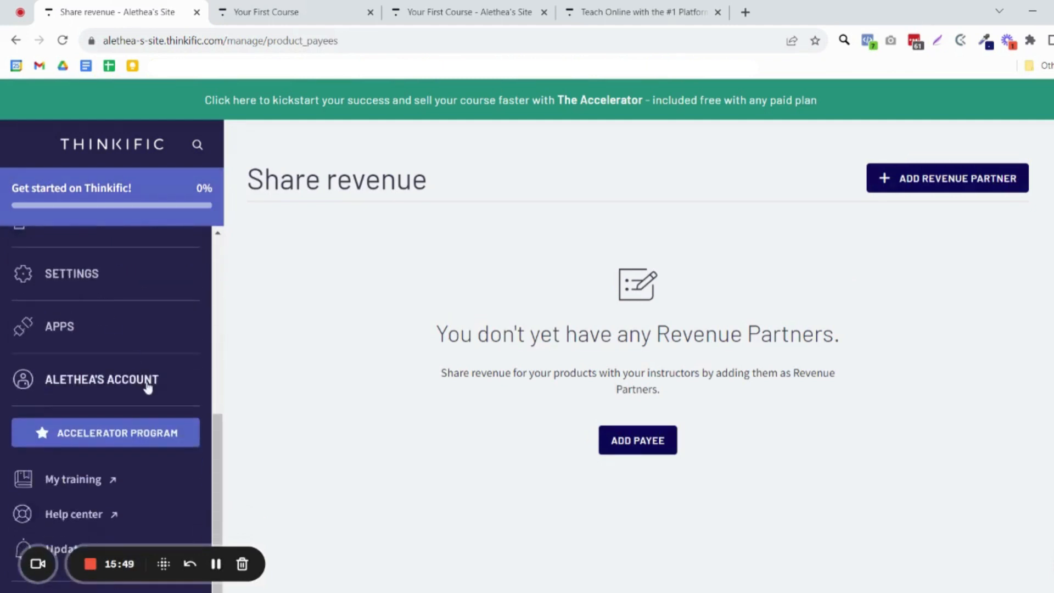
{"action": "scroll", "coordinate": [82, 346], "scroll_direction": "up", "scroll_amount": 3}
{"action": "left_click", "coordinate": [68, 327]}
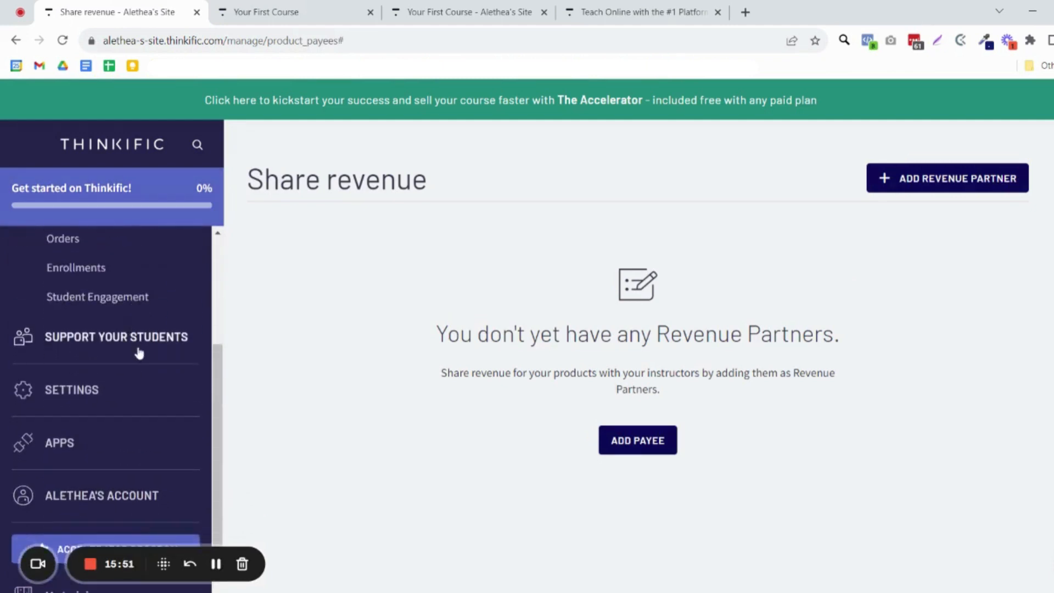
{"action": "scroll", "coordinate": [82, 354], "scroll_direction": "up", "scroll_amount": 3}
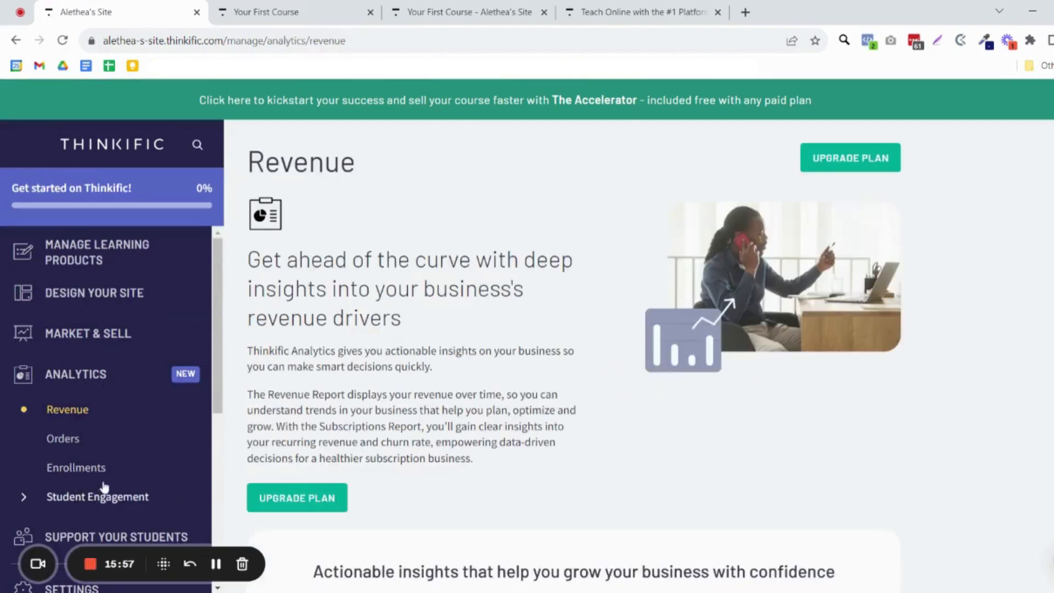
{"action": "scroll", "coordinate": [143, 439], "scroll_direction": "down", "scroll_amount": 3}
{"action": "scroll", "coordinate": [140, 431], "scroll_direction": "up", "scroll_amount": 3}
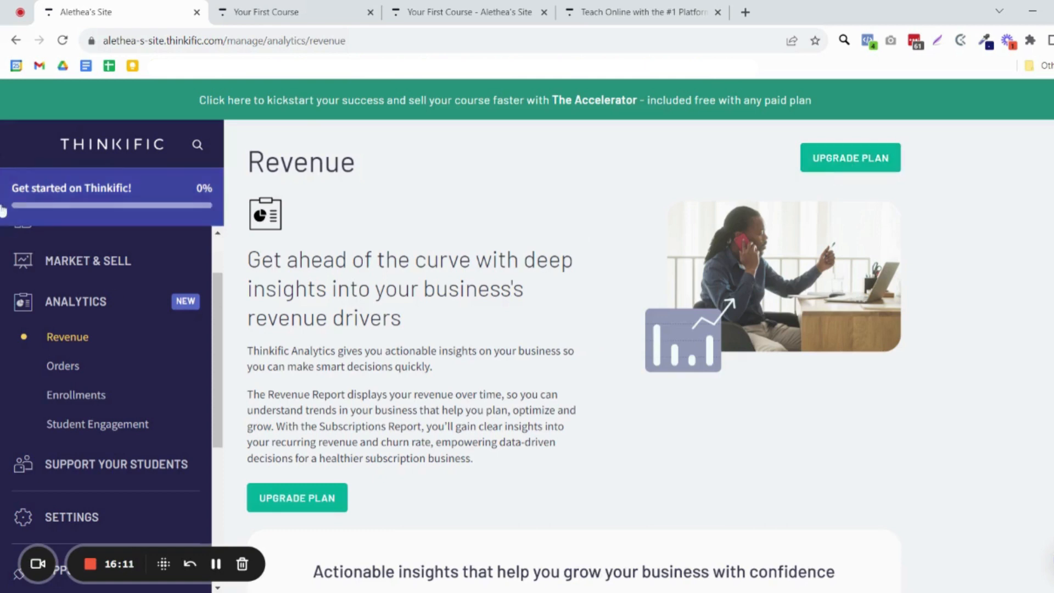
Step: Expand the Support Your Students section, look over its pages and view the Users list
{"action": "scroll", "coordinate": [151, 365], "scroll_direction": "down", "scroll_amount": 2}
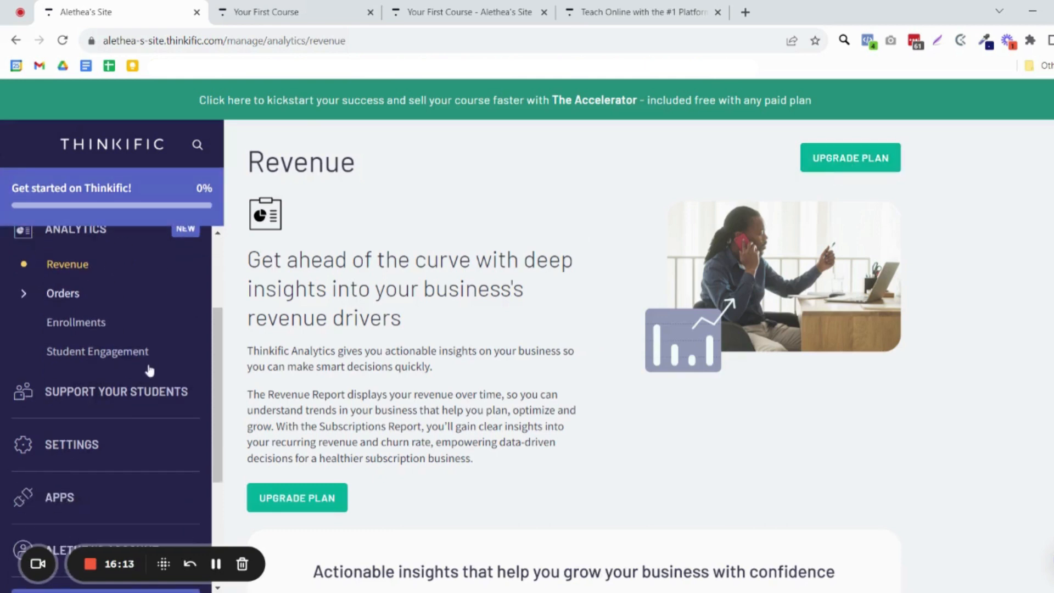
{"action": "left_click", "coordinate": [127, 392]}
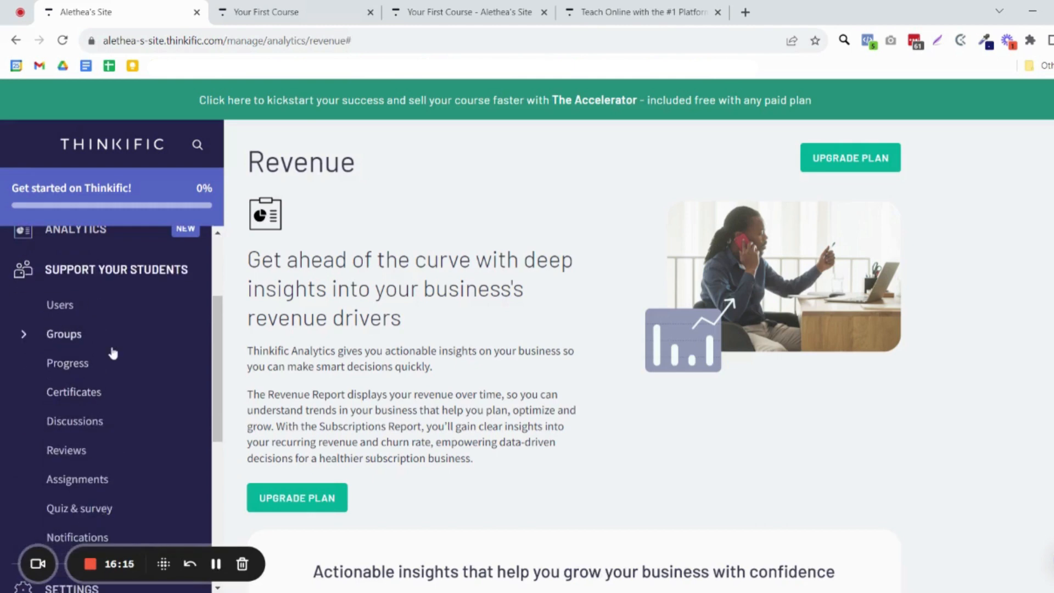
{"action": "scroll", "coordinate": [137, 346], "scroll_direction": "down", "scroll_amount": 2}
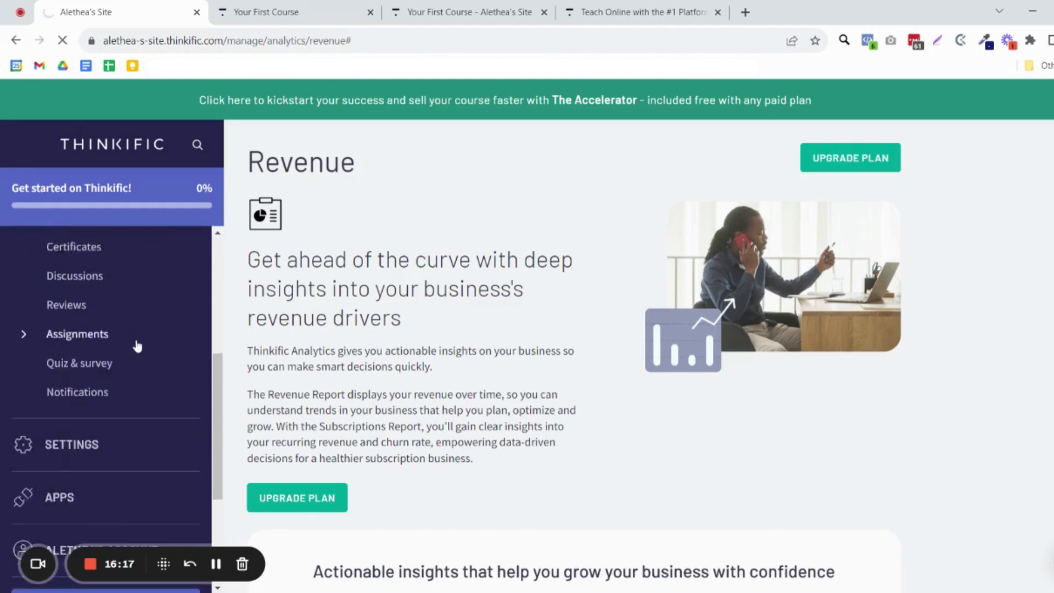
{"action": "scroll", "coordinate": [137, 346], "scroll_direction": "up", "scroll_amount": 2}
{"action": "left_click", "coordinate": [53, 312]}
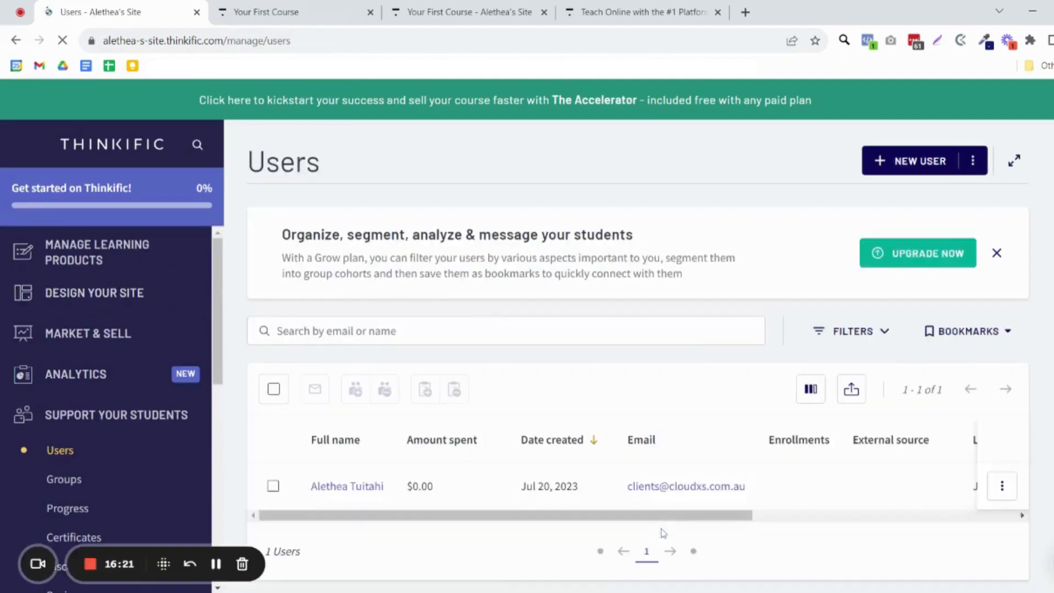
{"action": "scroll", "coordinate": [356, 453], "scroll_direction": "down", "scroll_amount": 1}
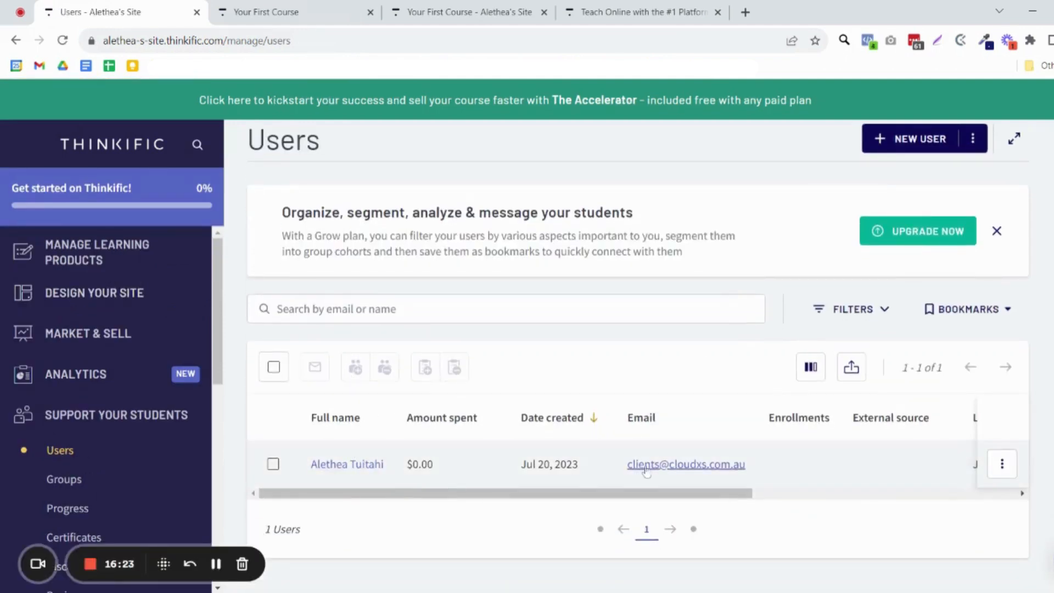
Step: View the Groups page and open the student Progress page listing the courses
{"action": "scroll", "coordinate": [164, 324], "scroll_direction": "down", "scroll_amount": 3}
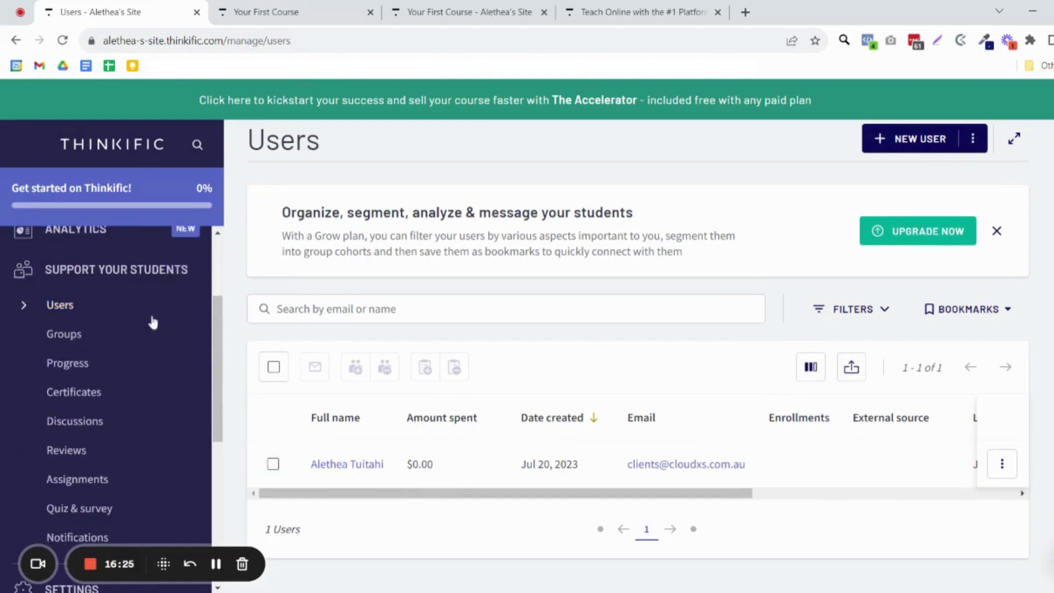
{"action": "left_click", "coordinate": [69, 342]}
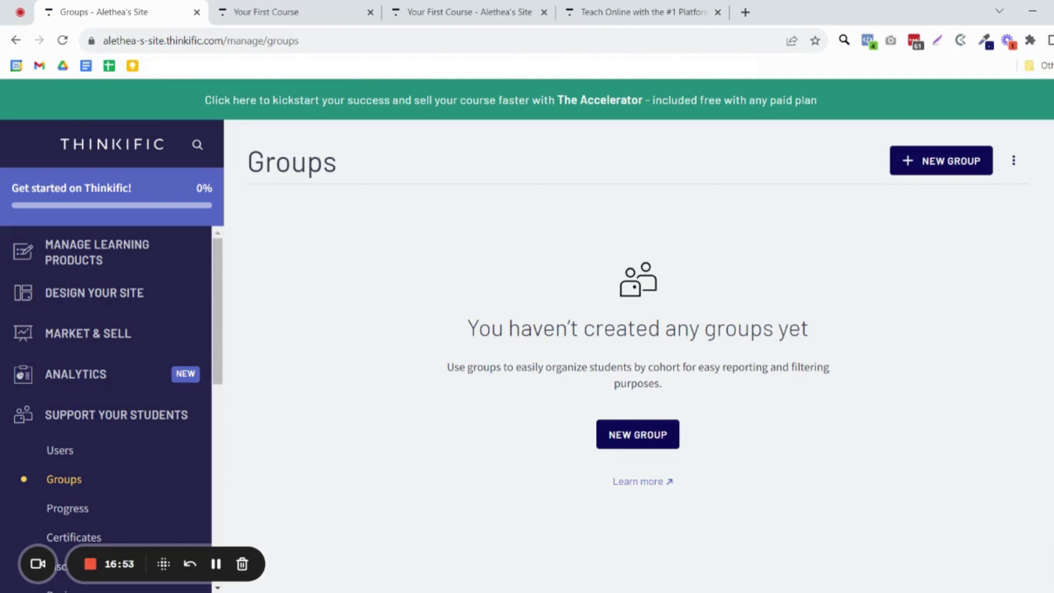
{"action": "scroll", "coordinate": [143, 459], "scroll_direction": "down", "scroll_amount": 4}
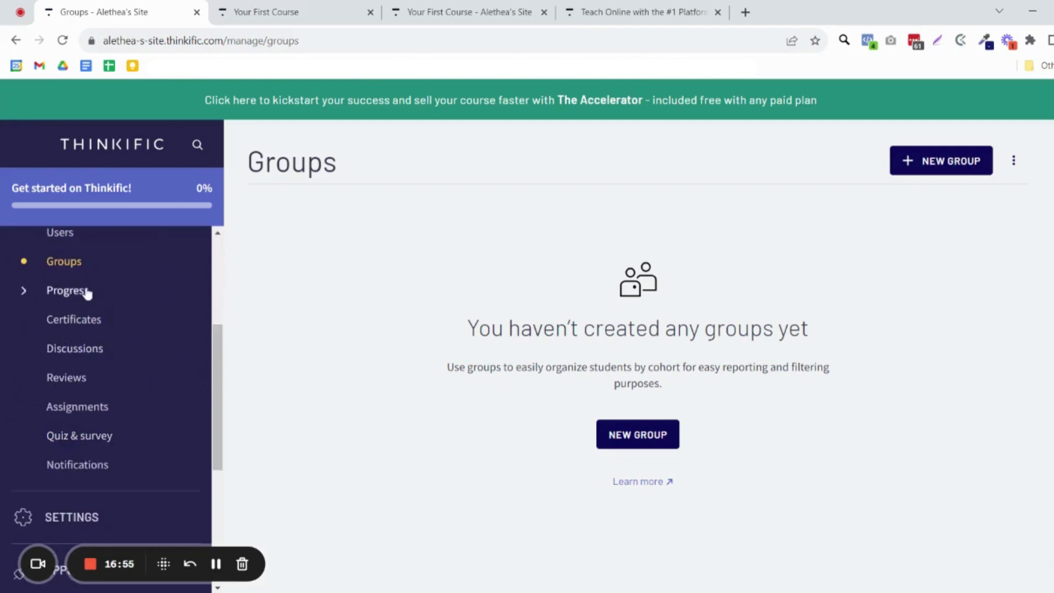
{"action": "left_click", "coordinate": [82, 299]}
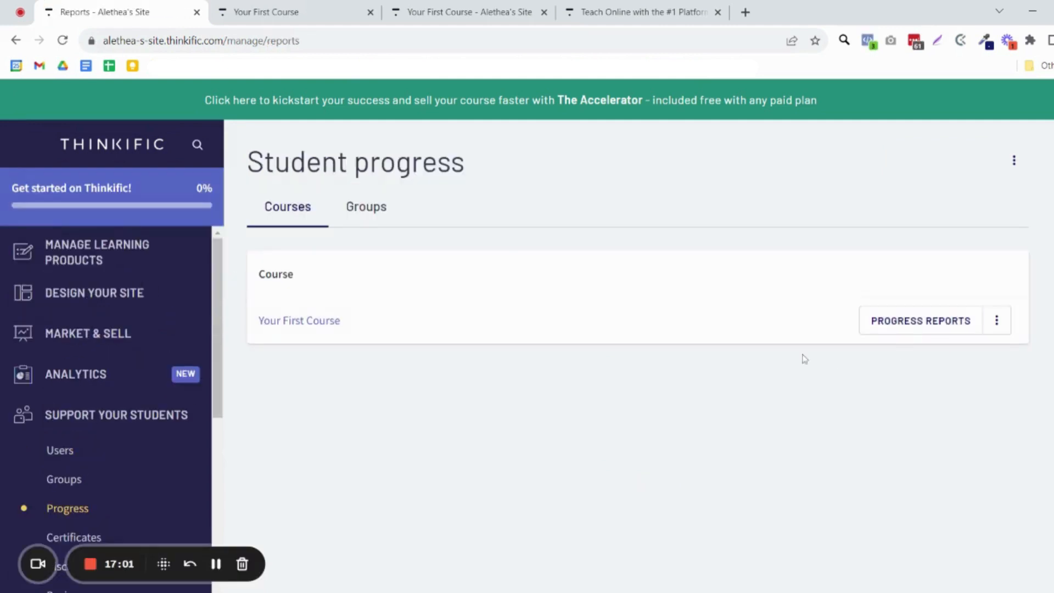
Step: View the Certificates page and open the Discussions page under Support Your Students
{"action": "scroll", "coordinate": [90, 393], "scroll_direction": "down", "scroll_amount": 4}
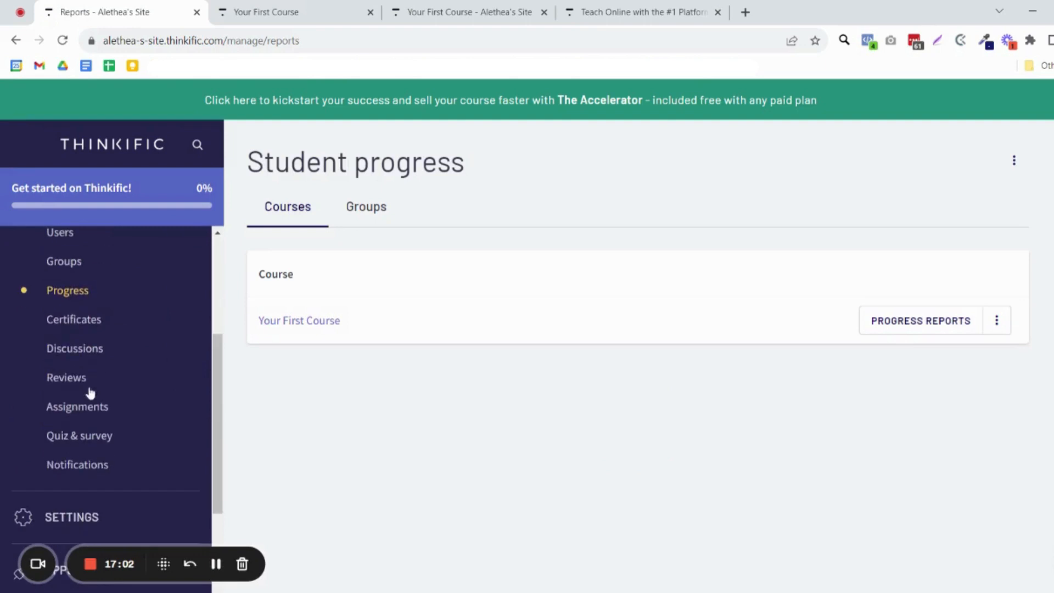
{"action": "left_click", "coordinate": [68, 325]}
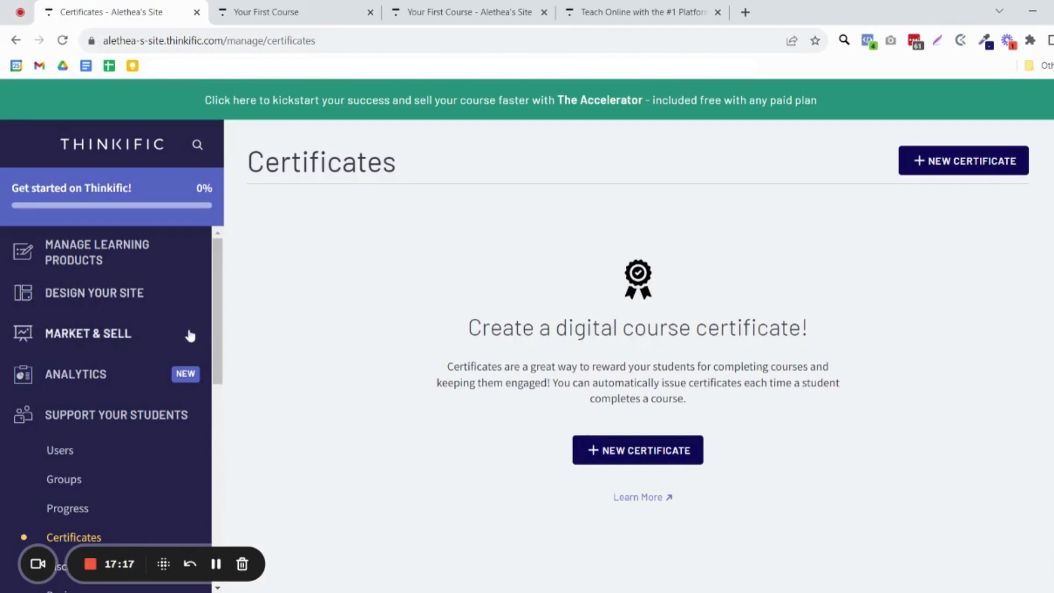
{"action": "scroll", "coordinate": [190, 335], "scroll_direction": "down", "scroll_amount": 3}
{"action": "scroll", "coordinate": [181, 336], "scroll_direction": "down", "scroll_amount": 4}
{"action": "scroll", "coordinate": [159, 345], "scroll_direction": "up", "scroll_amount": 2}
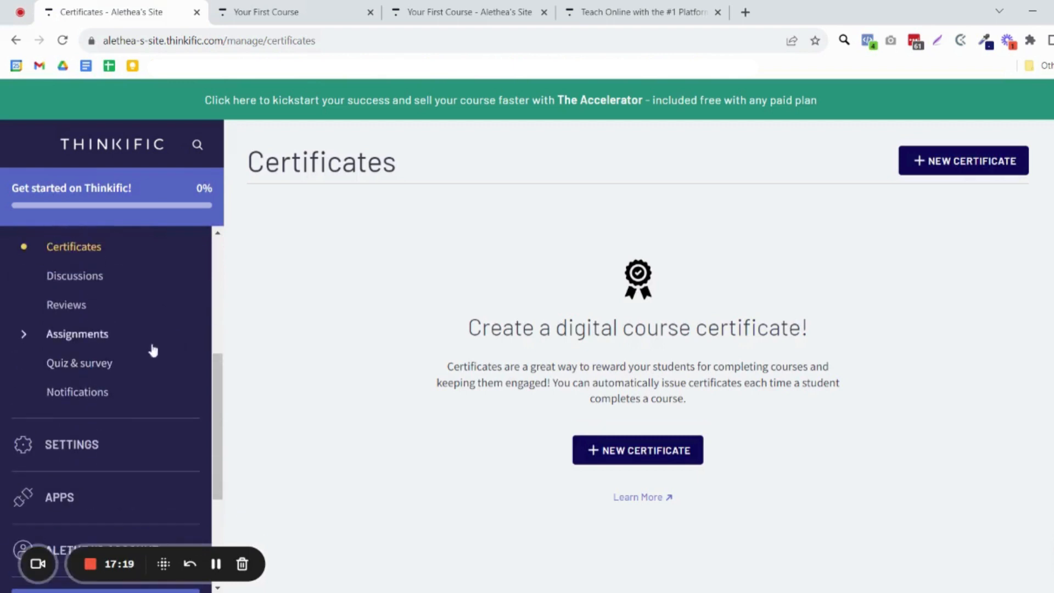
{"action": "left_click", "coordinate": [90, 288]}
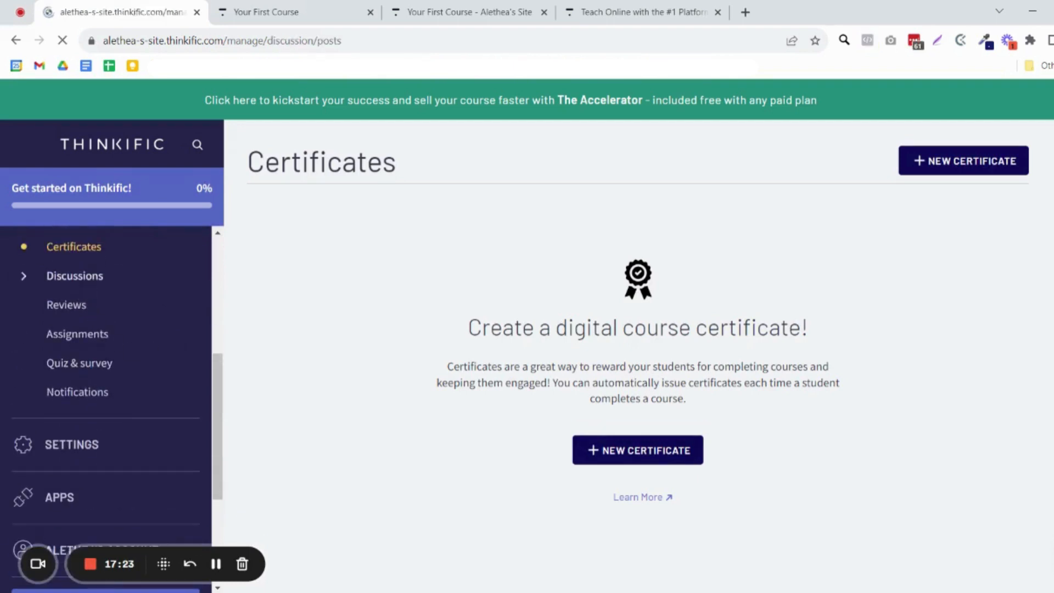
Step: Look over the Discussions page and open the course Reviews page
{"action": "scroll", "coordinate": [118, 370], "scroll_direction": "down", "scroll_amount": 9}
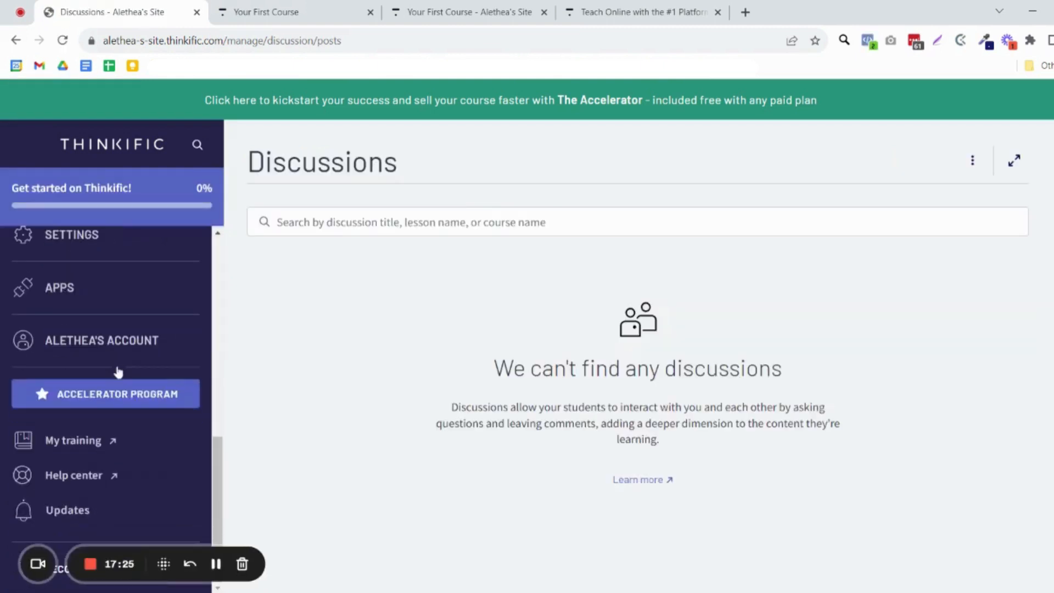
{"action": "scroll", "coordinate": [126, 379], "scroll_direction": "up", "scroll_amount": 1}
{"action": "scroll", "coordinate": [136, 389], "scroll_direction": "up", "scroll_amount": 5}
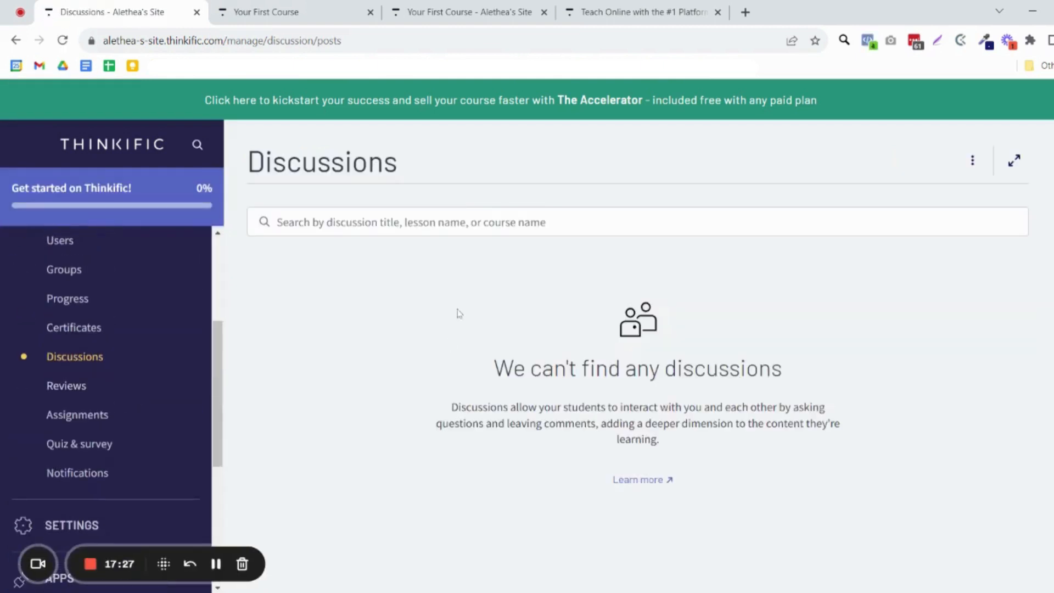
{"action": "left_click", "coordinate": [80, 393]}
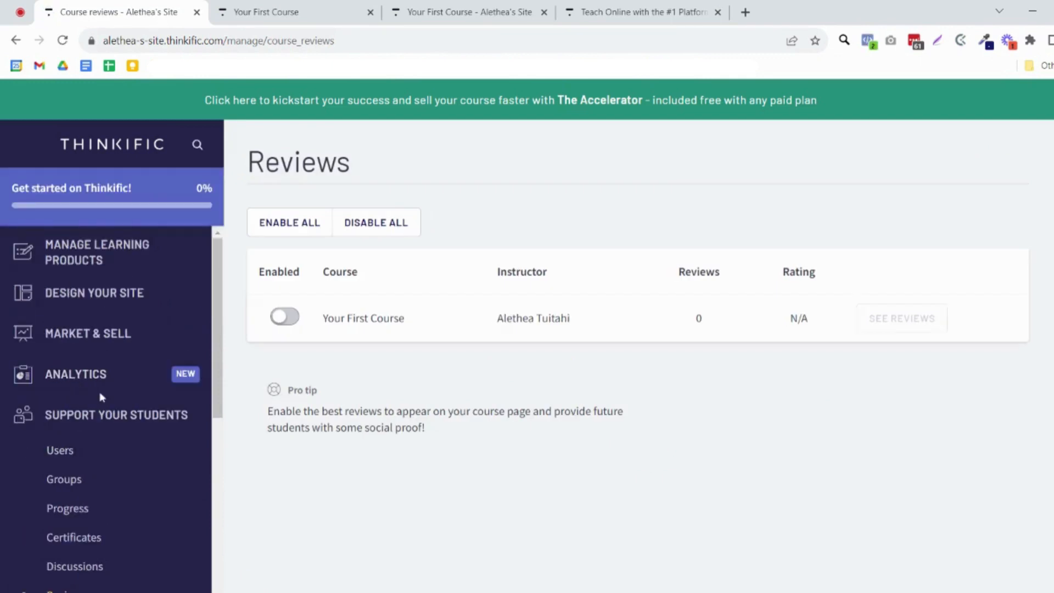
Step: Open the Assignments page from the Support Your Students section
{"action": "scroll", "coordinate": [101, 394], "scroll_direction": "down", "scroll_amount": 6}
{"action": "scroll", "coordinate": [115, 393], "scroll_direction": "up", "scroll_amount": 1}
{"action": "scroll", "coordinate": [117, 393], "scroll_direction": "up", "scroll_amount": 1}
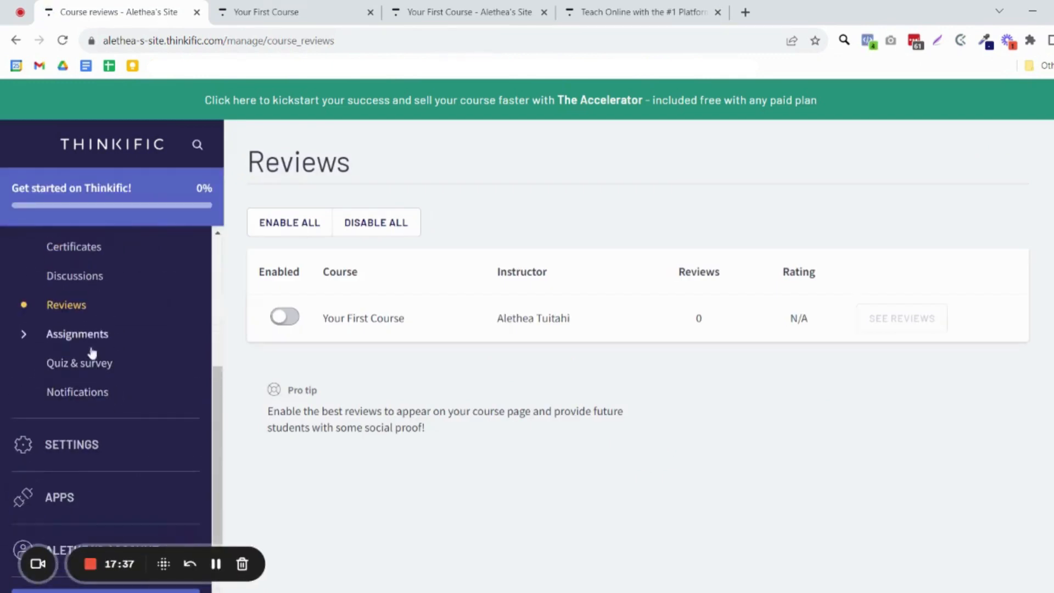
{"action": "left_click", "coordinate": [94, 345]}
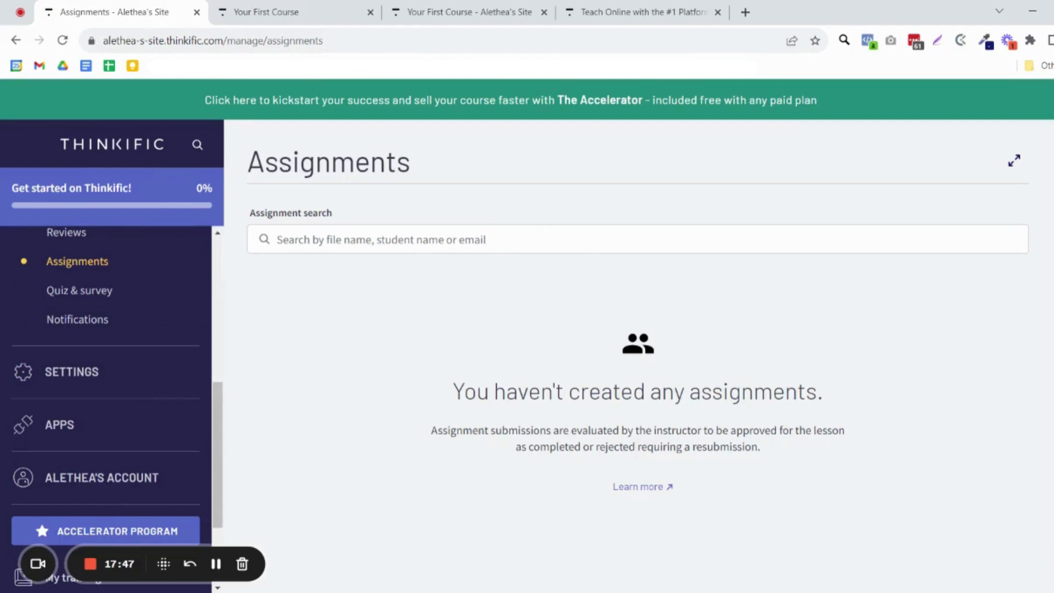
Step: View the Quiz & survey page and open the Notifications page under Support Your Students
{"action": "left_click", "coordinate": [80, 295]}
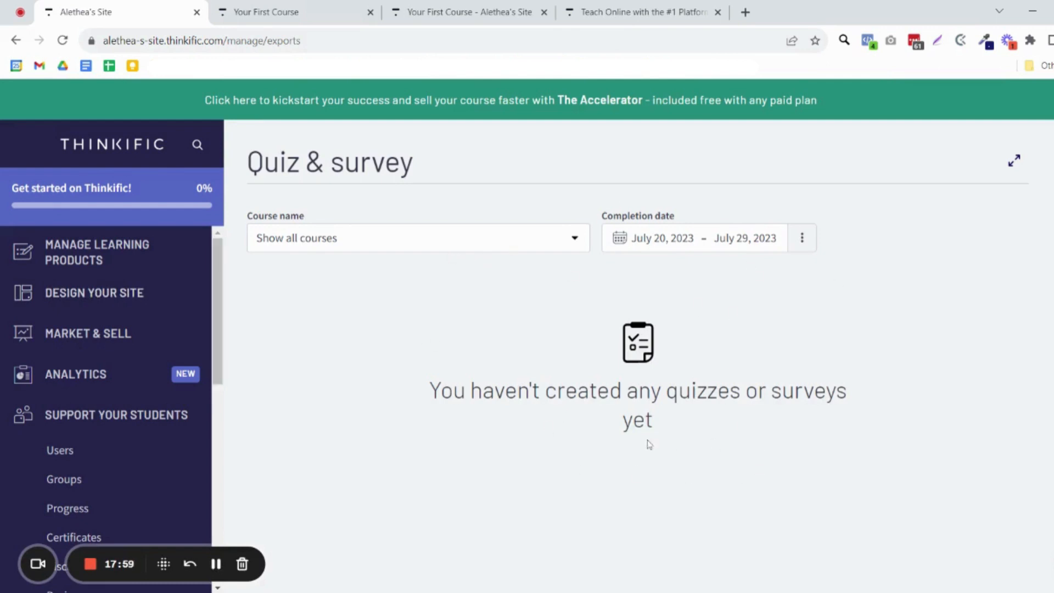
{"action": "scroll", "coordinate": [57, 373], "scroll_direction": "down", "scroll_amount": 8}
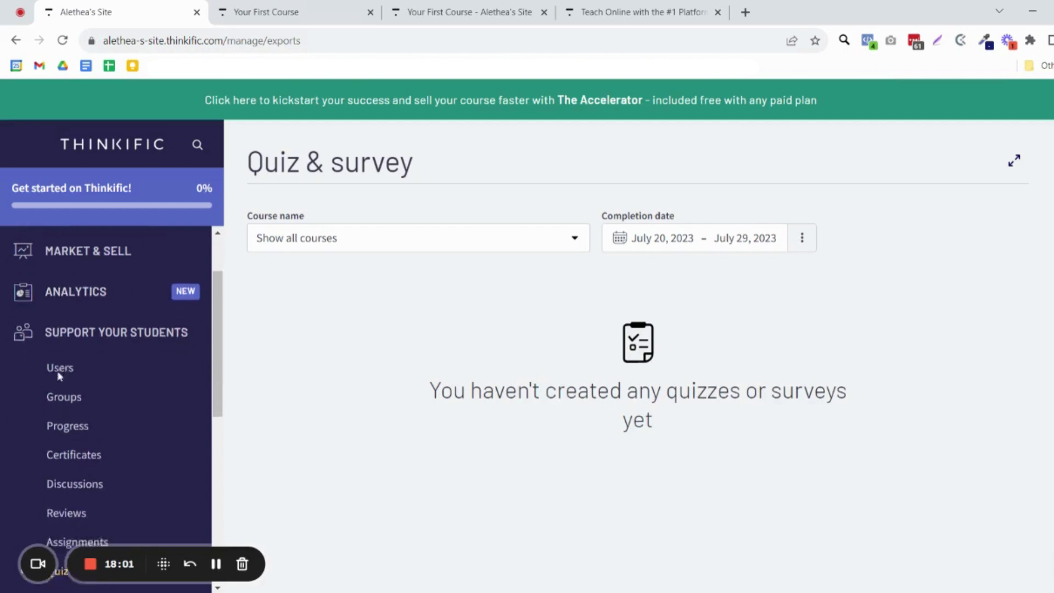
{"action": "scroll", "coordinate": [58, 377], "scroll_direction": "up", "scroll_amount": 3}
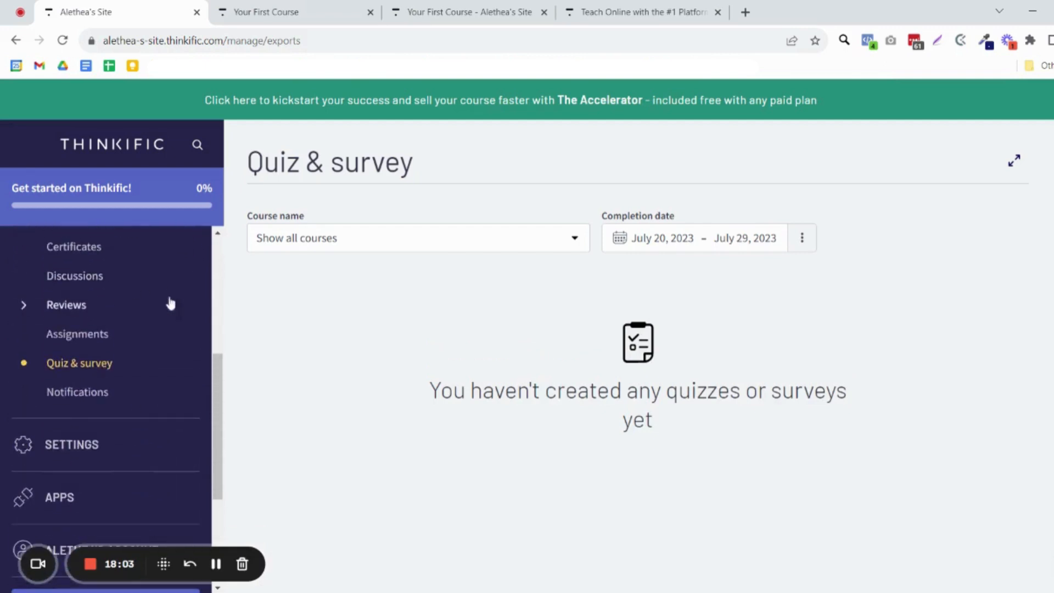
{"action": "left_click", "coordinate": [90, 399]}
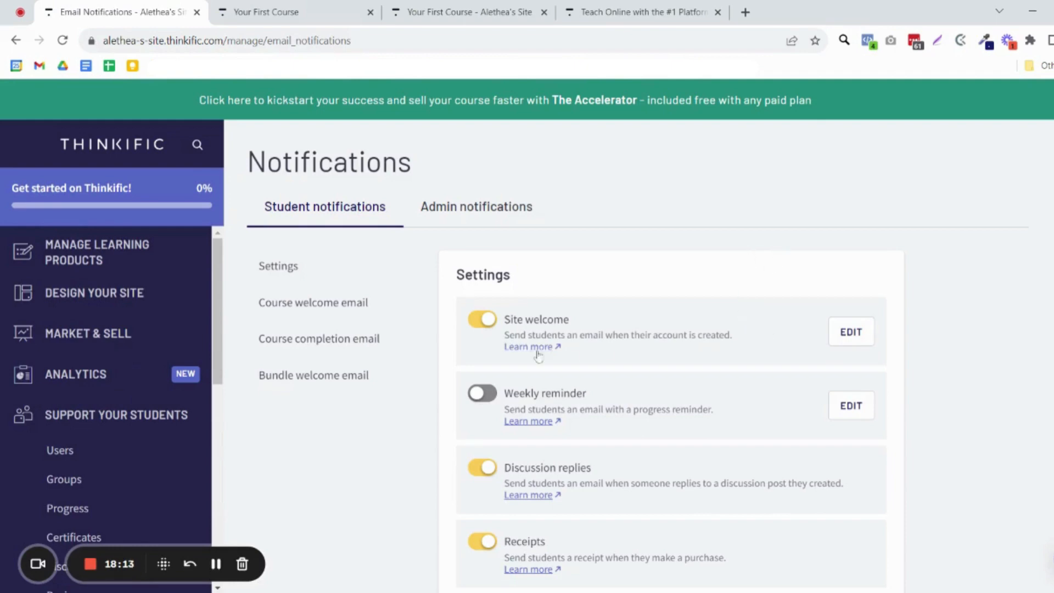
Step: Look through the student notifications, from the general settings to the course welcome, course completion and bundle welcome emails
{"action": "scroll", "coordinate": [646, 359], "scroll_direction": "down", "scroll_amount": 5}
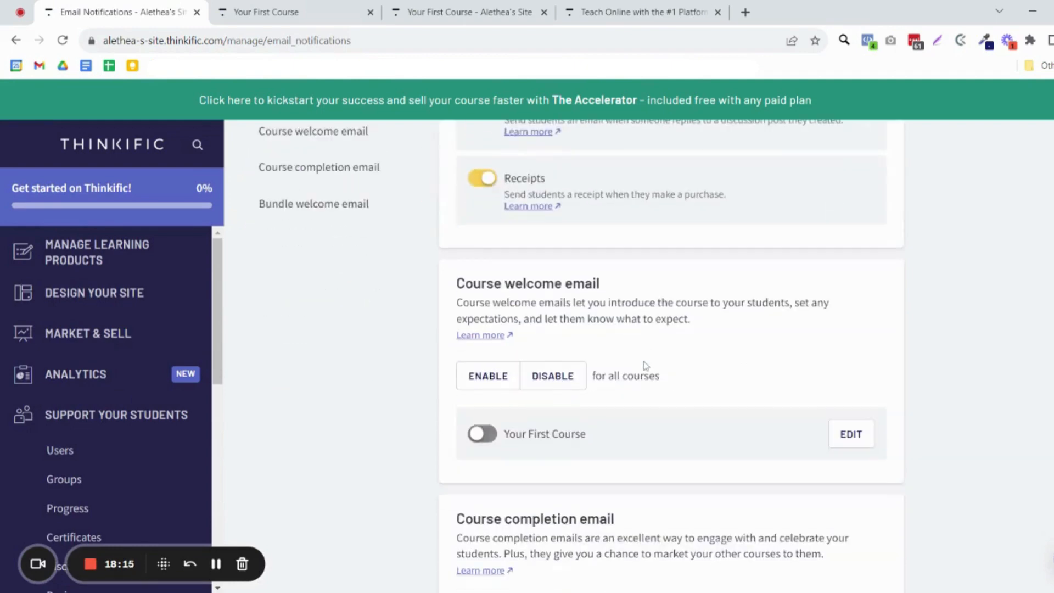
{"action": "scroll", "coordinate": [646, 366], "scroll_direction": "down", "scroll_amount": 1}
{"action": "scroll", "coordinate": [617, 388], "scroll_direction": "down", "scroll_amount": 3}
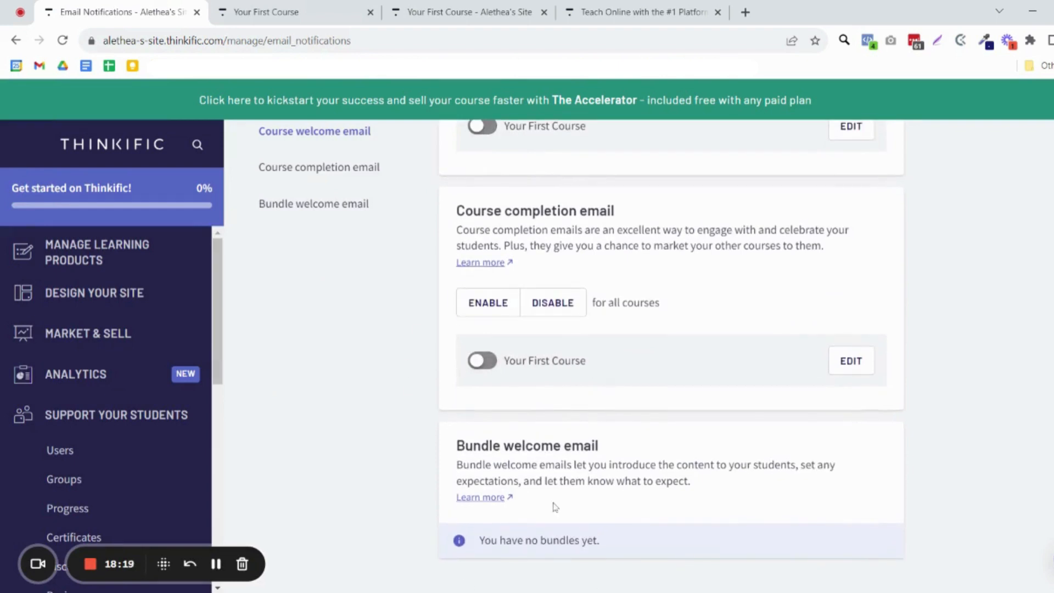
{"action": "left_click_drag", "start_coordinate": [454, 451], "coordinate": [516, 465]}
{"action": "left_click", "coordinate": [516, 466]}
{"action": "scroll", "coordinate": [690, 545], "scroll_direction": "up", "scroll_amount": 10}
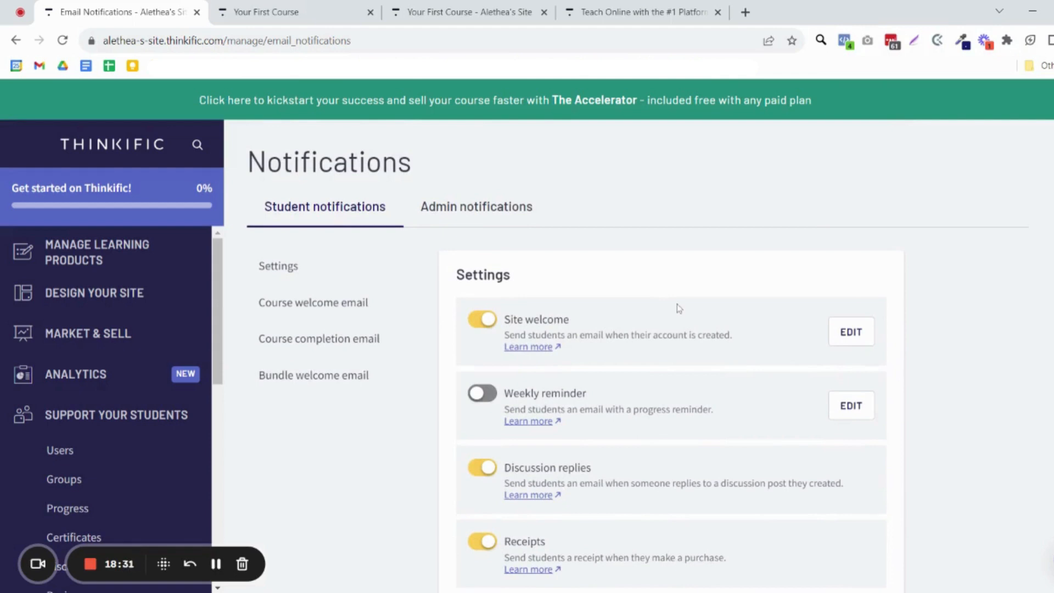
Step: Open the site Settings page and examine the site name under Site details
{"action": "scroll", "coordinate": [172, 404], "scroll_direction": "down", "scroll_amount": 3}
{"action": "scroll", "coordinate": [172, 404], "scroll_direction": "down", "scroll_amount": 5}
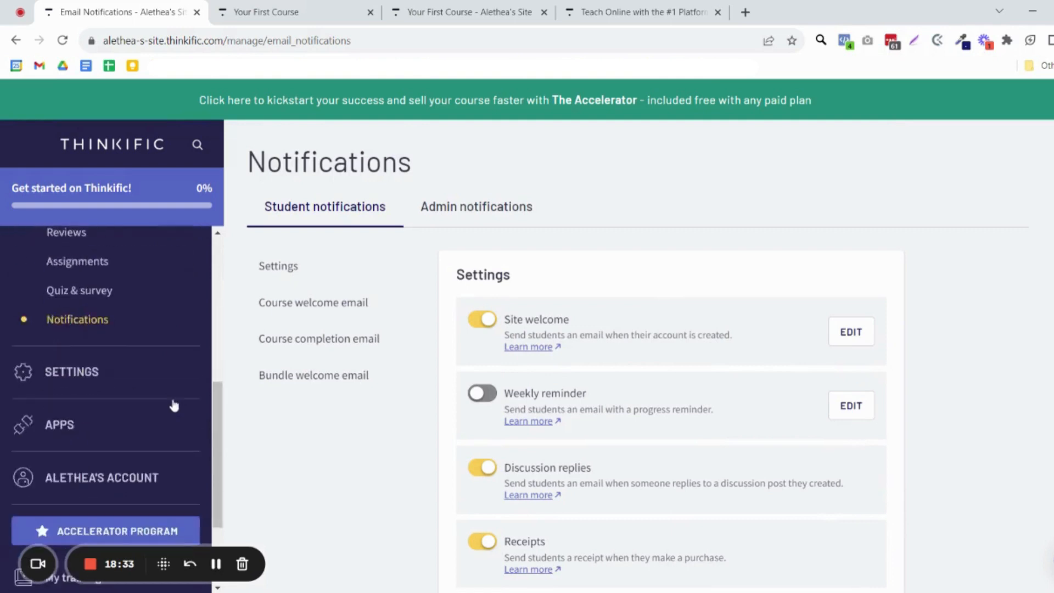
{"action": "left_click", "coordinate": [66, 307]}
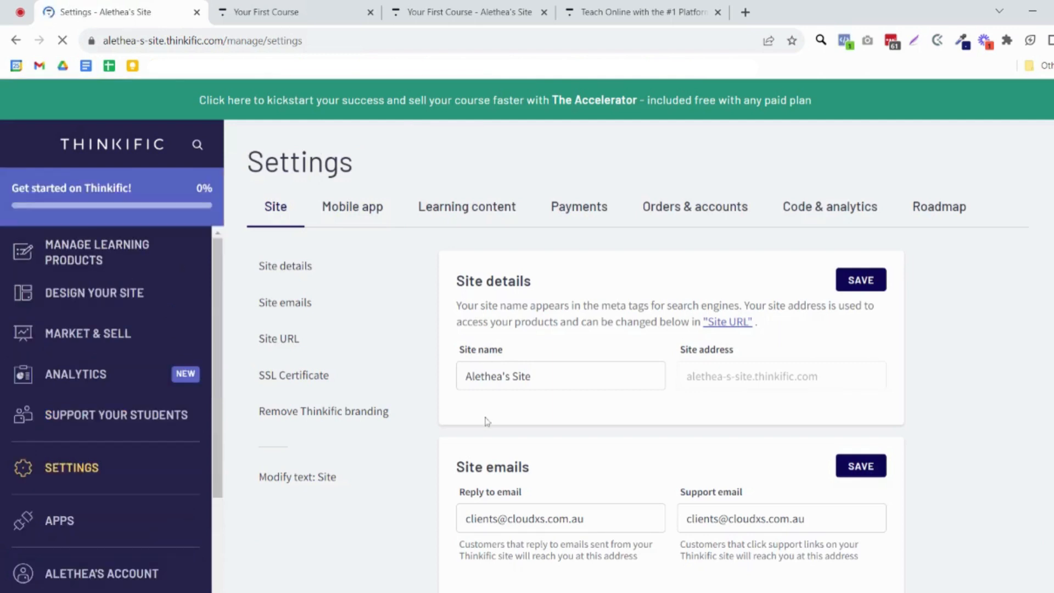
{"action": "scroll", "coordinate": [805, 400], "scroll_direction": "down", "scroll_amount": 1}
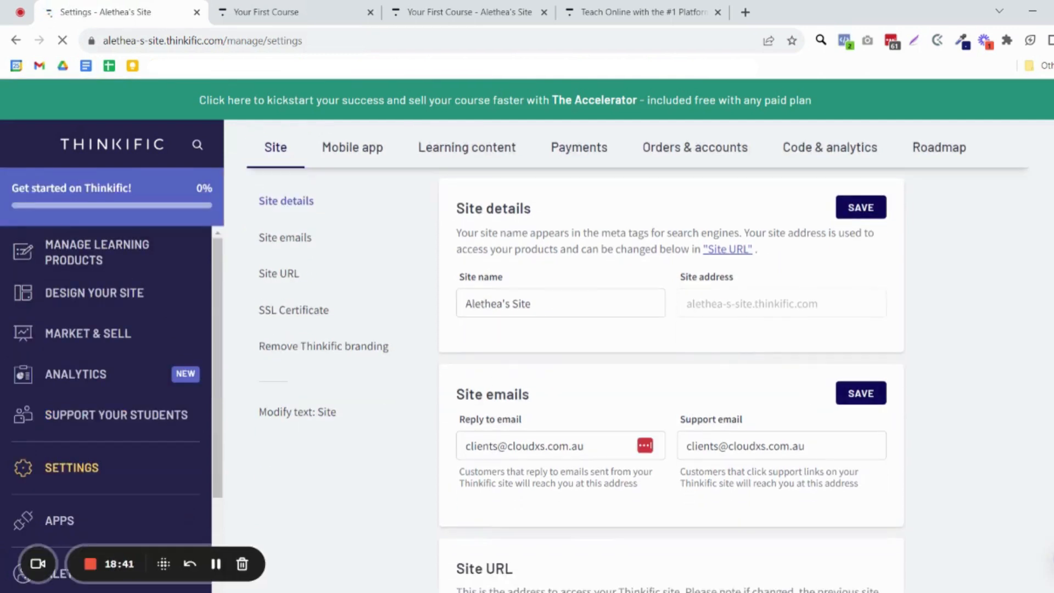
{"action": "left_click_drag", "start_coordinate": [534, 304], "coordinate": [464, 303]}
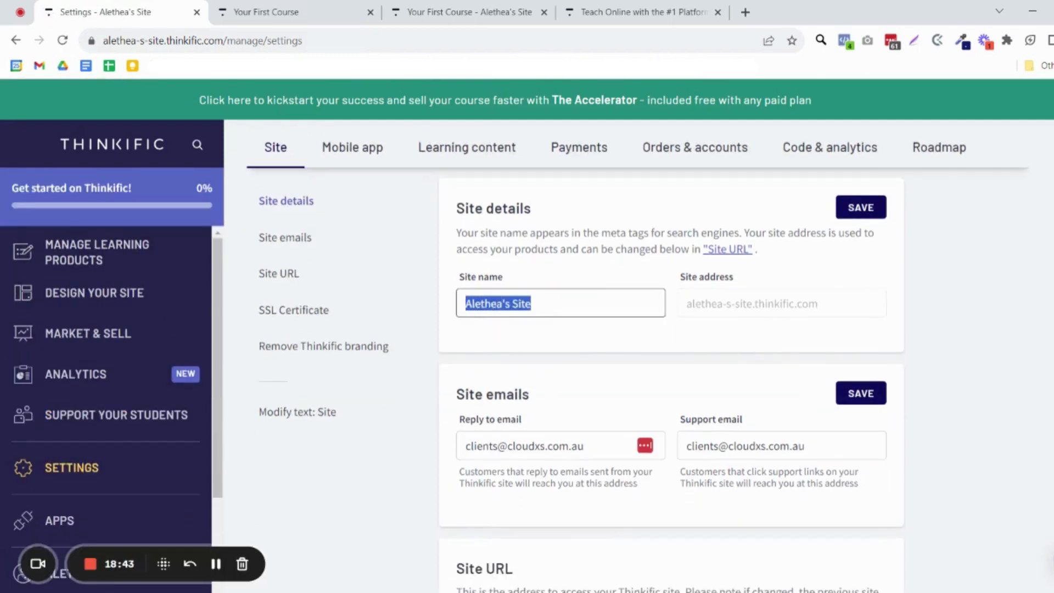
{"action": "left_click", "coordinate": [462, 309]}
{"action": "left_click_drag", "start_coordinate": [531, 304], "coordinate": [464, 304]}
{"action": "left_click", "coordinate": [471, 328]}
Step: View the editing form for the My Thinkific URL and cancel it
{"action": "scroll", "coordinate": [516, 374], "scroll_direction": "down", "scroll_amount": 5}
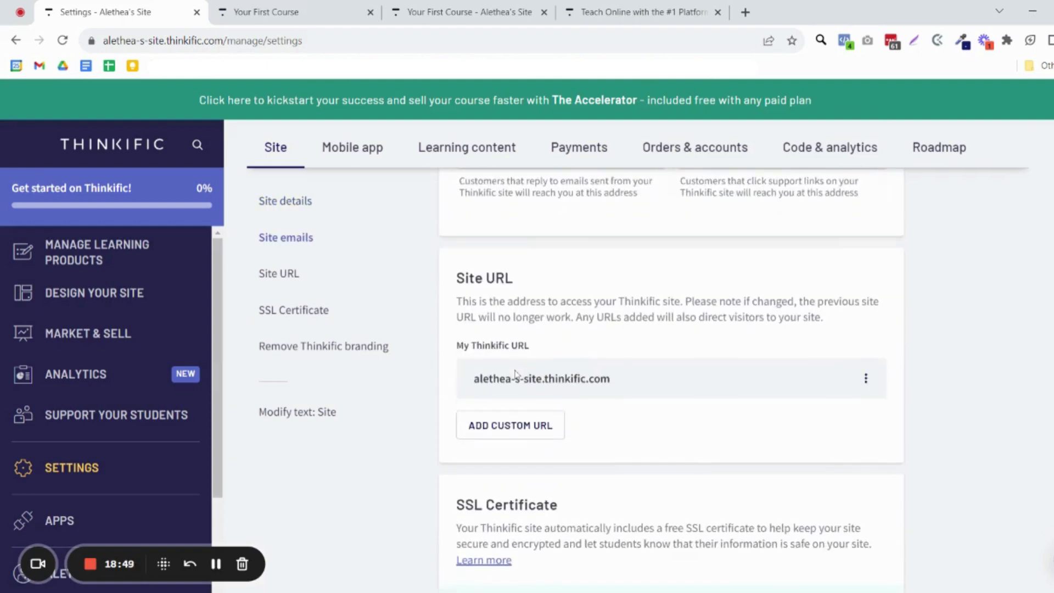
{"action": "left_click", "coordinate": [866, 378]}
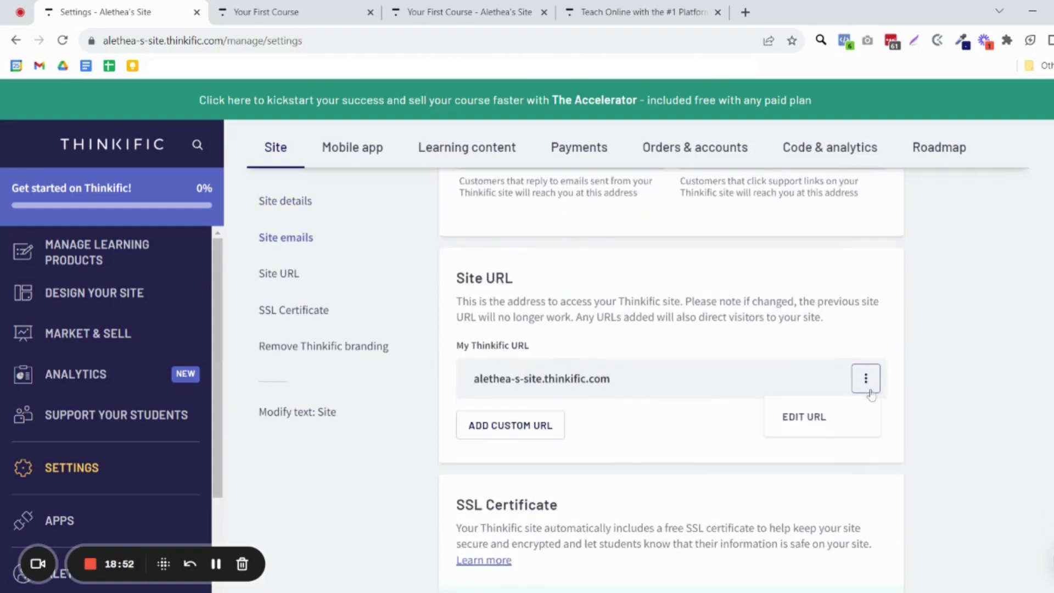
{"action": "left_click", "coordinate": [815, 435]}
{"action": "left_click_drag", "start_coordinate": [710, 384], "coordinate": [776, 384]}
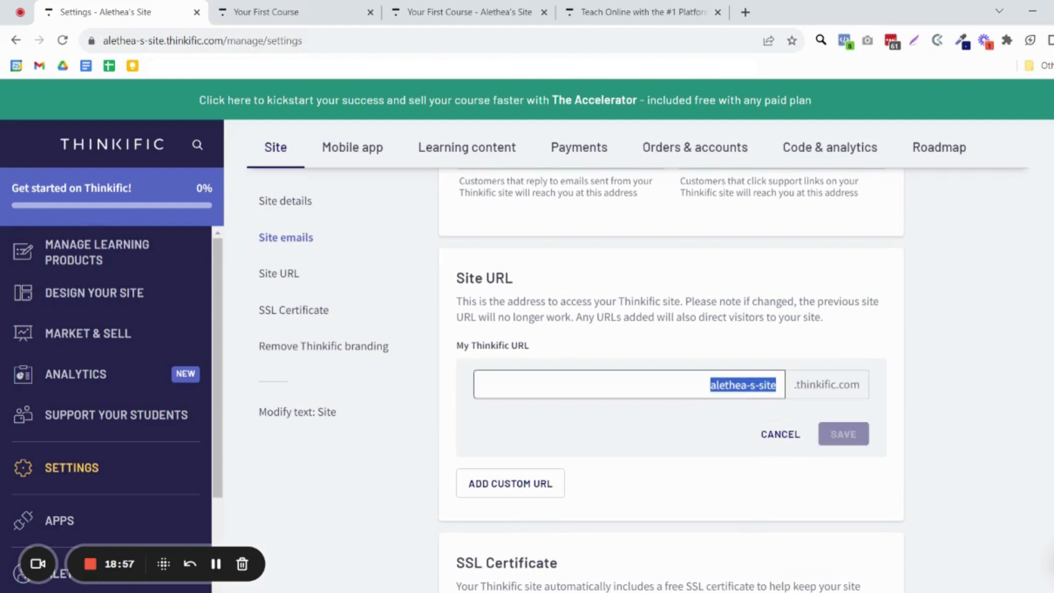
{"action": "left_click", "coordinate": [779, 433]}
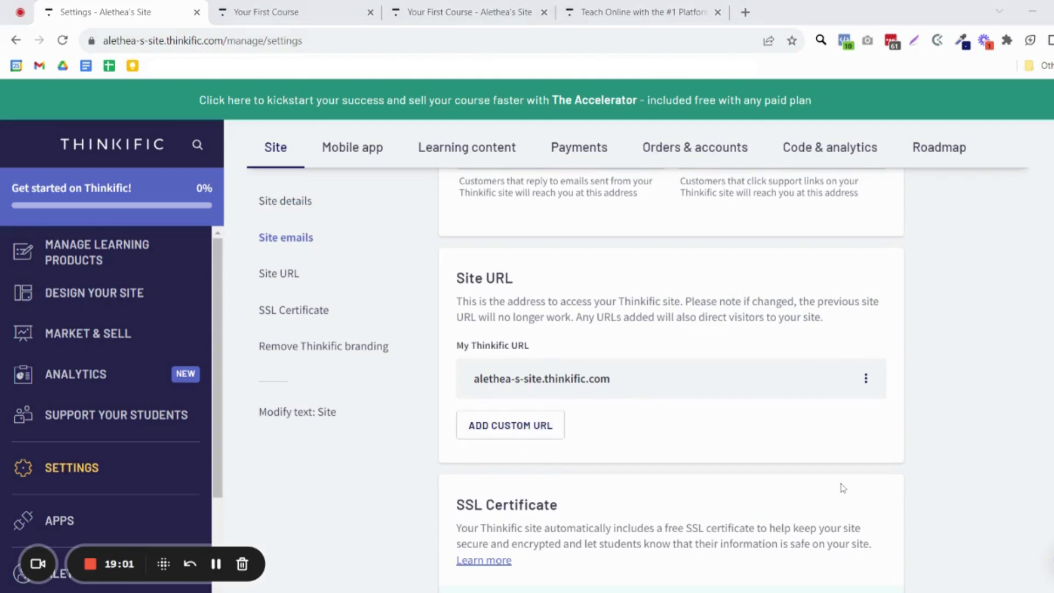
Step: View the form for adding a custom site URL and cancel it
{"action": "left_click", "coordinate": [544, 428]}
{"action": "scroll", "coordinate": [589, 476], "scroll_direction": "down", "scroll_amount": 2}
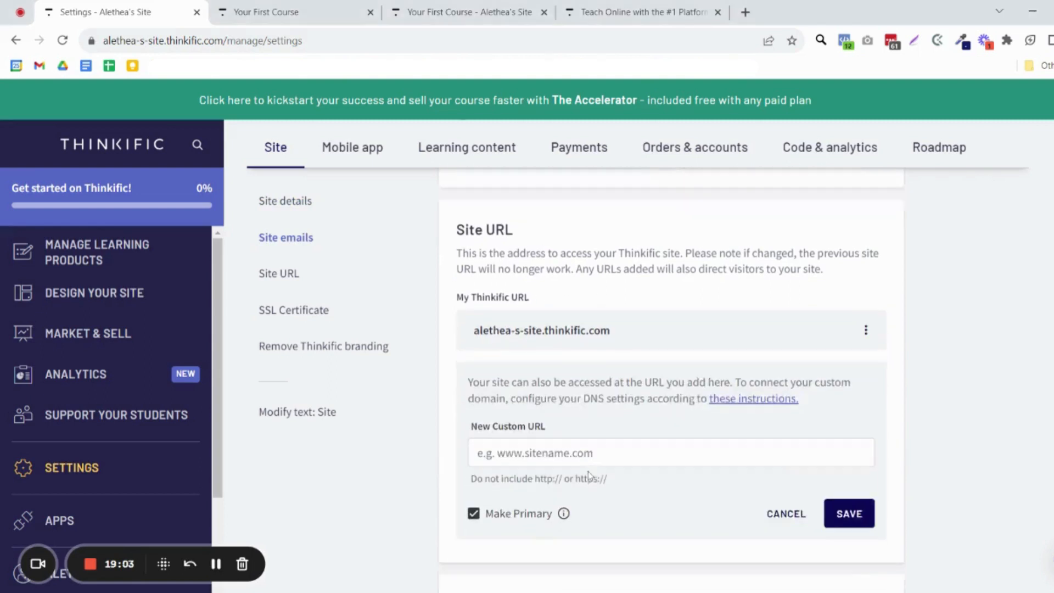
{"action": "scroll", "coordinate": [589, 475], "scroll_direction": "down", "scroll_amount": 1}
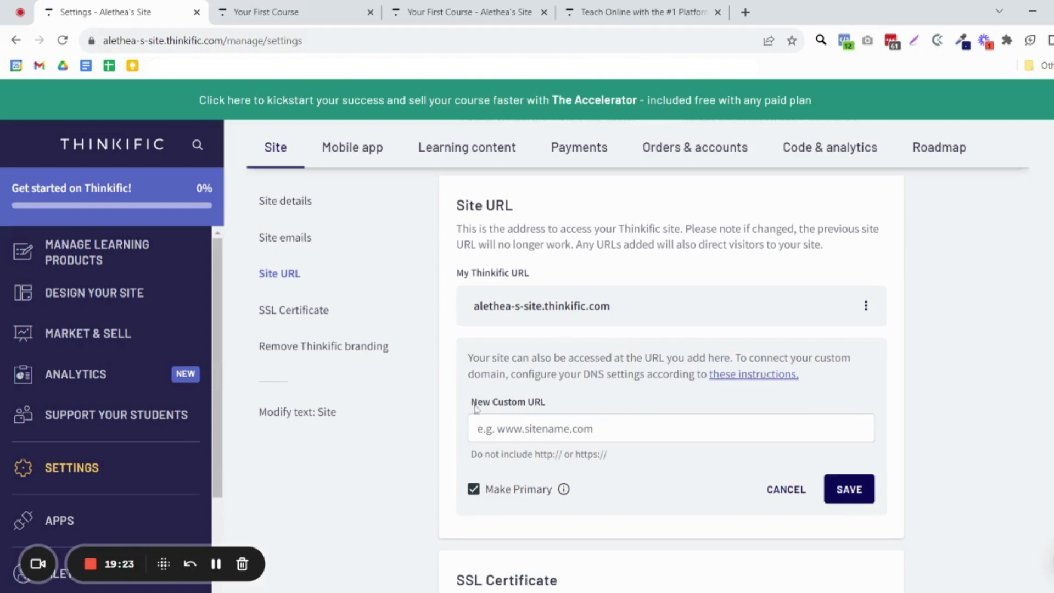
{"action": "left_click", "coordinate": [781, 490]}
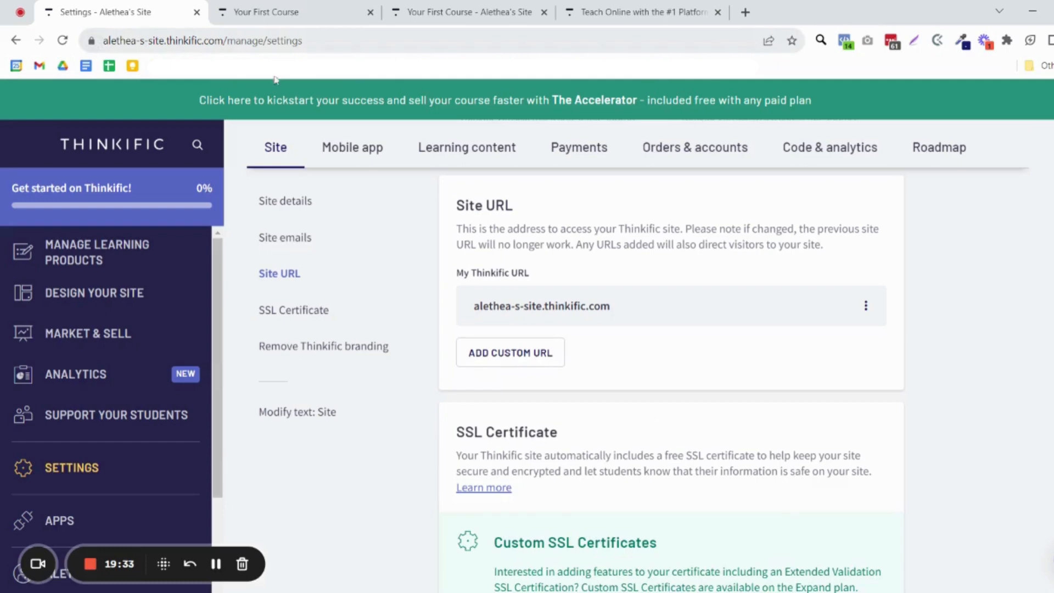
Step: Examine the SSL Certificate, Remove Thinkific branding and Modify text sections of the Site settings
{"action": "scroll", "coordinate": [463, 374], "scroll_direction": "down", "scroll_amount": 1}
{"action": "scroll", "coordinate": [463, 373], "scroll_direction": "up", "scroll_amount": 3}
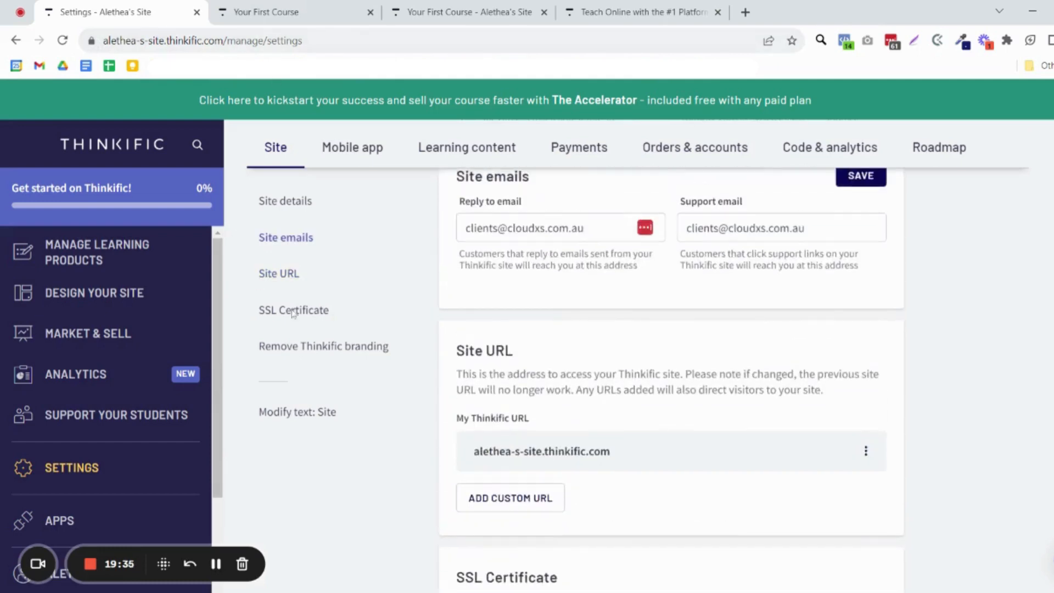
{"action": "left_click", "coordinate": [294, 311]}
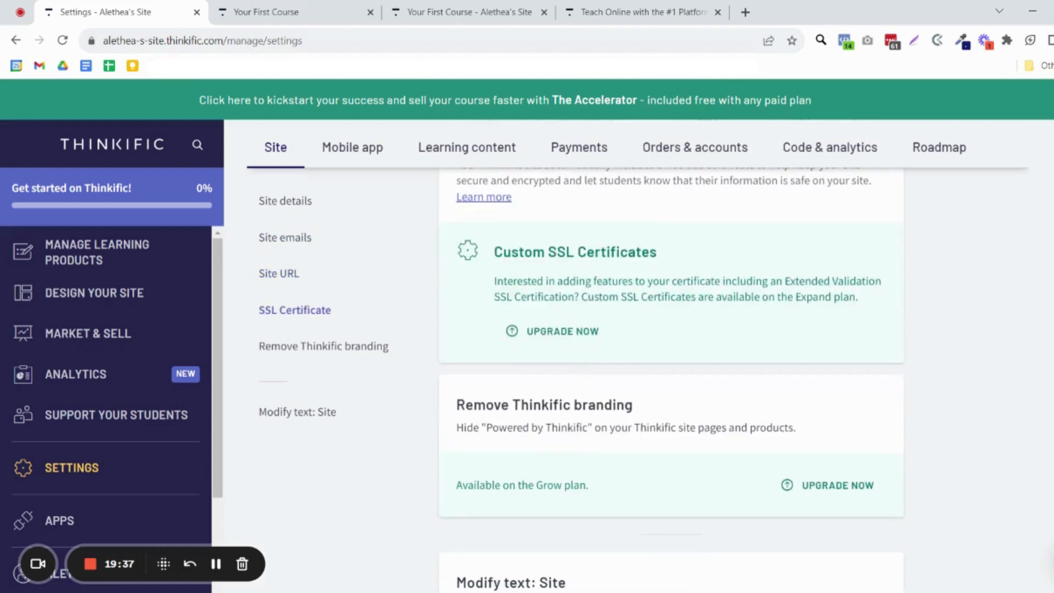
{"action": "scroll", "coordinate": [588, 319], "scroll_direction": "up", "scroll_amount": 2}
{"action": "scroll", "coordinate": [588, 320], "scroll_direction": "down", "scroll_amount": 5}
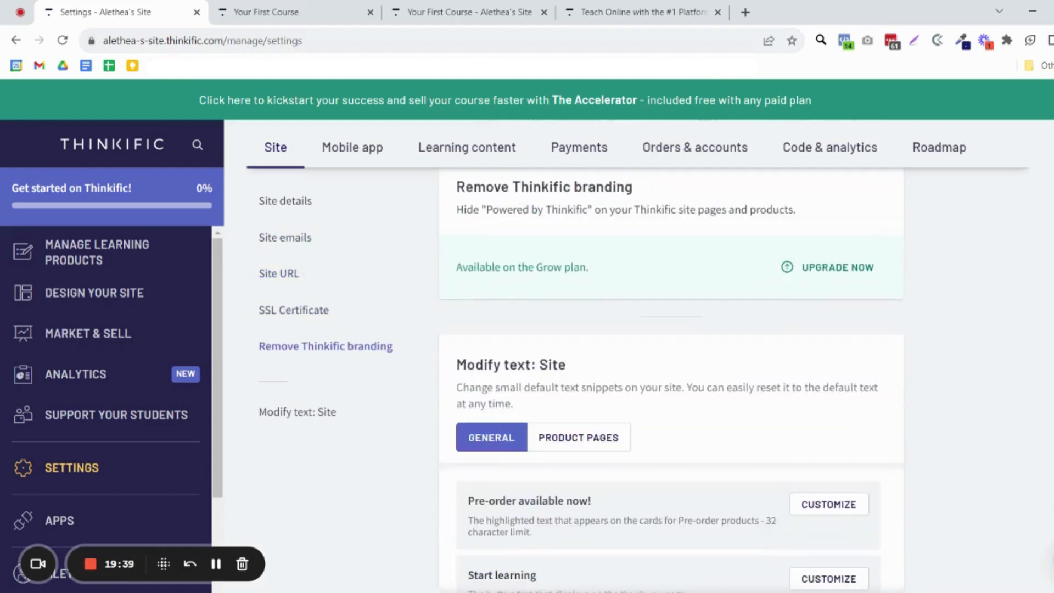
{"action": "scroll", "coordinate": [671, 351], "scroll_direction": "up", "scroll_amount": 1}
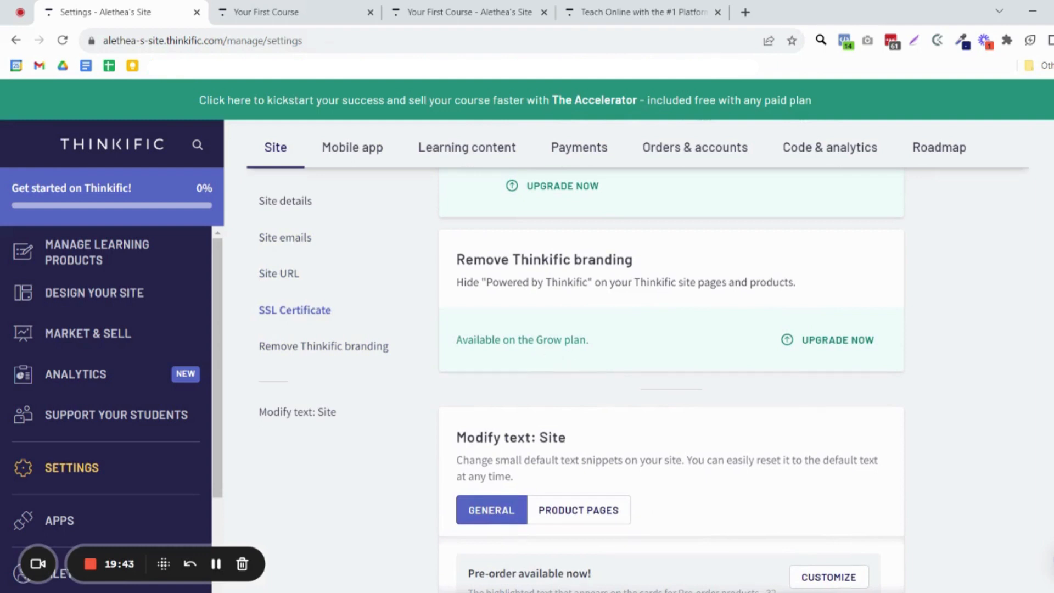
{"action": "scroll", "coordinate": [581, 352], "scroll_direction": "down", "scroll_amount": 3}
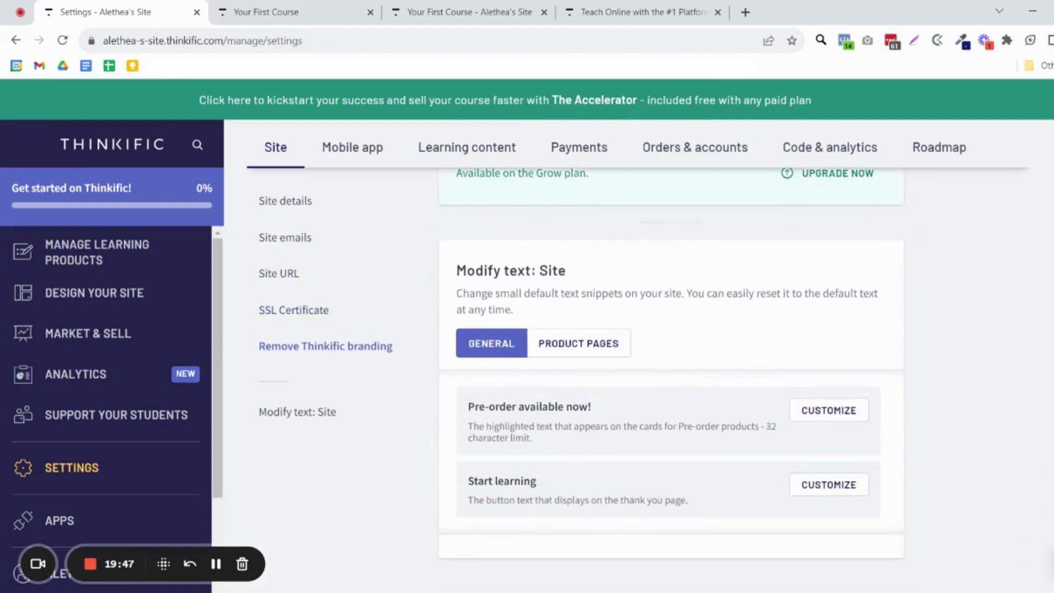
{"action": "scroll", "coordinate": [428, 384], "scroll_direction": "up", "scroll_amount": 10}
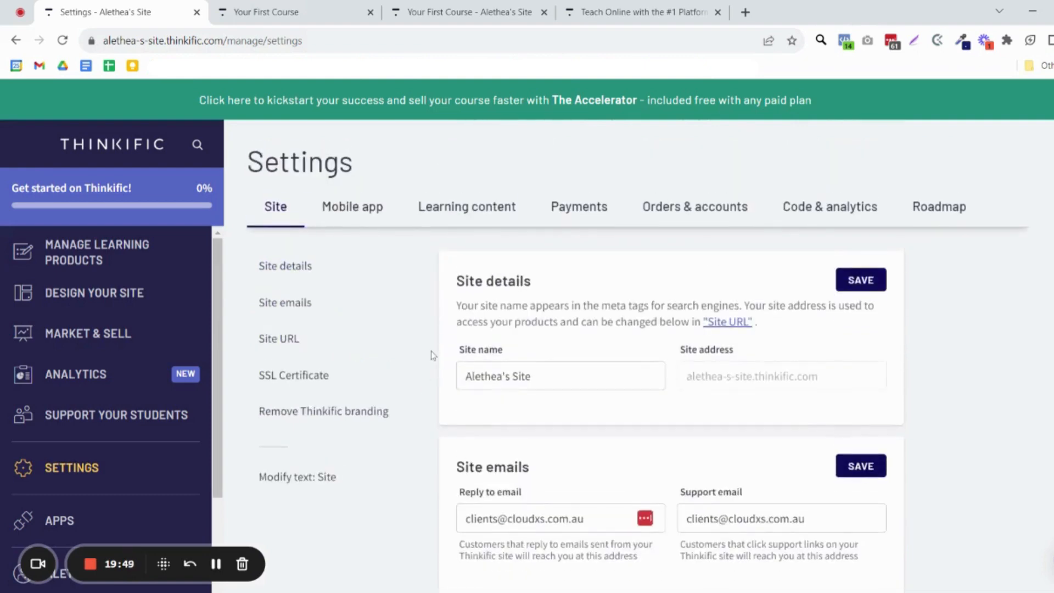
Step: Open the Mobile app settings and compare the Your Branded App and Thinkific Branded App options
{"action": "left_click", "coordinate": [375, 213]}
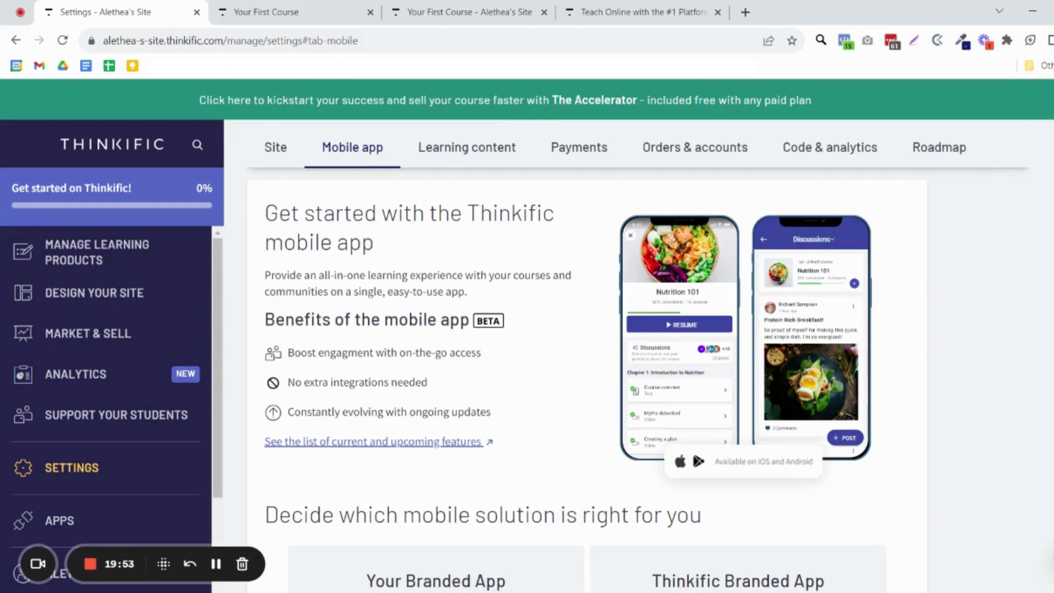
{"action": "scroll", "coordinate": [593, 428], "scroll_direction": "down", "scroll_amount": 5}
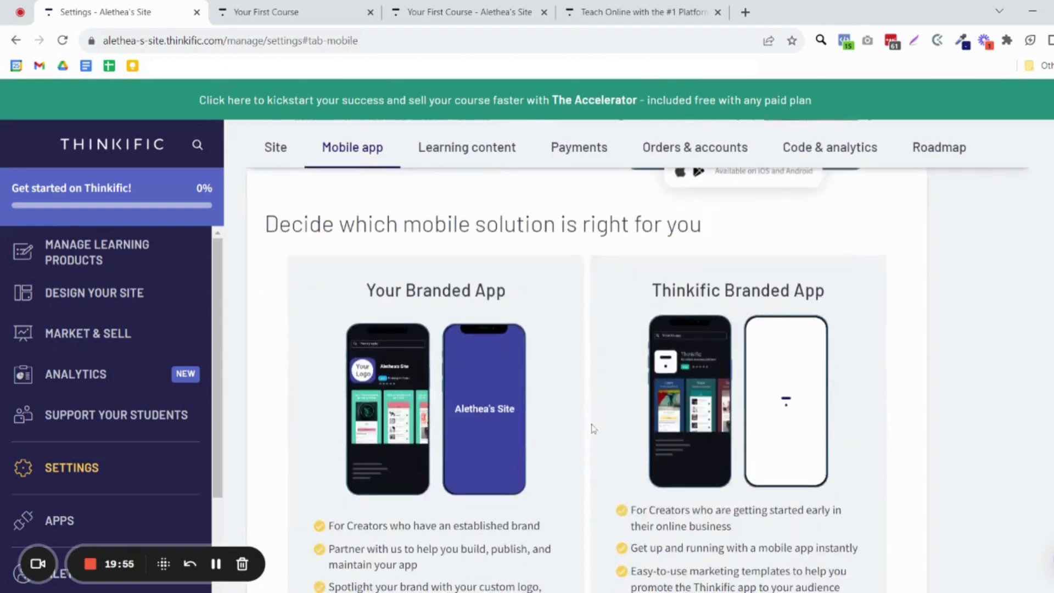
{"action": "scroll", "coordinate": [592, 428], "scroll_direction": "down", "scroll_amount": 3}
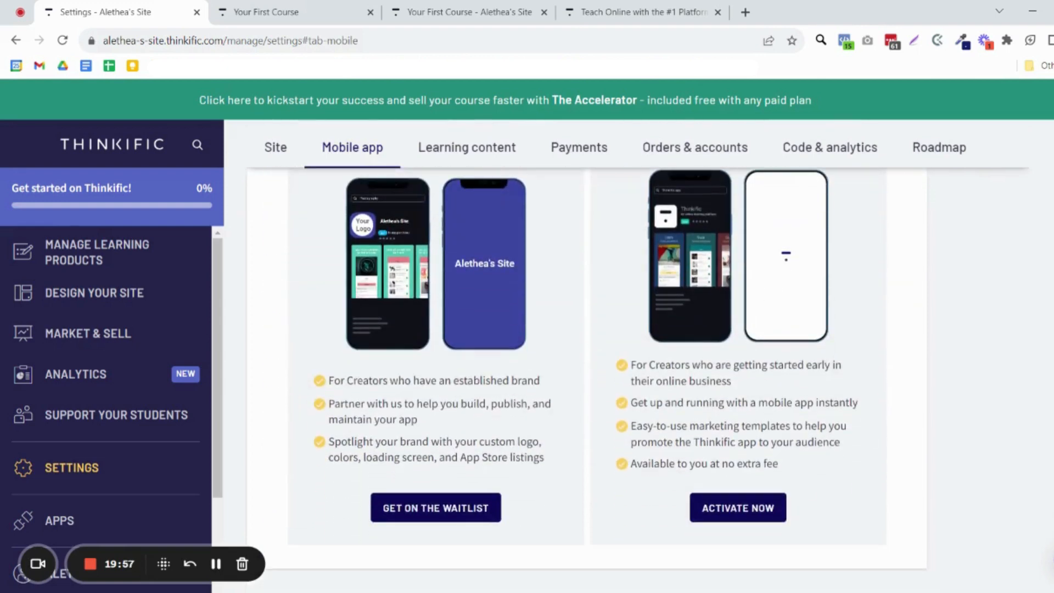
{"action": "scroll", "coordinate": [494, 473], "scroll_direction": "up", "scroll_amount": 3}
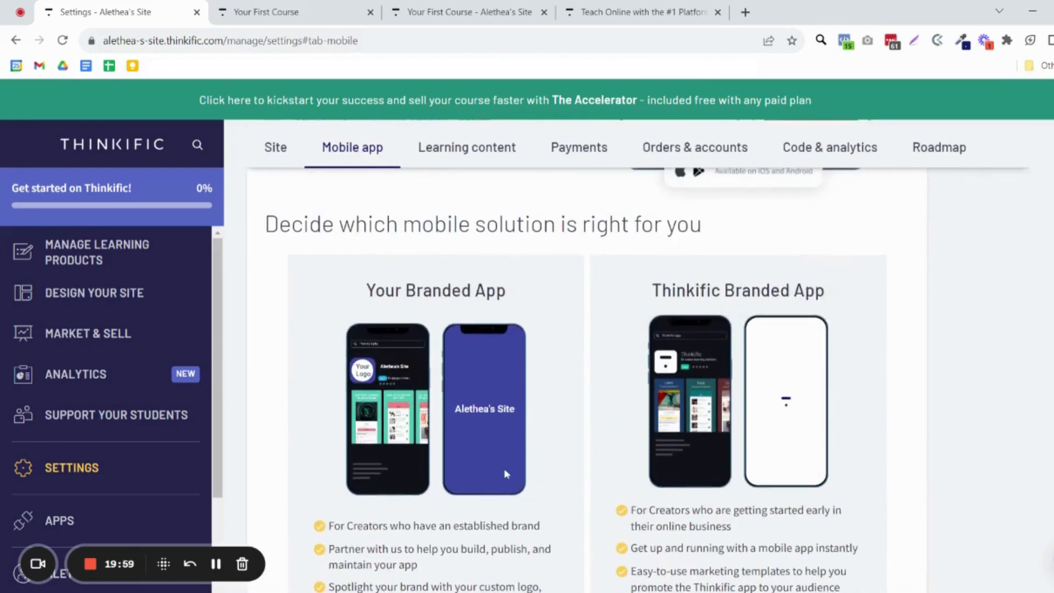
{"action": "scroll", "coordinate": [504, 471], "scroll_direction": "down", "scroll_amount": 3}
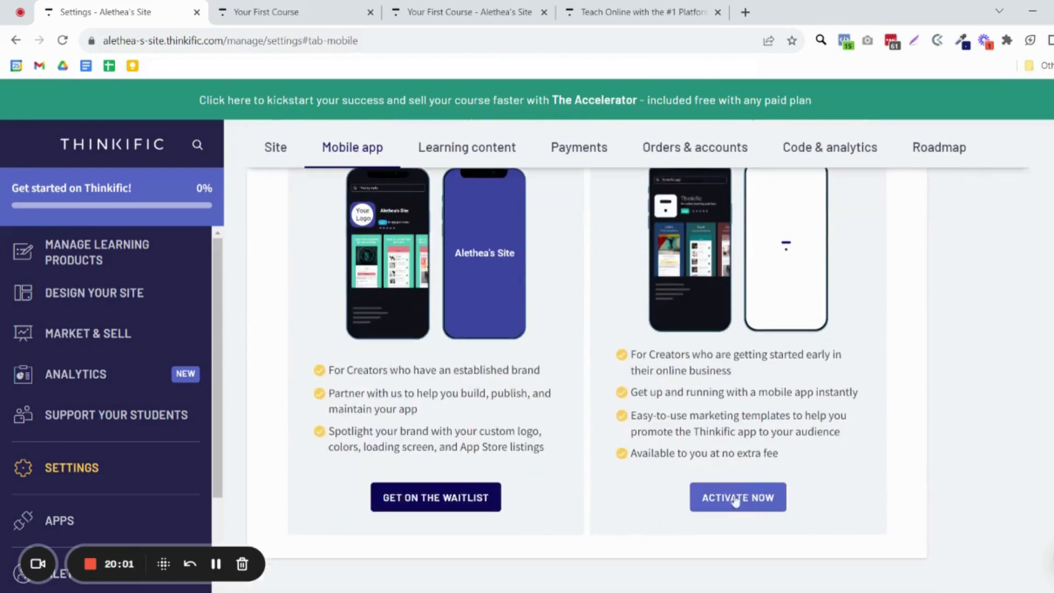
{"action": "scroll", "coordinate": [735, 502], "scroll_direction": "up", "scroll_amount": 8}
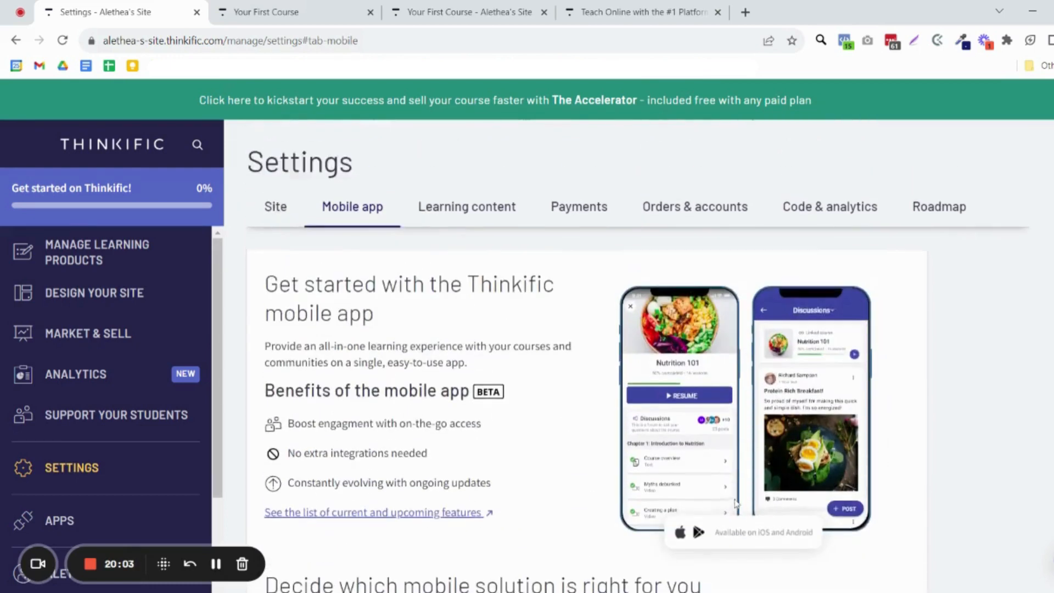
Step: Look over the Learning content settings from primary color to social sharing, and open the Payments settings
{"action": "left_click", "coordinate": [491, 152]}
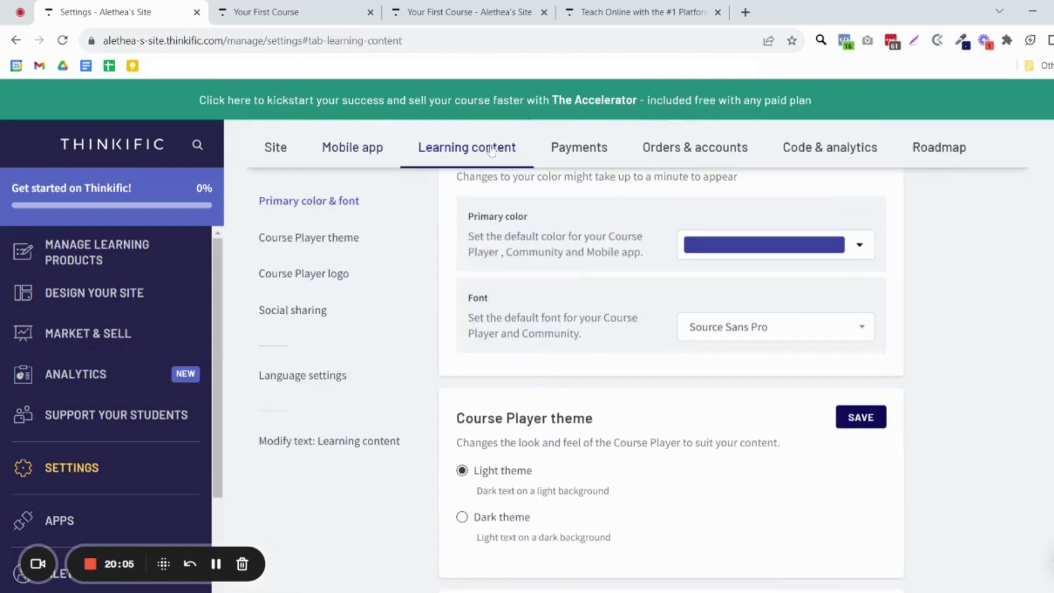
{"action": "scroll", "coordinate": [587, 458], "scroll_direction": "down", "scroll_amount": 1}
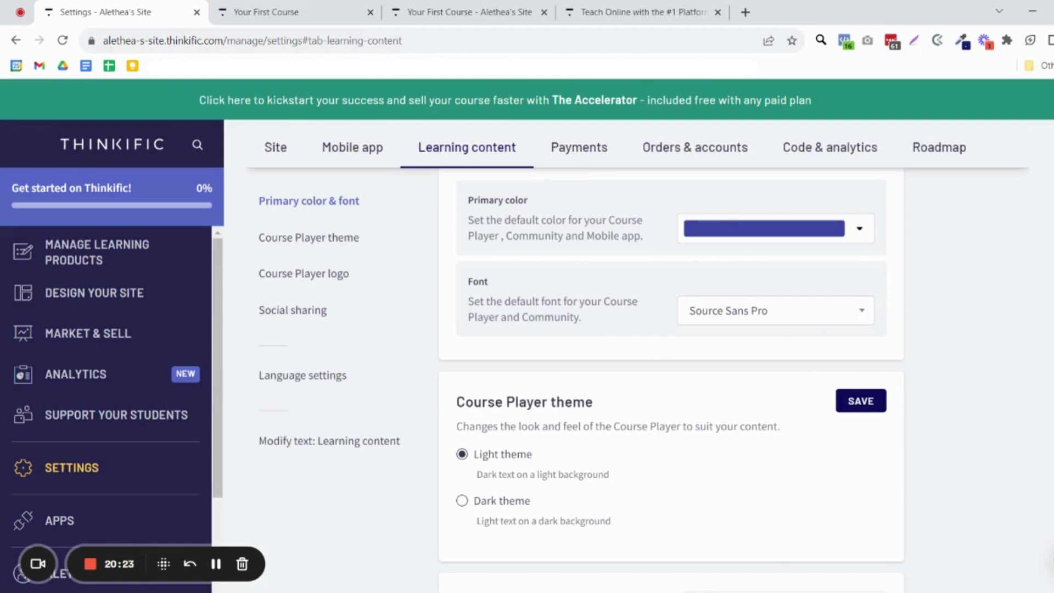
{"action": "scroll", "coordinate": [816, 301], "scroll_direction": "down", "scroll_amount": 7}
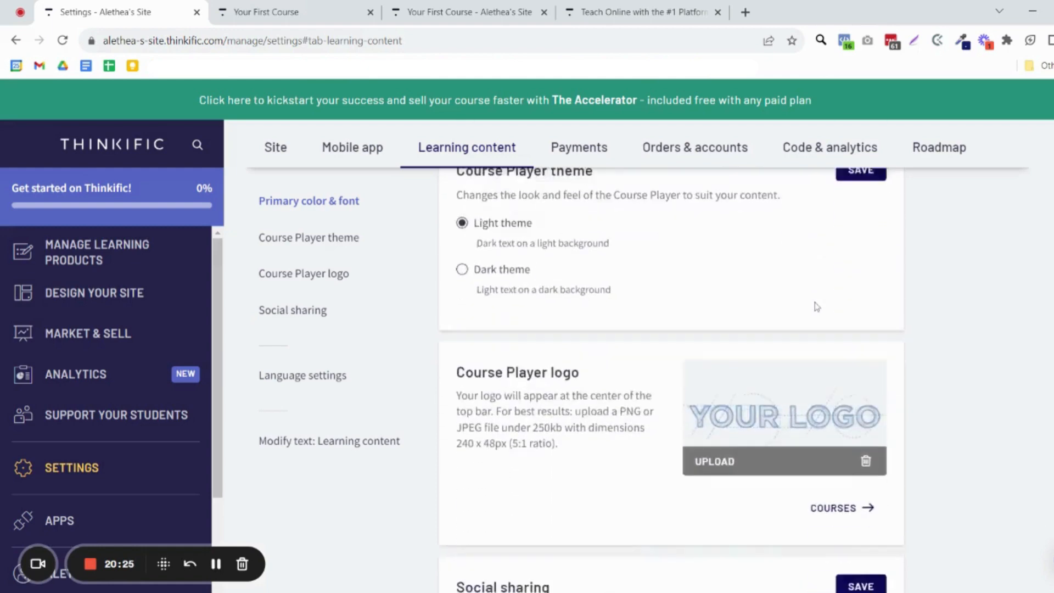
{"action": "scroll", "coordinate": [744, 395], "scroll_direction": "down", "scroll_amount": 5}
{"action": "scroll", "coordinate": [744, 395], "scroll_direction": "up", "scroll_amount": 10}
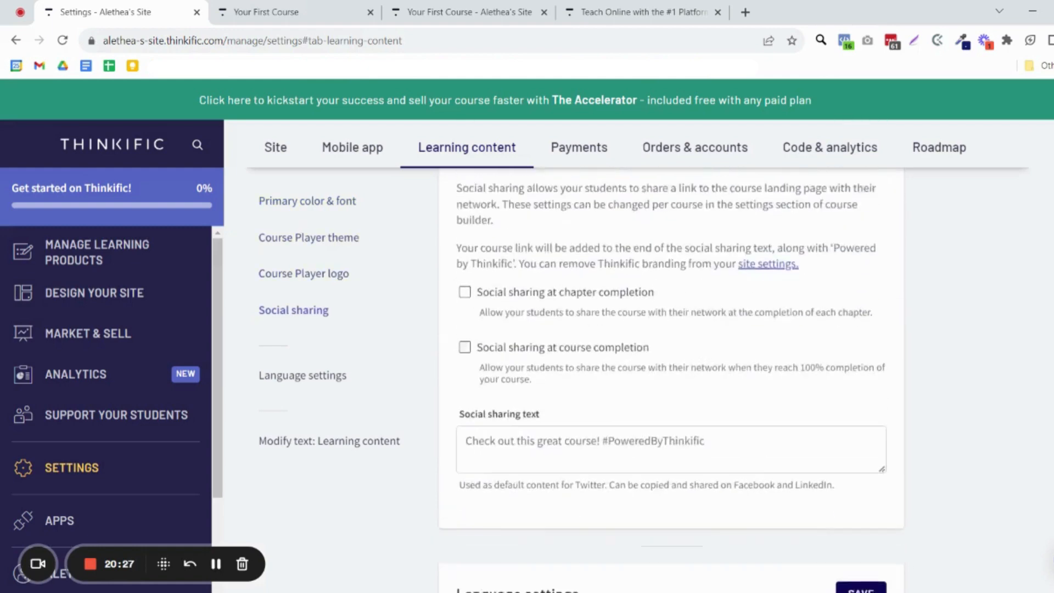
{"action": "left_click", "coordinate": [582, 208]}
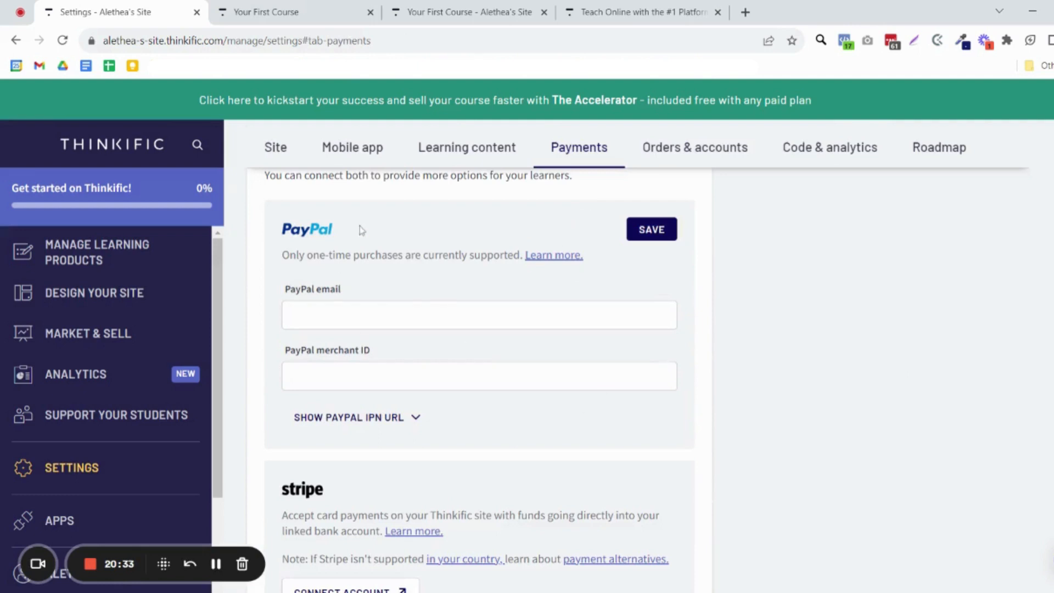
Step: Look over the PayPal and Stripe connection options in the Payments settings
{"action": "scroll", "coordinate": [393, 406], "scroll_direction": "down", "scroll_amount": 2}
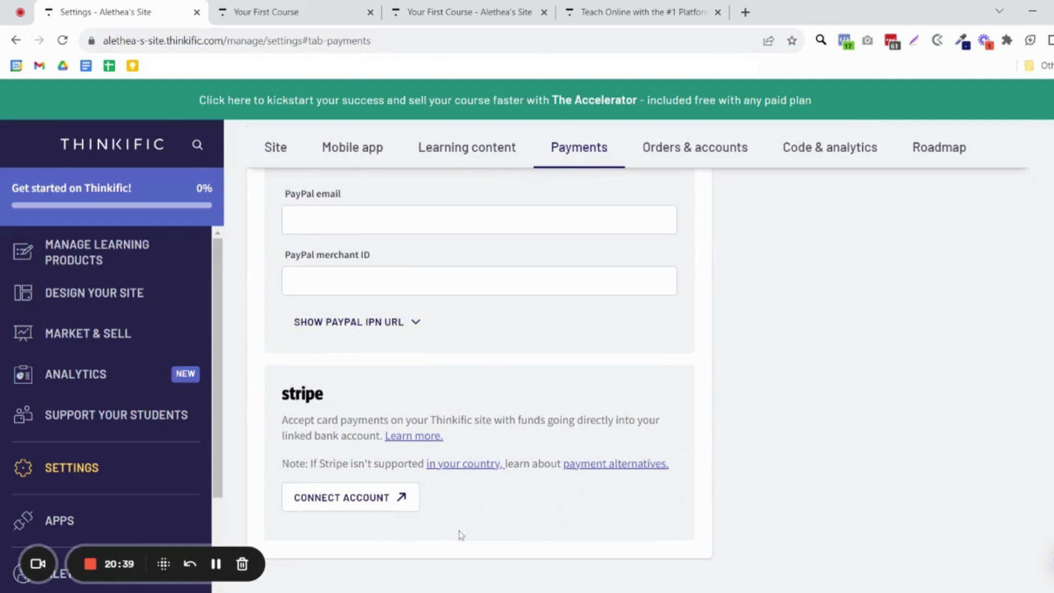
{"action": "scroll", "coordinate": [749, 521], "scroll_direction": "up", "scroll_amount": 4}
{"action": "scroll", "coordinate": [749, 523], "scroll_direction": "down", "scroll_amount": 4}
{"action": "scroll", "coordinate": [586, 502], "scroll_direction": "up", "scroll_amount": 4}
Step: Open the Orders & accounts settings and examine the social login, Terms & conditions, Custom sign up fields, Order setup and Modify text sections
{"action": "left_click", "coordinate": [705, 206]}
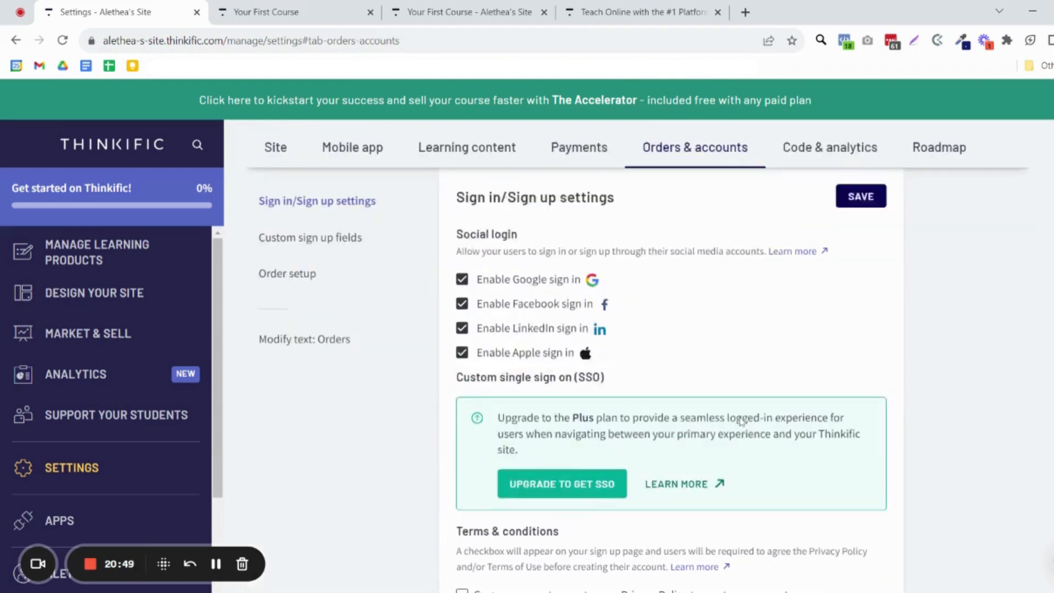
{"action": "scroll", "coordinate": [568, 358], "scroll_direction": "down", "scroll_amount": 5}
{"action": "scroll", "coordinate": [568, 358], "scroll_direction": "down", "scroll_amount": 8}
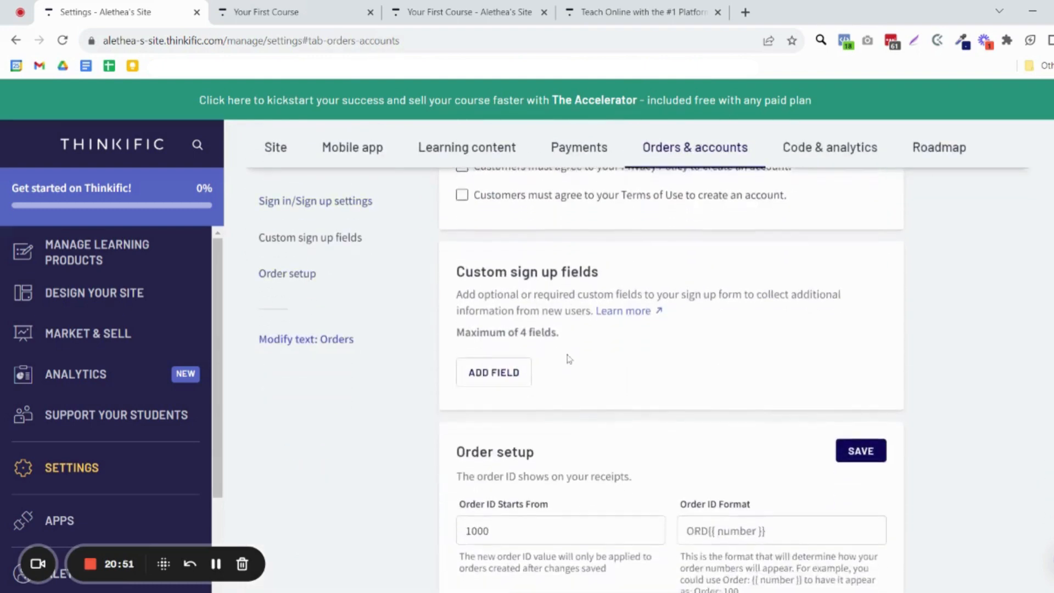
{"action": "scroll", "coordinate": [569, 359], "scroll_direction": "down", "scroll_amount": 1}
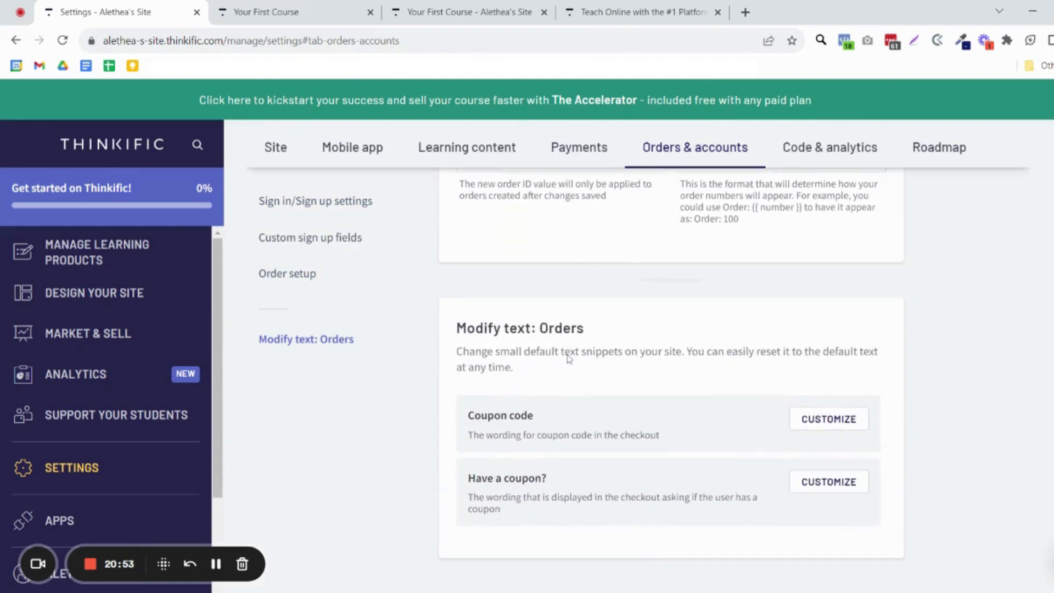
{"action": "scroll", "coordinate": [569, 358], "scroll_direction": "up", "scroll_amount": 4}
{"action": "scroll", "coordinate": [522, 444], "scroll_direction": "up", "scroll_amount": 5}
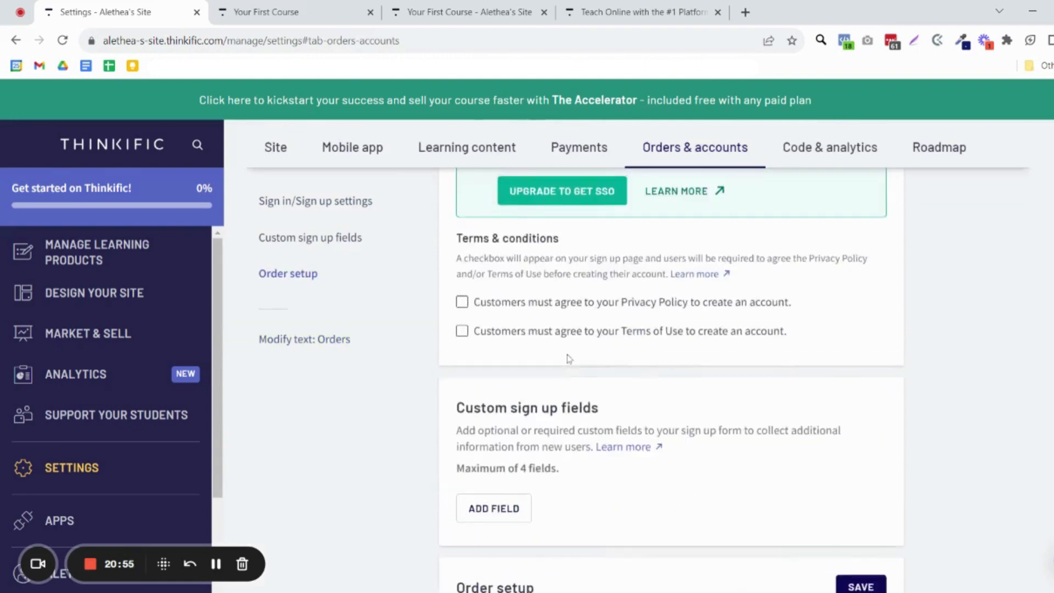
{"action": "scroll", "coordinate": [521, 443], "scroll_direction": "down", "scroll_amount": 3}
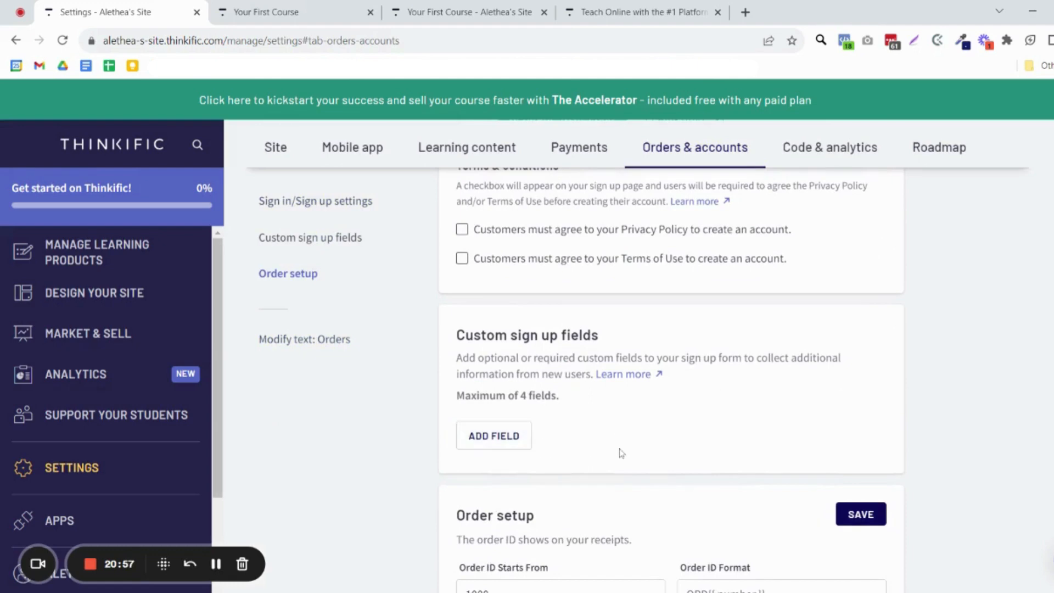
{"action": "scroll", "coordinate": [618, 451], "scroll_direction": "up", "scroll_amount": 2}
{"action": "scroll", "coordinate": [662, 518], "scroll_direction": "down", "scroll_amount": 1}
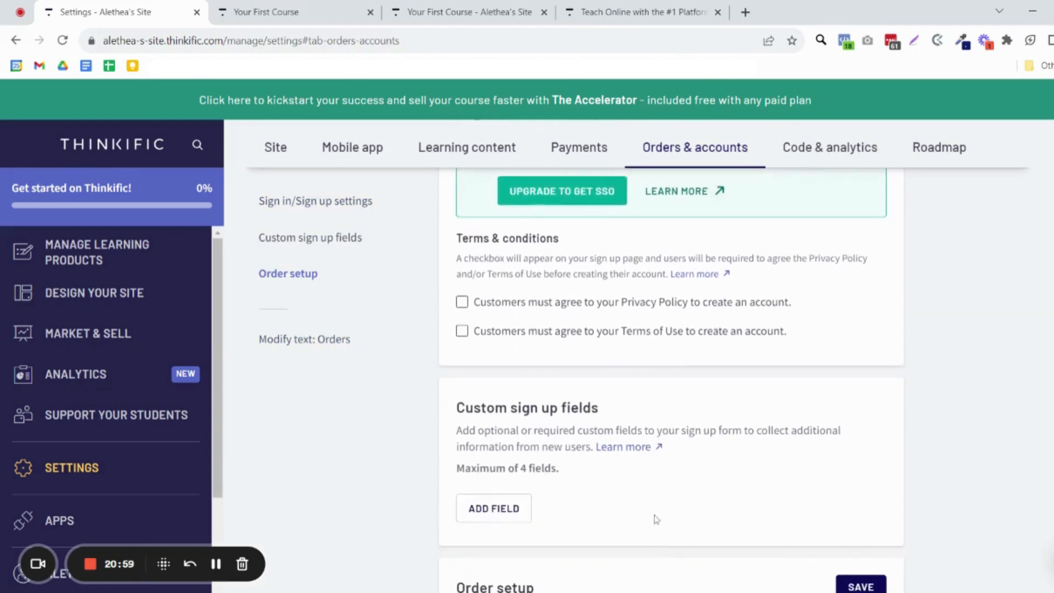
{"action": "scroll", "coordinate": [644, 512], "scroll_direction": "up", "scroll_amount": 2}
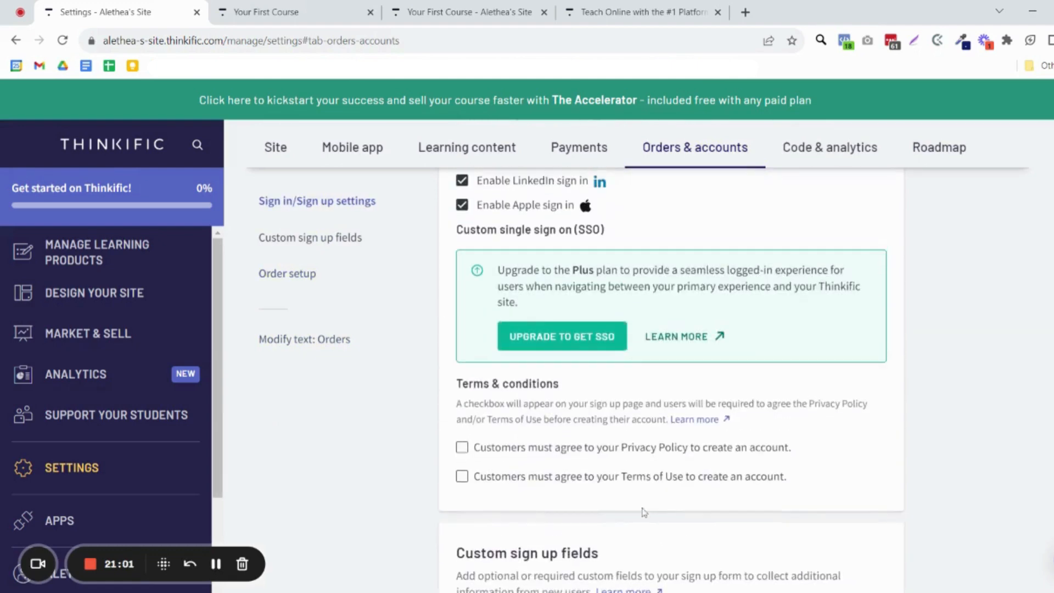
{"action": "scroll", "coordinate": [677, 497], "scroll_direction": "down", "scroll_amount": 3}
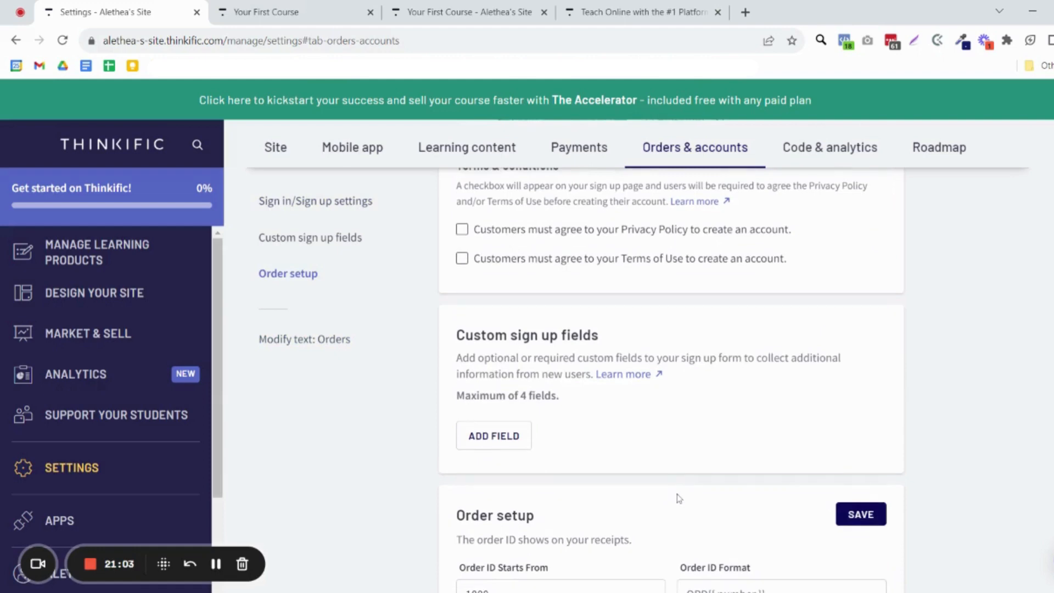
{"action": "scroll", "coordinate": [678, 498], "scroll_direction": "up", "scroll_amount": 4}
{"action": "scroll", "coordinate": [590, 406], "scroll_direction": "down", "scroll_amount": 1}
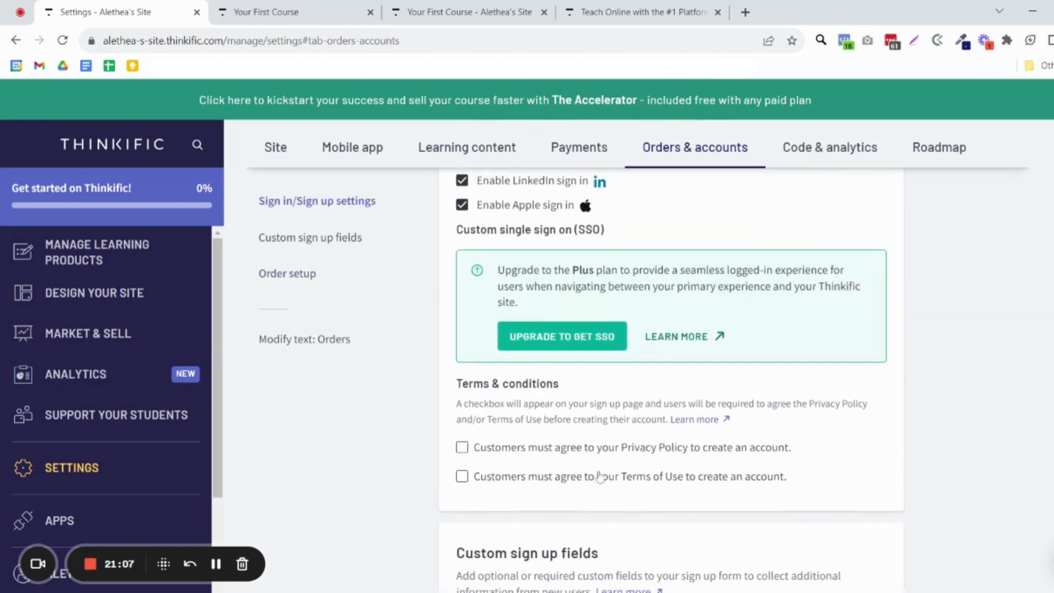
Step: Enable the Privacy Policy agreement requirement for new accounts to view its page editor, and disable it again
{"action": "left_click", "coordinate": [463, 450]}
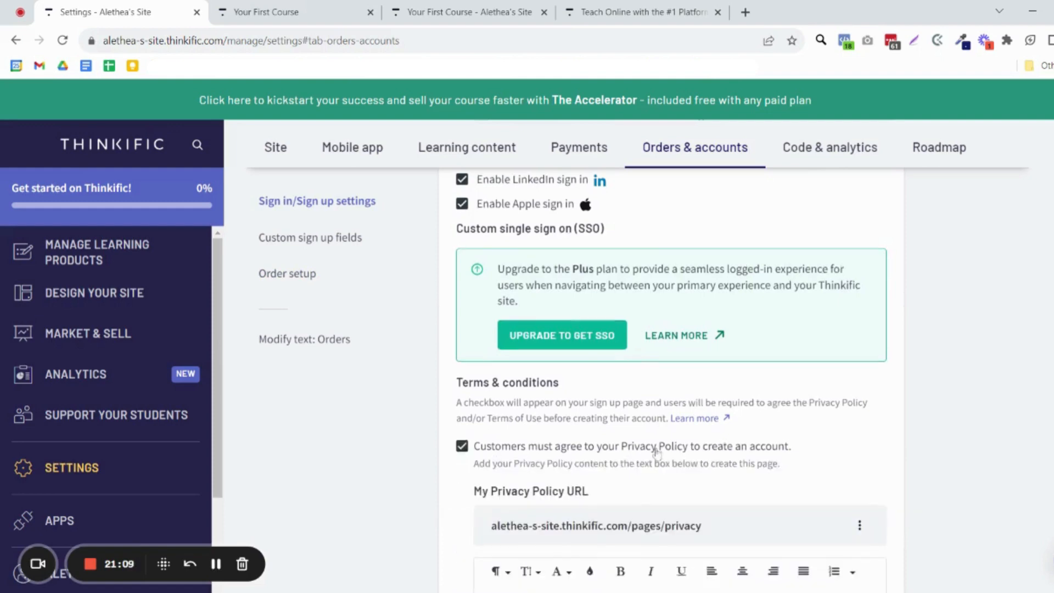
{"action": "scroll", "coordinate": [654, 447], "scroll_direction": "down", "scroll_amount": 3}
{"action": "scroll", "coordinate": [417, 342], "scroll_direction": "up", "scroll_amount": 2}
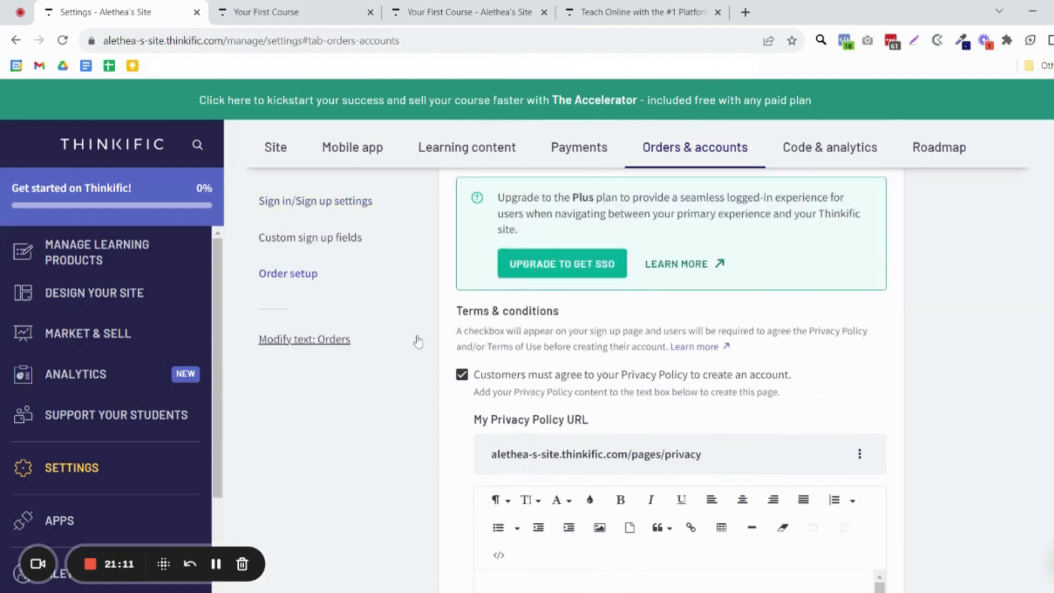
{"action": "left_click", "coordinate": [462, 377]}
{"action": "scroll", "coordinate": [894, 404], "scroll_direction": "up", "scroll_amount": 5}
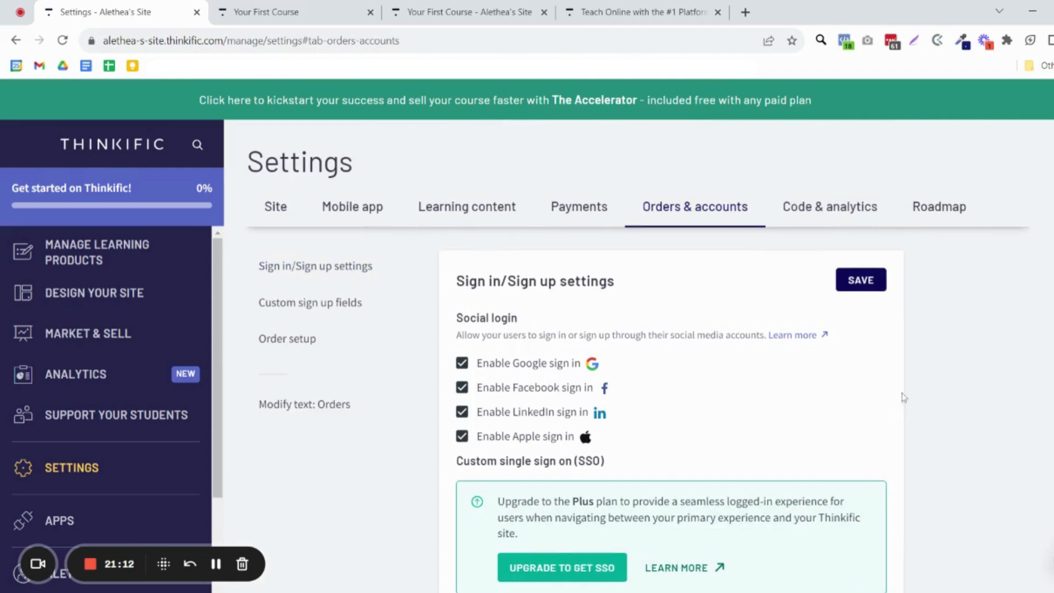
Step: Open the Code & analytics settings and look over the site footer, order tracking and signup tracking code sections
{"action": "left_click", "coordinate": [838, 209]}
{"action": "scroll", "coordinate": [839, 210], "scroll_direction": "down", "scroll_amount": 2}
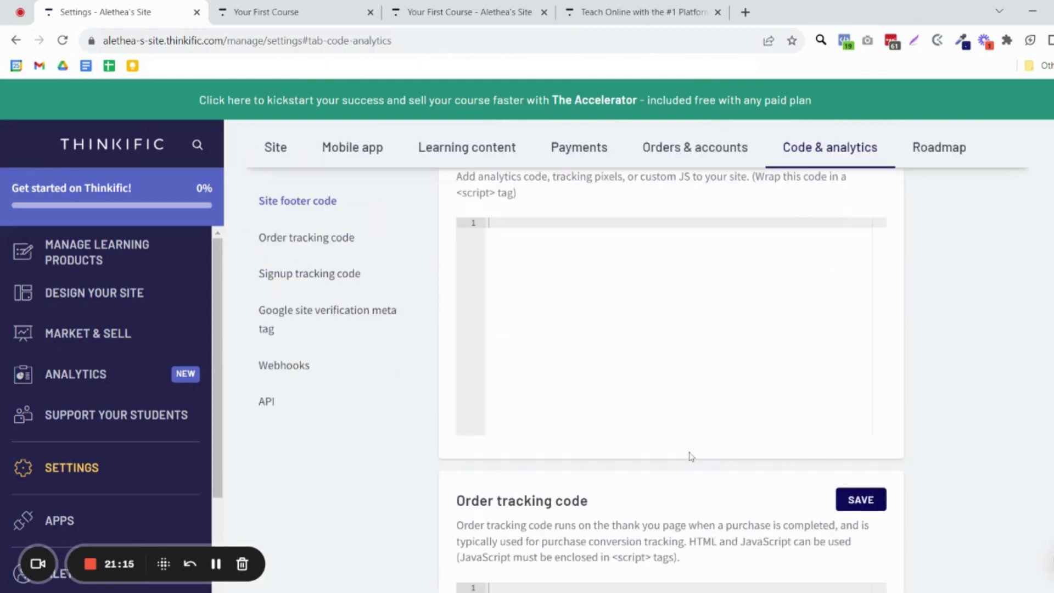
{"action": "scroll", "coordinate": [690, 456], "scroll_direction": "up", "scroll_amount": 2}
{"action": "scroll", "coordinate": [689, 453], "scroll_direction": "down", "scroll_amount": 6}
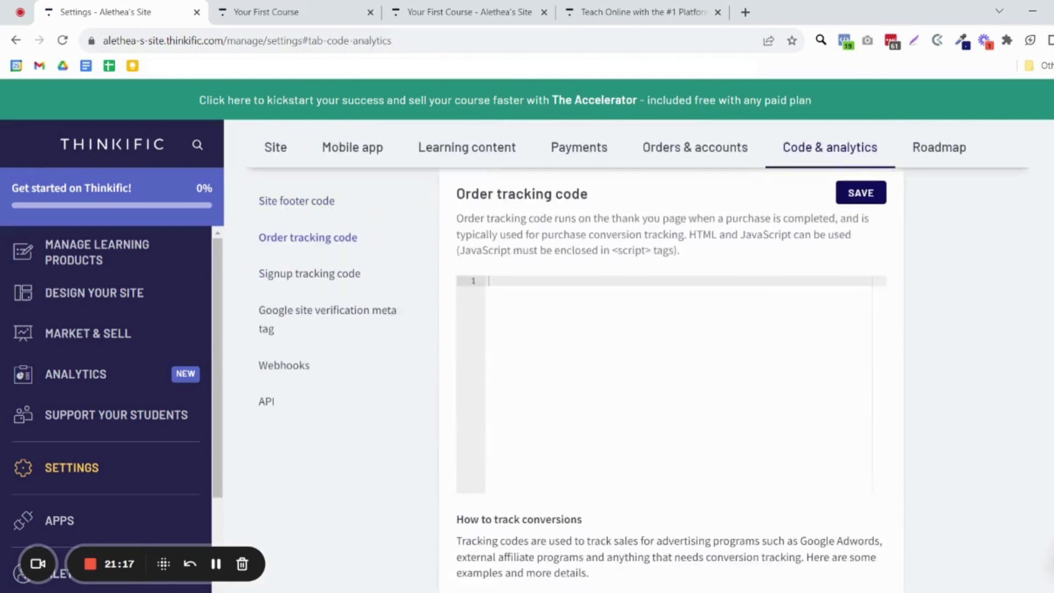
{"action": "scroll", "coordinate": [670, 379], "scroll_direction": "down", "scroll_amount": 10}
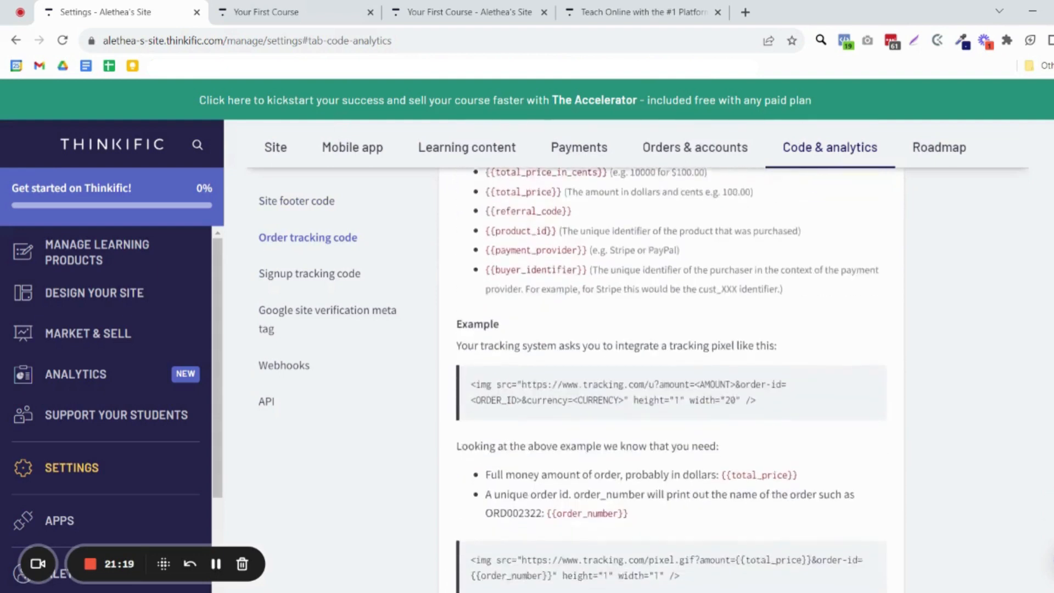
{"action": "scroll", "coordinate": [670, 379], "scroll_direction": "down", "scroll_amount": 5}
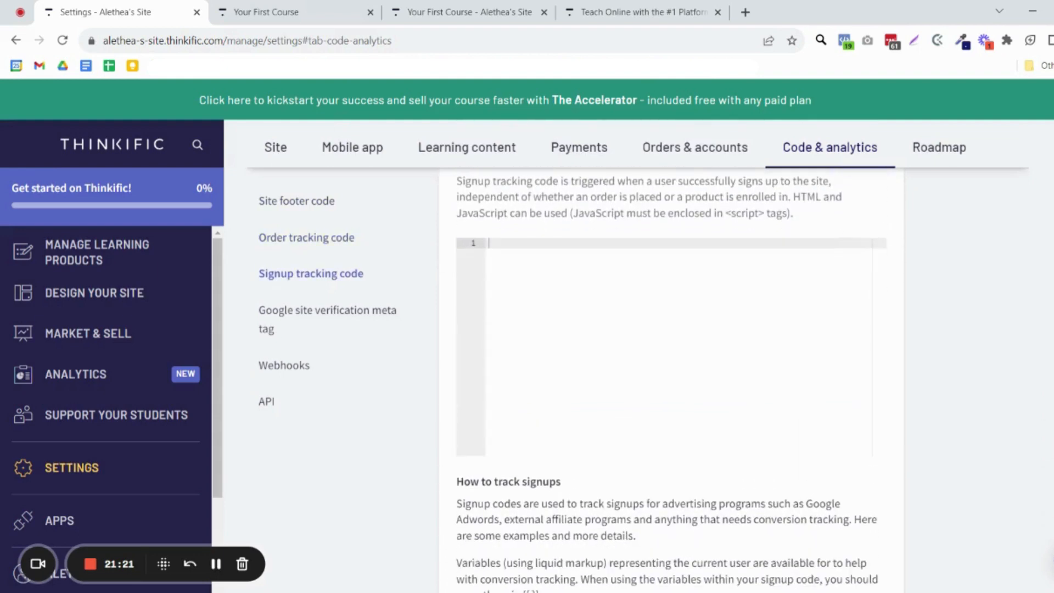
{"action": "scroll", "coordinate": [671, 378], "scroll_direction": "up", "scroll_amount": 15}
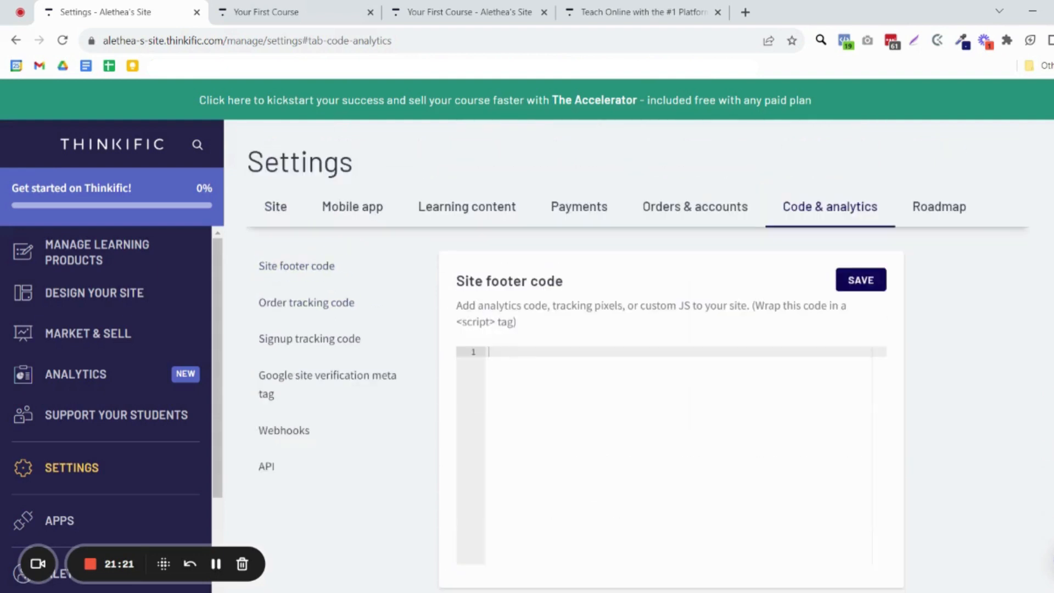
Step: Open the Thinkific Short-Term Roadmap and browse its Recently Launched, Coming Soon and Tell Us Your Needs lists
{"action": "left_click", "coordinate": [951, 207]}
{"action": "scroll", "coordinate": [945, 229], "scroll_direction": "down", "scroll_amount": 1}
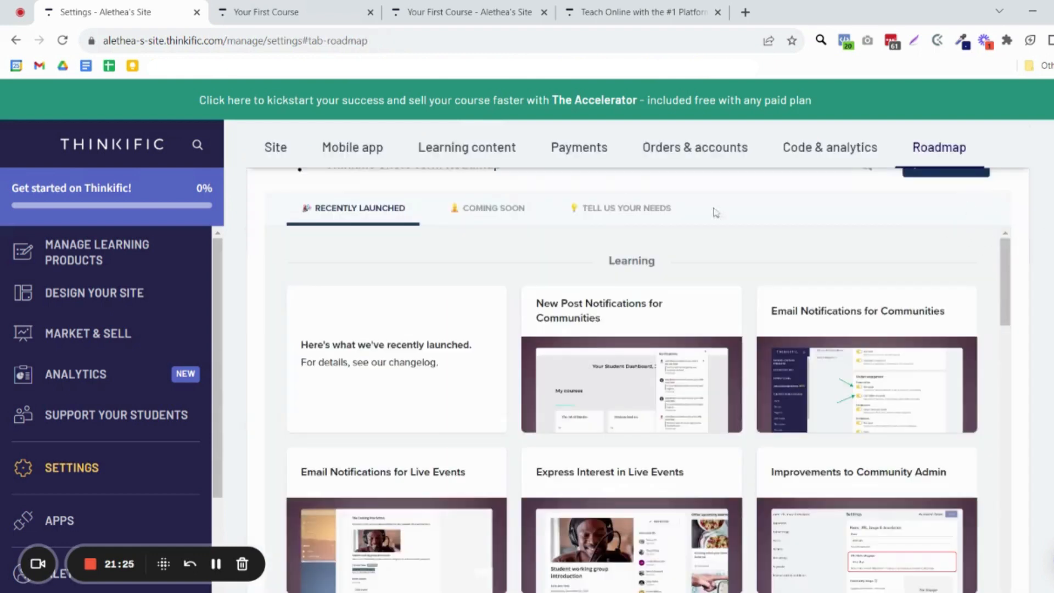
{"action": "scroll", "coordinate": [461, 252], "scroll_direction": "up", "scroll_amount": 2}
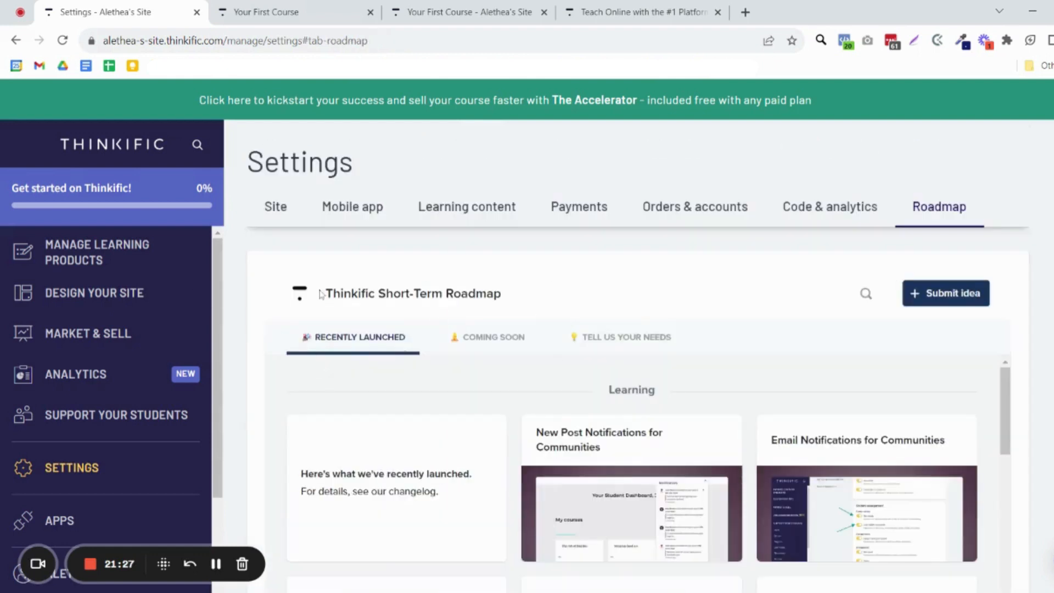
{"action": "scroll", "coordinate": [714, 472], "scroll_direction": "down", "scroll_amount": 5}
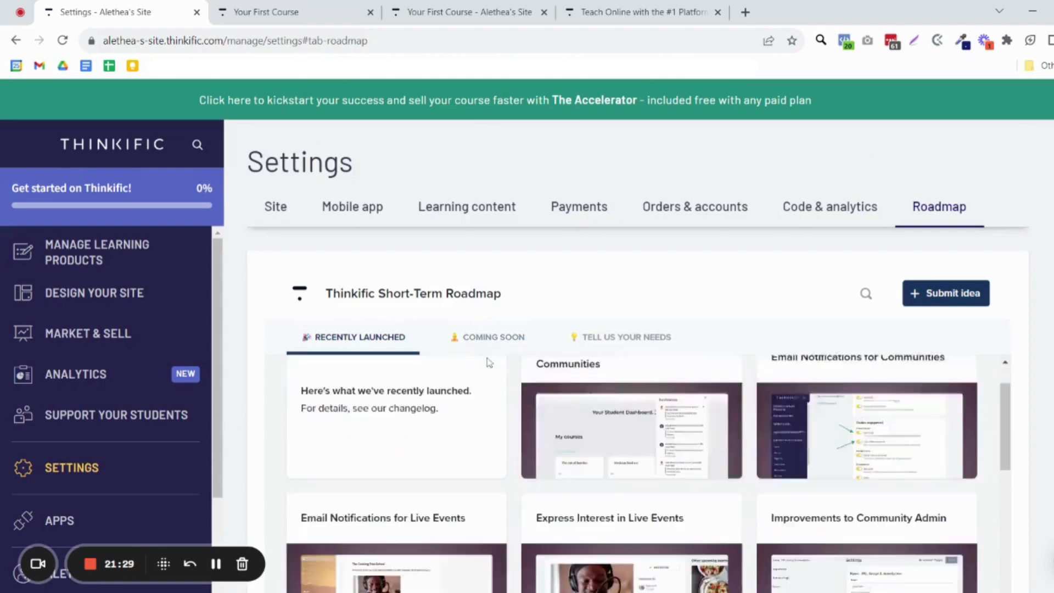
{"action": "scroll", "coordinate": [726, 485], "scroll_direction": "down", "scroll_amount": 6}
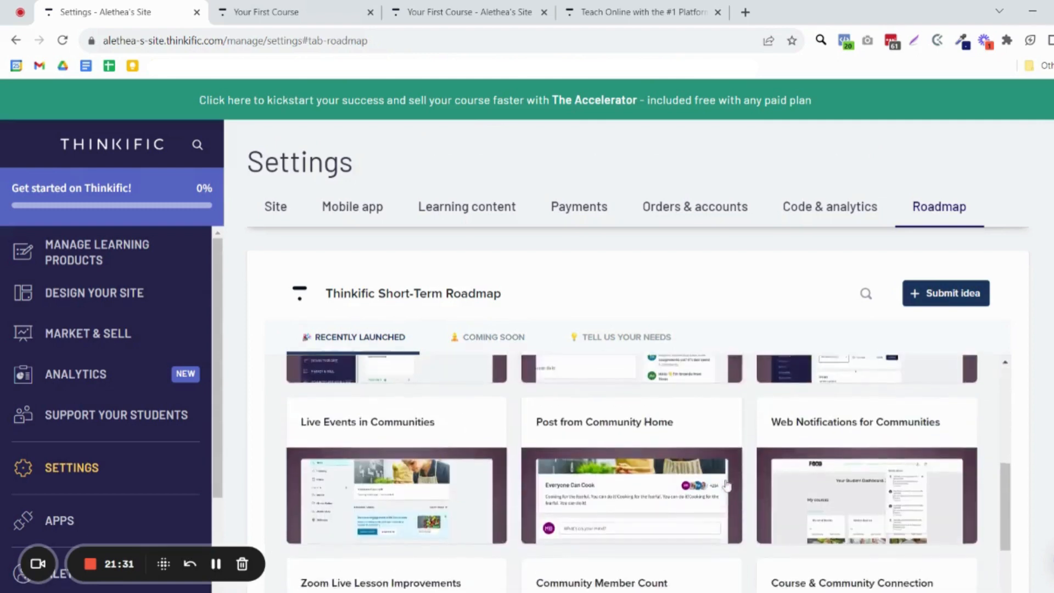
{"action": "left_click", "coordinate": [519, 340]}
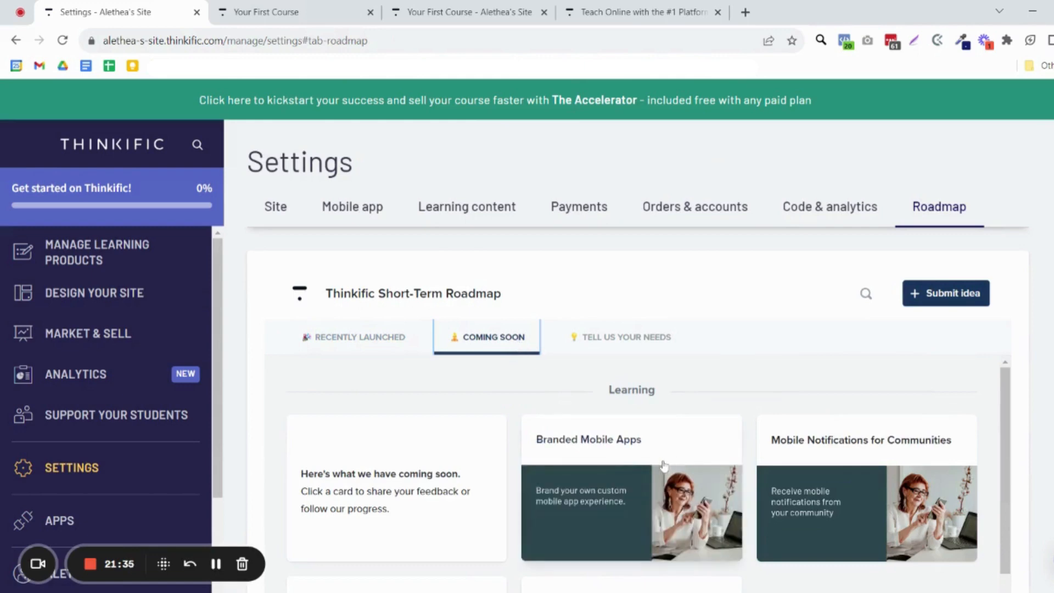
{"action": "left_click", "coordinate": [632, 338]}
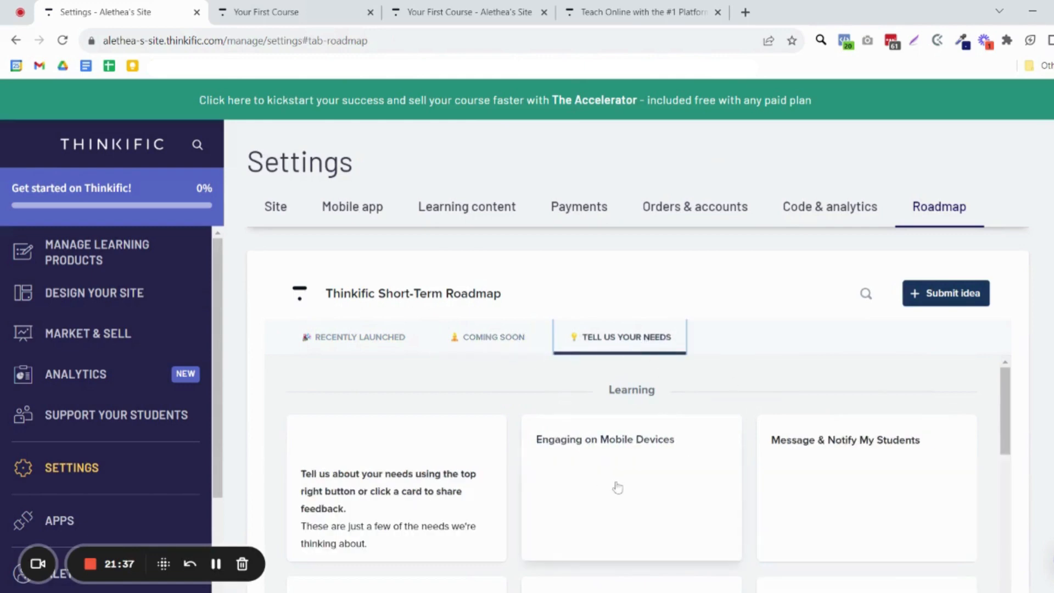
{"action": "scroll", "coordinate": [868, 498], "scroll_direction": "down", "scroll_amount": 5}
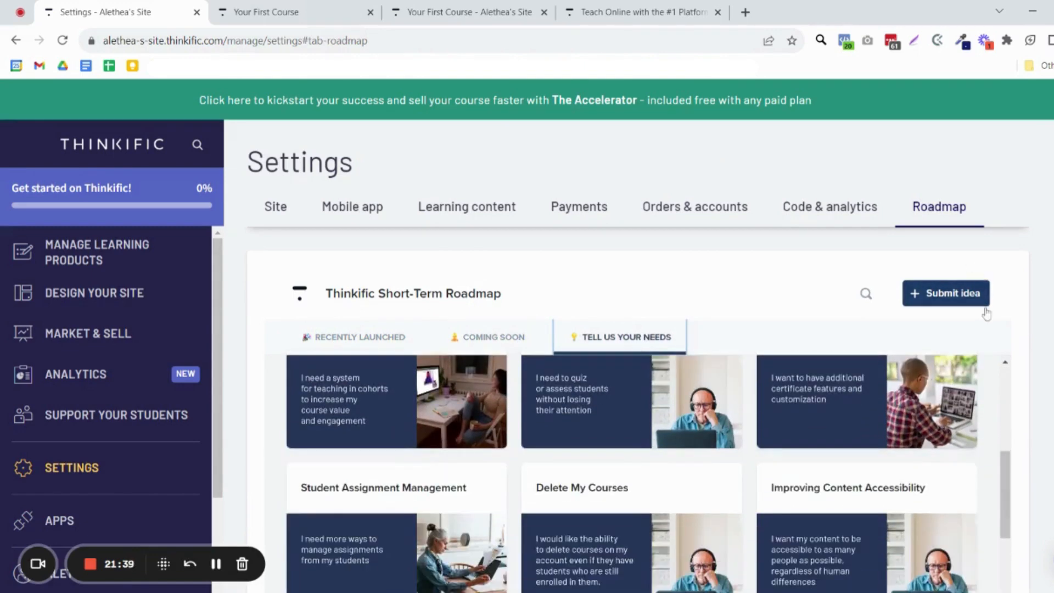
Step: Open the Apps page and browse the full Free Apps collection in the Thinkific App Store
{"action": "scroll", "coordinate": [122, 400], "scroll_direction": "down", "scroll_amount": 3}
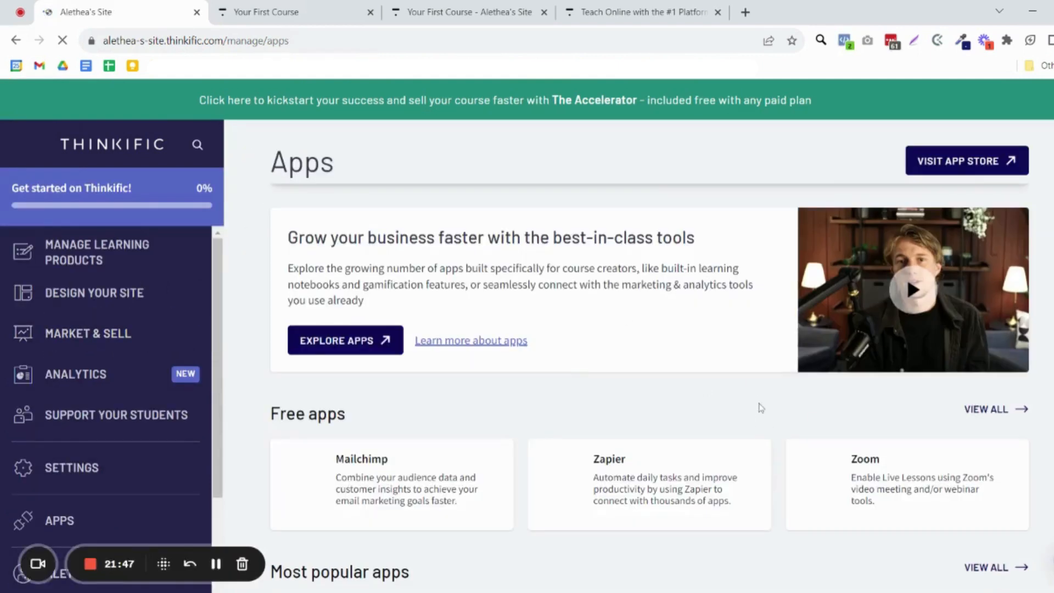
{"action": "scroll", "coordinate": [764, 405], "scroll_direction": "down", "scroll_amount": 2}
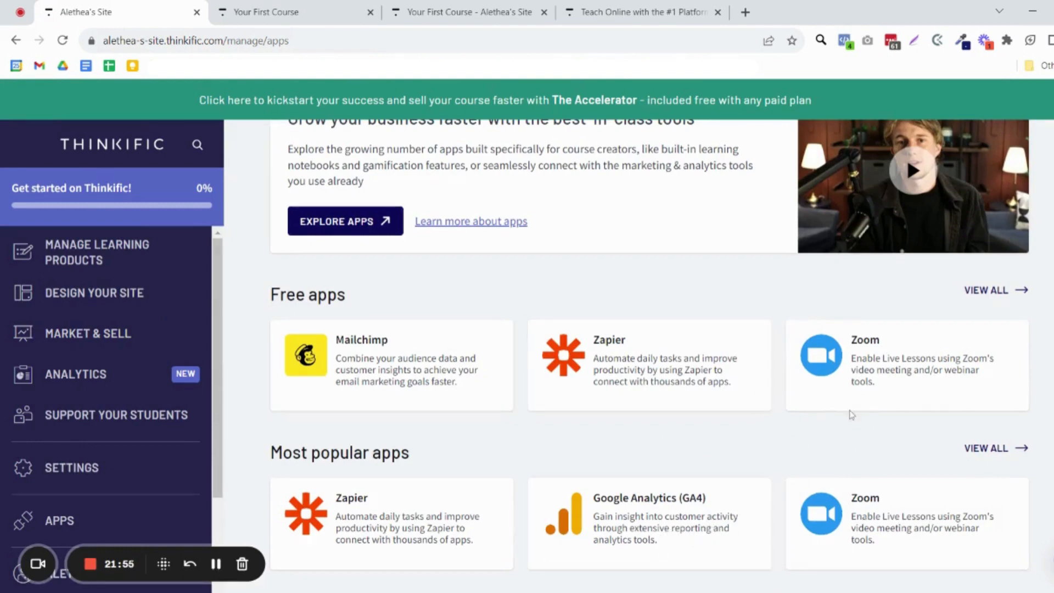
{"action": "left_click", "coordinate": [1021, 294]}
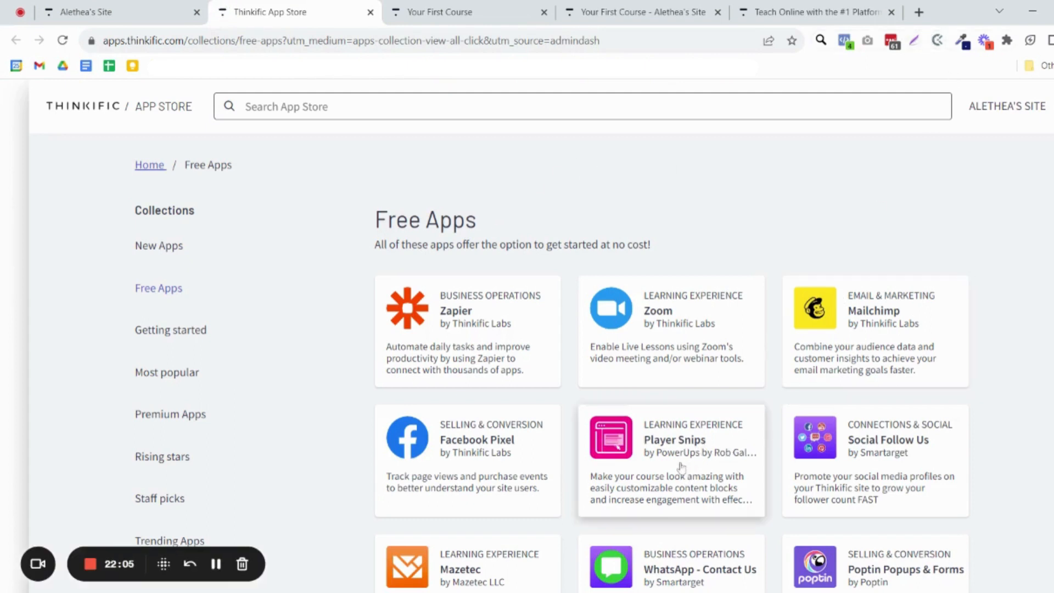
{"action": "scroll", "coordinate": [666, 471], "scroll_direction": "down", "scroll_amount": 4}
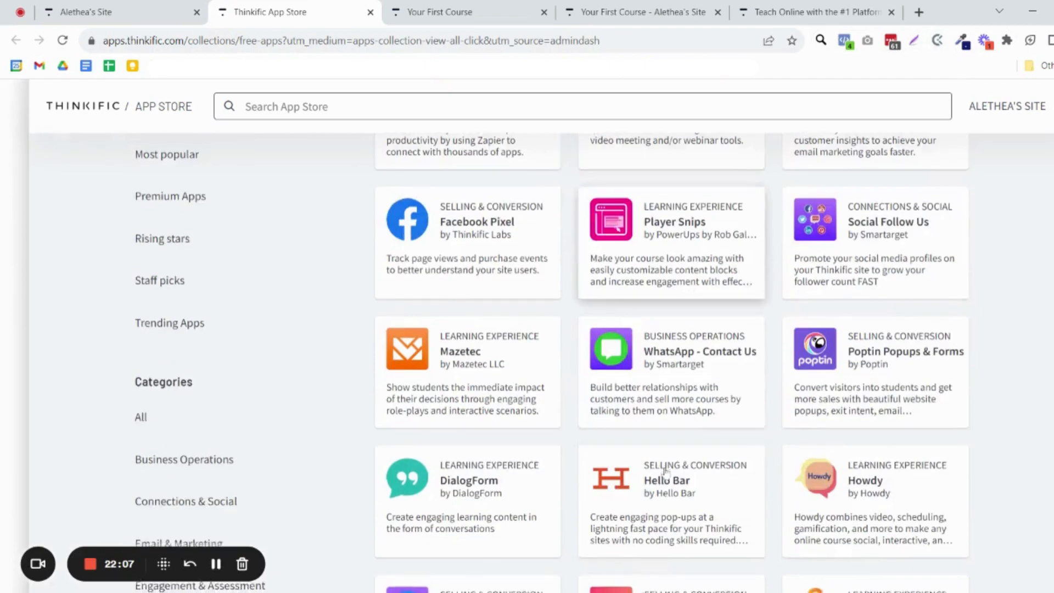
{"action": "scroll", "coordinate": [665, 471], "scroll_direction": "down", "scroll_amount": 4}
{"action": "scroll", "coordinate": [666, 471], "scroll_direction": "up", "scroll_amount": 8}
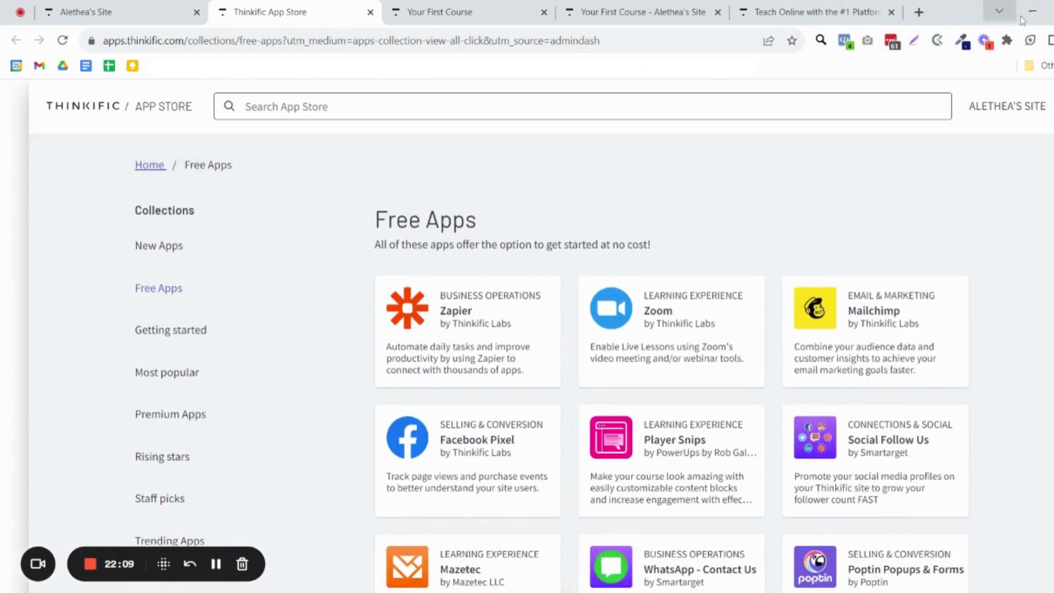
Step: Open superpowerups.com in a new browser tab
{"action": "left_click", "coordinate": [919, 12]}
{"action": "type", "text": "su"}
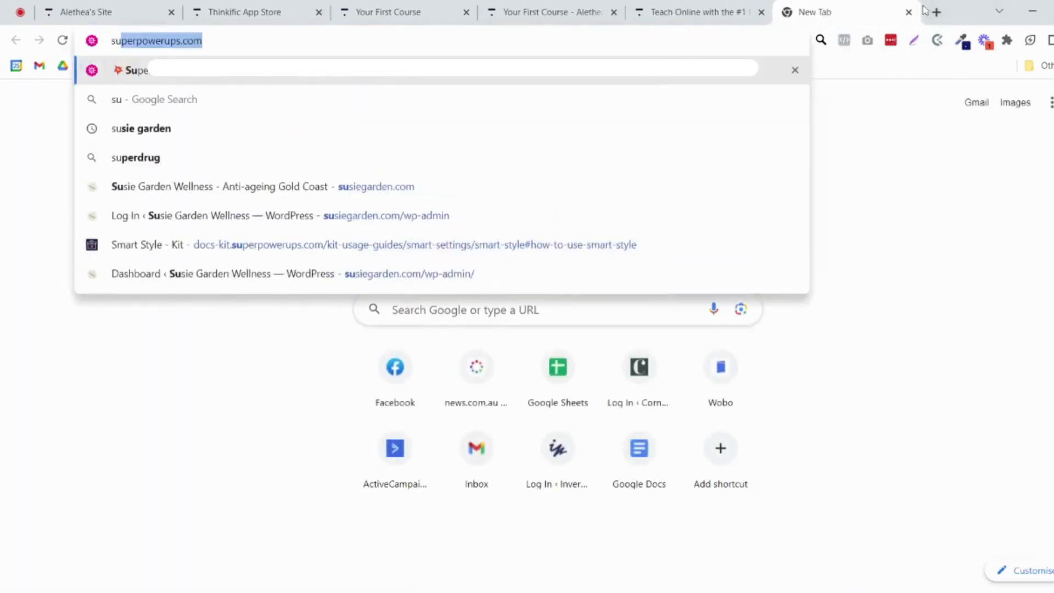
{"action": "type", "text": "per"}
{"action": "key", "text": "Return"}
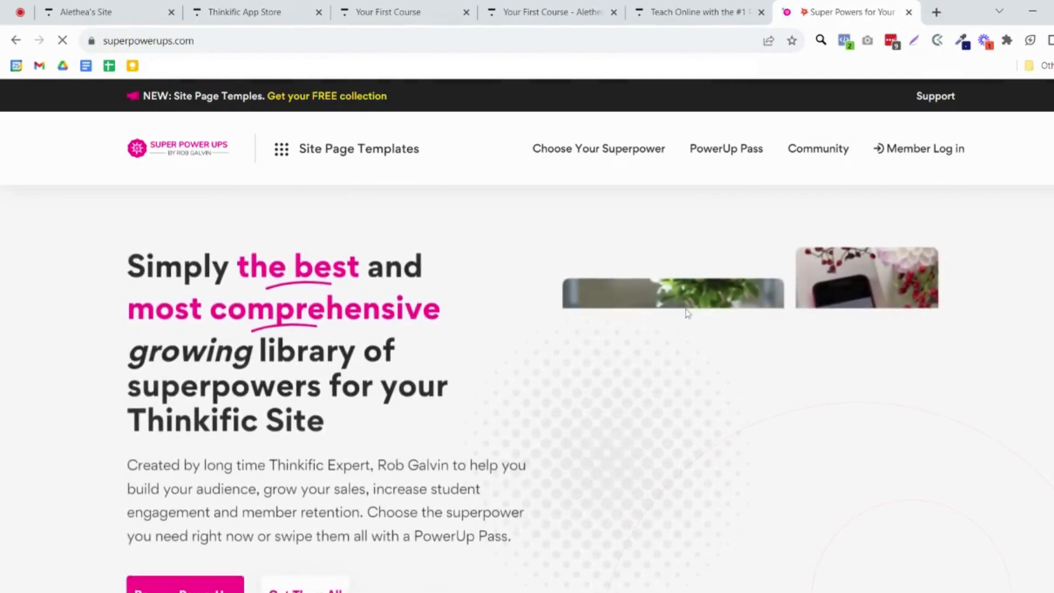
Step: Look through the Super Power Ups home page down to the Choose Your SuperPowers section
{"action": "scroll", "coordinate": [511, 177], "scroll_direction": "down", "scroll_amount": 4}
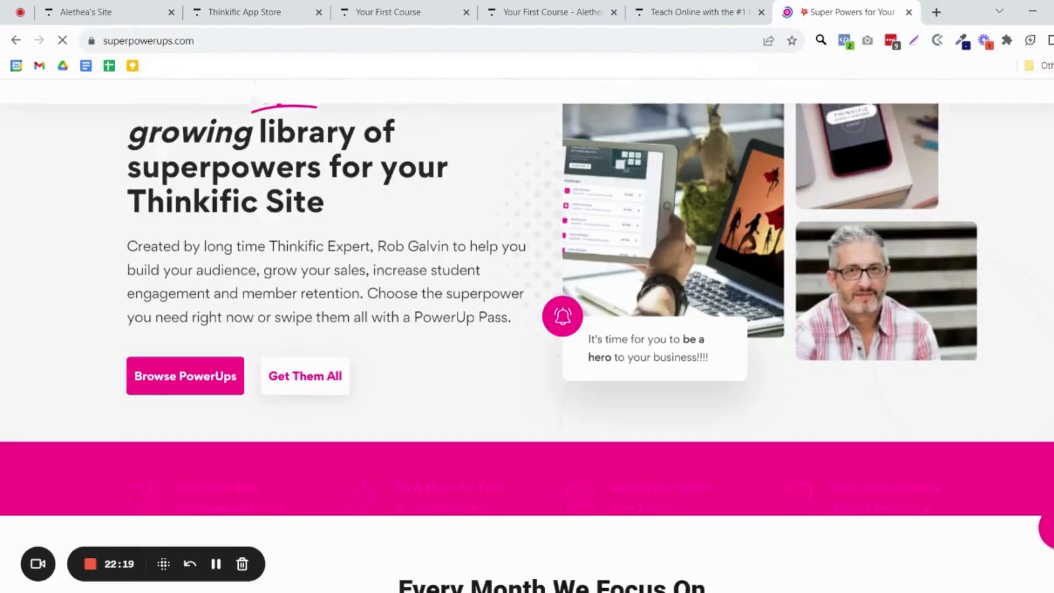
{"action": "scroll", "coordinate": [450, 411], "scroll_direction": "down", "scroll_amount": 8}
{"action": "scroll", "coordinate": [450, 412], "scroll_direction": "down", "scroll_amount": 3}
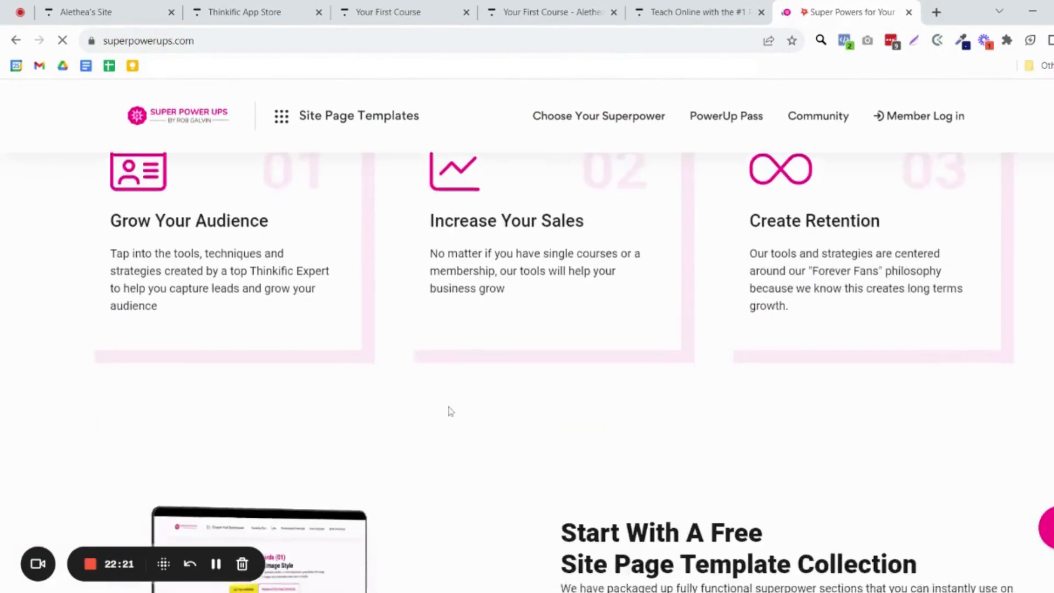
{"action": "scroll", "coordinate": [450, 412], "scroll_direction": "down", "scroll_amount": 4}
{"action": "scroll", "coordinate": [450, 412], "scroll_direction": "down", "scroll_amount": 4}
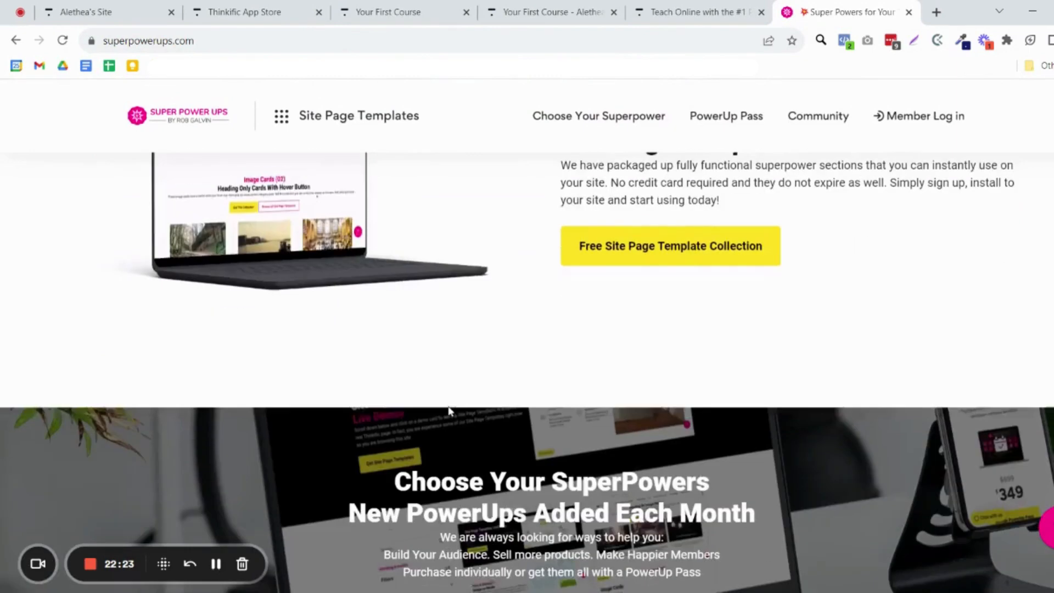
Step: Look through the rest of the Super Power Ups home page, including the expert testimonials, Hero Spotlight and PowerUp Pass sections
{"action": "scroll", "coordinate": [449, 410], "scroll_direction": "down", "scroll_amount": 6}
{"action": "scroll", "coordinate": [450, 413], "scroll_direction": "down", "scroll_amount": 4}
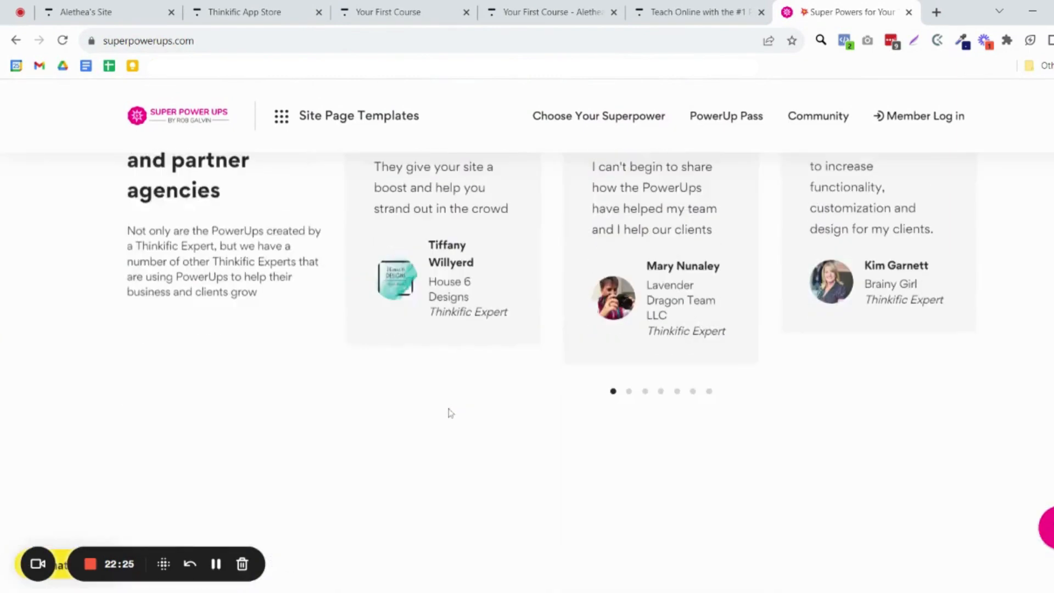
{"action": "scroll", "coordinate": [450, 413], "scroll_direction": "down", "scroll_amount": 8}
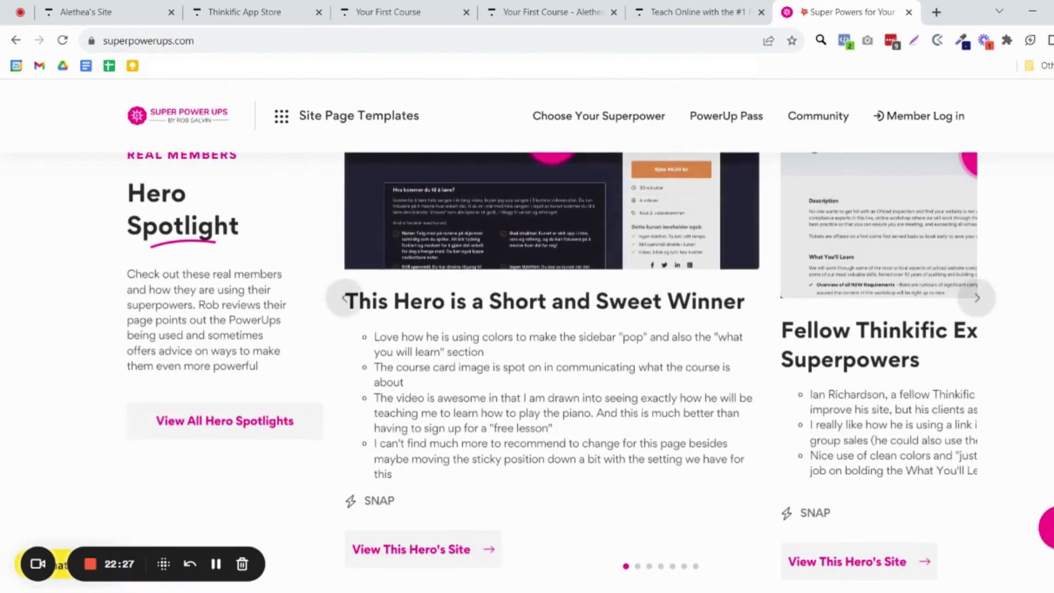
{"action": "scroll", "coordinate": [450, 413], "scroll_direction": "down", "scroll_amount": 20}
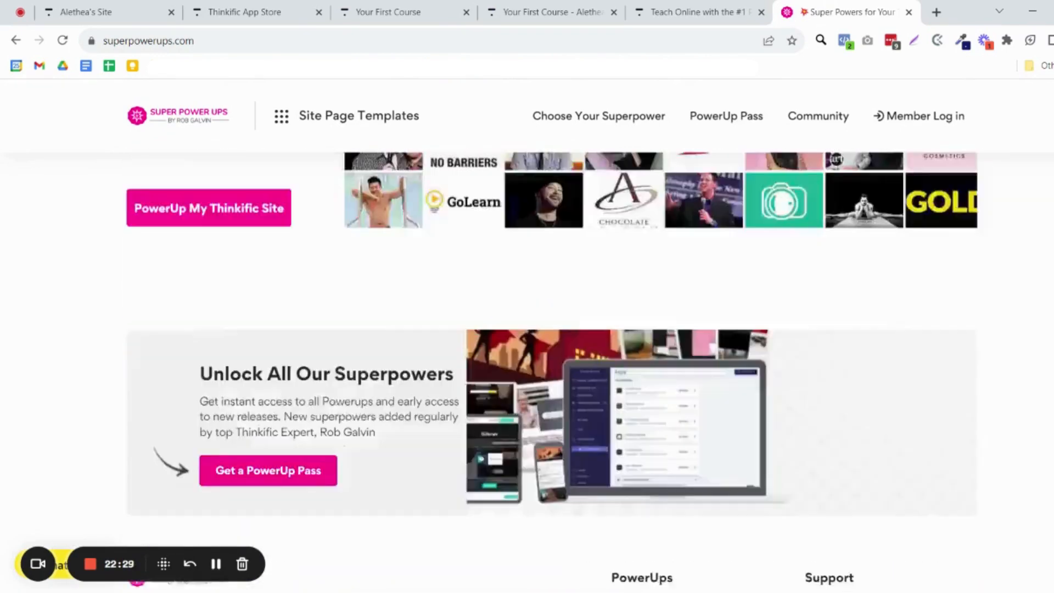
{"action": "scroll", "coordinate": [527, 335], "scroll_direction": "up", "scroll_amount": 20}
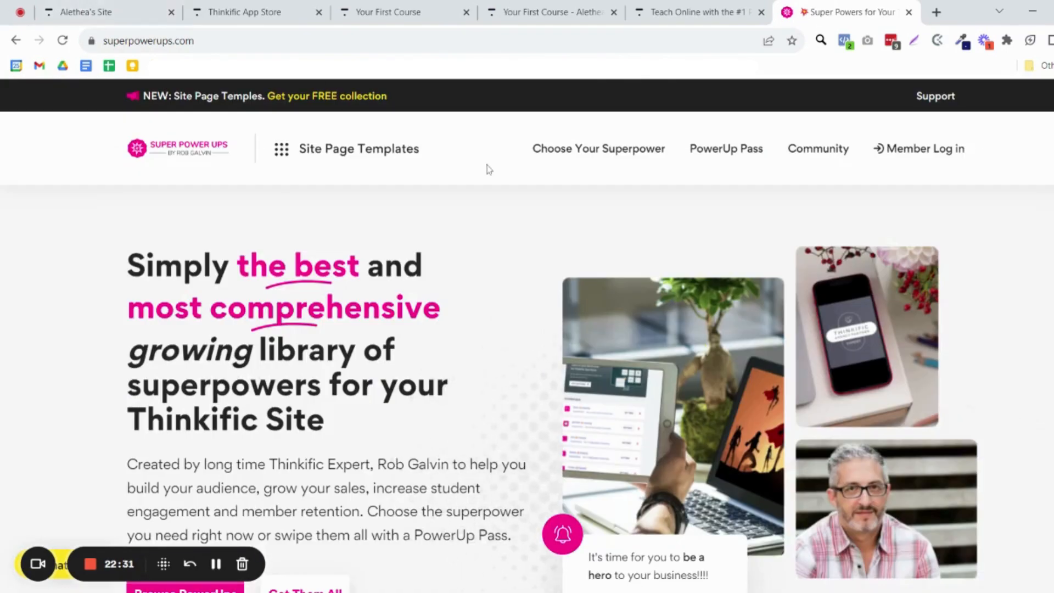
Step: Open the Choose Your Superpower gallery and browse its filters and Site Page Template collections
{"action": "mouse_move", "coordinate": [339, 154]}
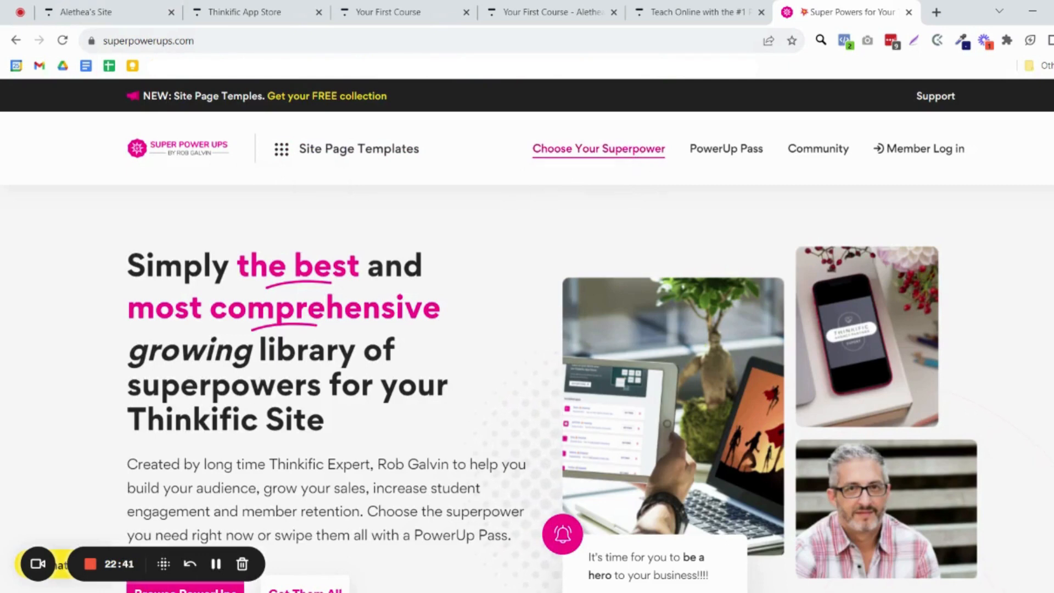
{"action": "left_click", "coordinate": [599, 164]}
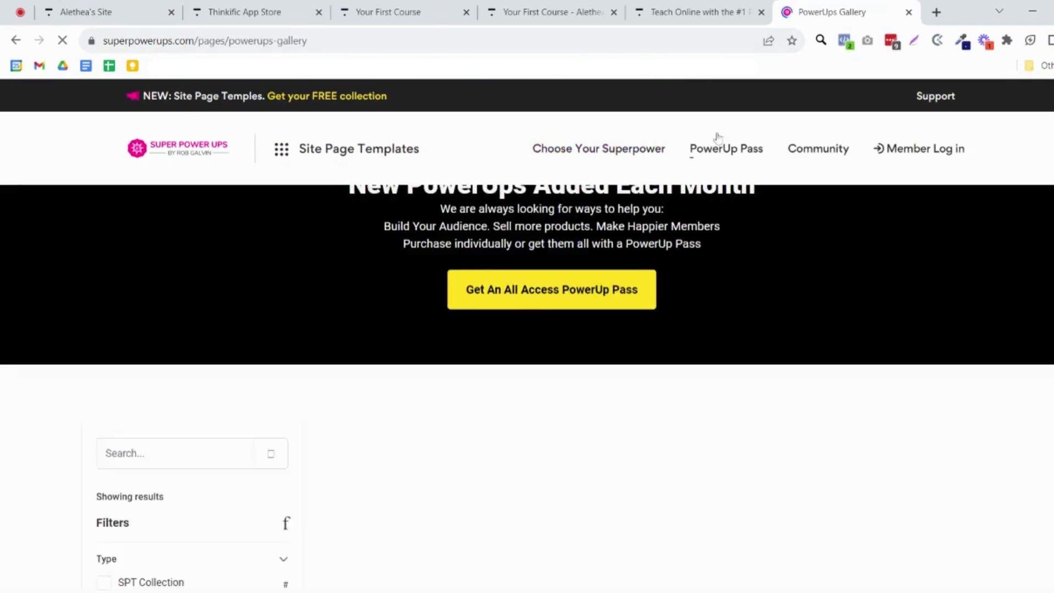
{"action": "scroll", "coordinate": [364, 418], "scroll_direction": "down", "scroll_amount": 5}
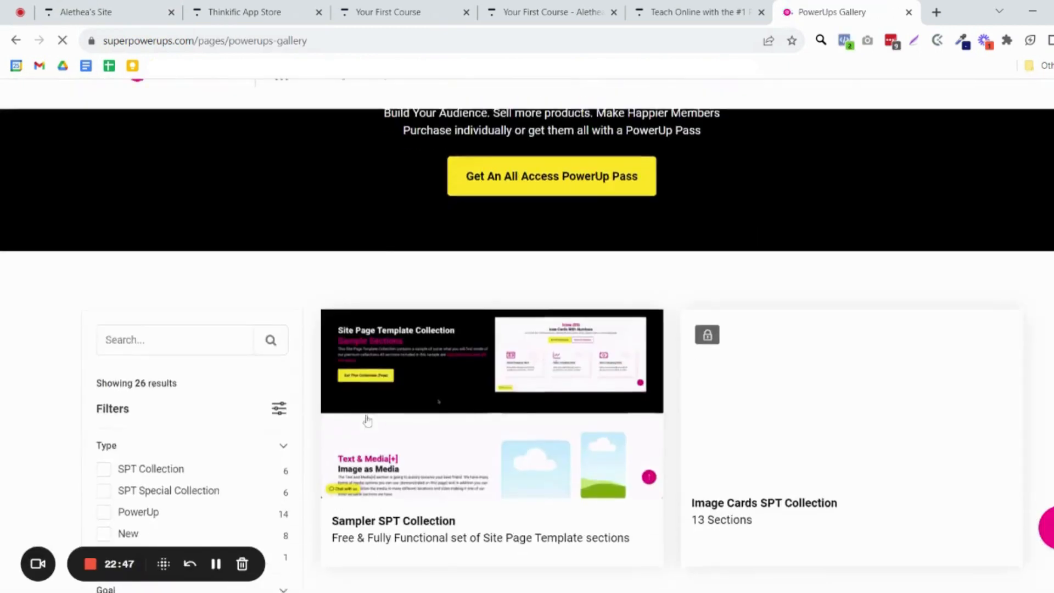
{"action": "scroll", "coordinate": [224, 419], "scroll_direction": "down", "scroll_amount": 4}
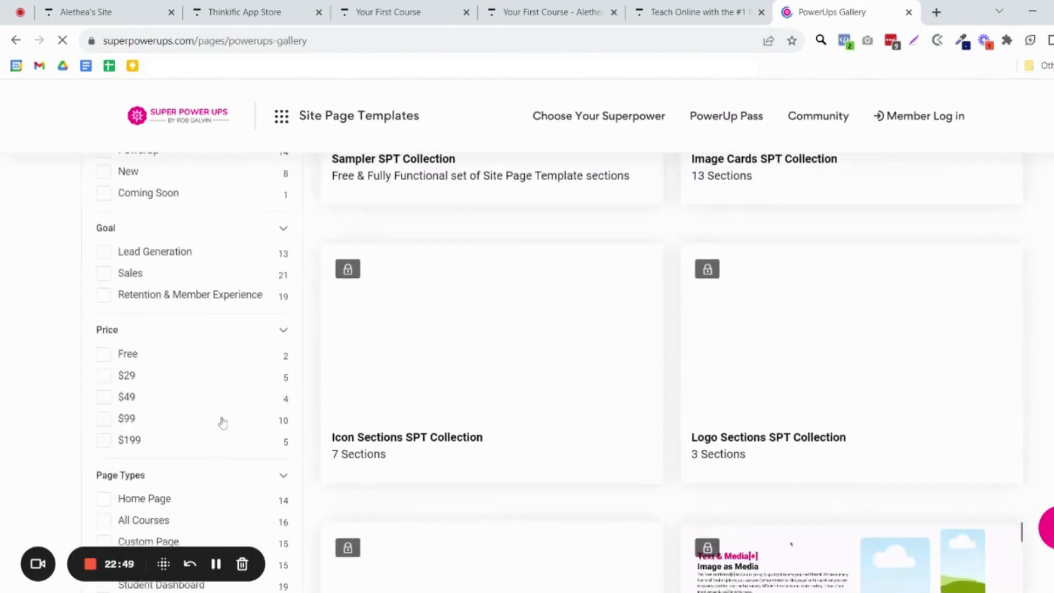
{"action": "scroll", "coordinate": [223, 423], "scroll_direction": "up", "scroll_amount": 4}
{"action": "scroll", "coordinate": [542, 434], "scroll_direction": "down", "scroll_amount": 4}
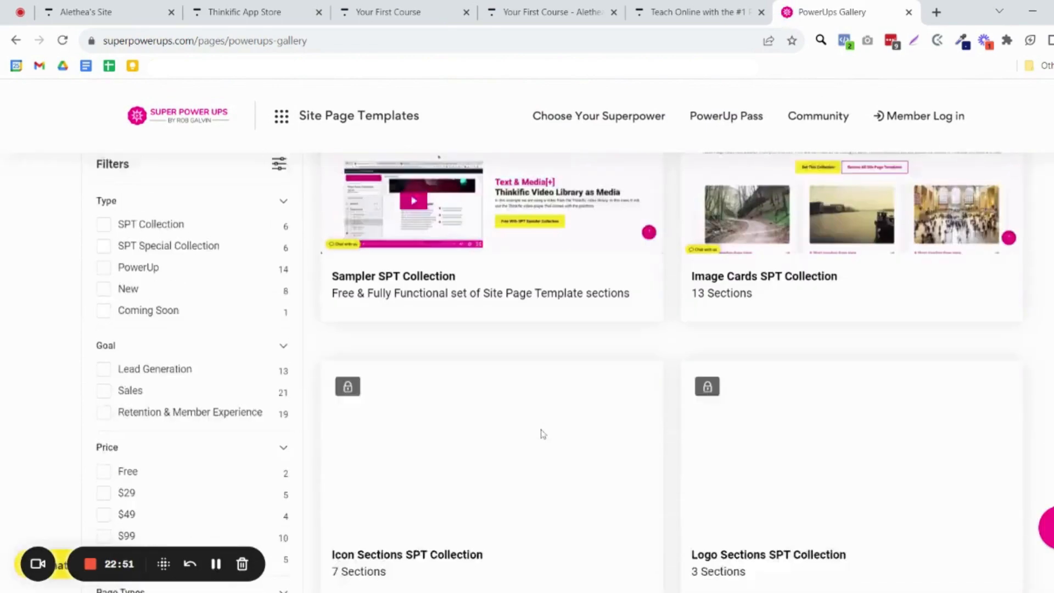
{"action": "scroll", "coordinate": [542, 435], "scroll_direction": "up", "scroll_amount": 10}
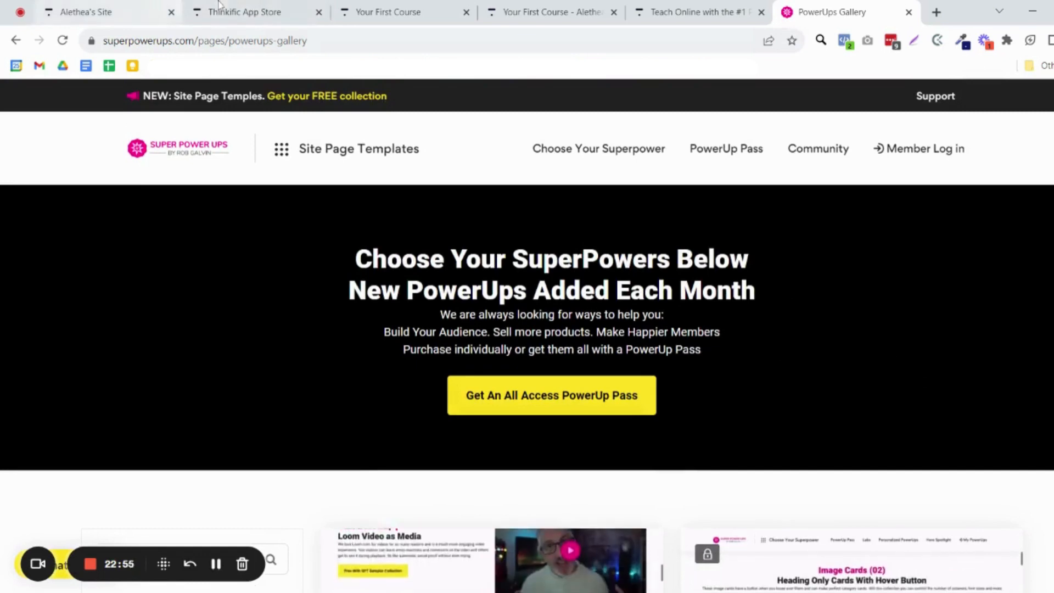
Step: Return to the Thinkific admin's Apps page and look over the full navigation menu, including the training and help links
{"action": "left_click", "coordinate": [249, 6]}
{"action": "left_click", "coordinate": [121, 6]}
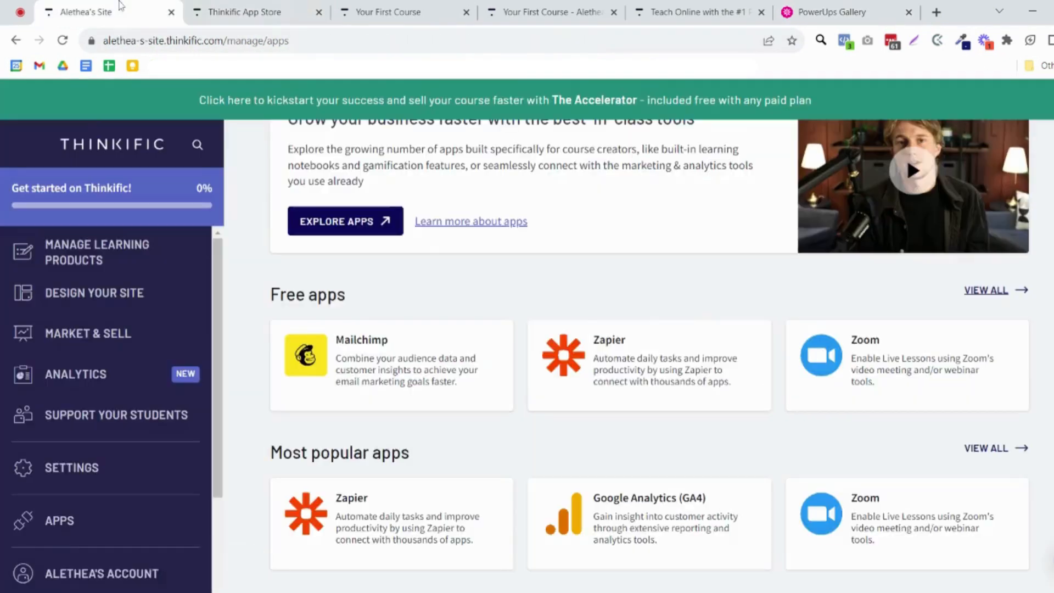
{"action": "scroll", "coordinate": [85, 444], "scroll_direction": "down", "scroll_amount": 3}
{"action": "scroll", "coordinate": [98, 477], "scroll_direction": "down", "scroll_amount": 1}
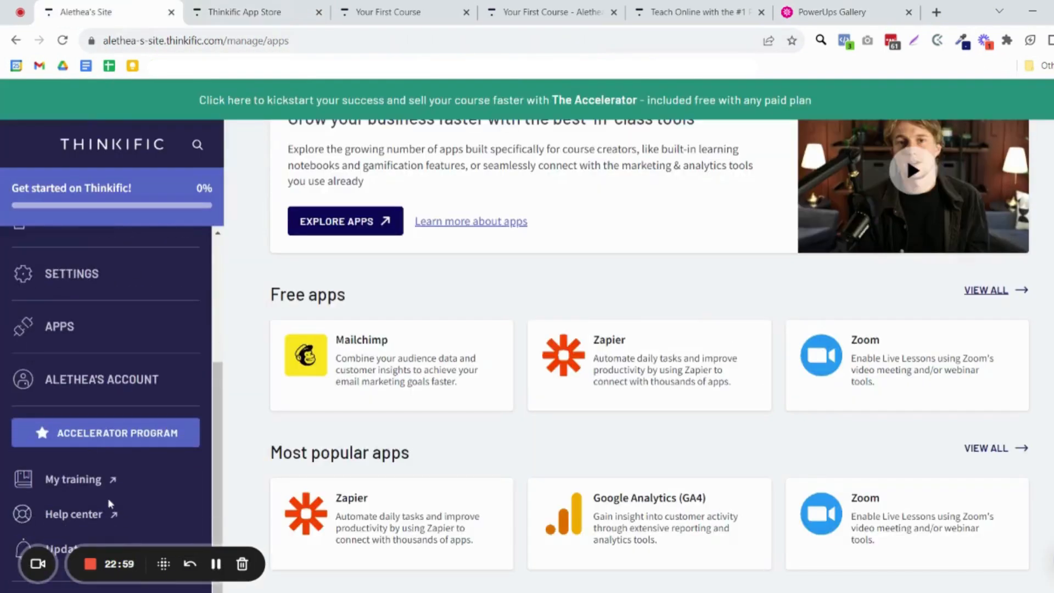
{"action": "scroll", "coordinate": [129, 527], "scroll_direction": "up", "scroll_amount": 6}
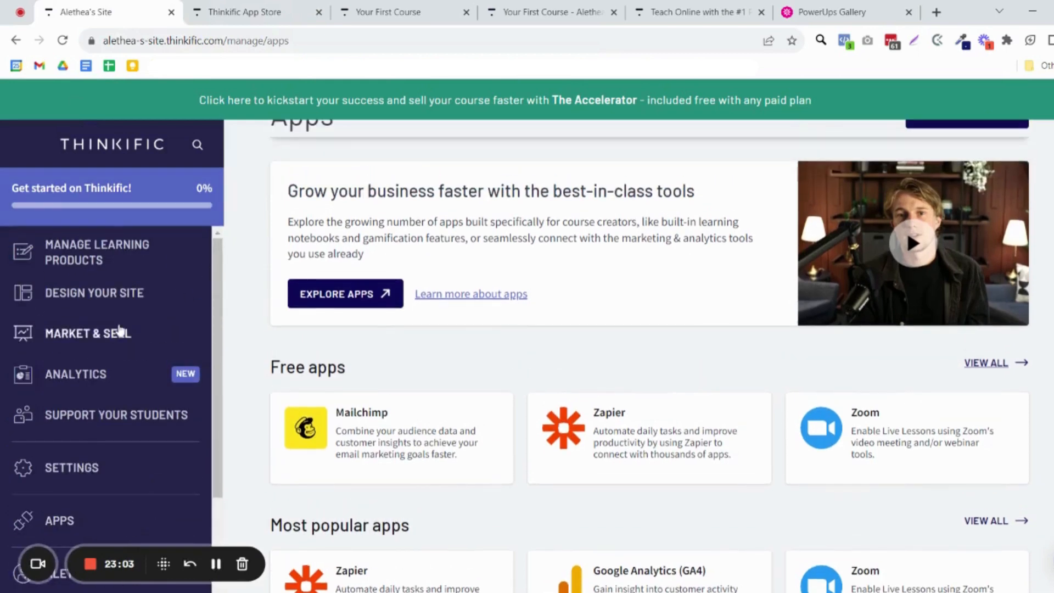
{"action": "scroll", "coordinate": [575, 384], "scroll_direction": "up", "scroll_amount": 2}
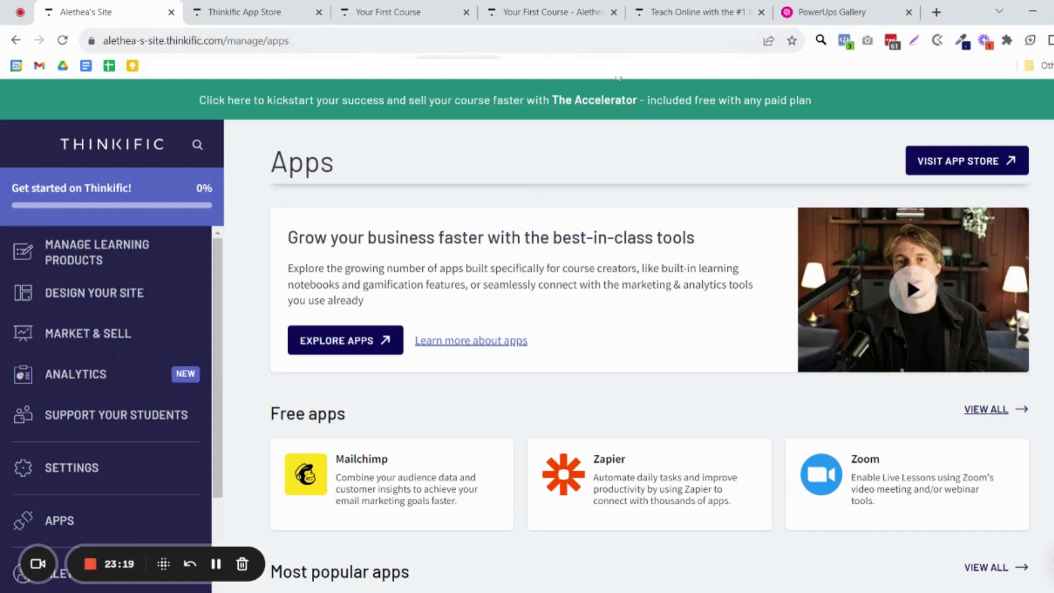
Step: Switch to the Thinkific pricing page and review the plans down to the Start plan's full feature list
{"action": "left_click", "coordinate": [693, 14]}
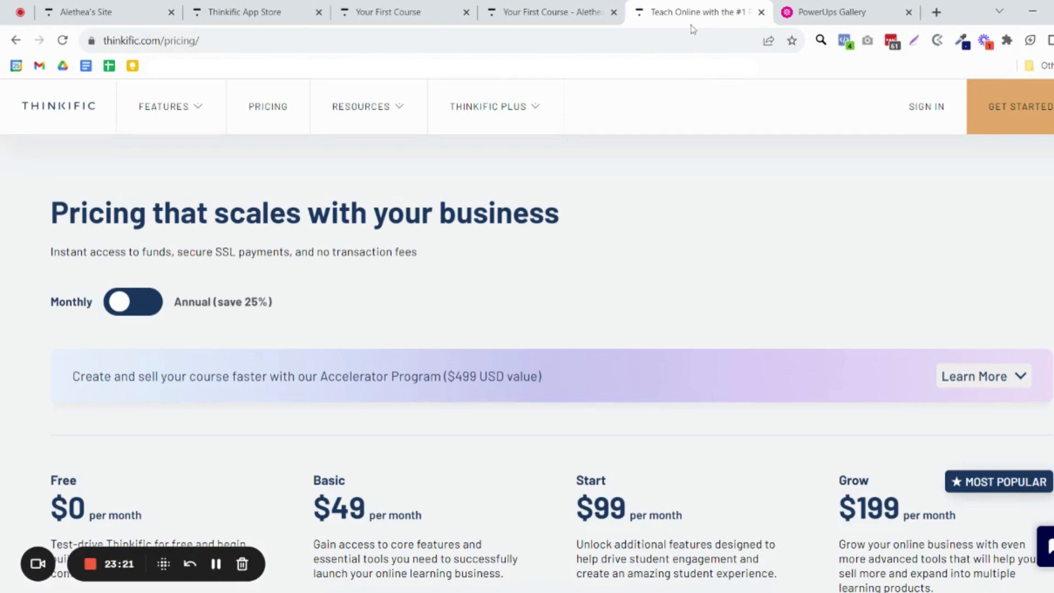
{"action": "scroll", "coordinate": [701, 173], "scroll_direction": "down", "scroll_amount": 4}
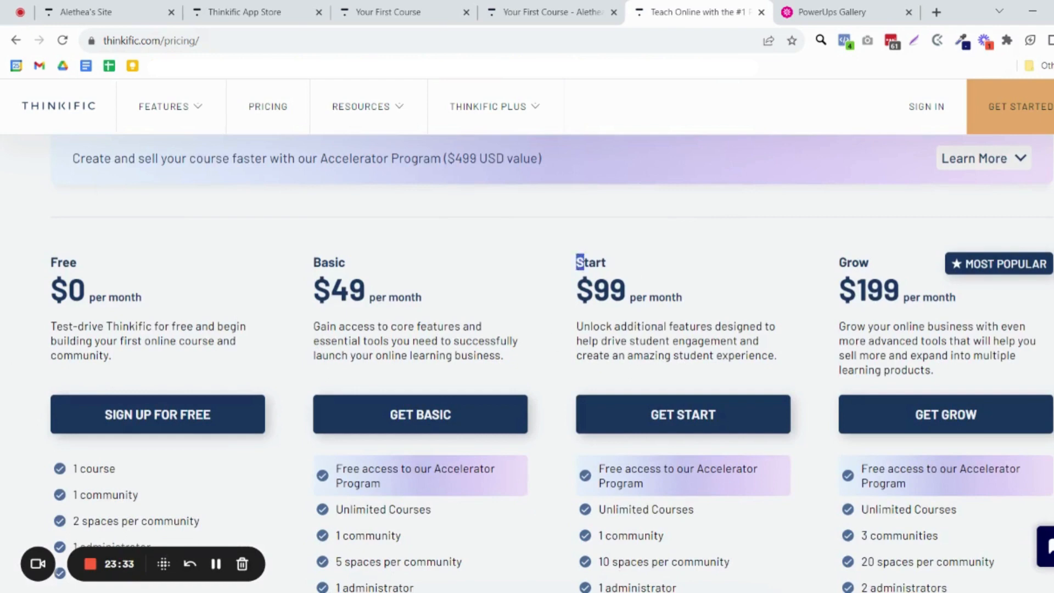
{"action": "left_click_drag", "start_coordinate": [577, 262], "coordinate": [667, 342]}
{"action": "left_click", "coordinate": [666, 341]}
{"action": "scroll", "coordinate": [671, 362], "scroll_direction": "down", "scroll_amount": 4}
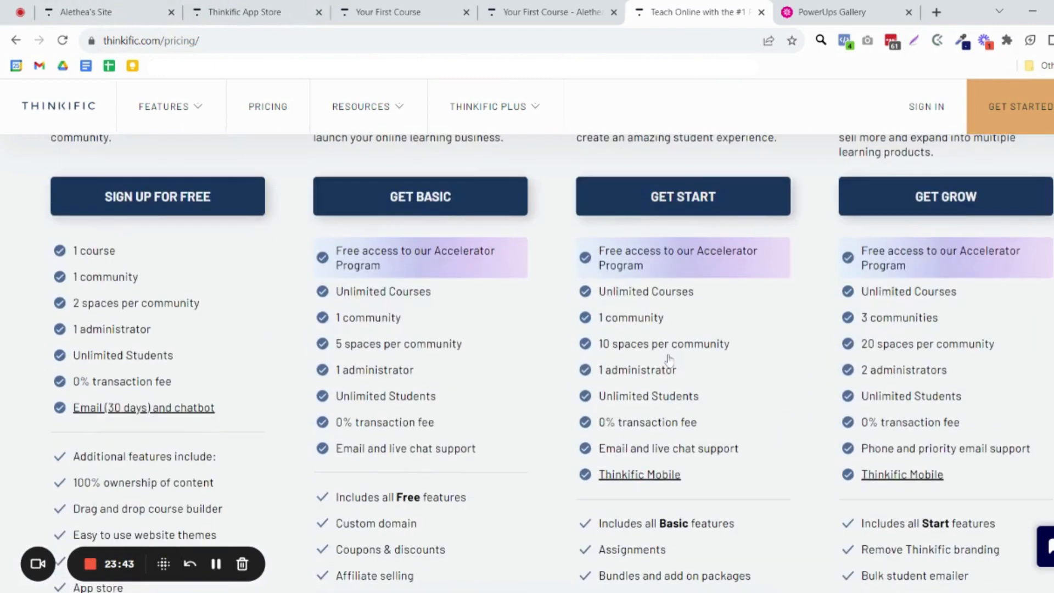
{"action": "scroll", "coordinate": [671, 362], "scroll_direction": "down", "scroll_amount": 4}
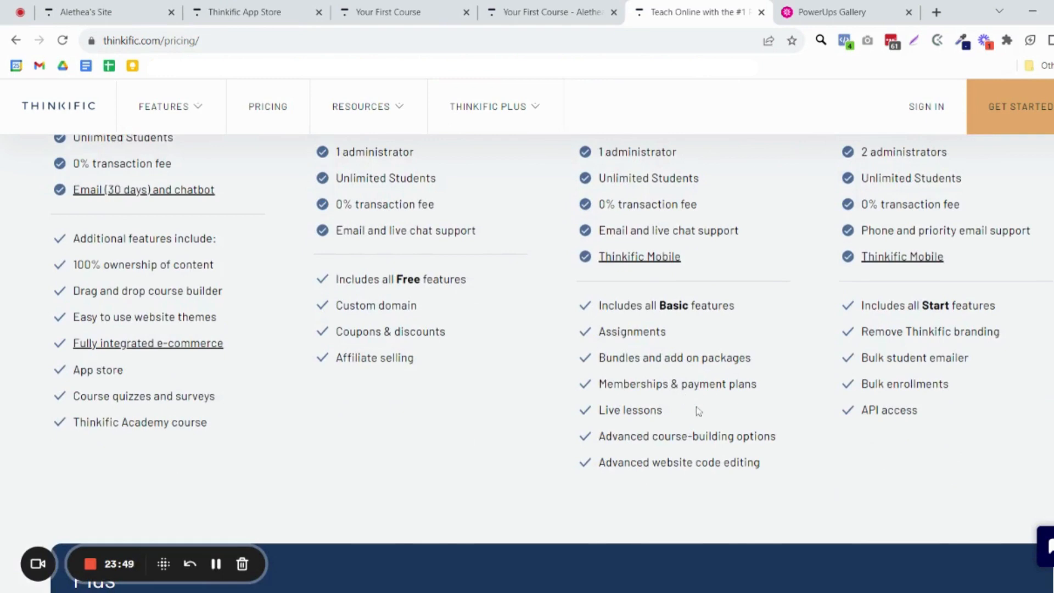
Step: Compare the features of the Start plan with those of the Free, Basic and Grow plans
{"action": "scroll", "coordinate": [717, 507], "scroll_direction": "up", "scroll_amount": 6}
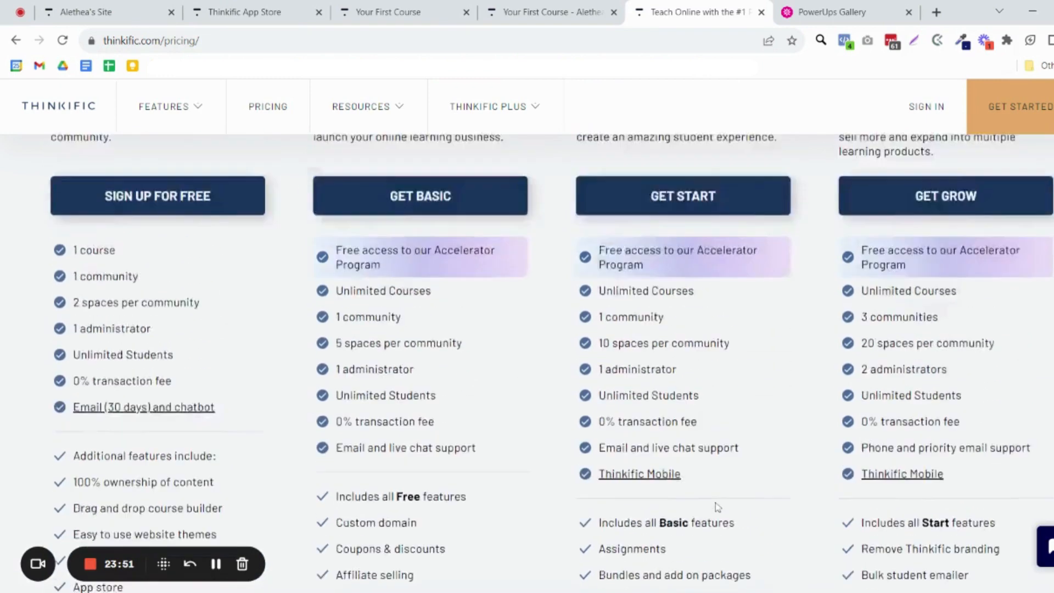
{"action": "scroll", "coordinate": [717, 508], "scroll_direction": "down", "scroll_amount": 5}
{"action": "scroll", "coordinate": [718, 507], "scroll_direction": "down", "scroll_amount": 1}
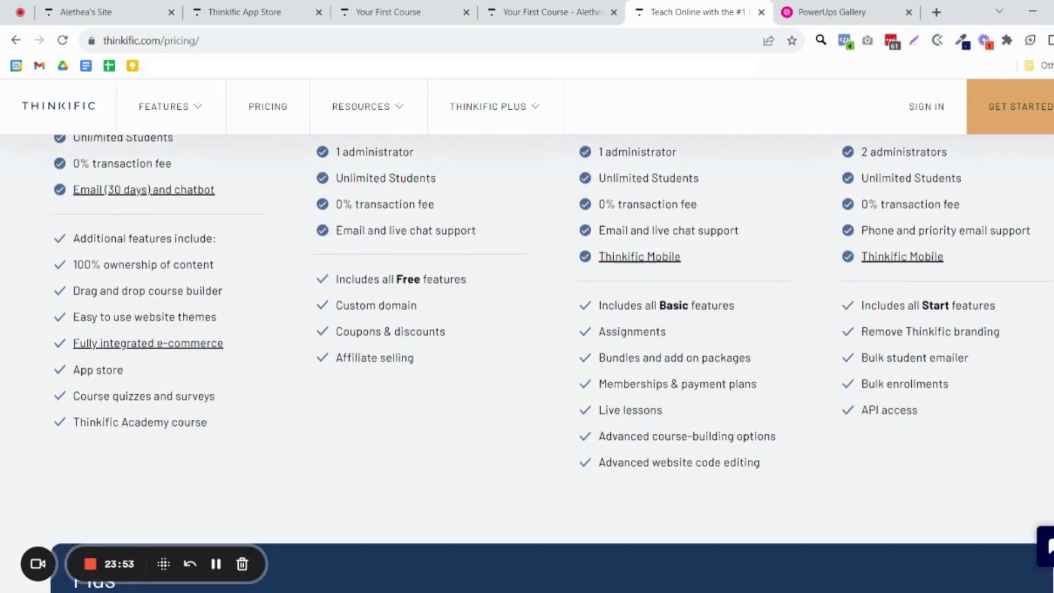
{"action": "scroll", "coordinate": [743, 528], "scroll_direction": "up", "scroll_amount": 7}
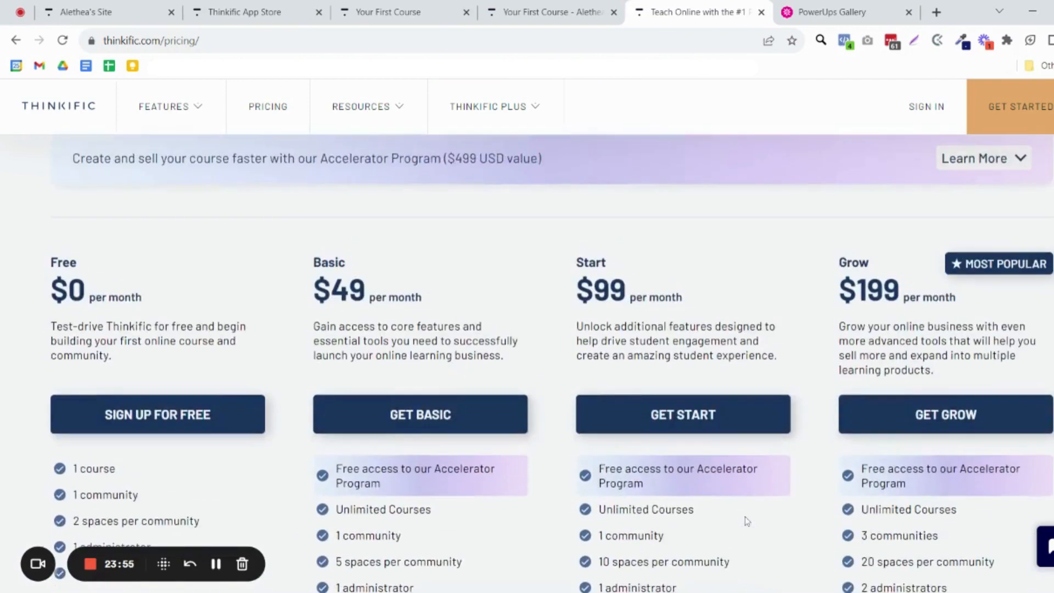
{"action": "scroll", "coordinate": [746, 520], "scroll_direction": "down", "scroll_amount": 4}
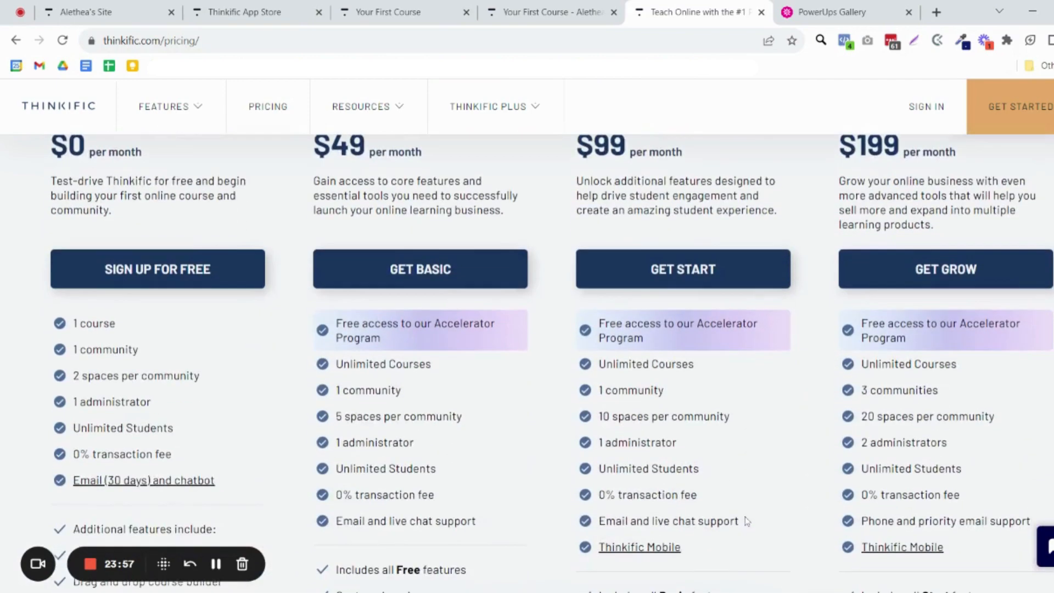
{"action": "scroll", "coordinate": [757, 492], "scroll_direction": "up", "scroll_amount": 2}
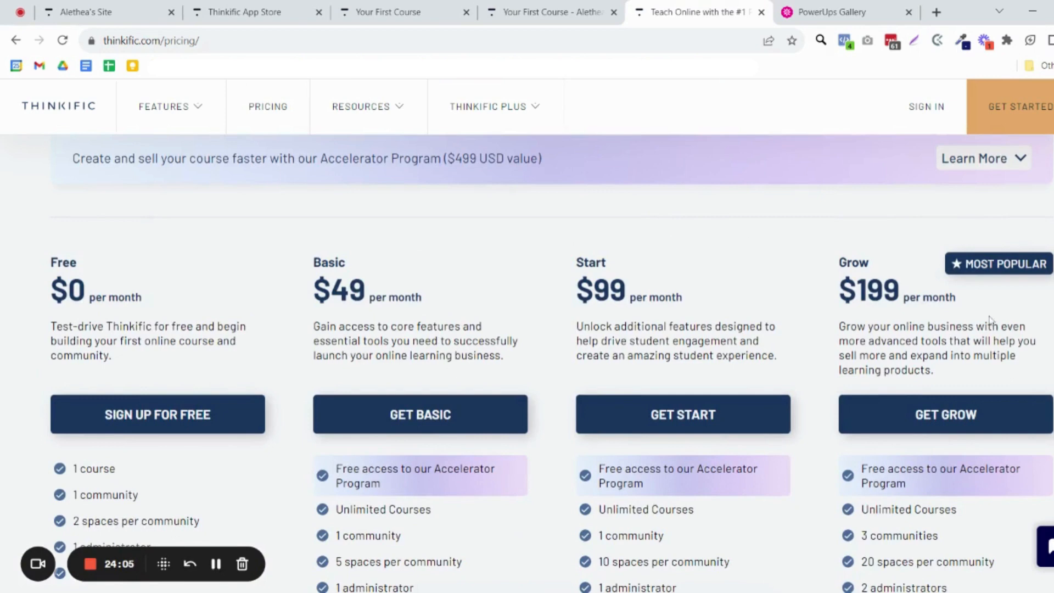
Step: Show the plan prices with Annual billing, look them over, and return the display to Monthly
{"action": "scroll", "coordinate": [132, 228], "scroll_direction": "up", "scroll_amount": 2}
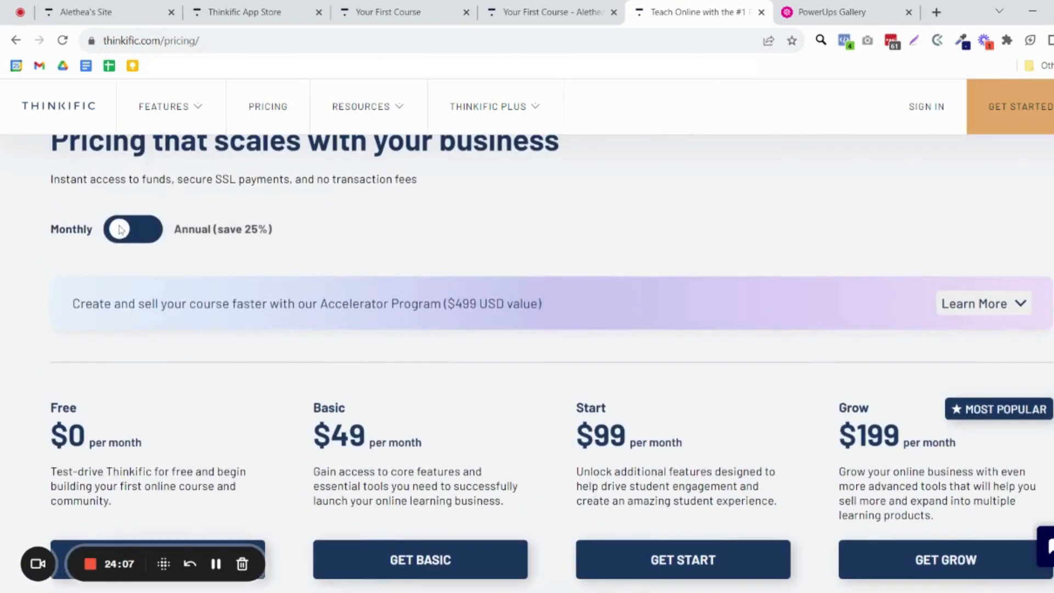
{"action": "left_click", "coordinate": [132, 228]}
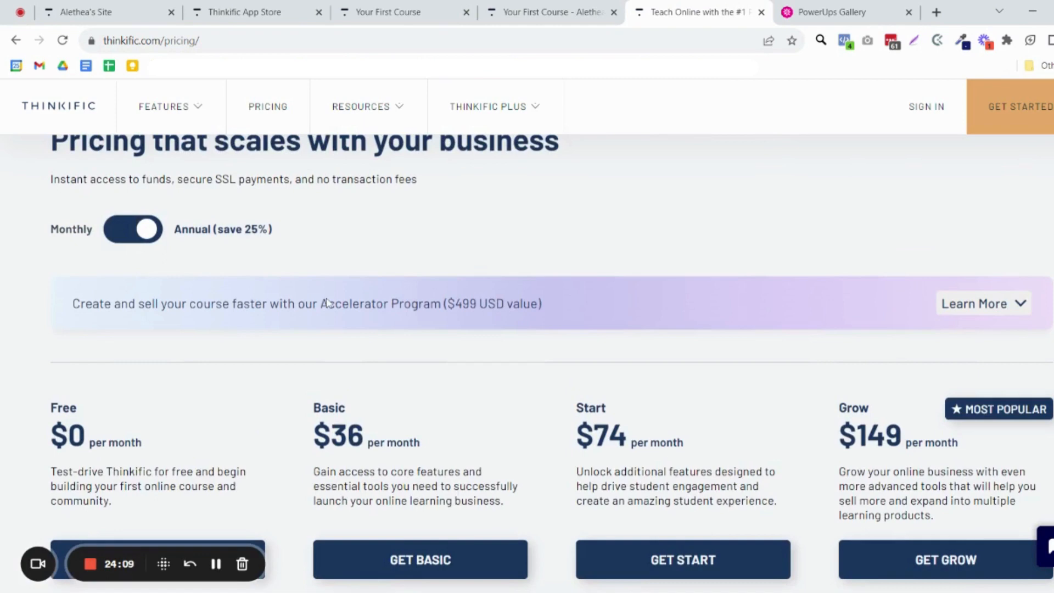
{"action": "left_click_drag", "start_coordinate": [656, 472], "coordinate": [96, 472]}
{"action": "left_click", "coordinate": [346, 444]}
{"action": "left_click", "coordinate": [120, 241]}
Step: Highlight the names and monthly prices of the Start and Grow plans in turn, and clear the highlight
{"action": "scroll", "coordinate": [594, 329], "scroll_direction": "down", "scroll_amount": 3}
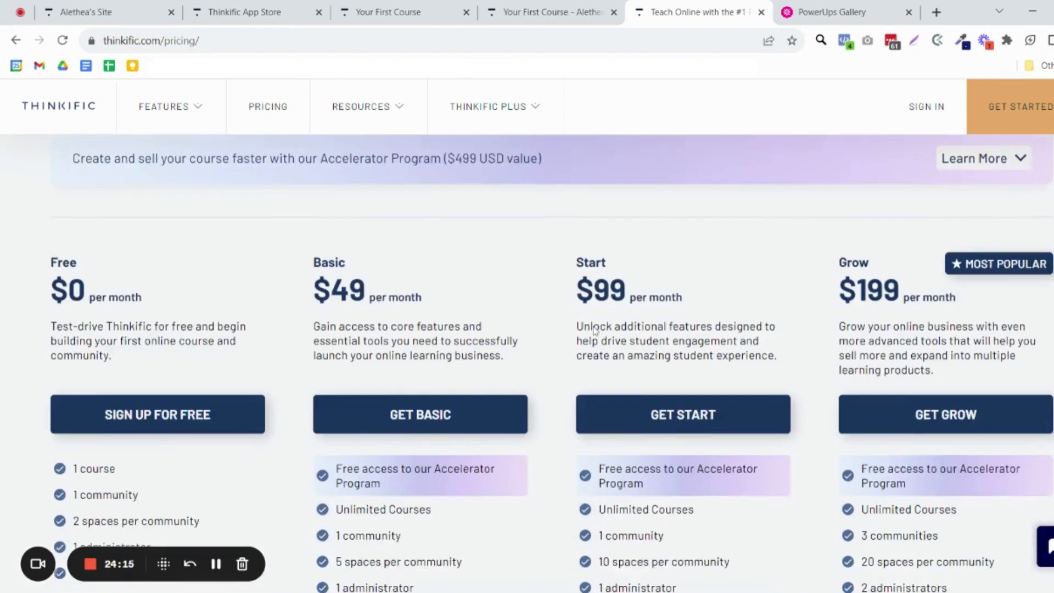
{"action": "scroll", "coordinate": [593, 330], "scroll_direction": "down", "scroll_amount": 1}
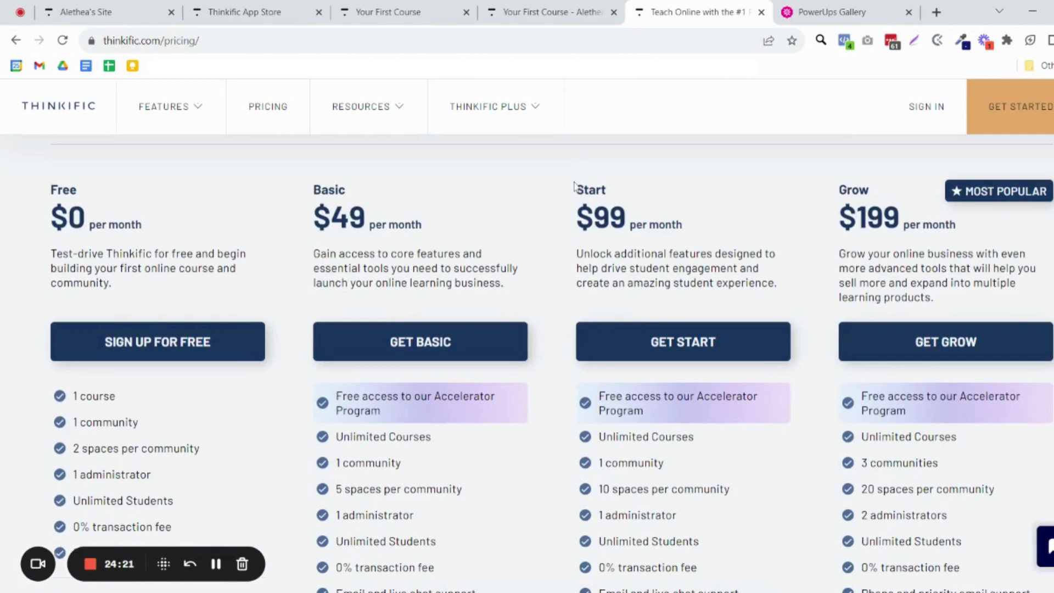
{"action": "left_click_drag", "start_coordinate": [574, 185], "coordinate": [687, 240]}
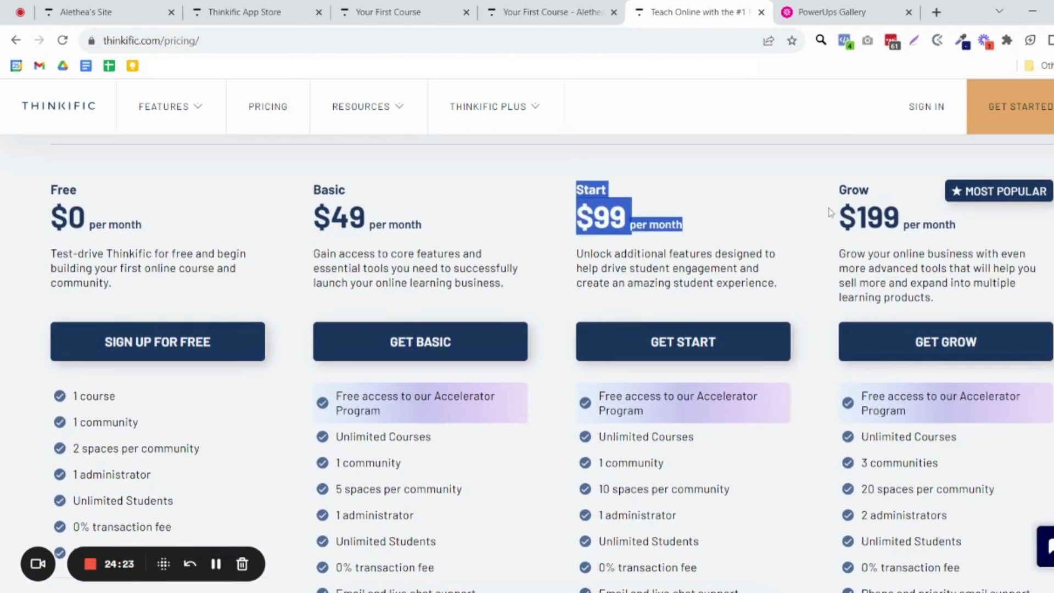
{"action": "left_click_drag", "start_coordinate": [842, 185], "coordinate": [883, 230]}
{"action": "left_click", "coordinate": [899, 240]}
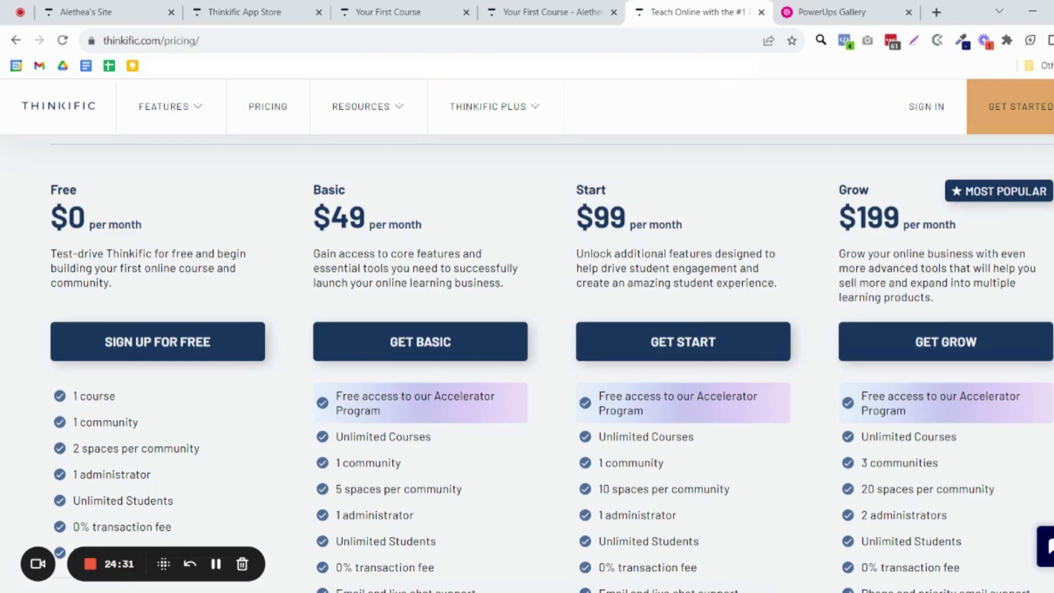
Step: Review the plans' included features once more and return to the Pricing that scales with your business heading
{"action": "scroll", "coordinate": [732, 493], "scroll_direction": "down", "scroll_amount": 4}
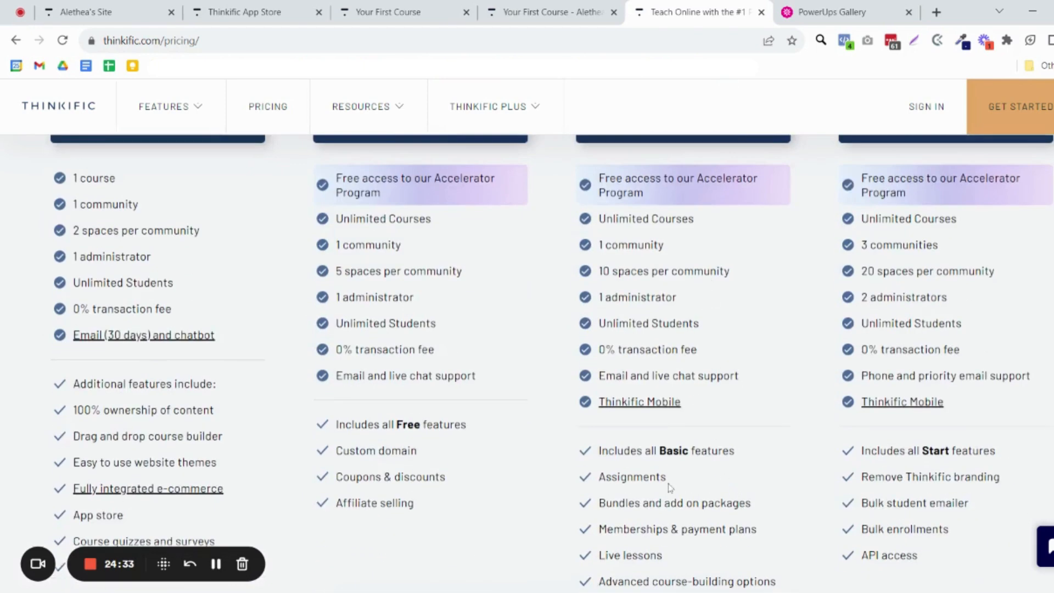
{"action": "scroll", "coordinate": [669, 487], "scroll_direction": "down", "scroll_amount": 3}
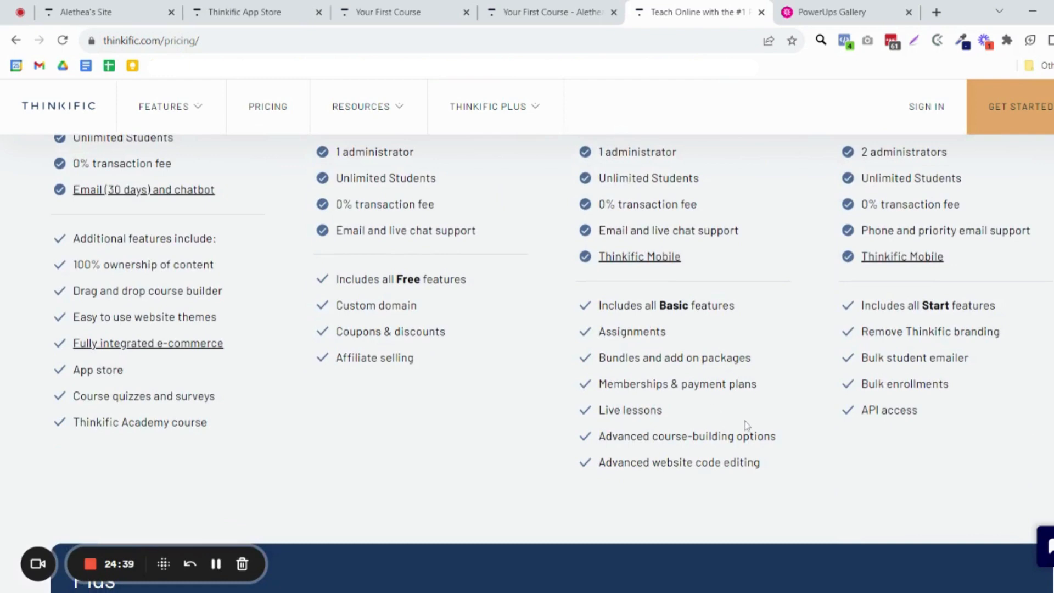
{"action": "scroll", "coordinate": [746, 425], "scroll_direction": "up", "scroll_amount": 3}
{"action": "scroll", "coordinate": [746, 425], "scroll_direction": "up", "scroll_amount": 5}
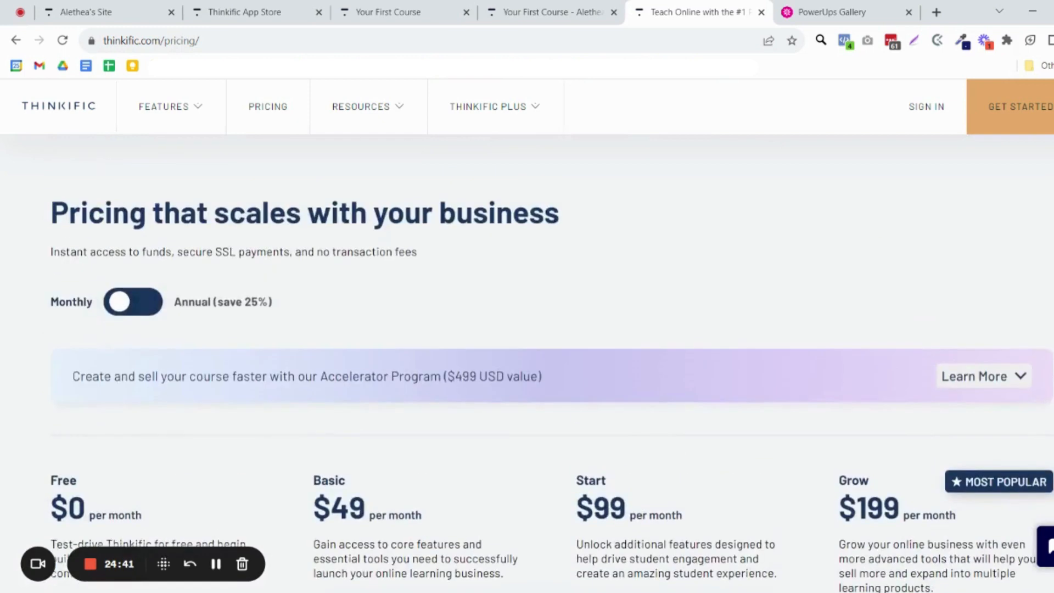